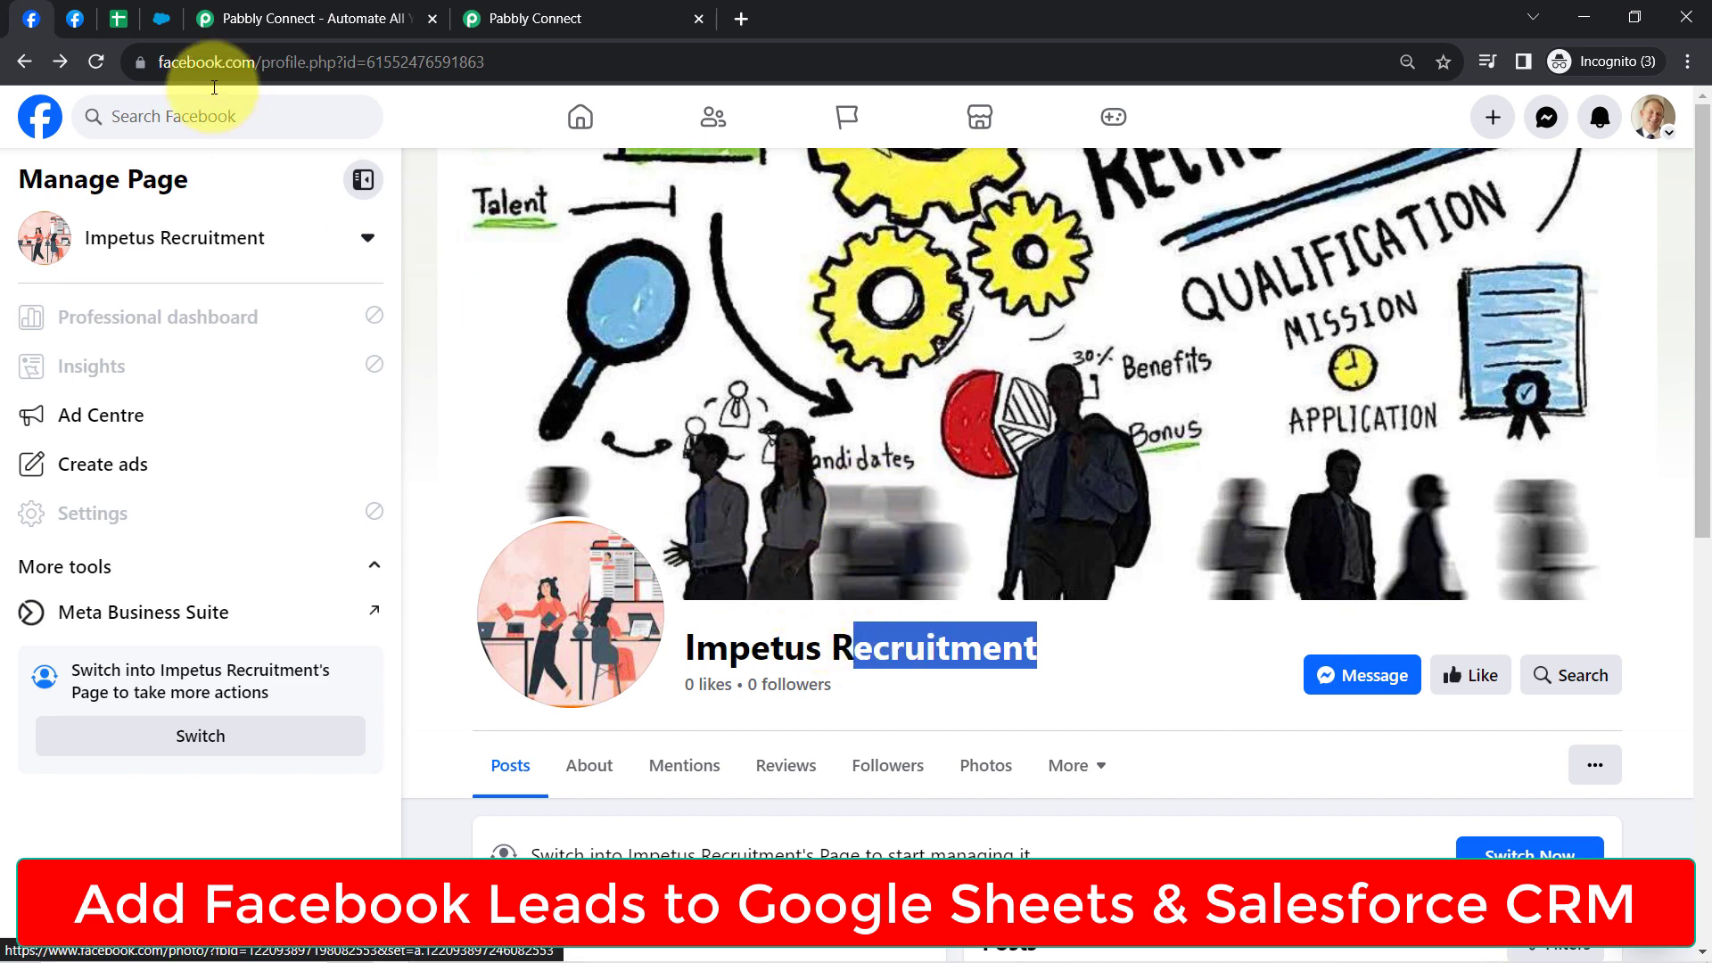
Review the Impetus Recruitment lead form, the Job Applicants Data spreadsheet's column headings and the Salesforce Contacts page
click(81, 20)
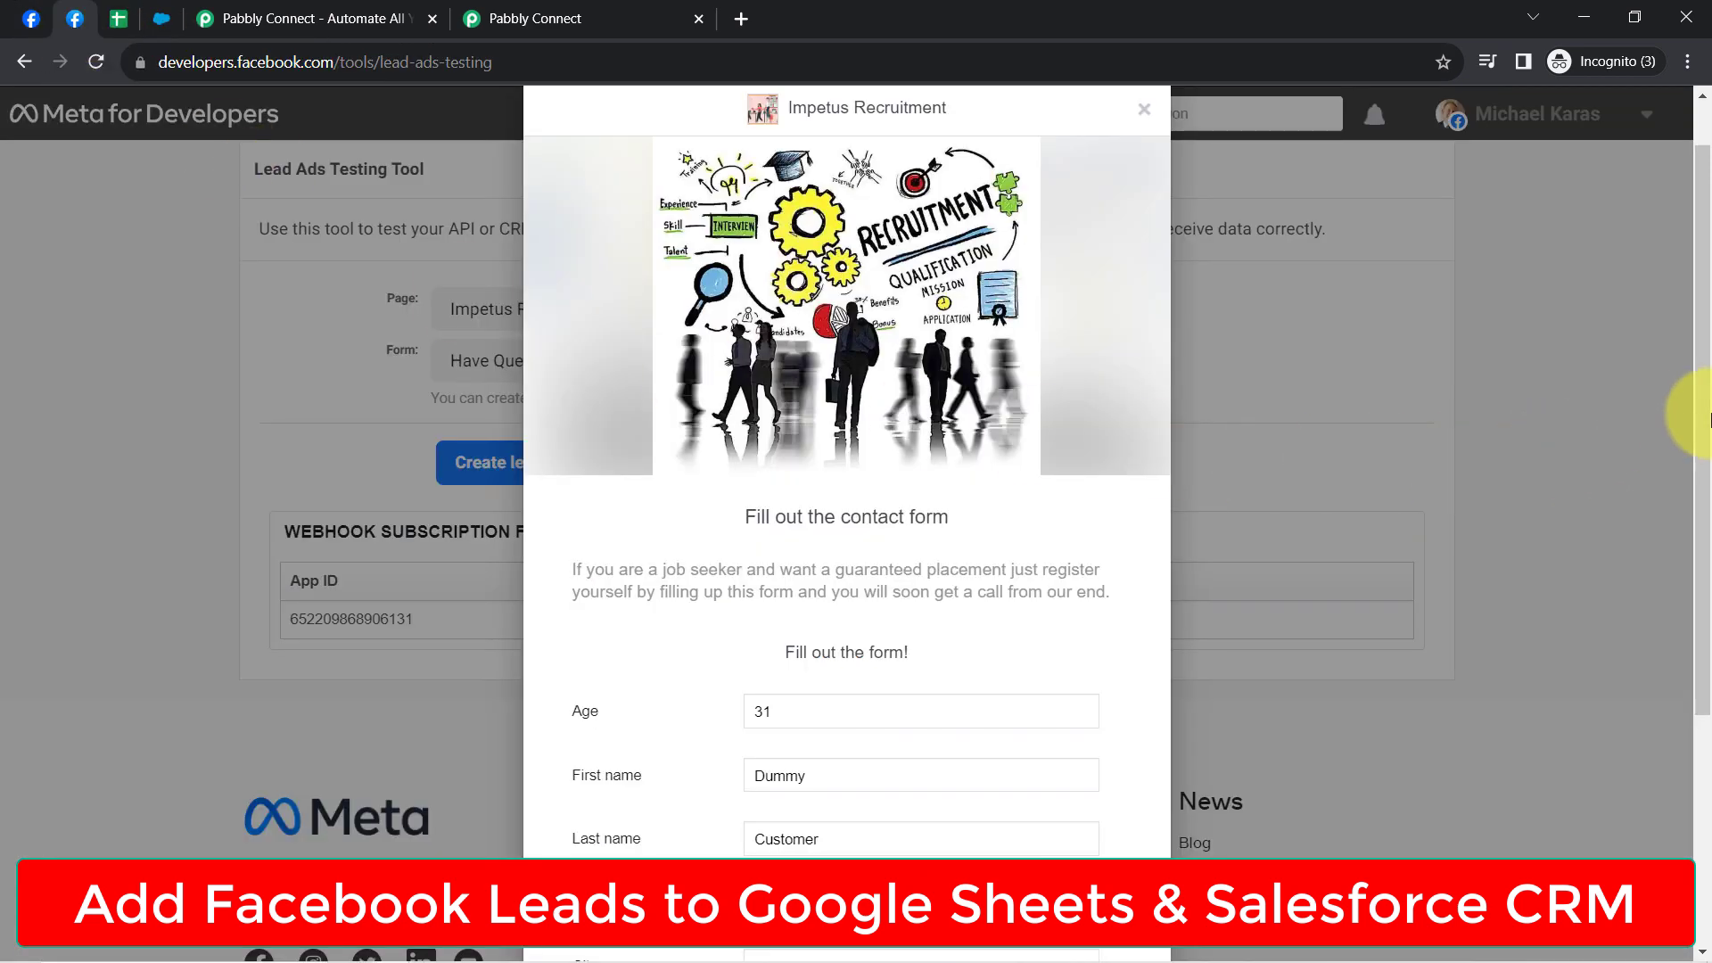
scroll(1699, 475, down, 1)
drag(1696, 468, 1677, 522)
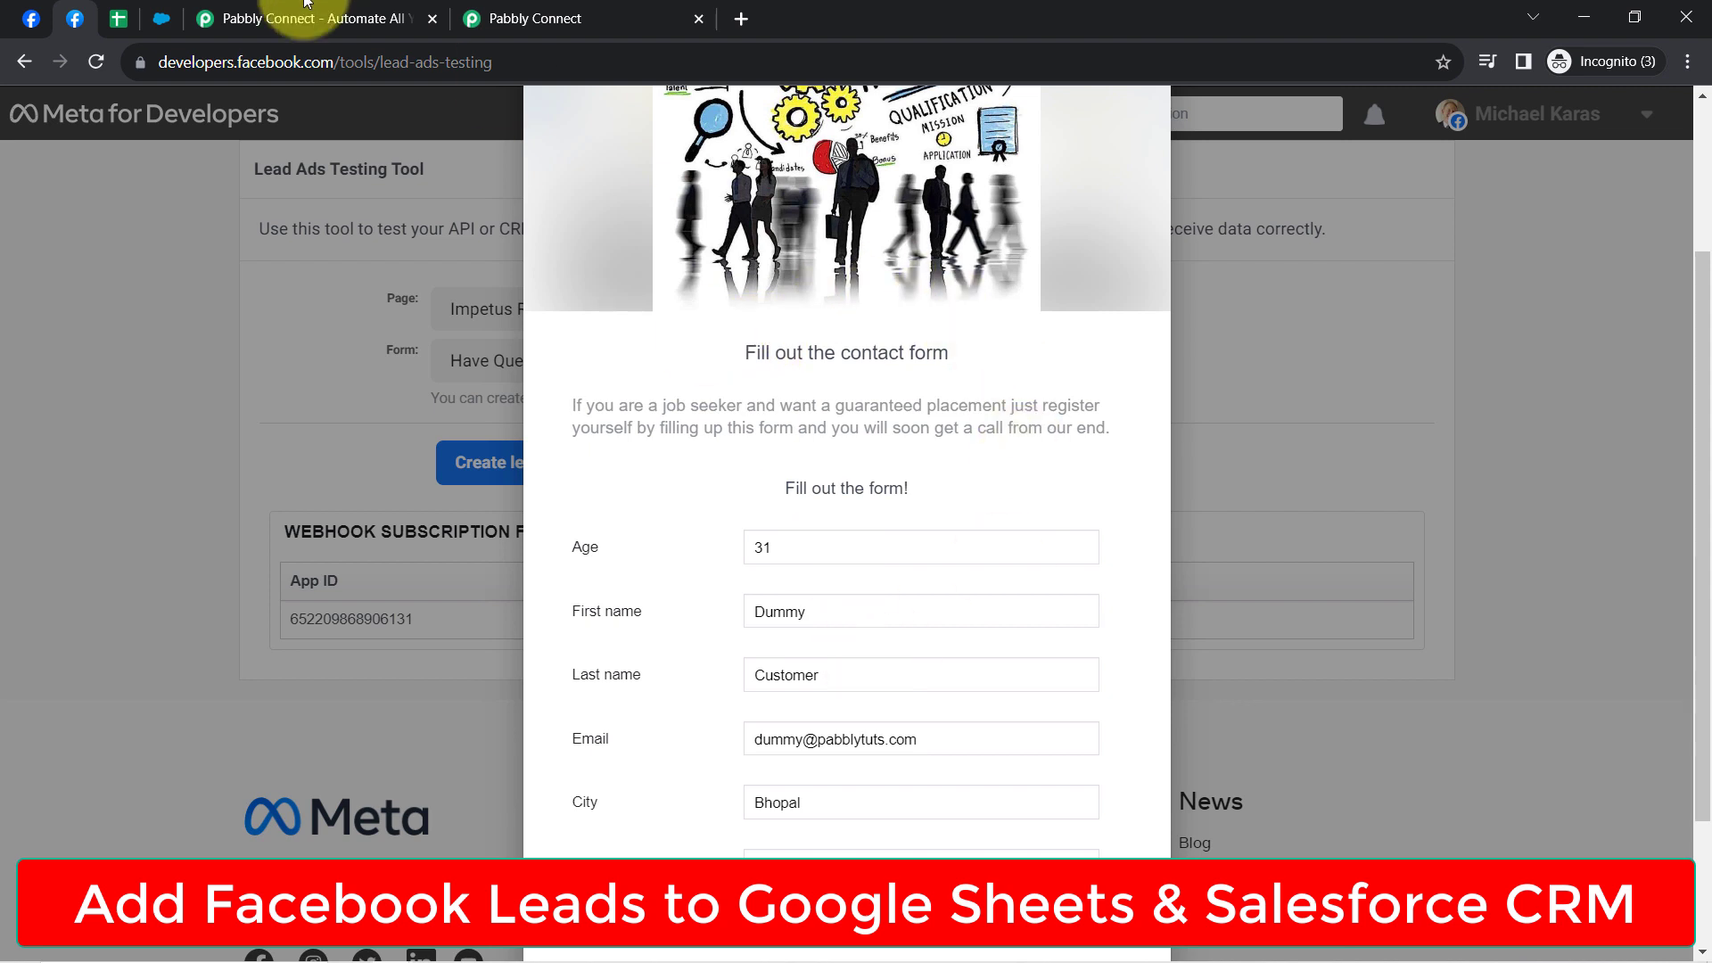
click(117, 19)
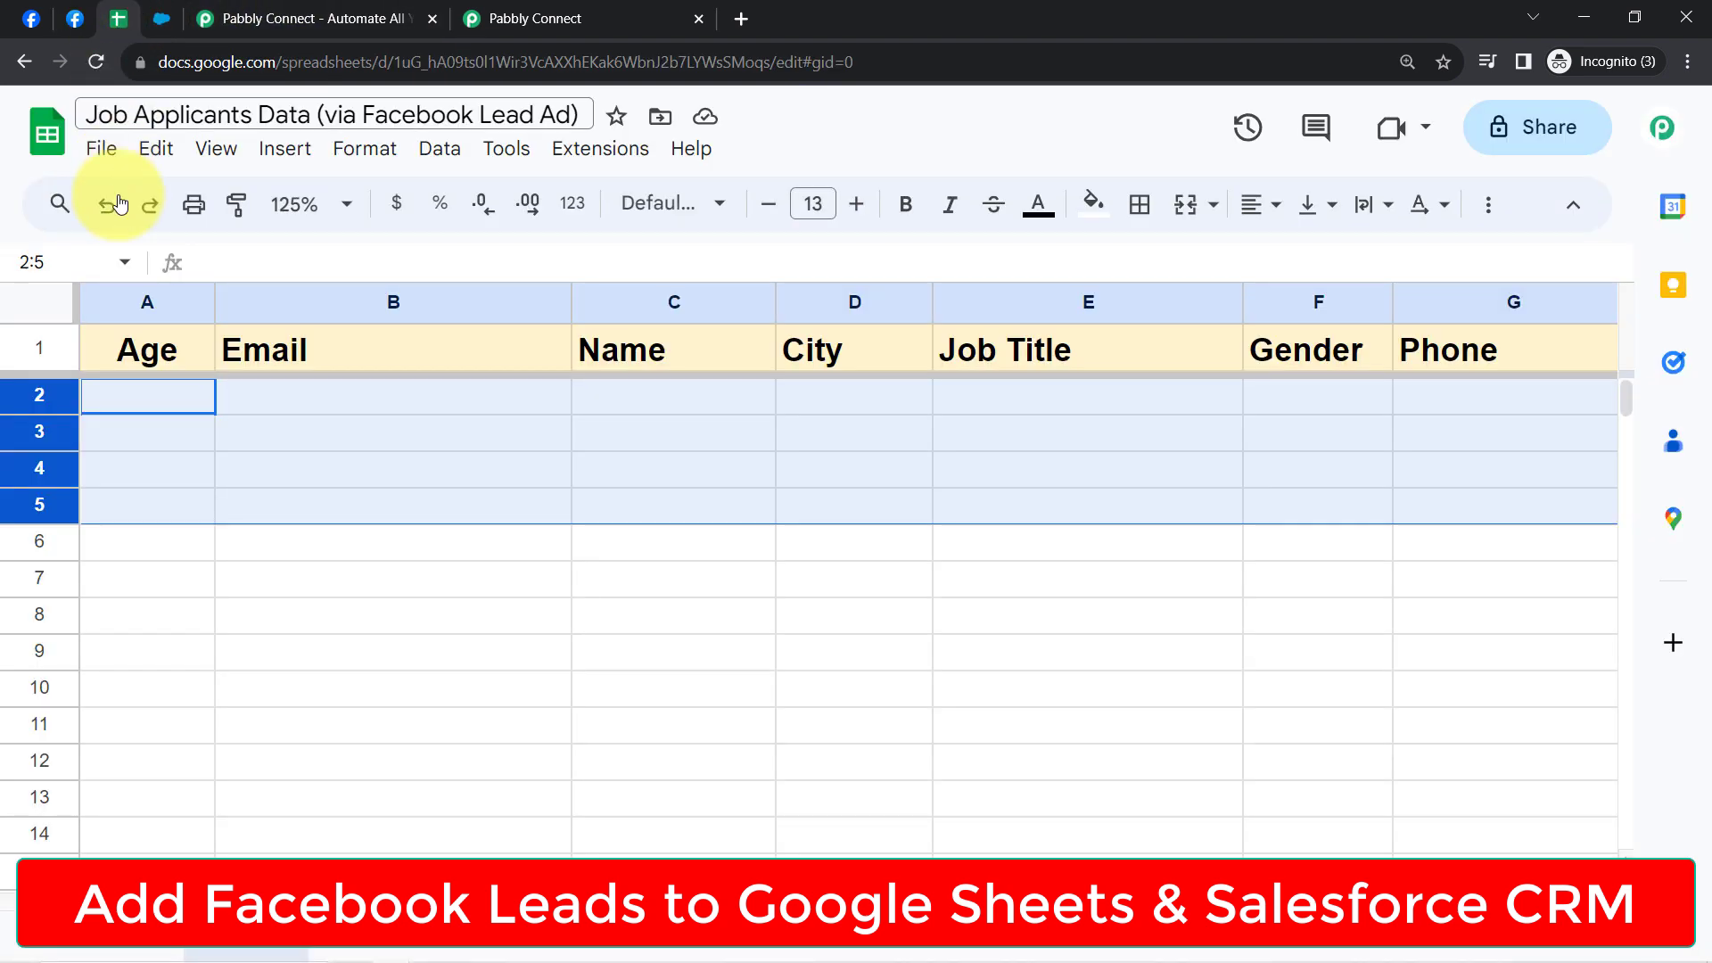
click(137, 435)
drag(41, 396, 52, 546)
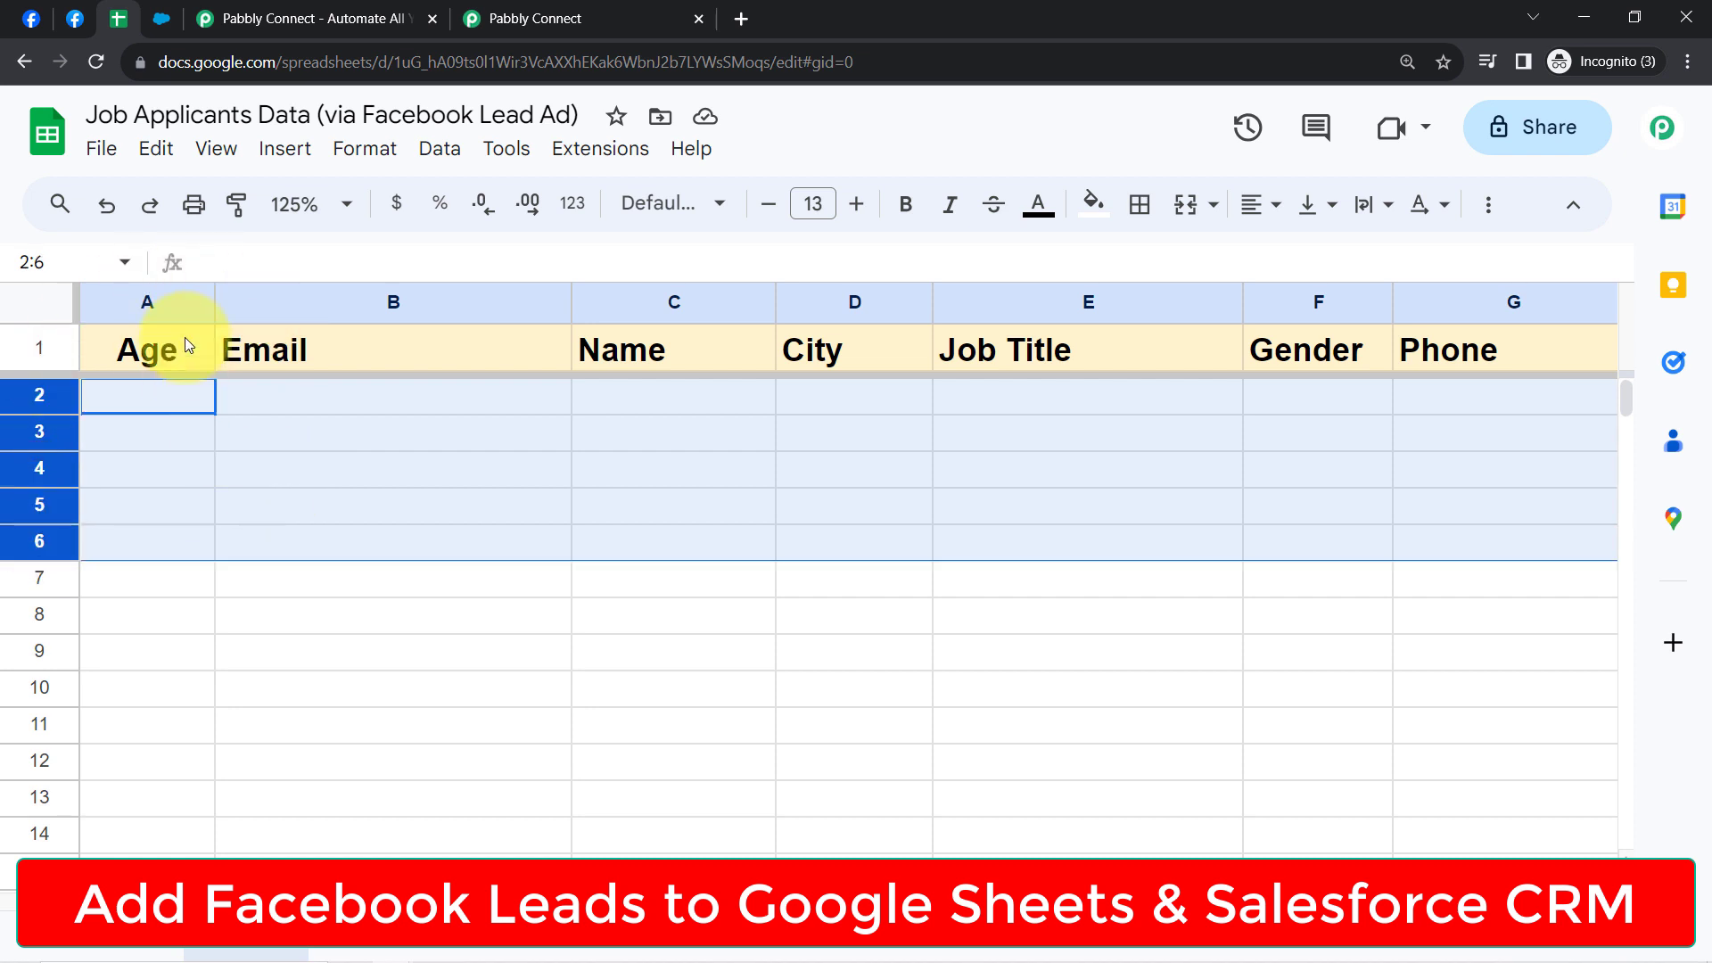
click(158, 18)
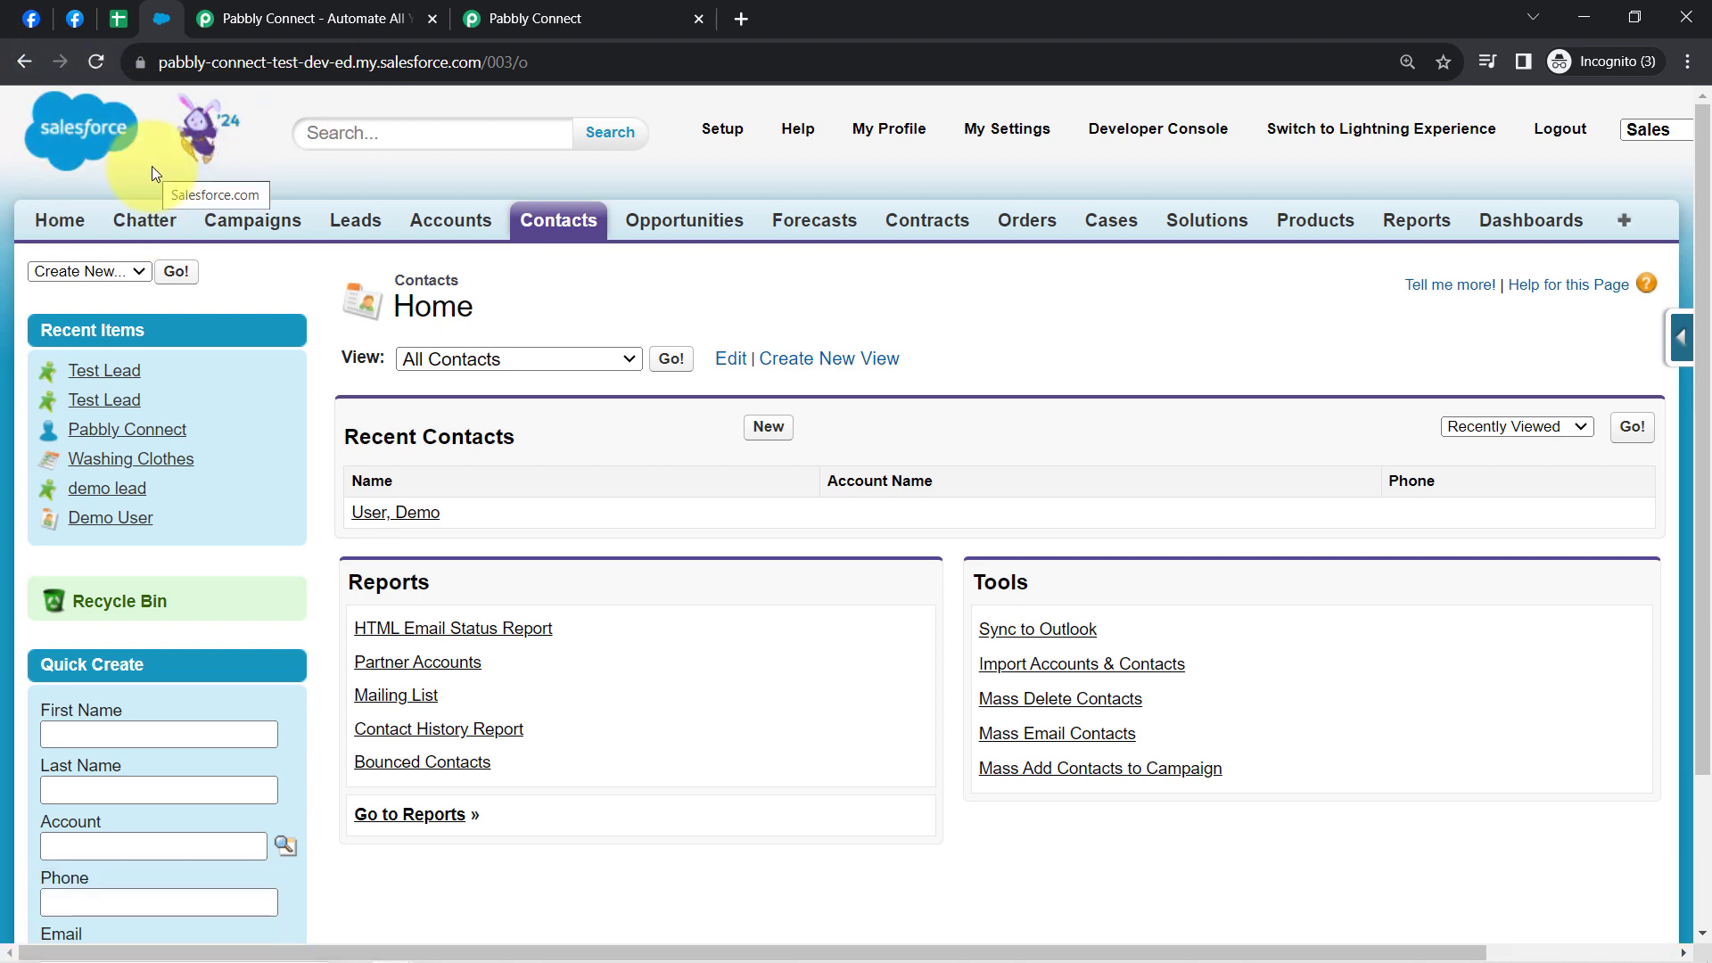
click(85, 22)
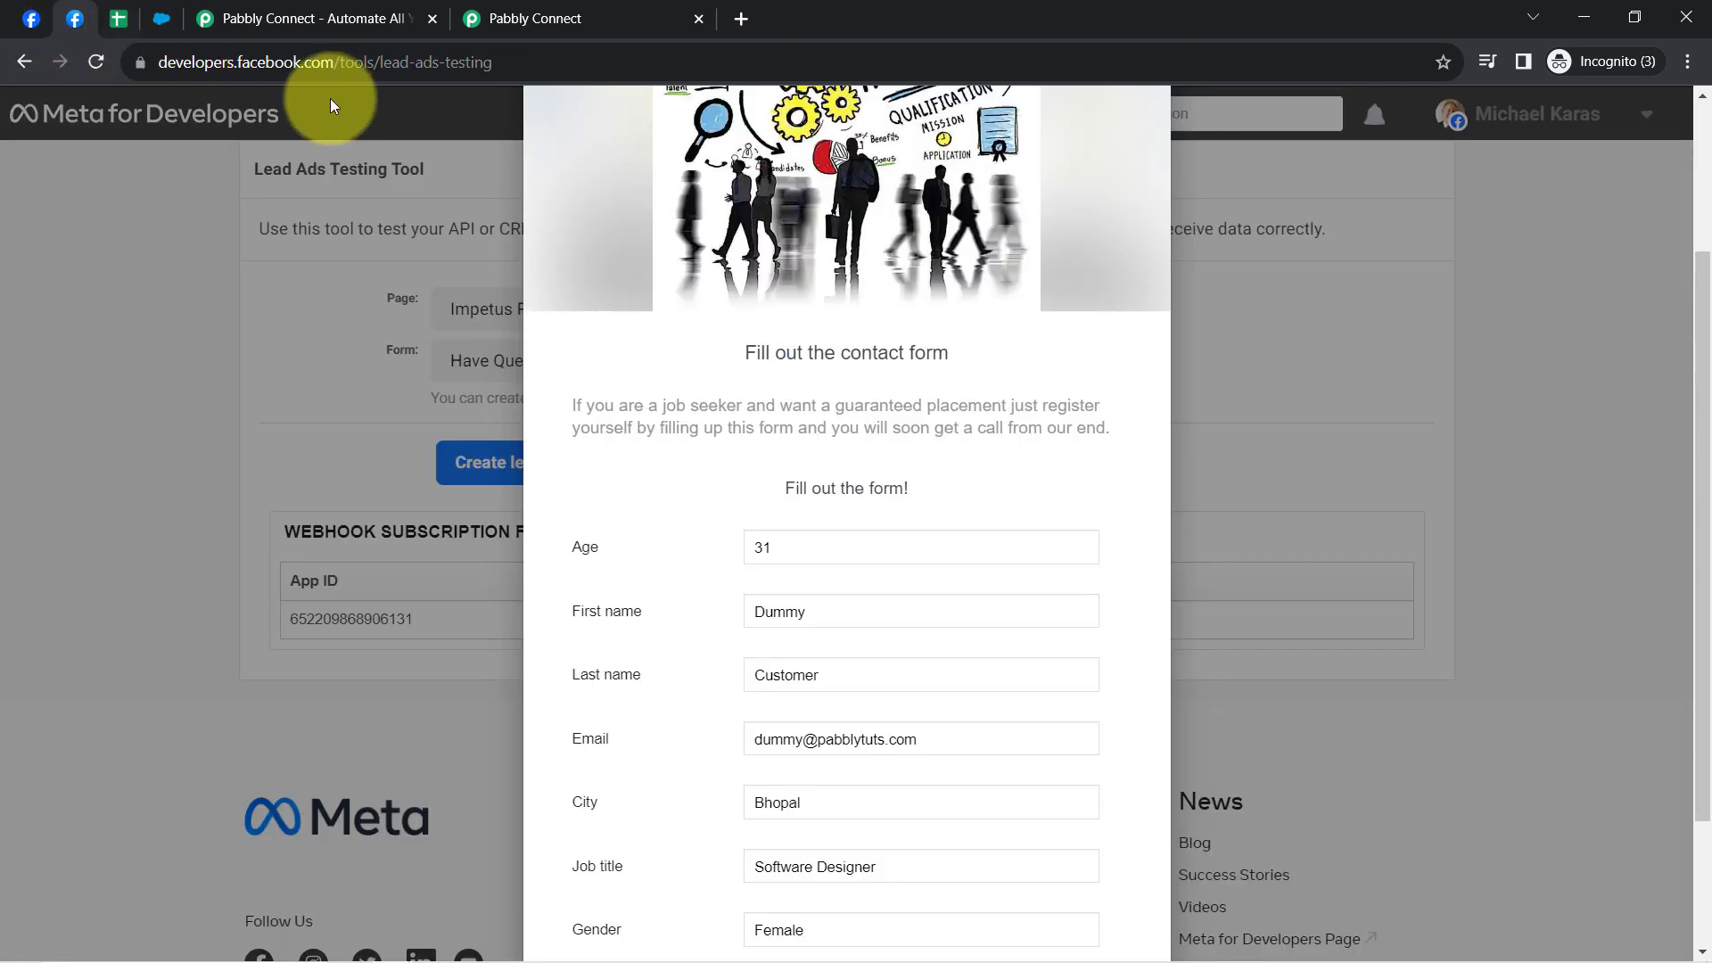
click(120, 16)
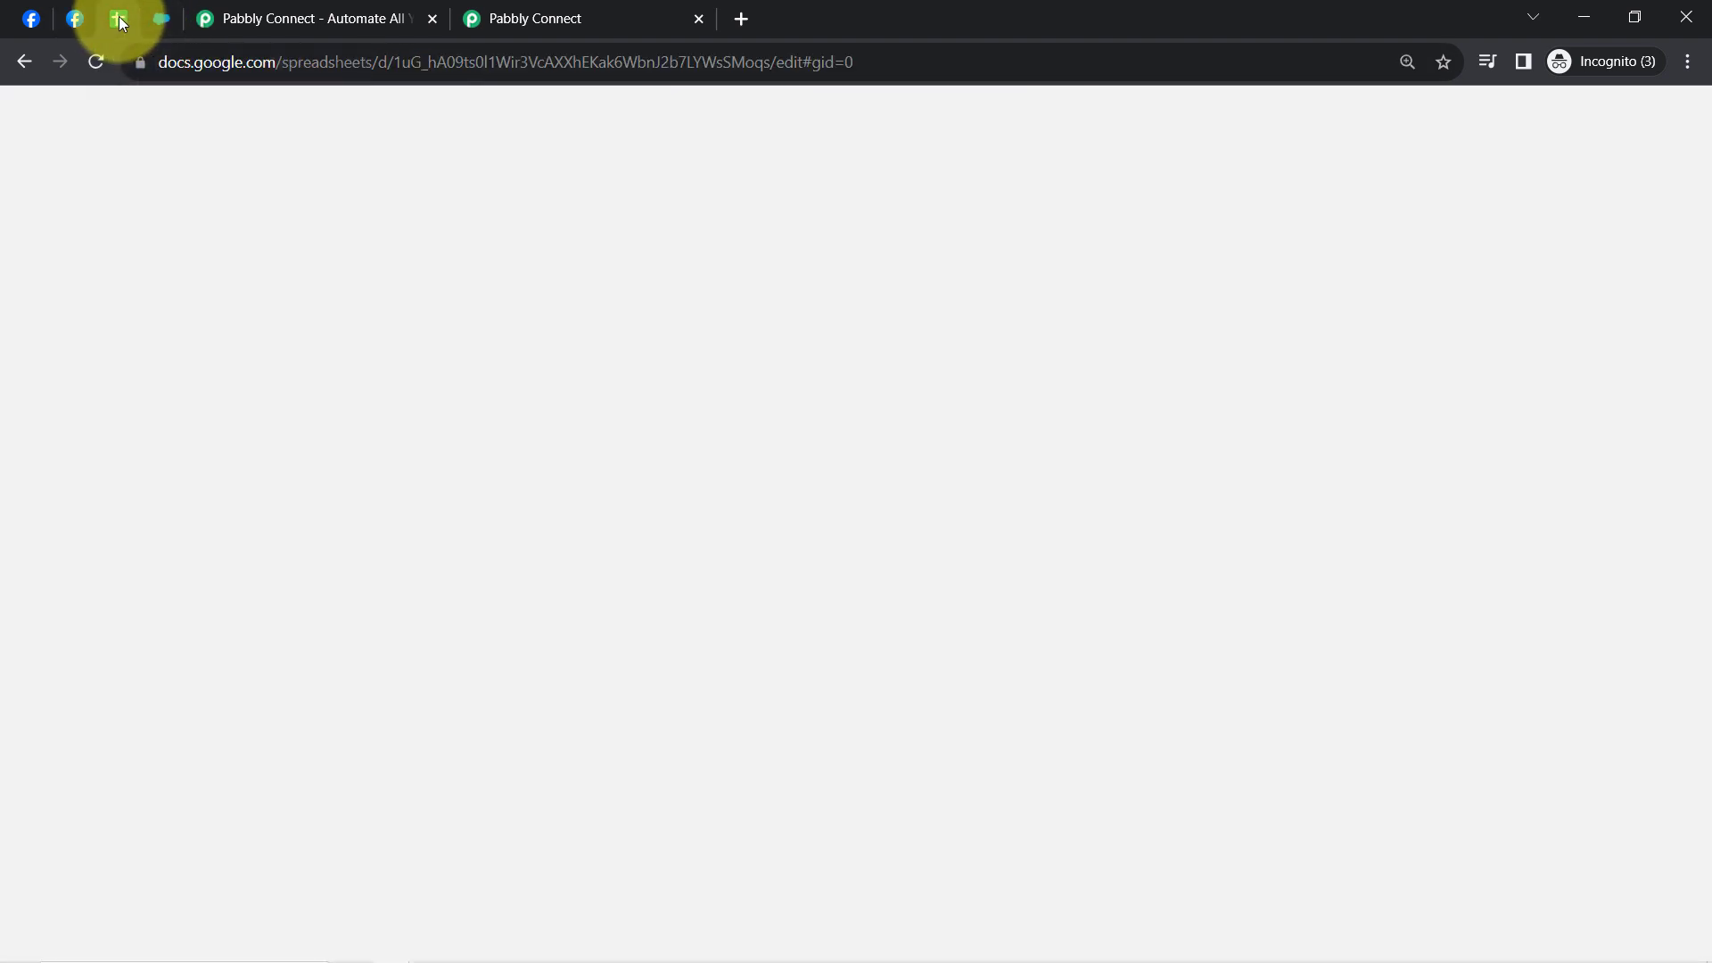
click(284, 483)
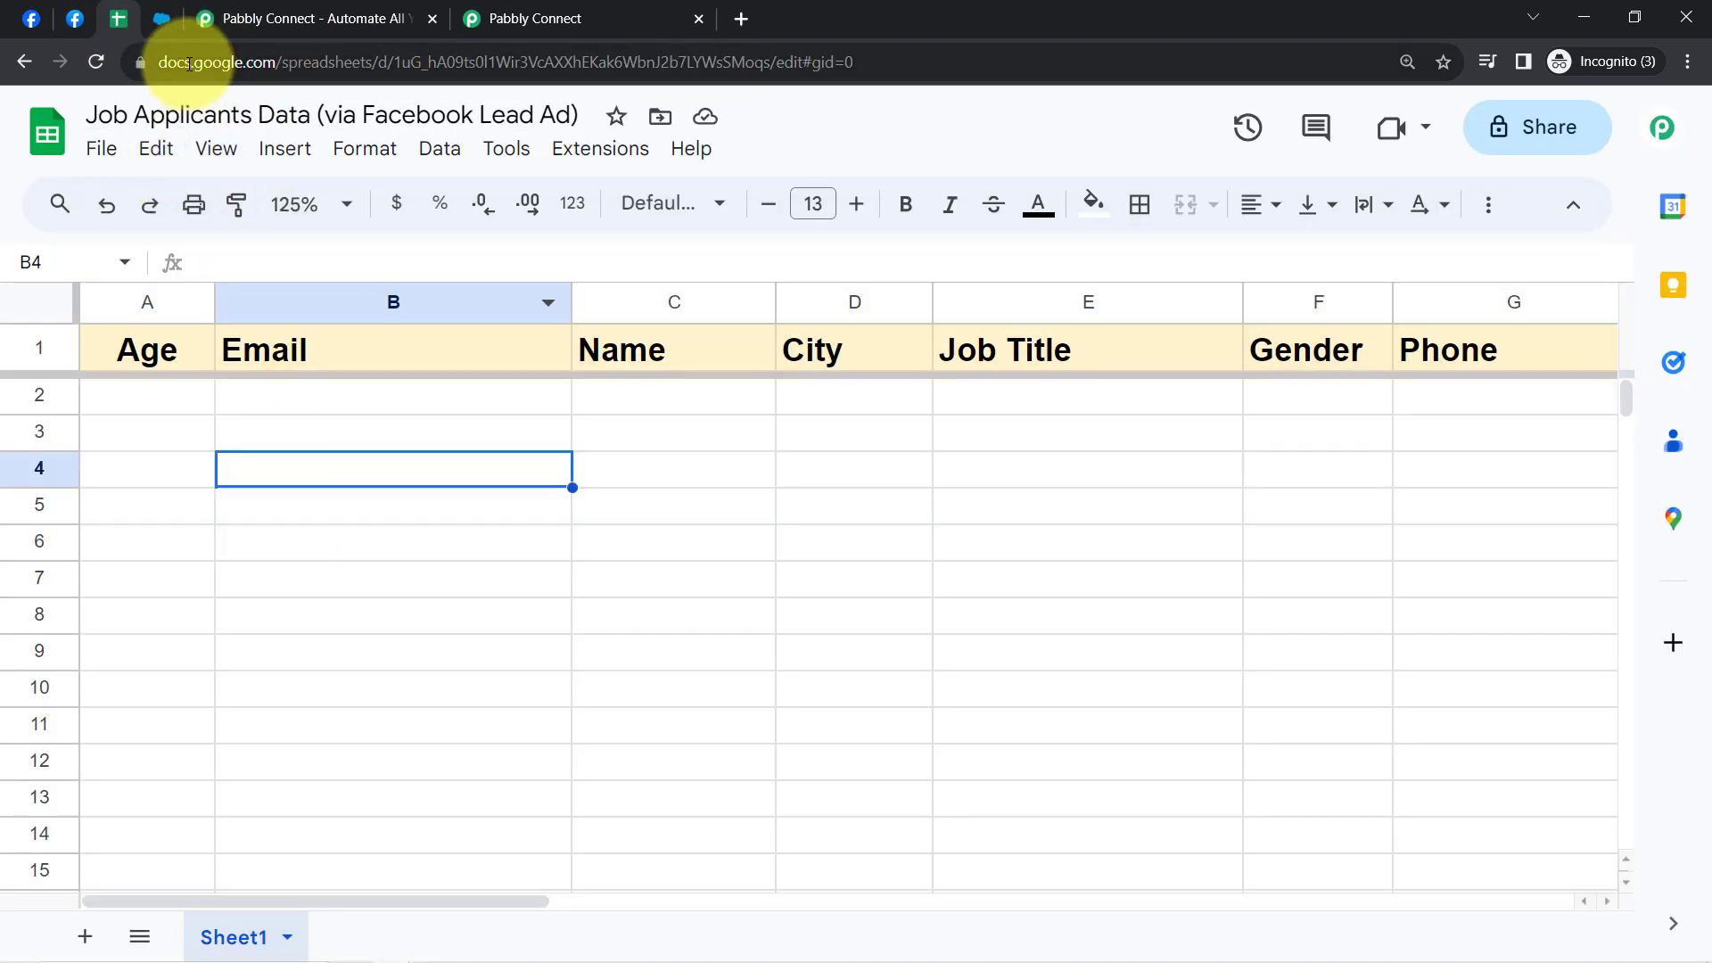
click(162, 18)
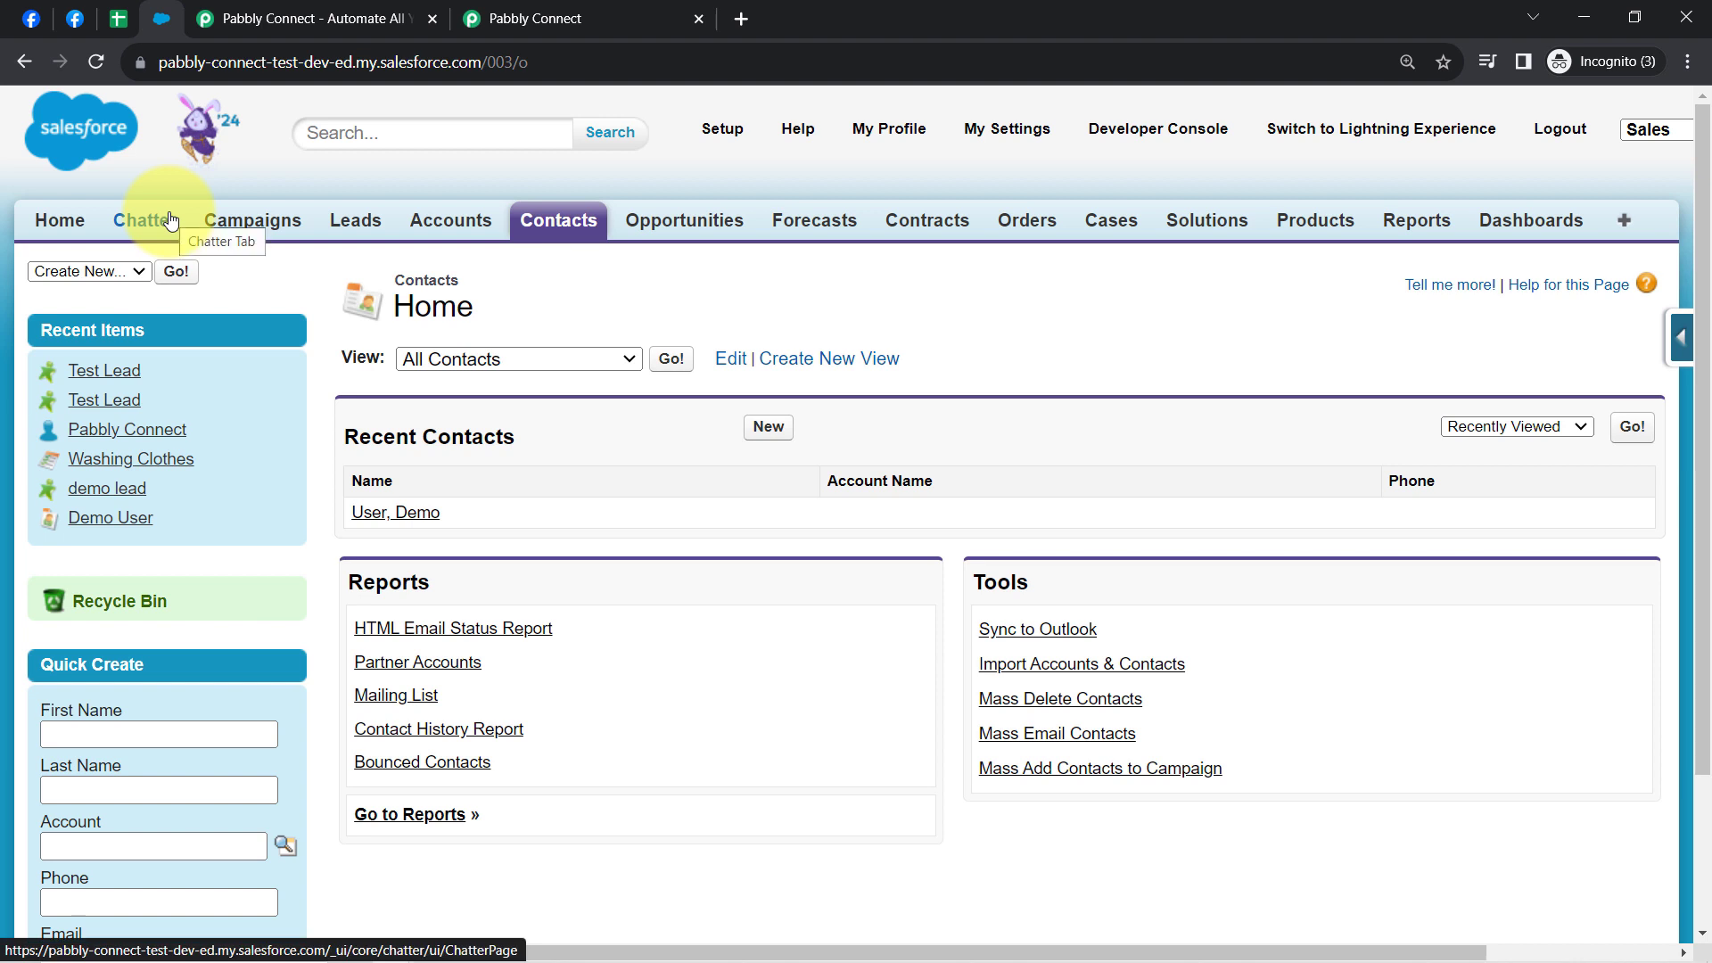
Look over the Pabbly Connect website and dashboard, and revisit the lead form, spreadsheet and Salesforce pages
click(239, 18)
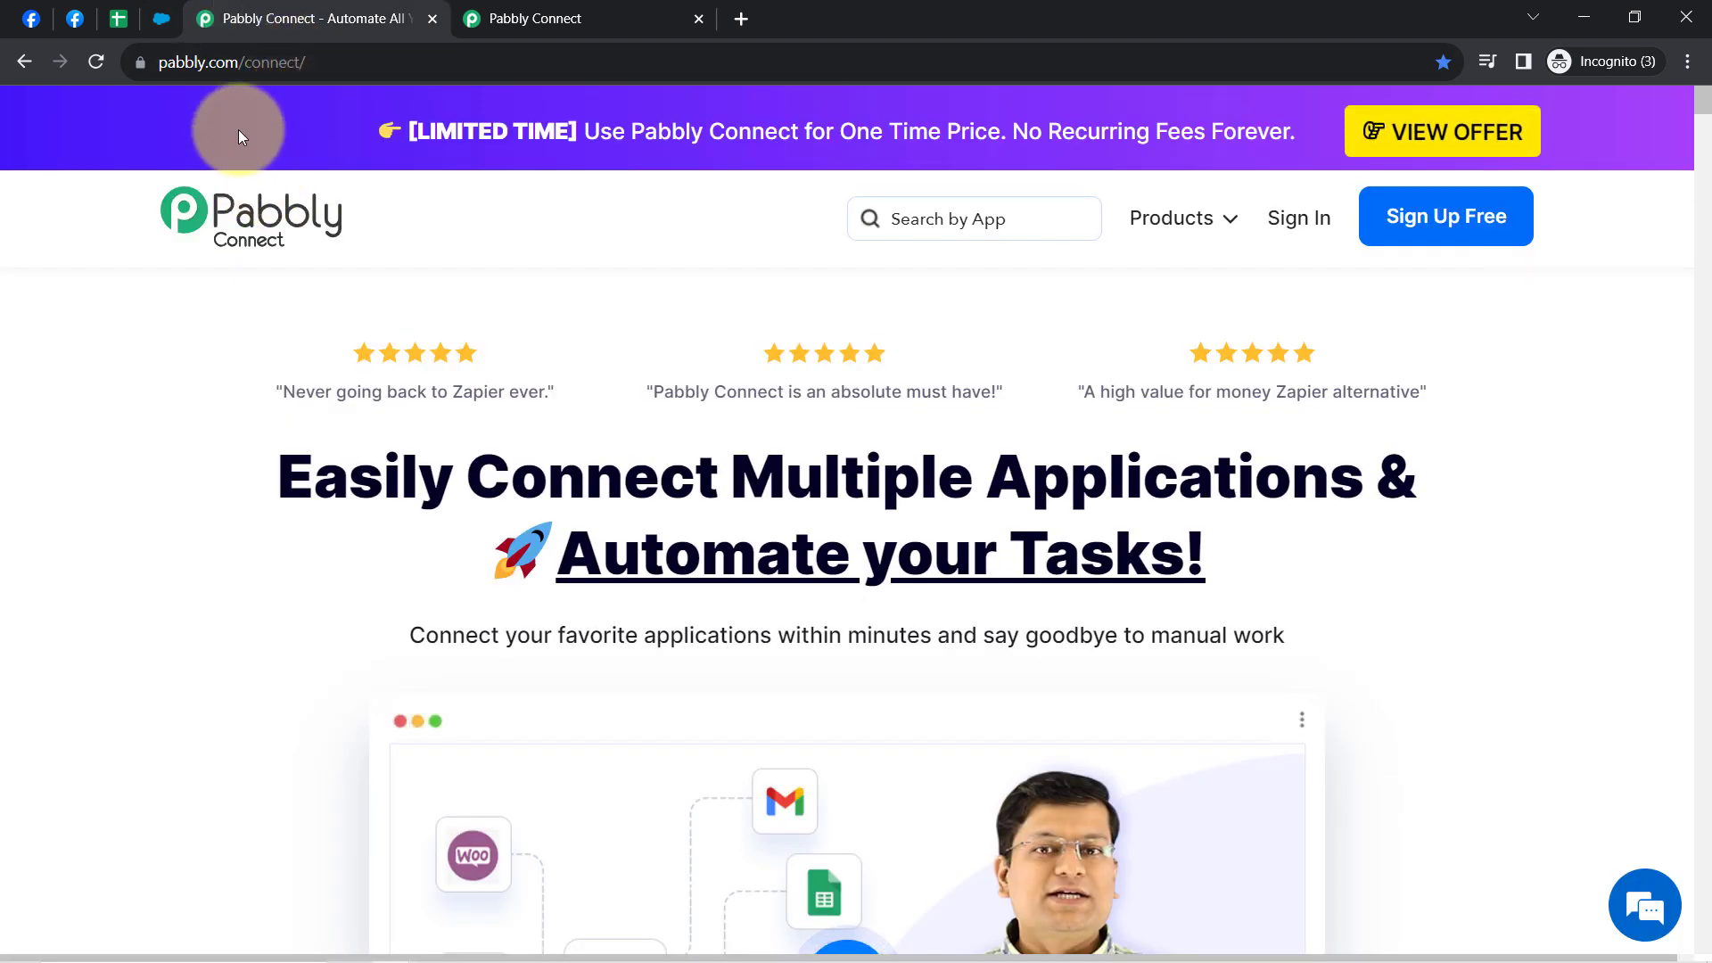
drag(211, 59, 1322, 611)
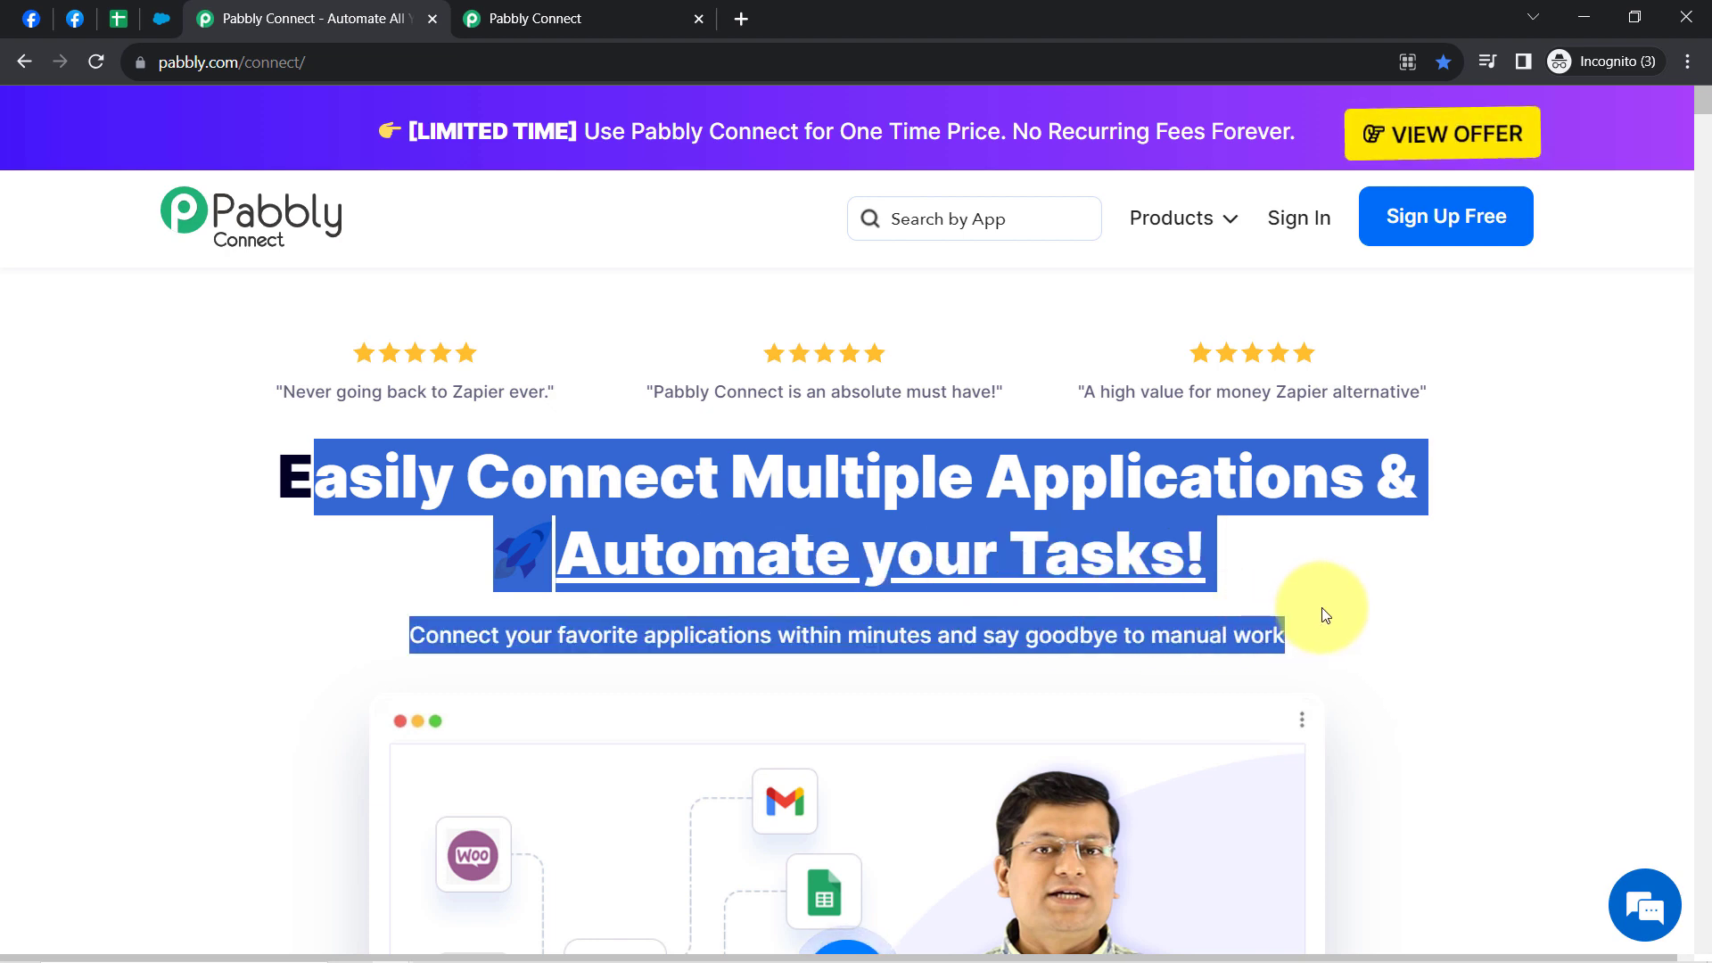
click(522, 18)
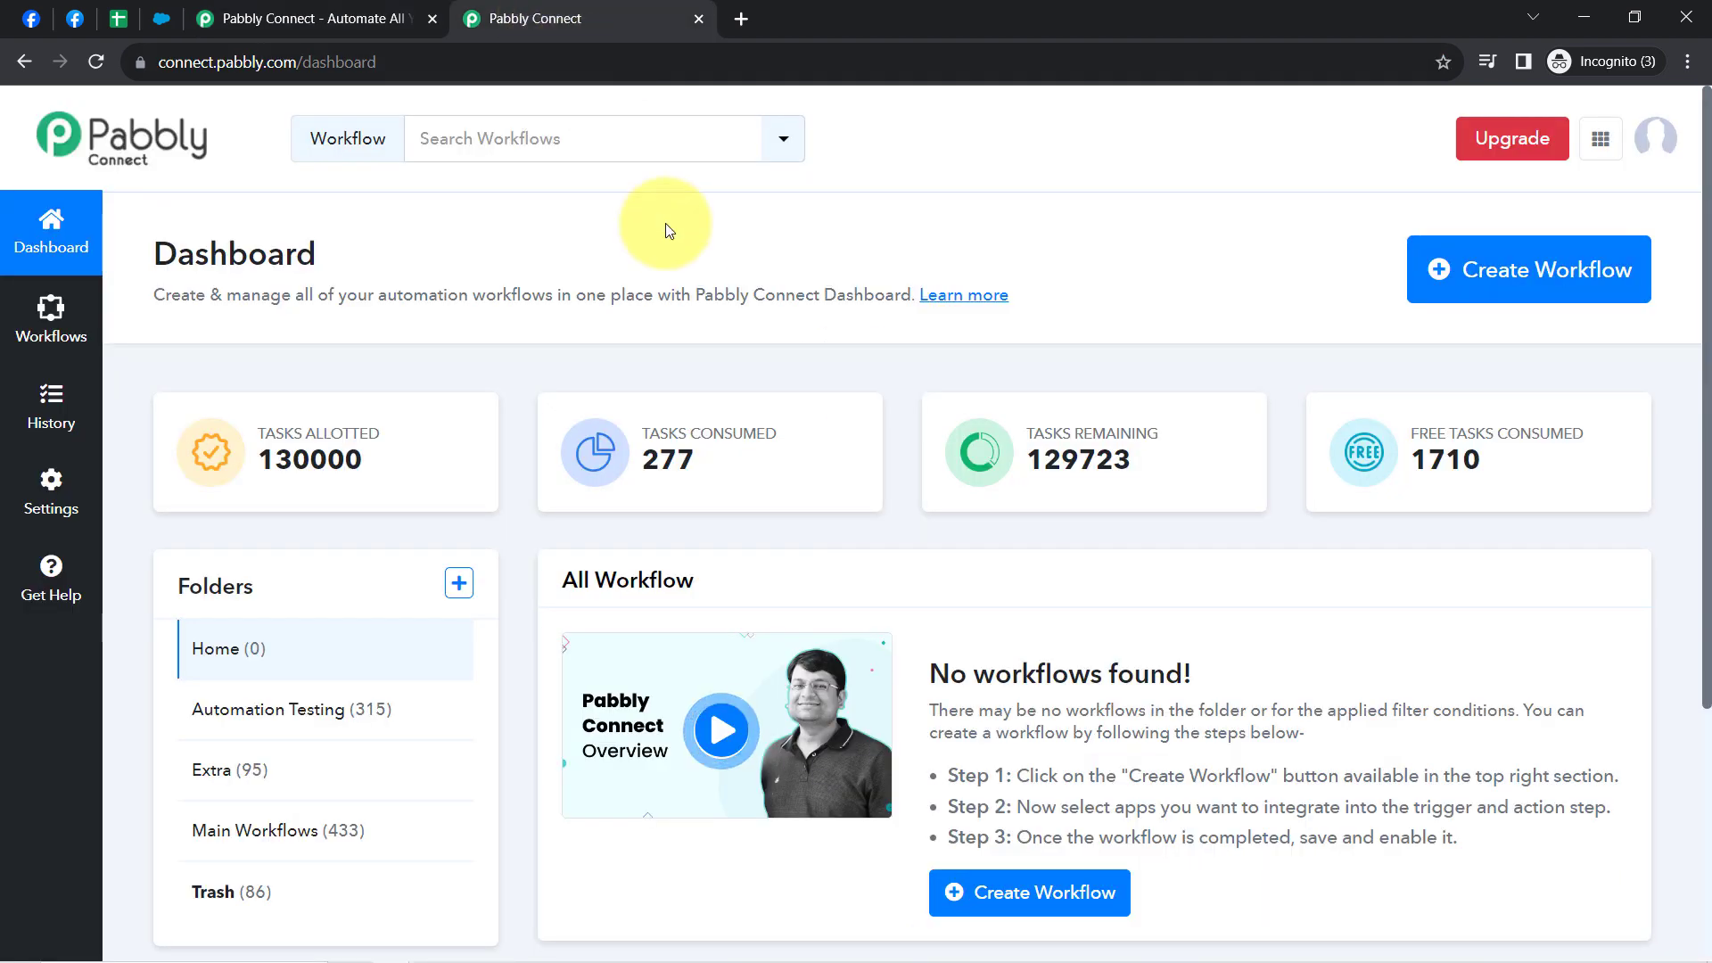
click(296, 19)
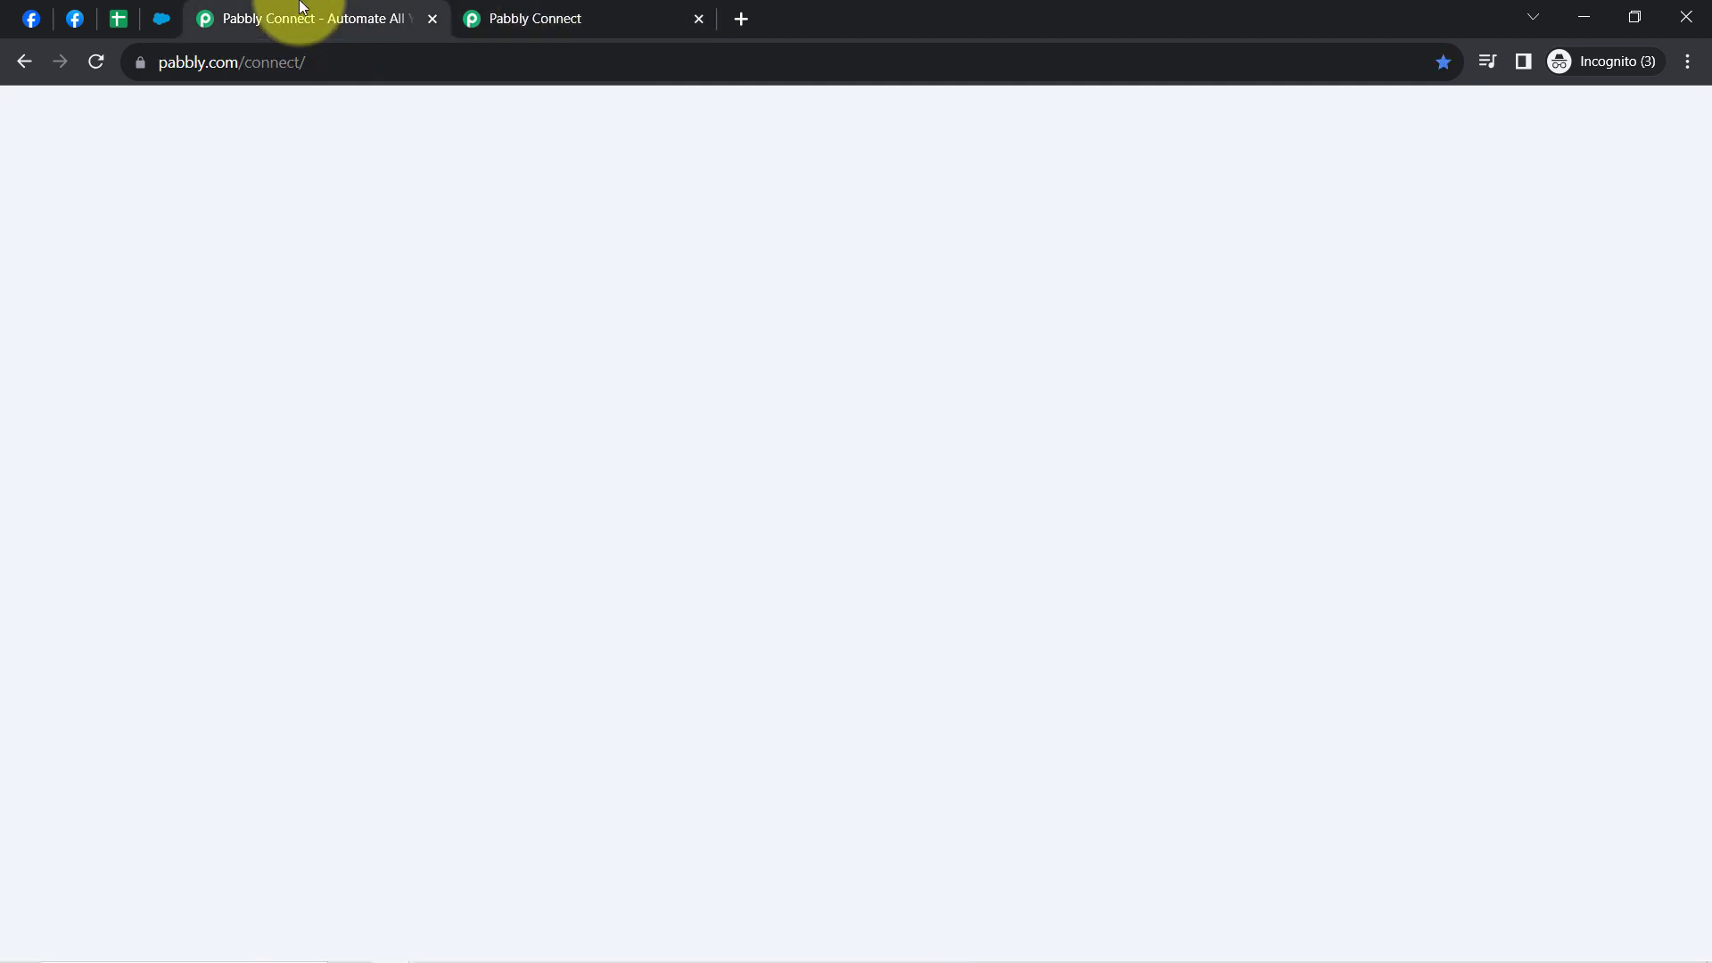
click(457, 480)
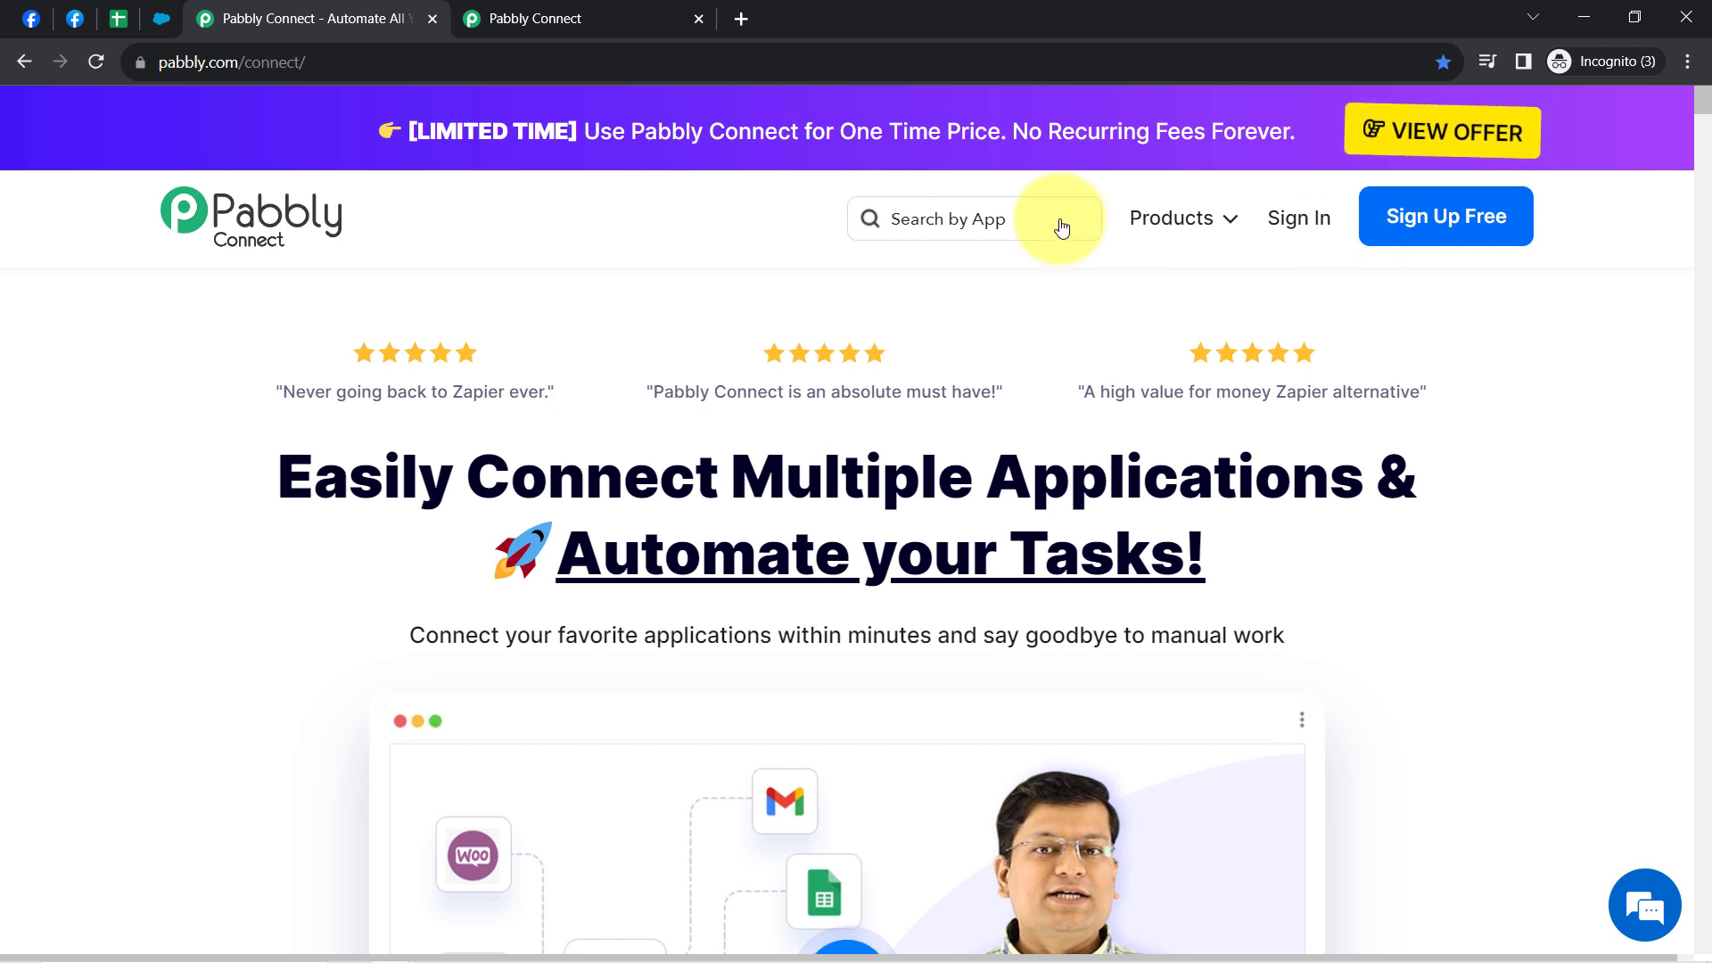
click(75, 18)
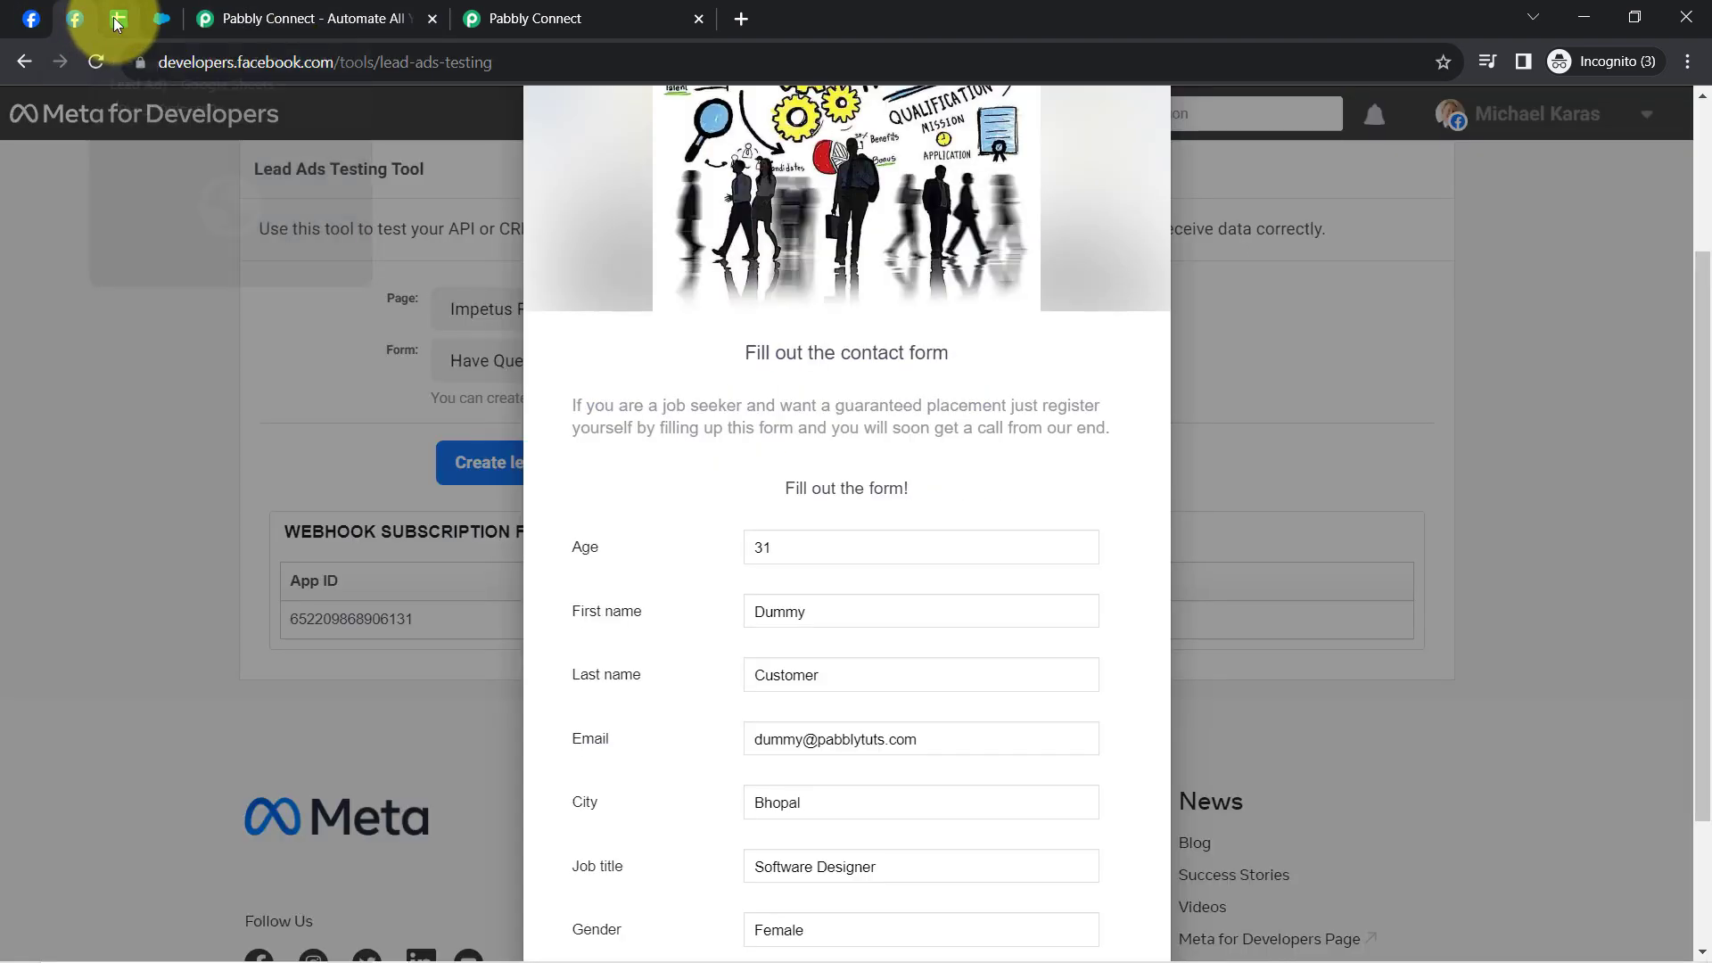
click(117, 18)
click(162, 18)
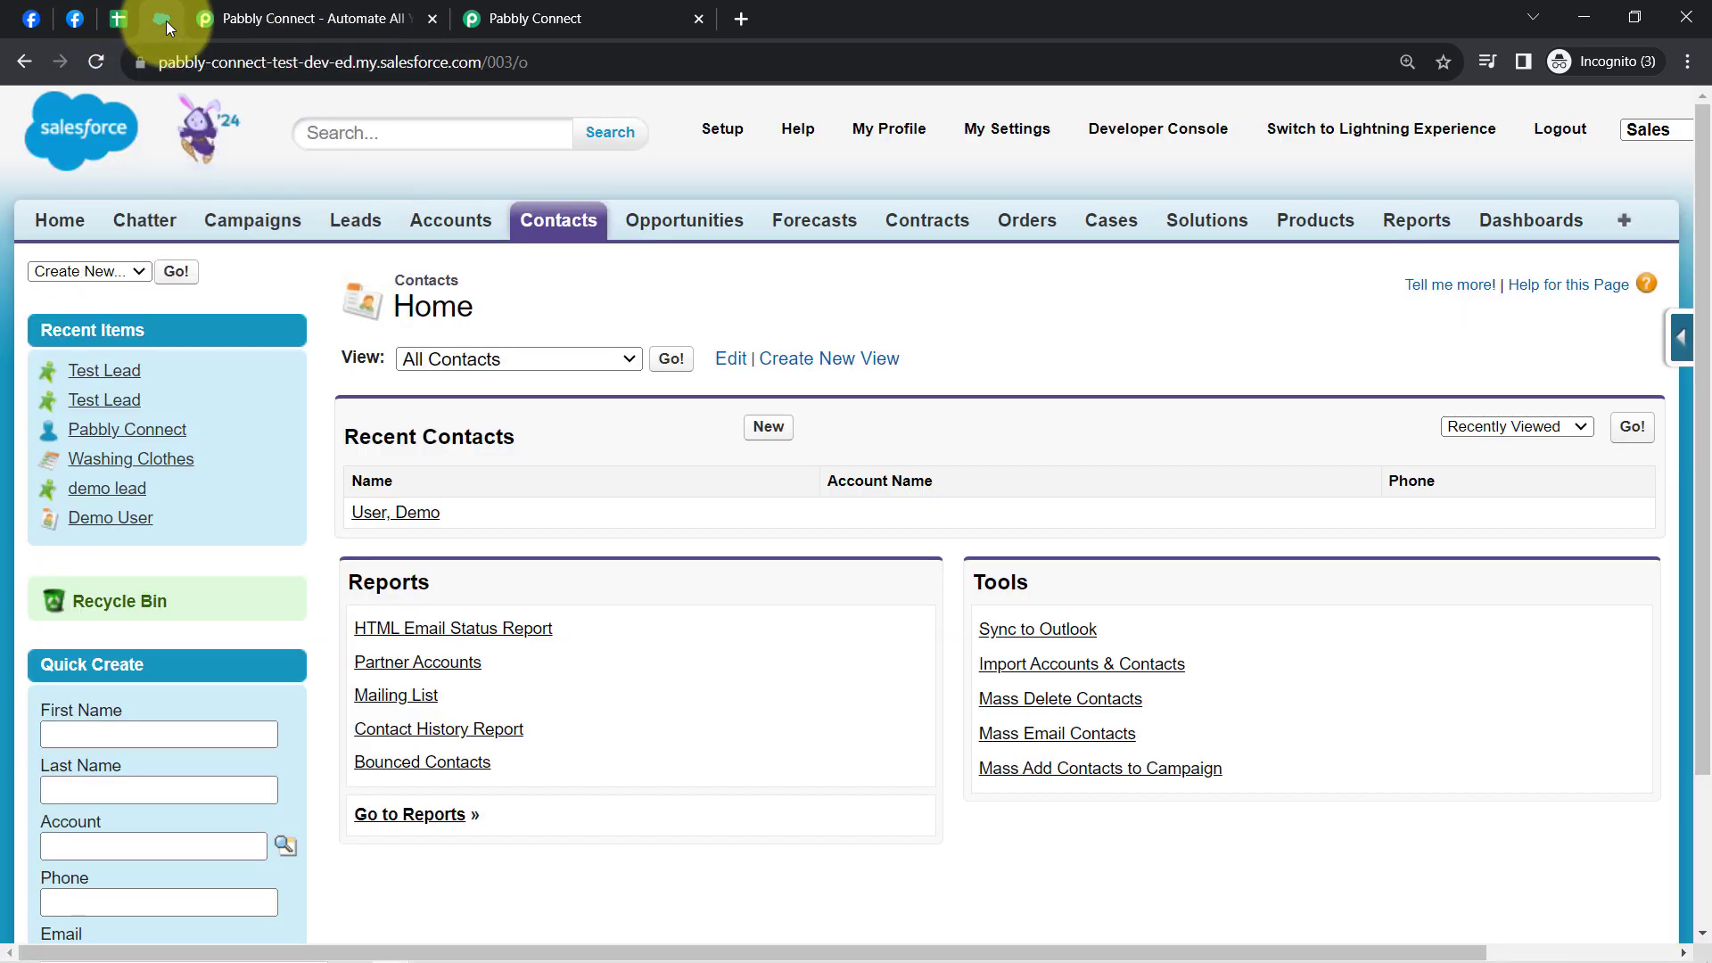
Switch to the Pabbly Connect dashboard and create the workflow "Add Facebook Leads to Google Sheets & Salesforce CRM" in the Main Workflows folder
click(571, 18)
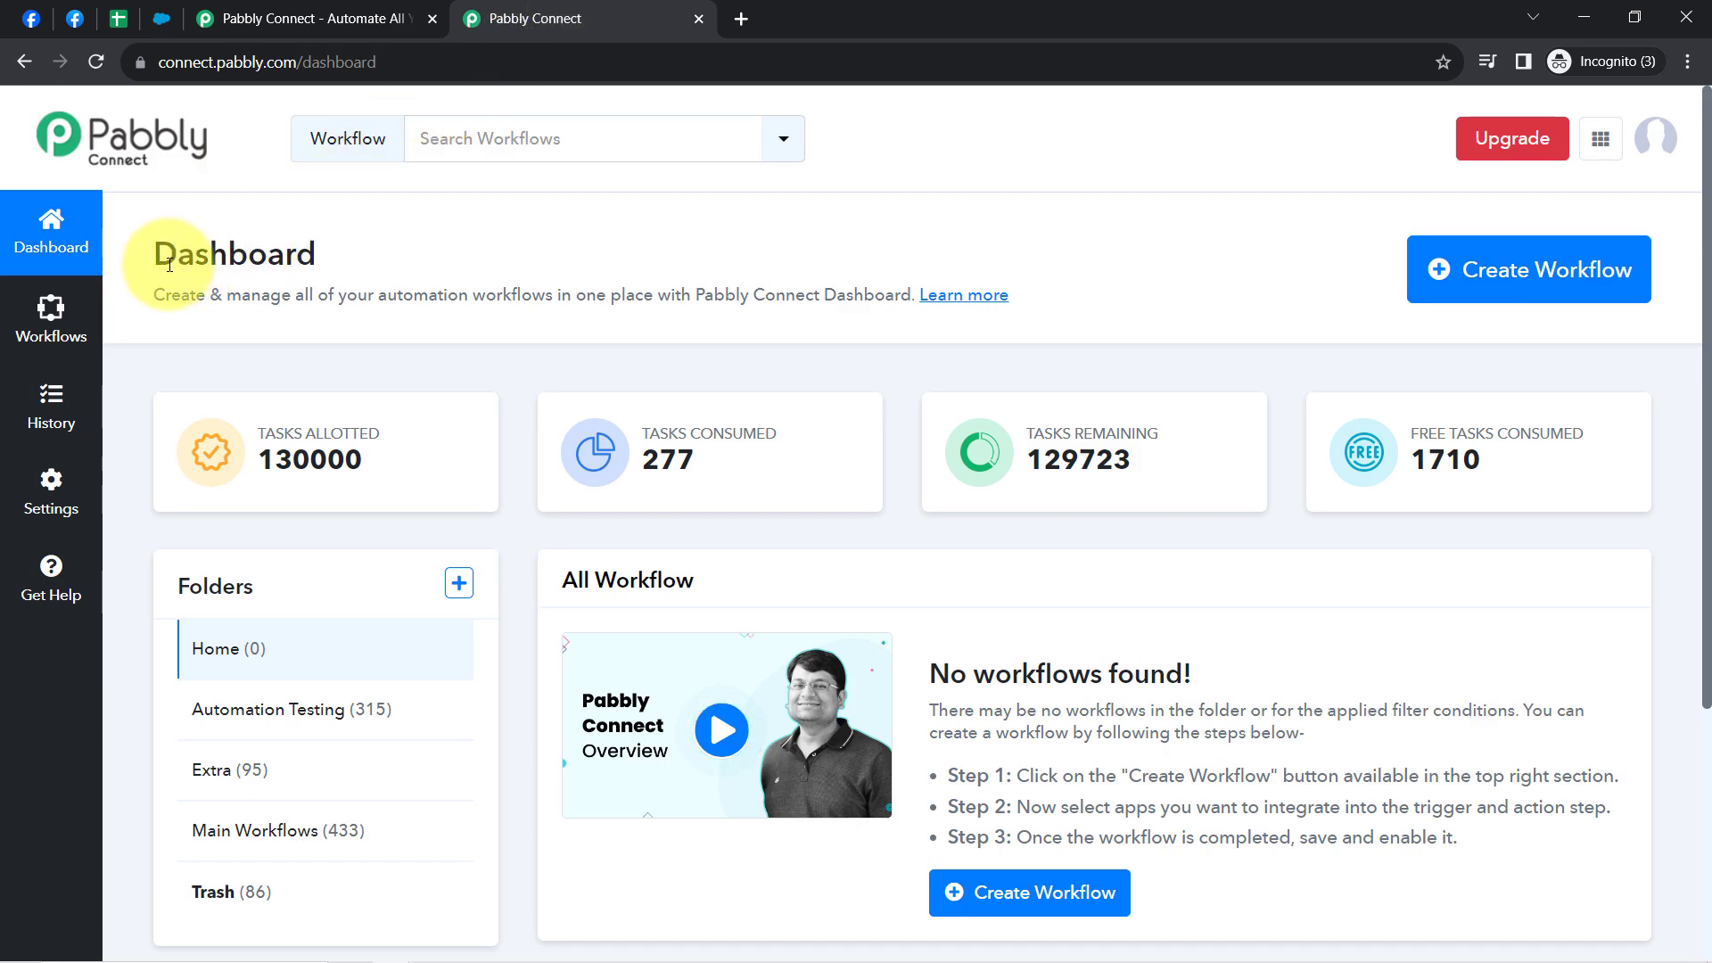
double_click(234, 264)
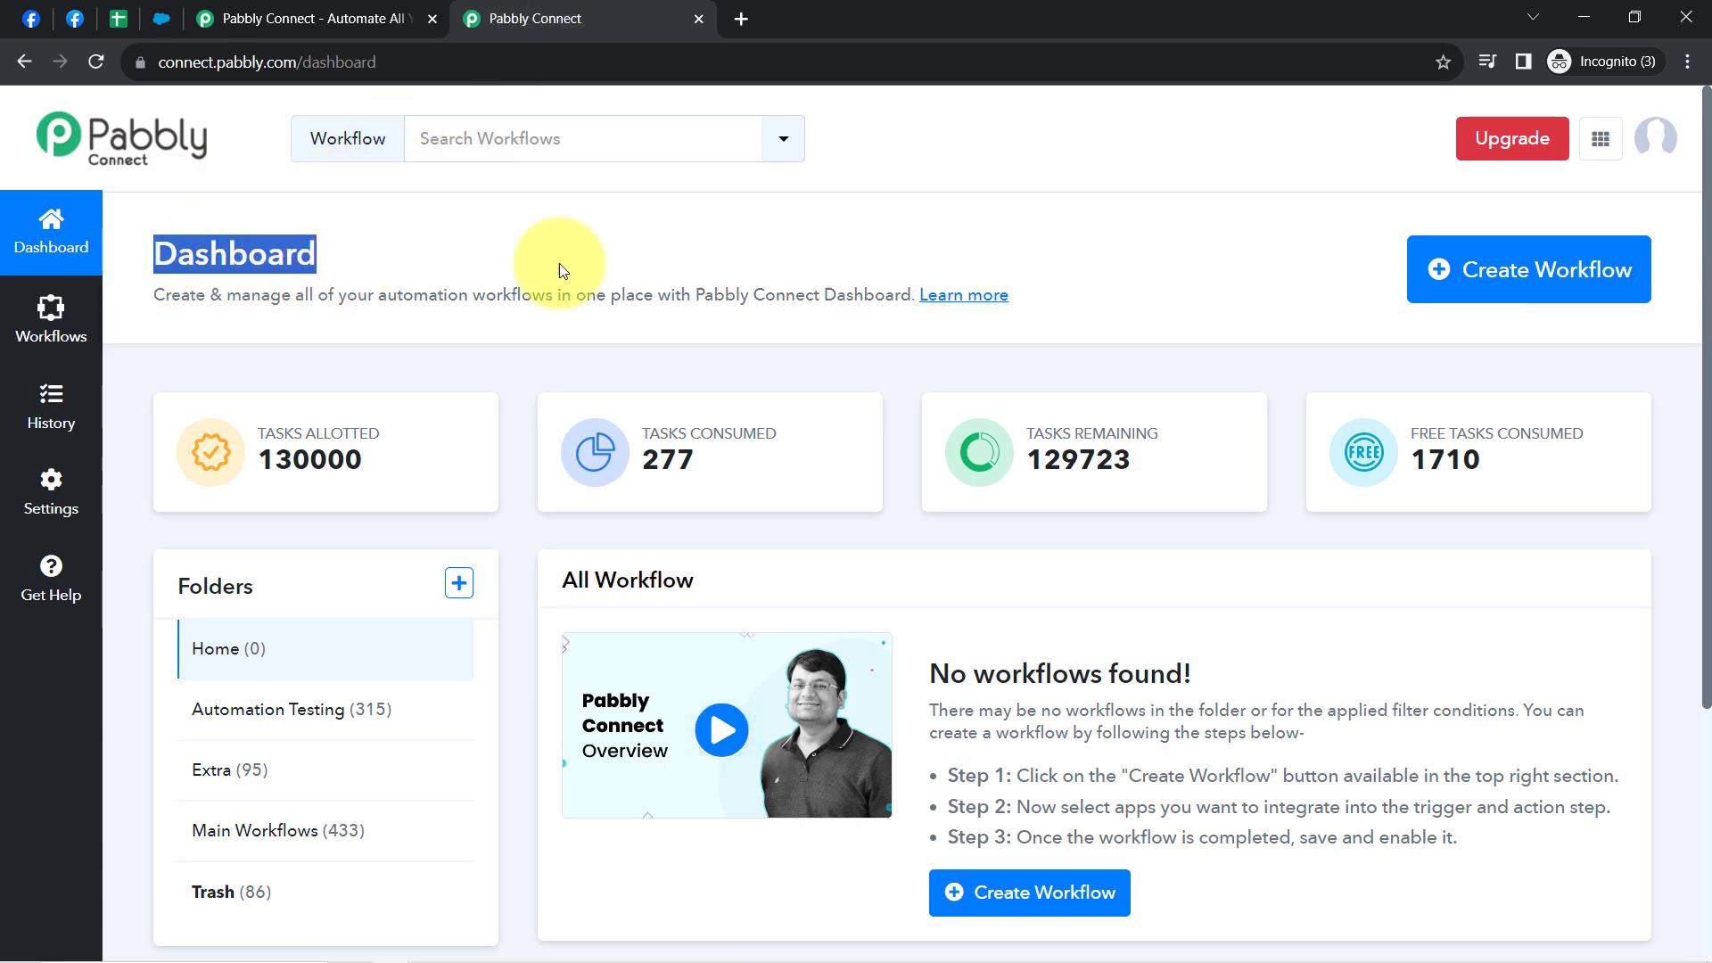
click(1445, 268)
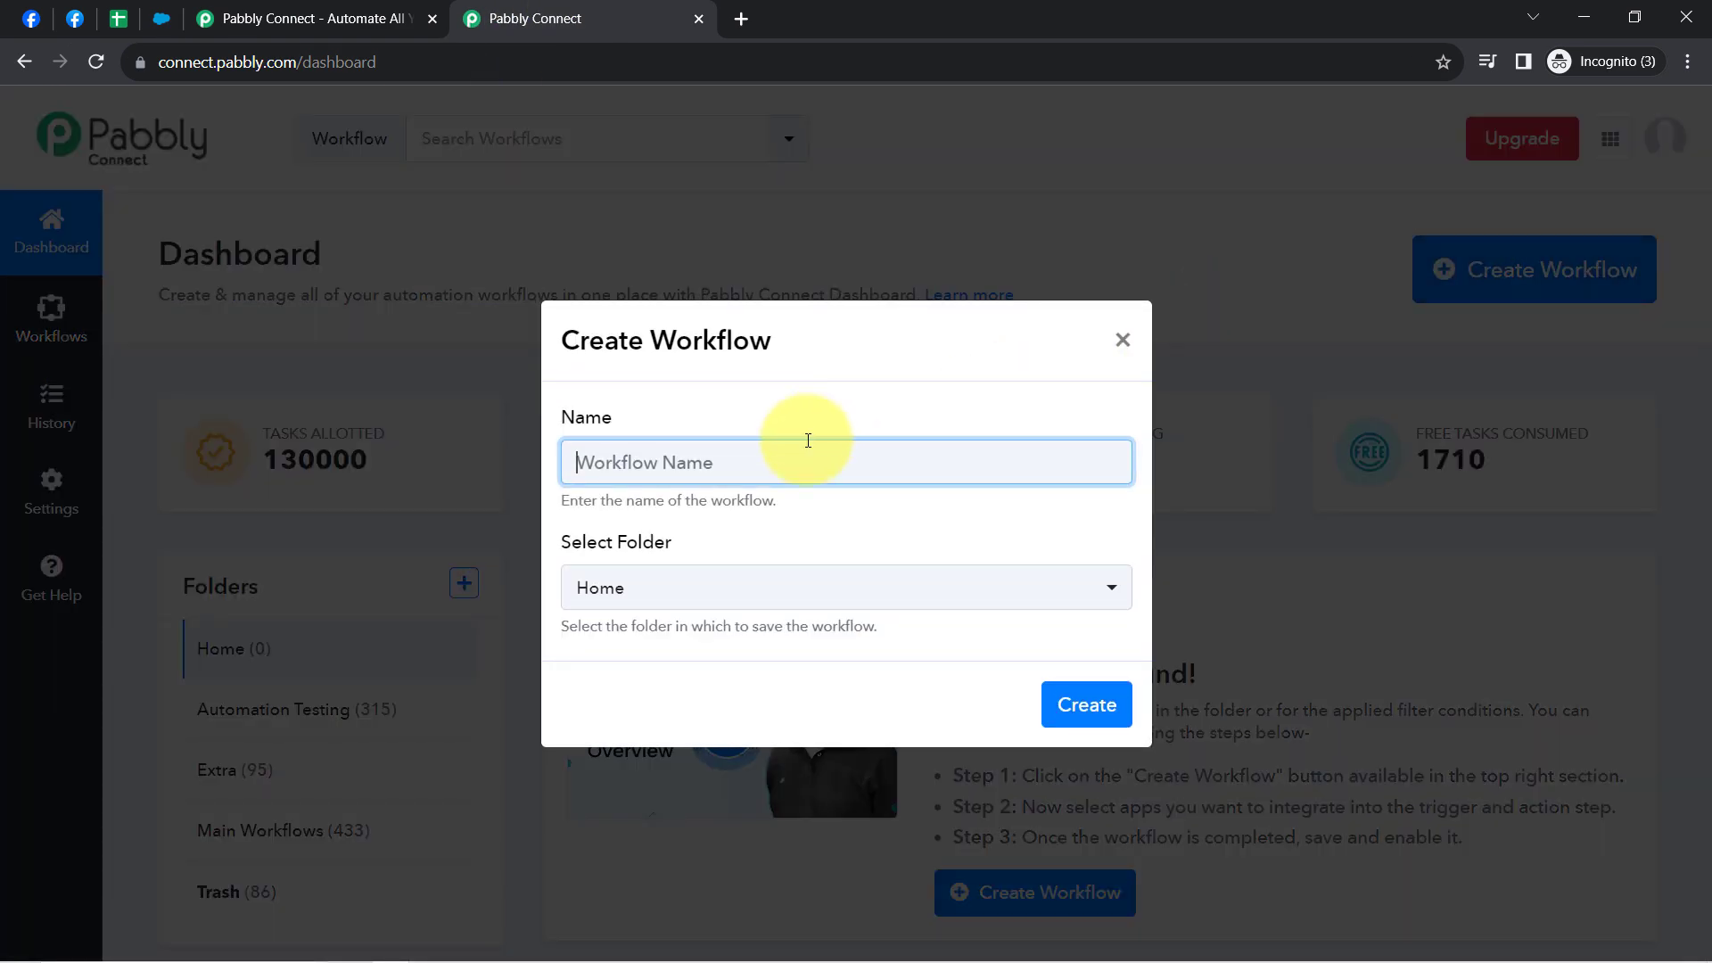
text(Add Facebook leads to Google Sheets & Salesforce CRM)
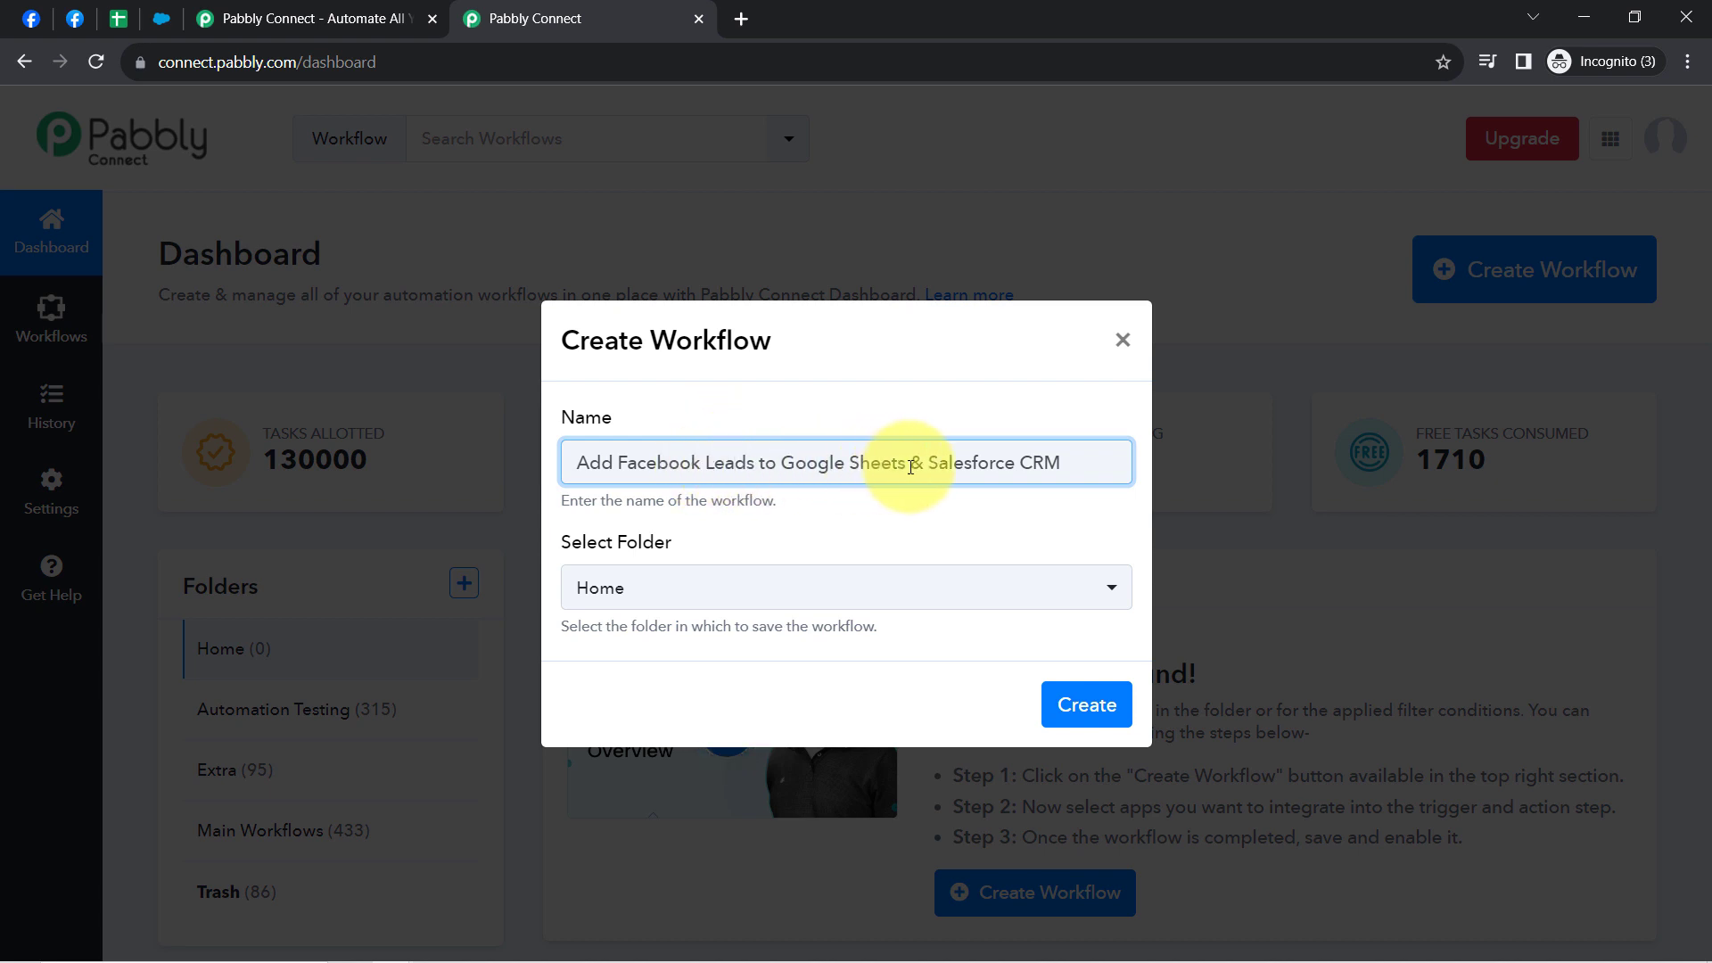
click(707, 586)
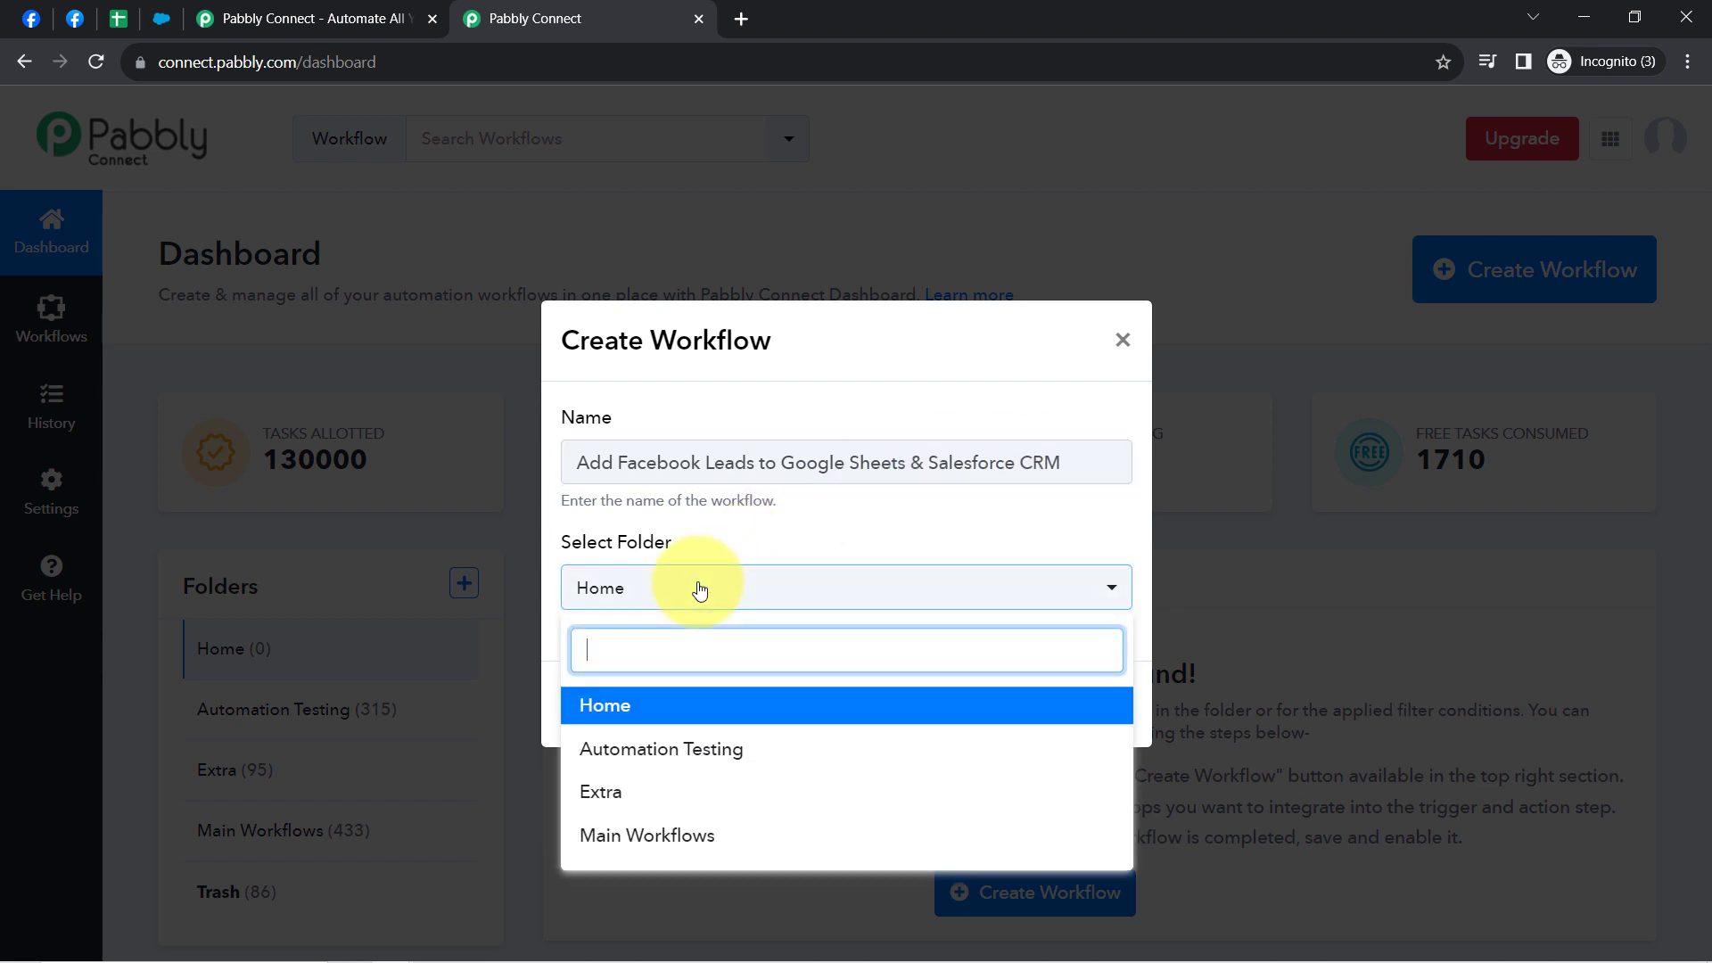
click(640, 837)
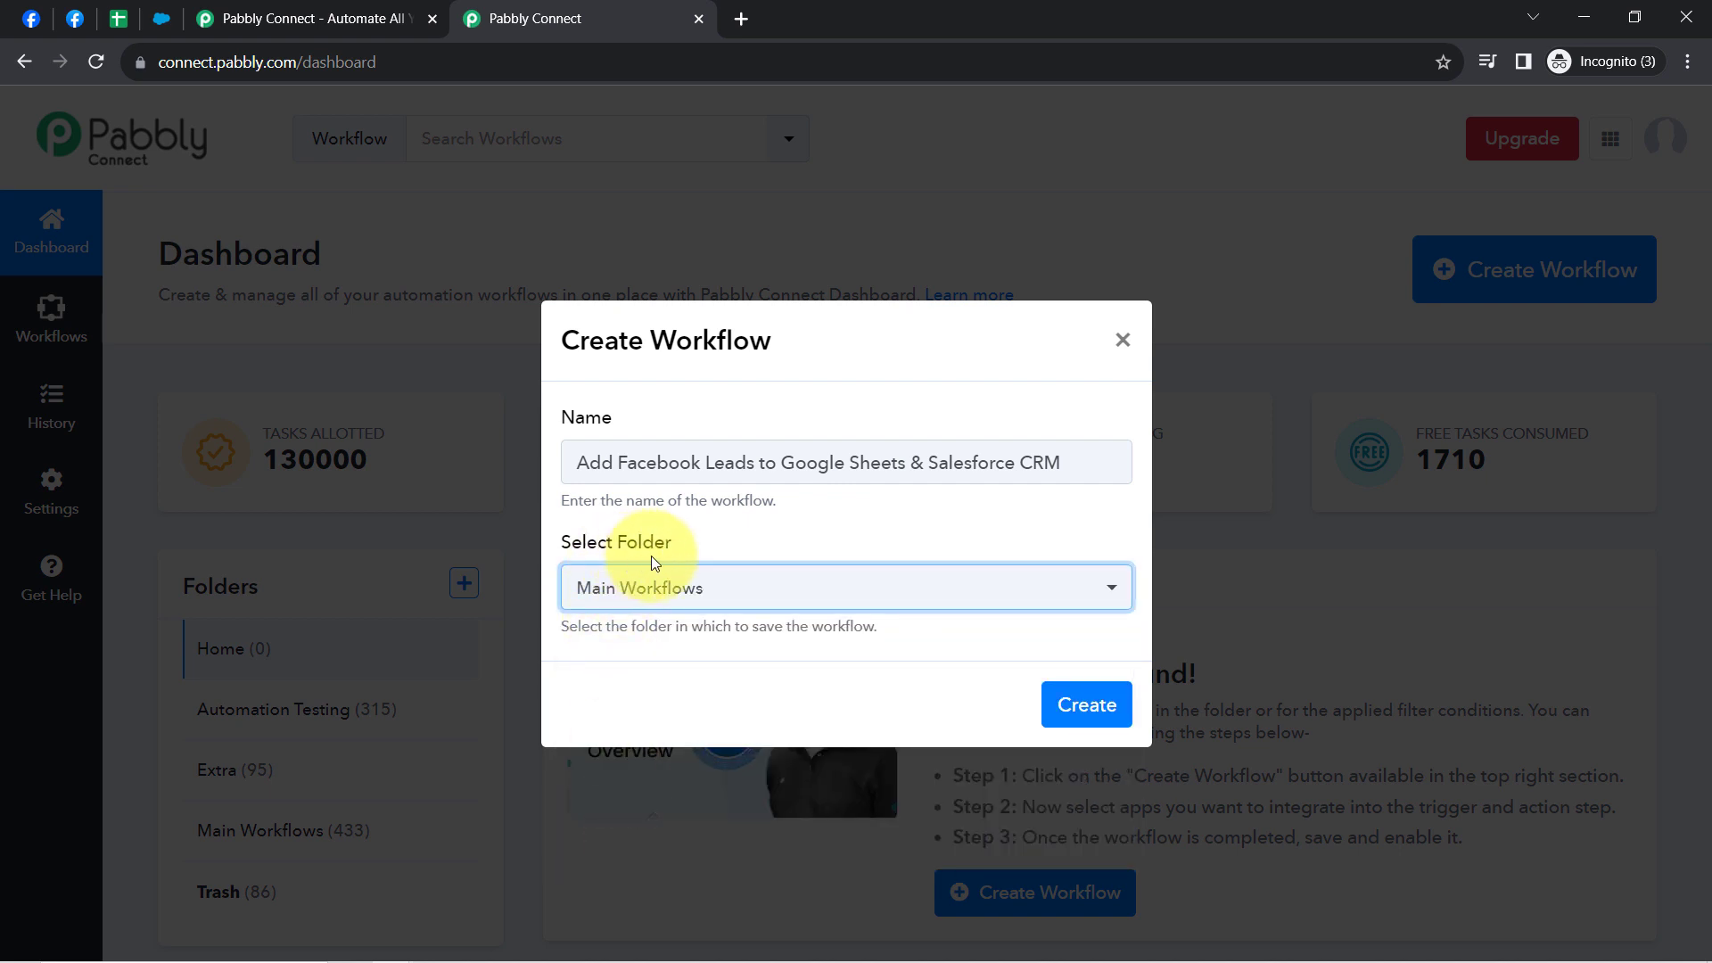
click(1109, 727)
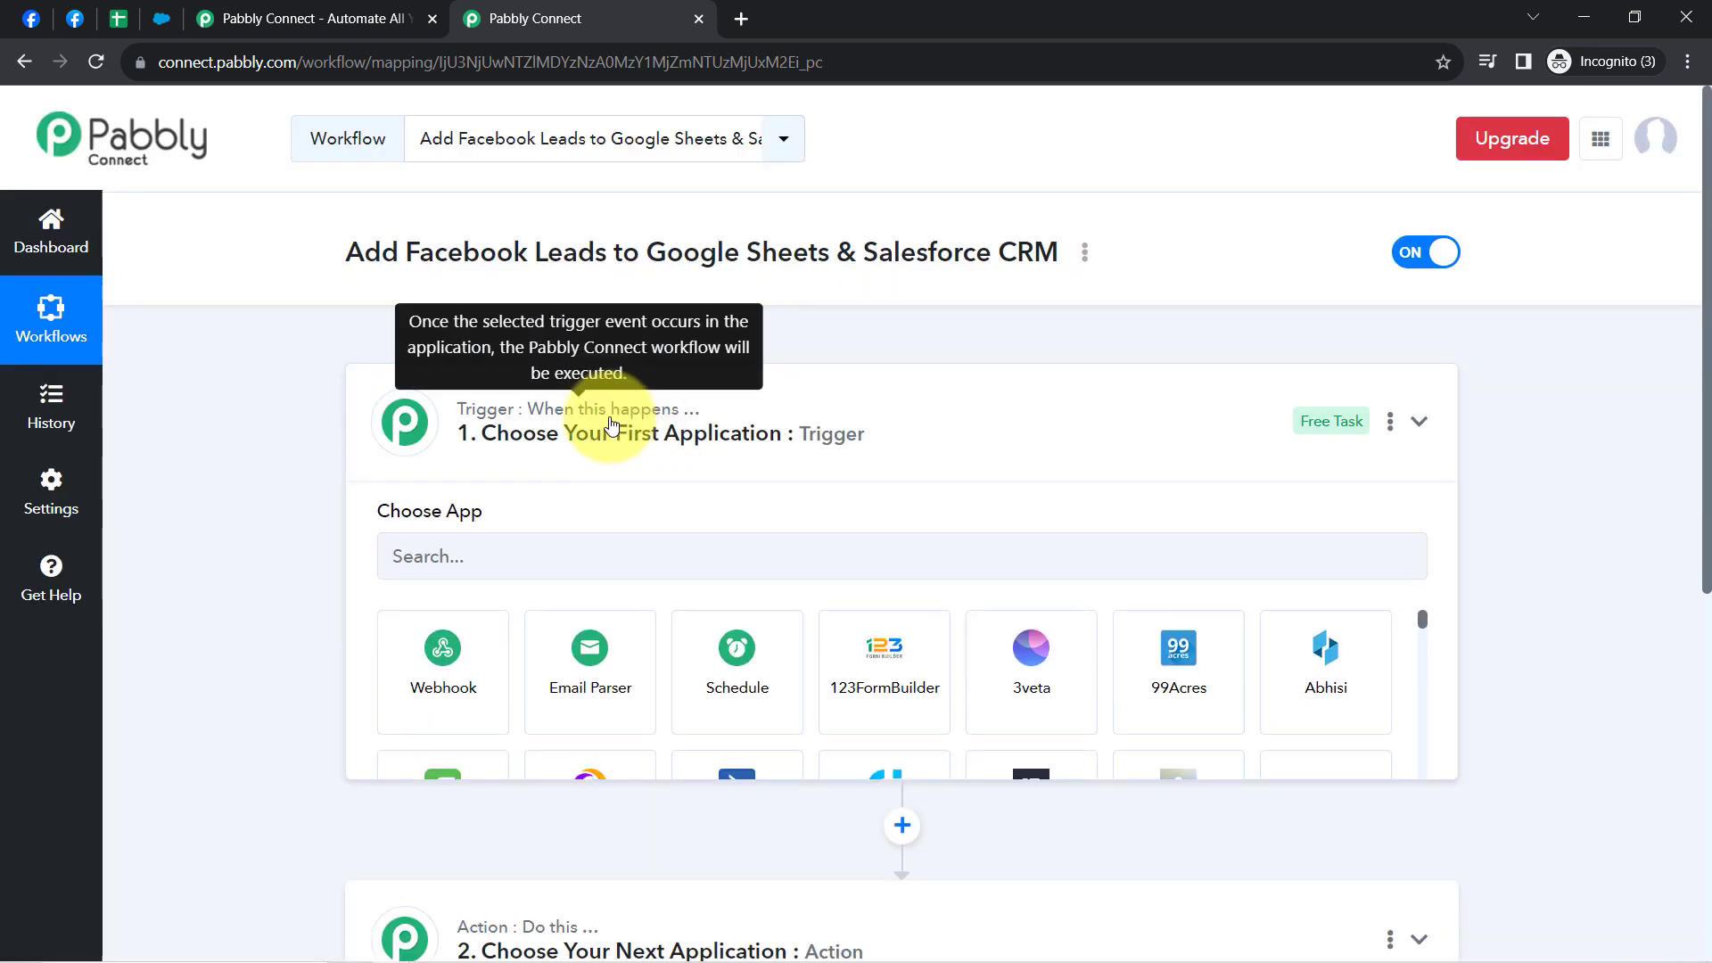
click(614, 435)
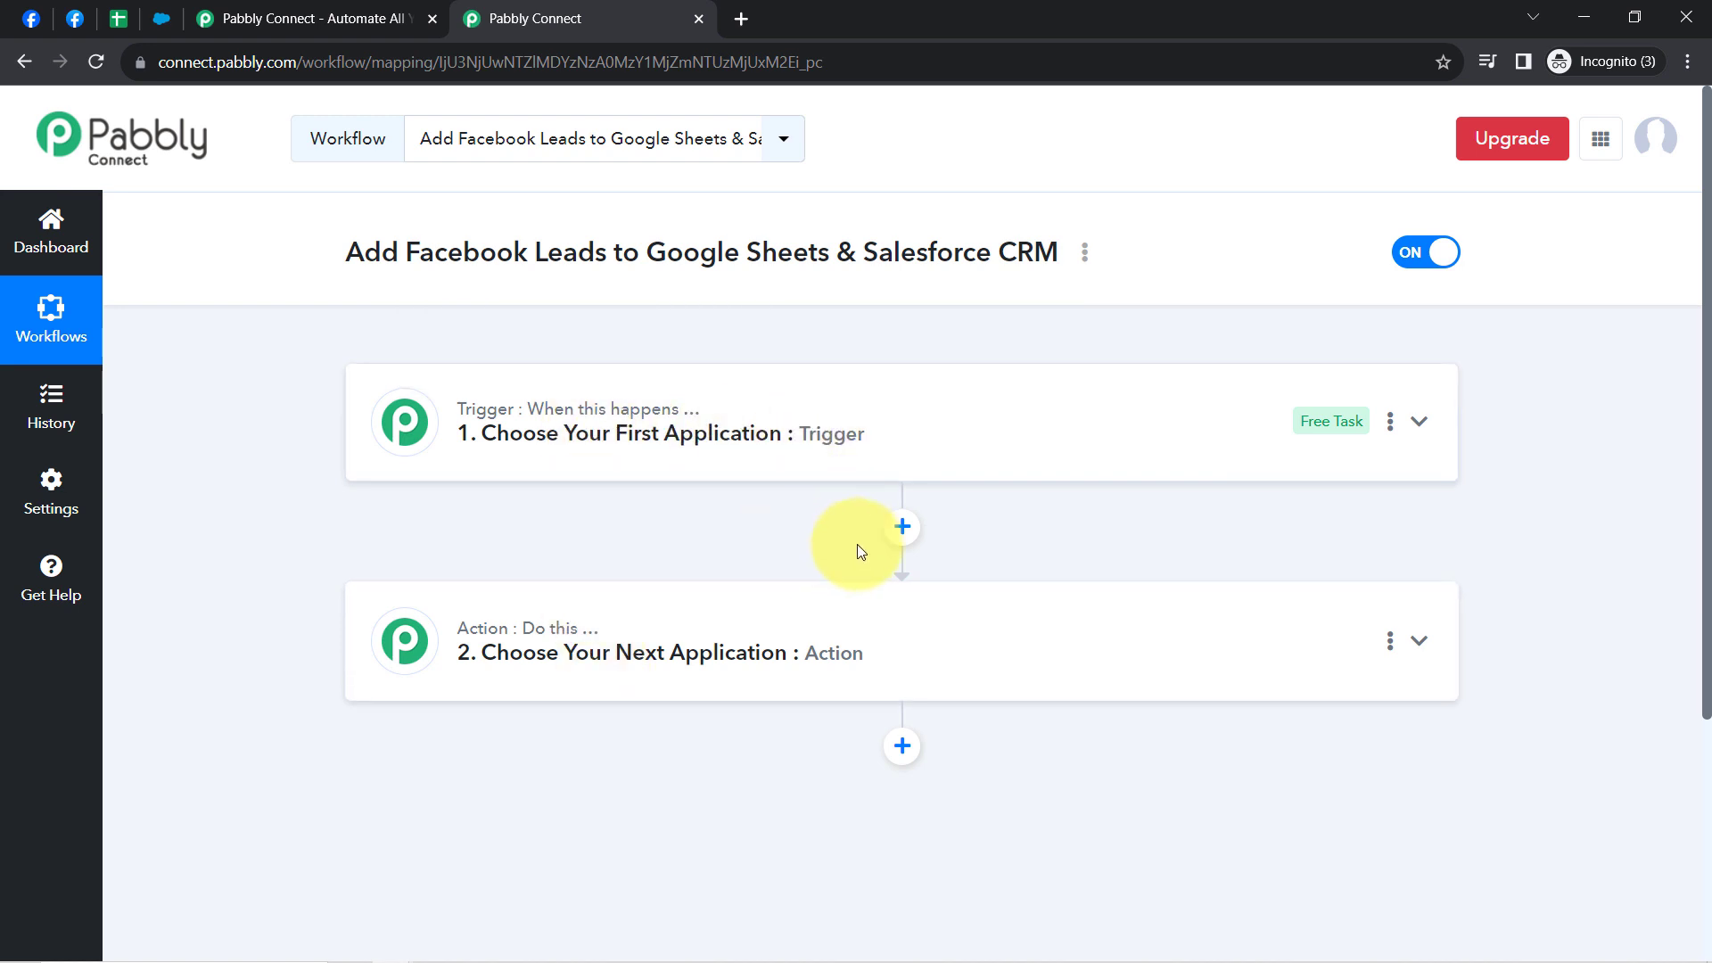
click(825, 418)
drag(348, 253, 819, 241)
click(944, 221)
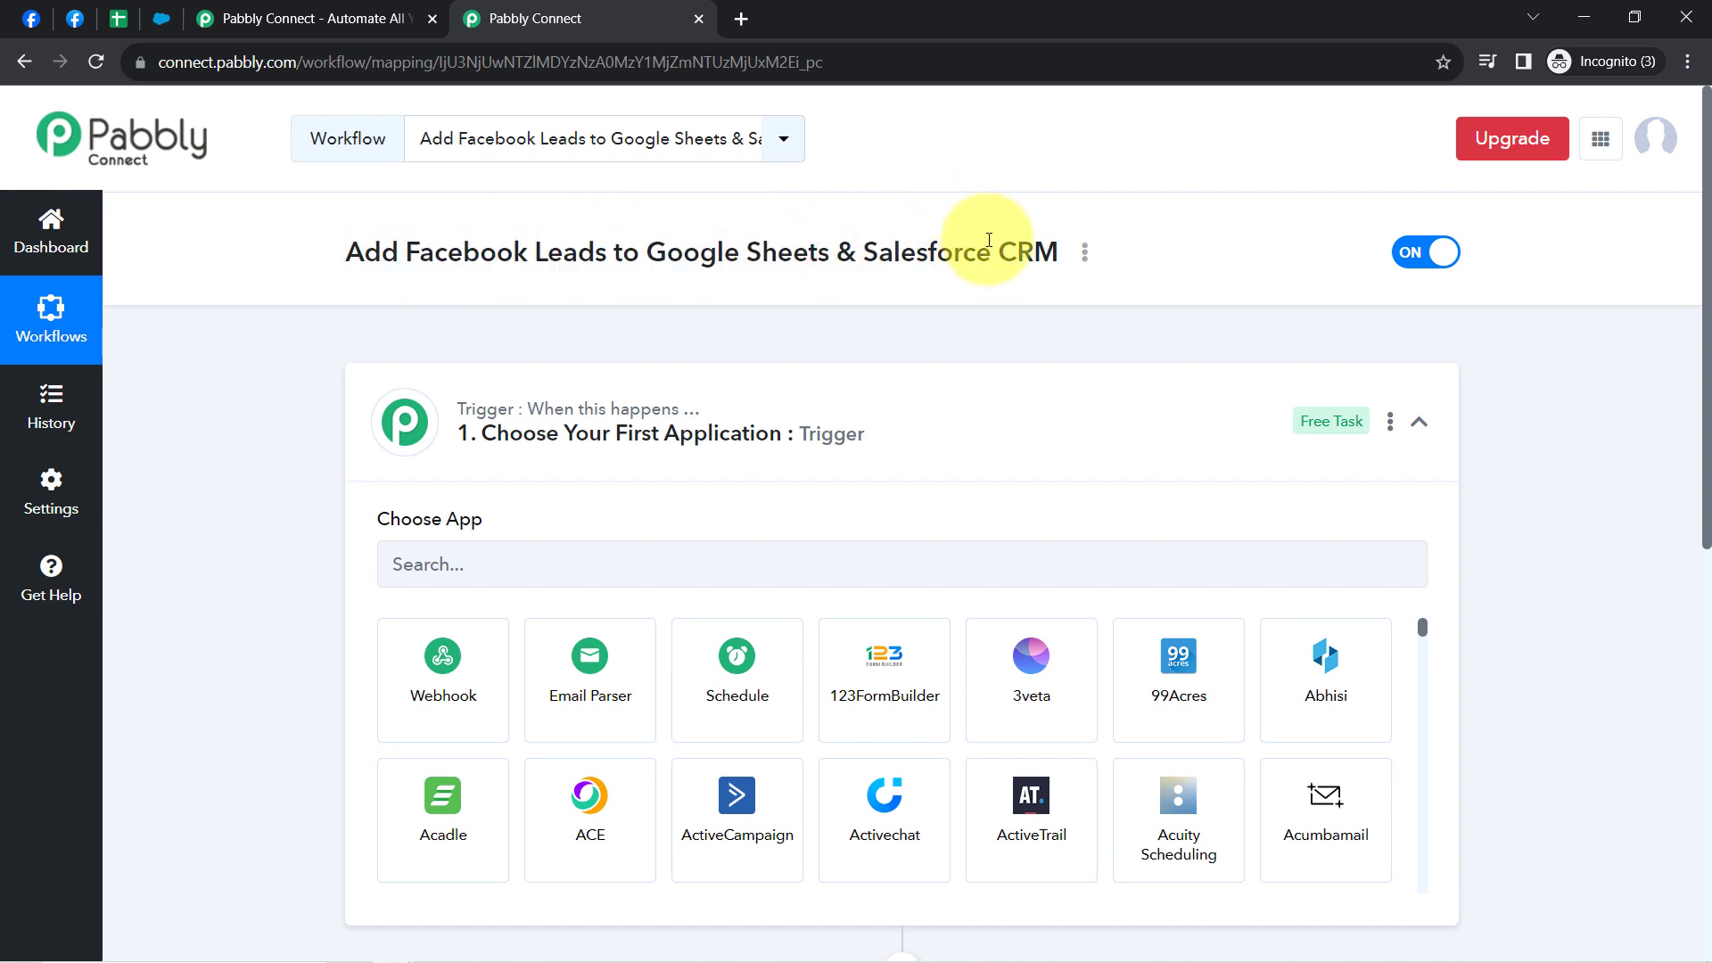
Search the trigger apps for "Facebook Lead", copied from the workflow title, and choose Facebook Lead Ads as the trigger application
drag(410, 256, 601, 251)
key(ctrl+c)
click(497, 565)
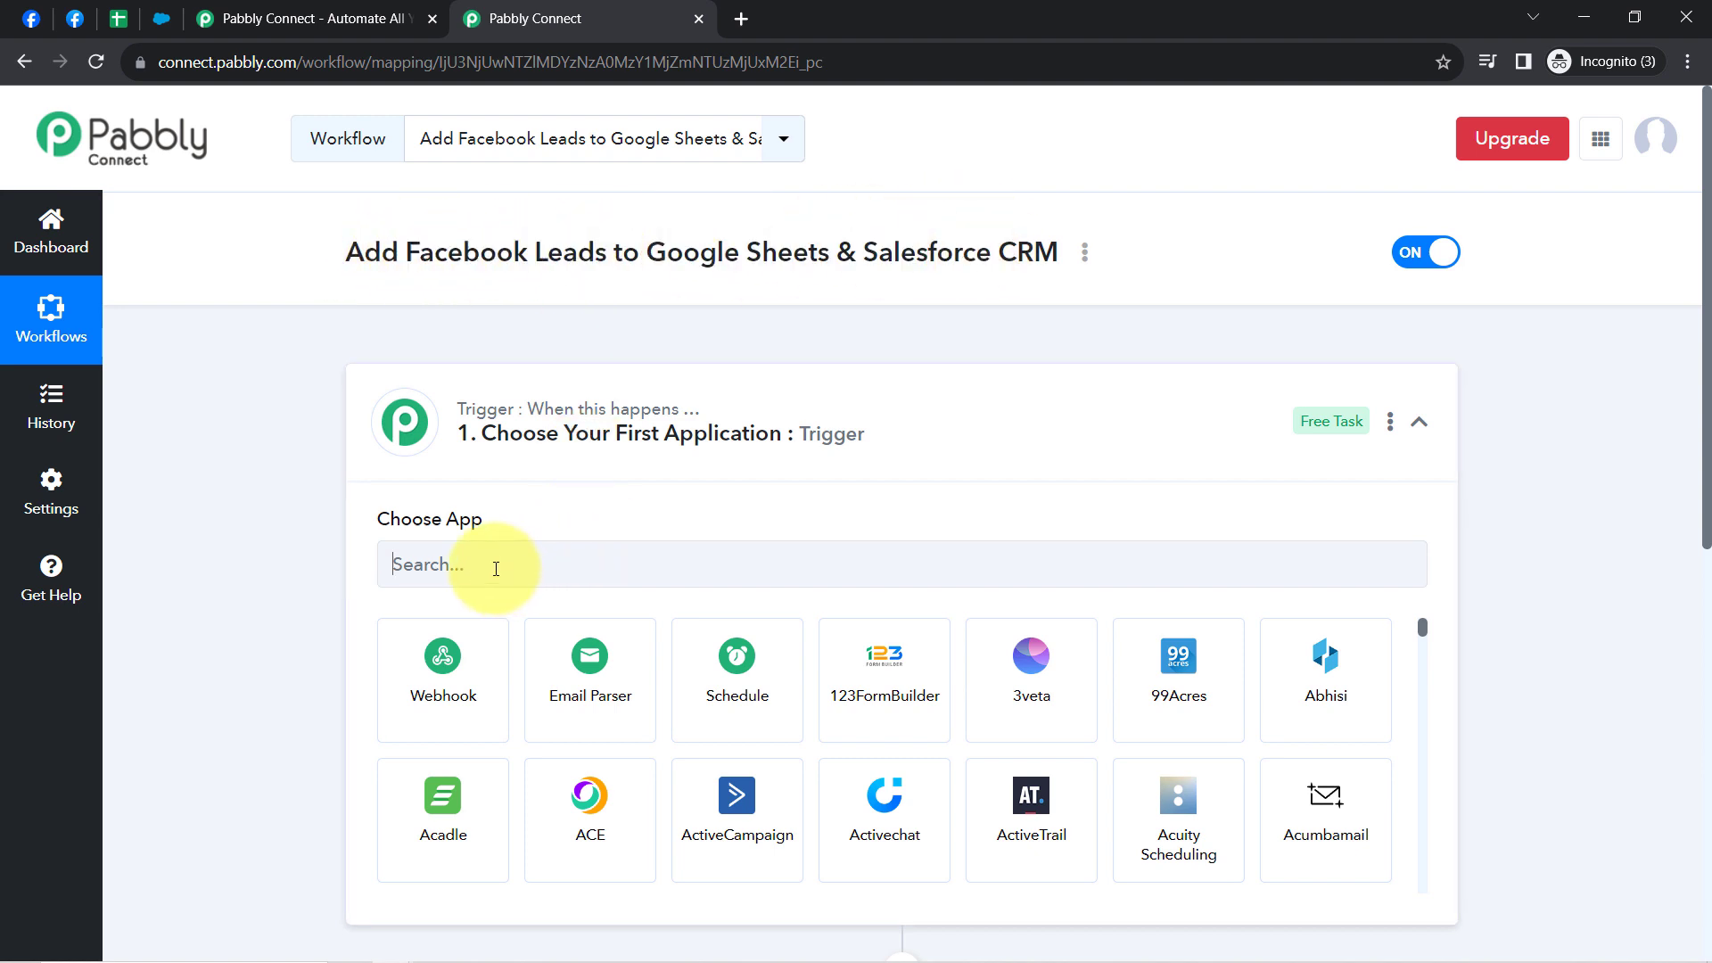
key(ctrl+v)
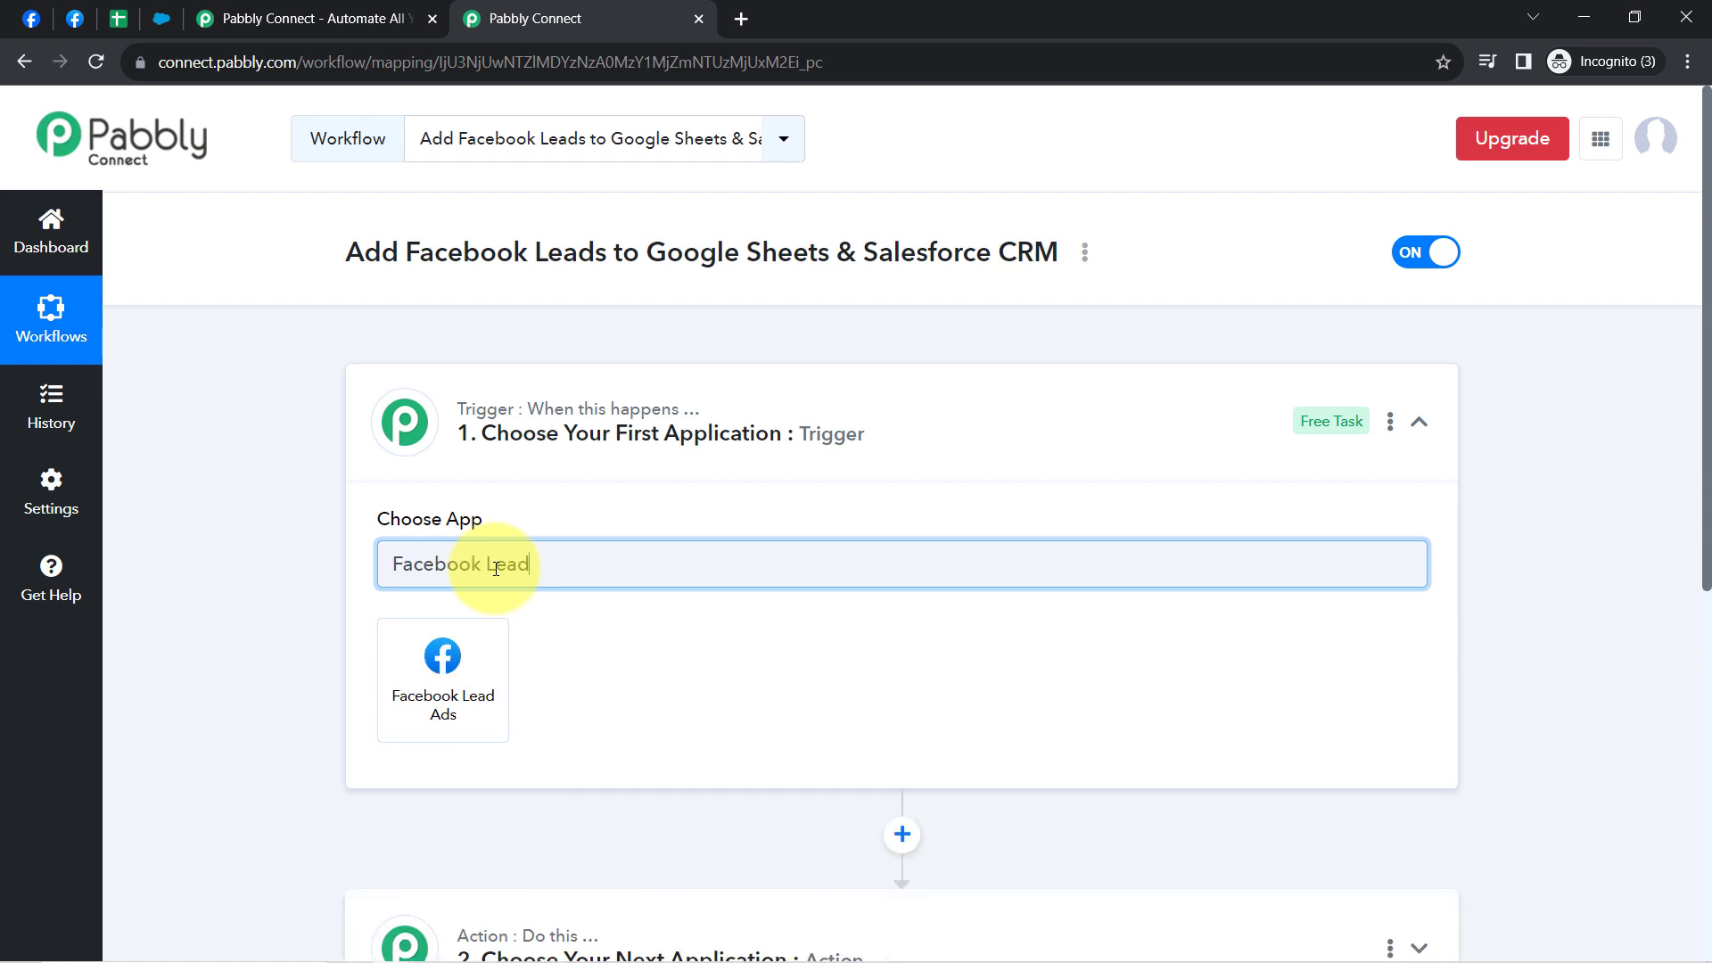
click(470, 668)
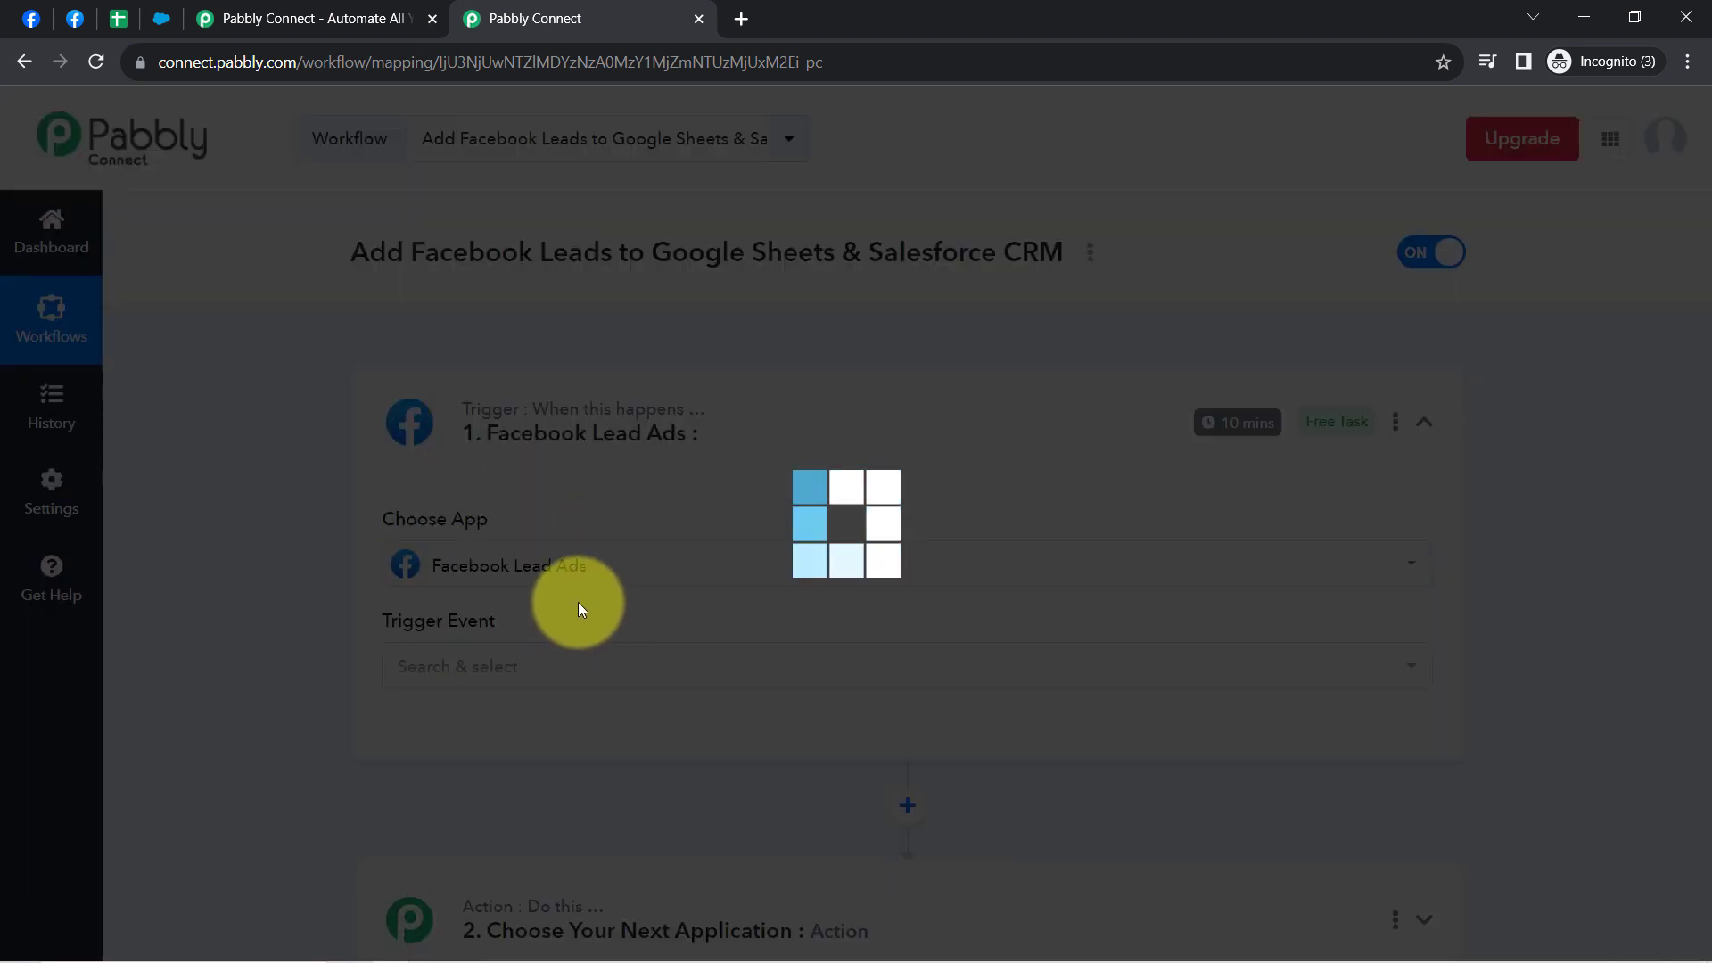
Search the second step's apps for "sheet" and choose Google Sheets as the action application
scroll(1686, 446, down, 5)
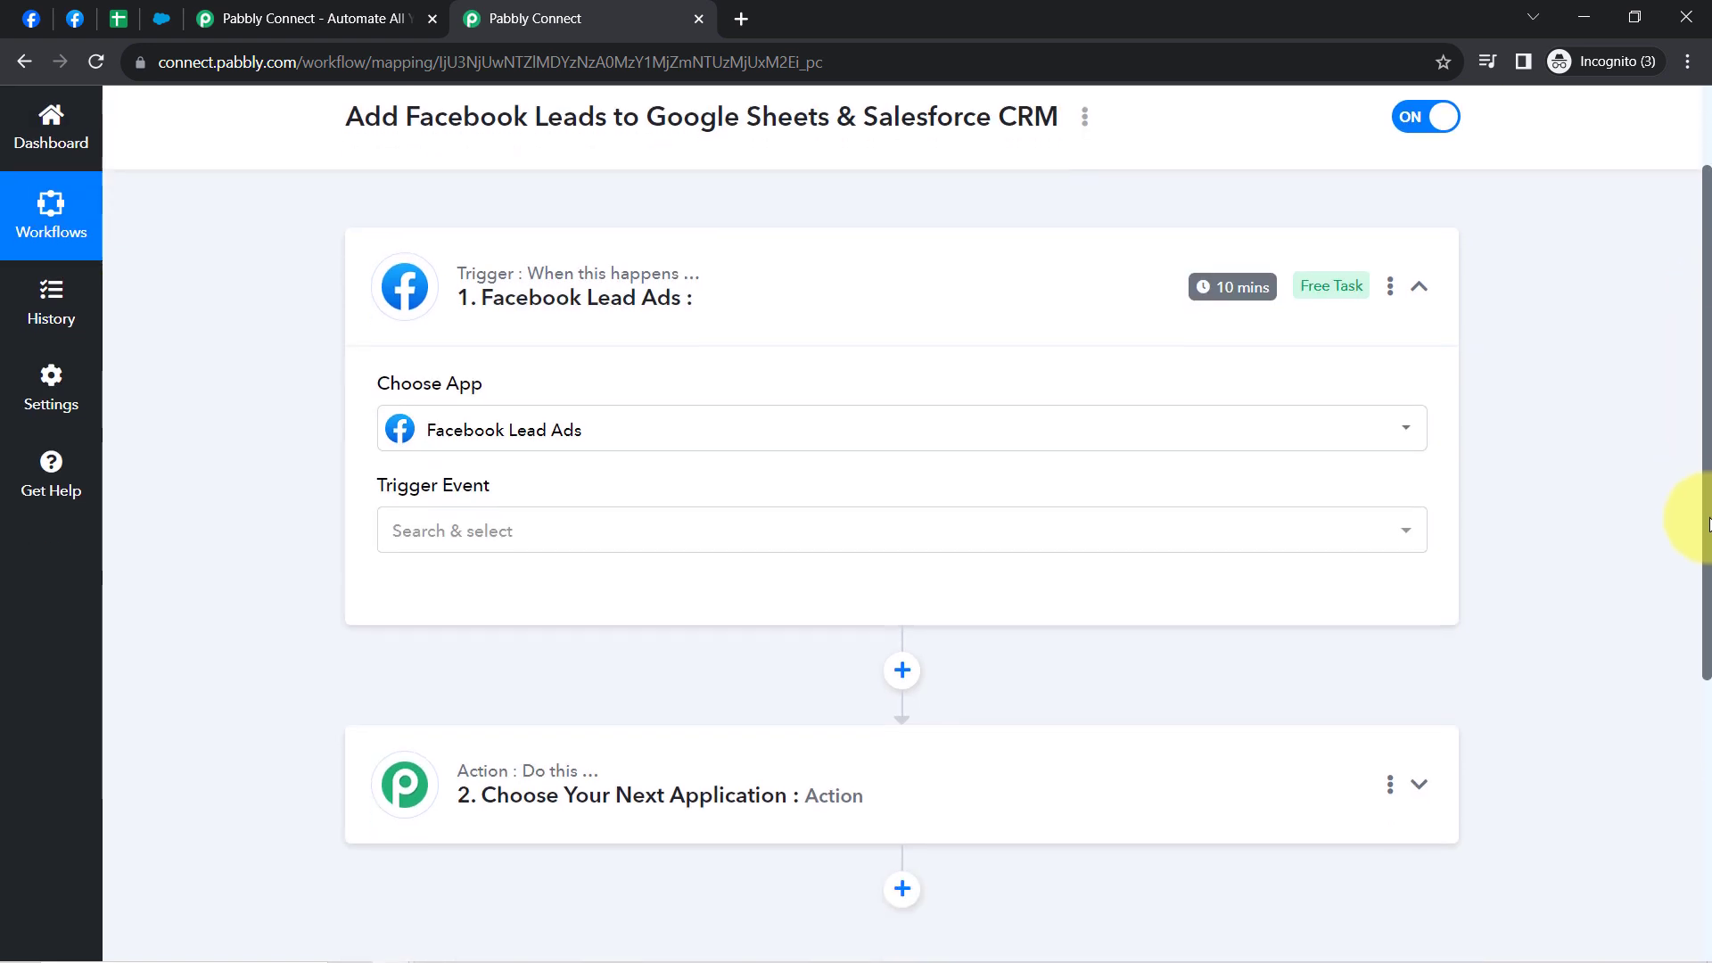
click(650, 513)
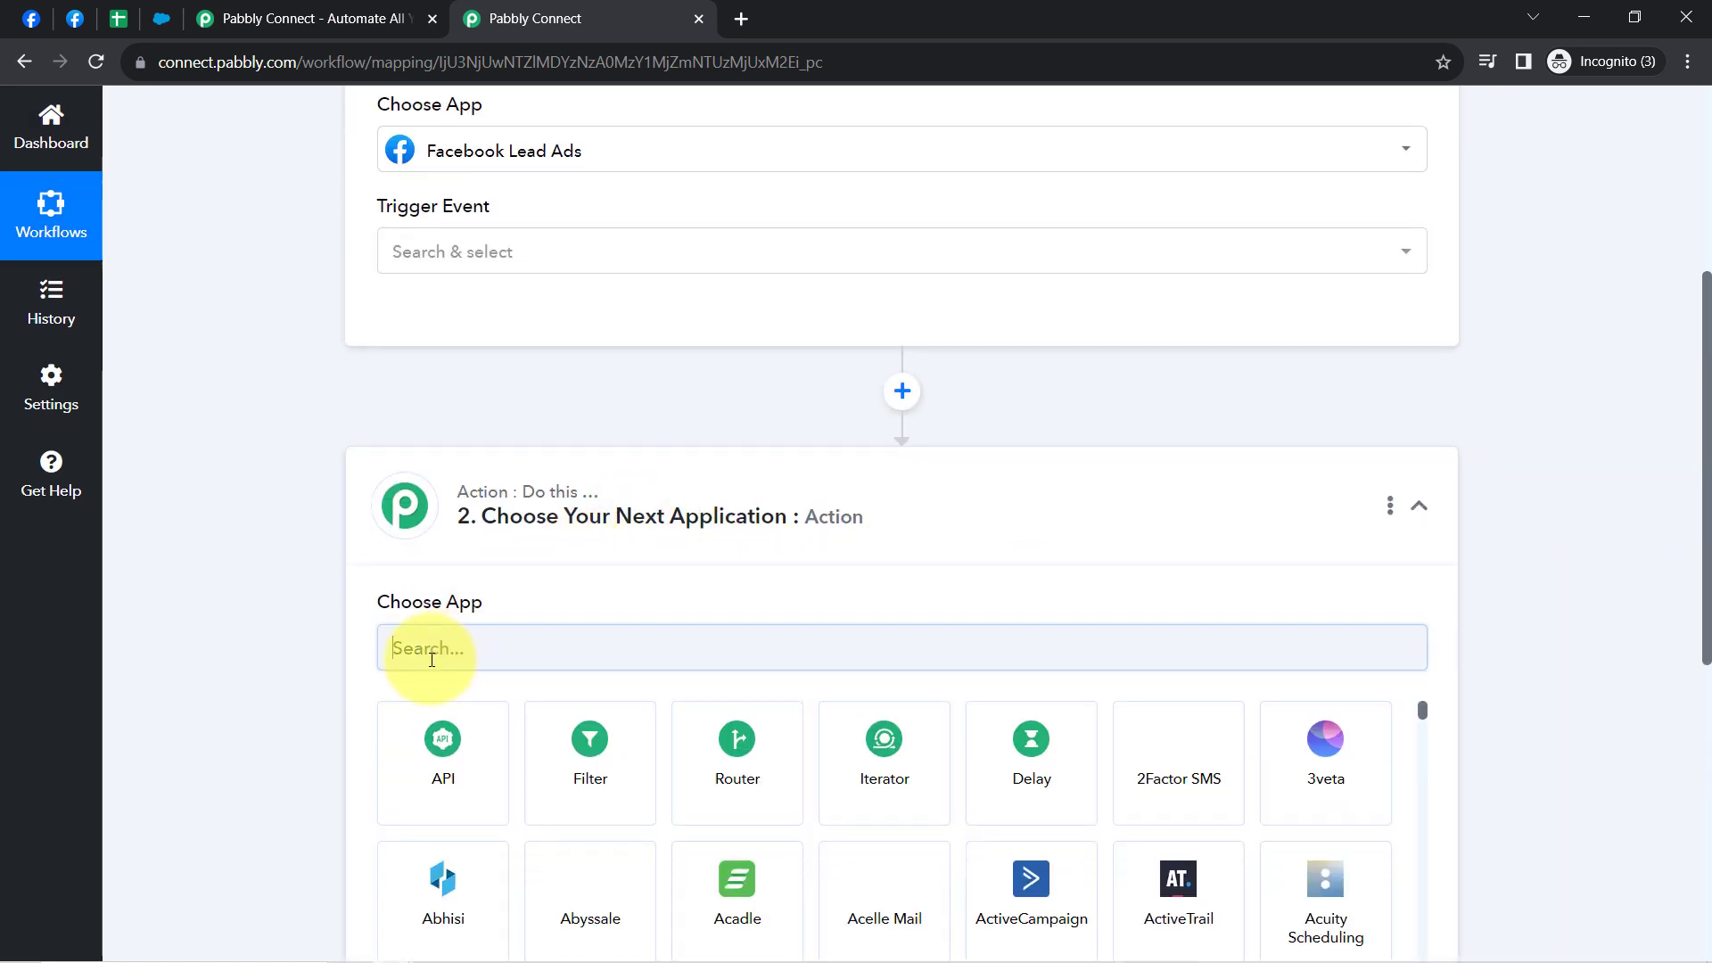
text(sheet)
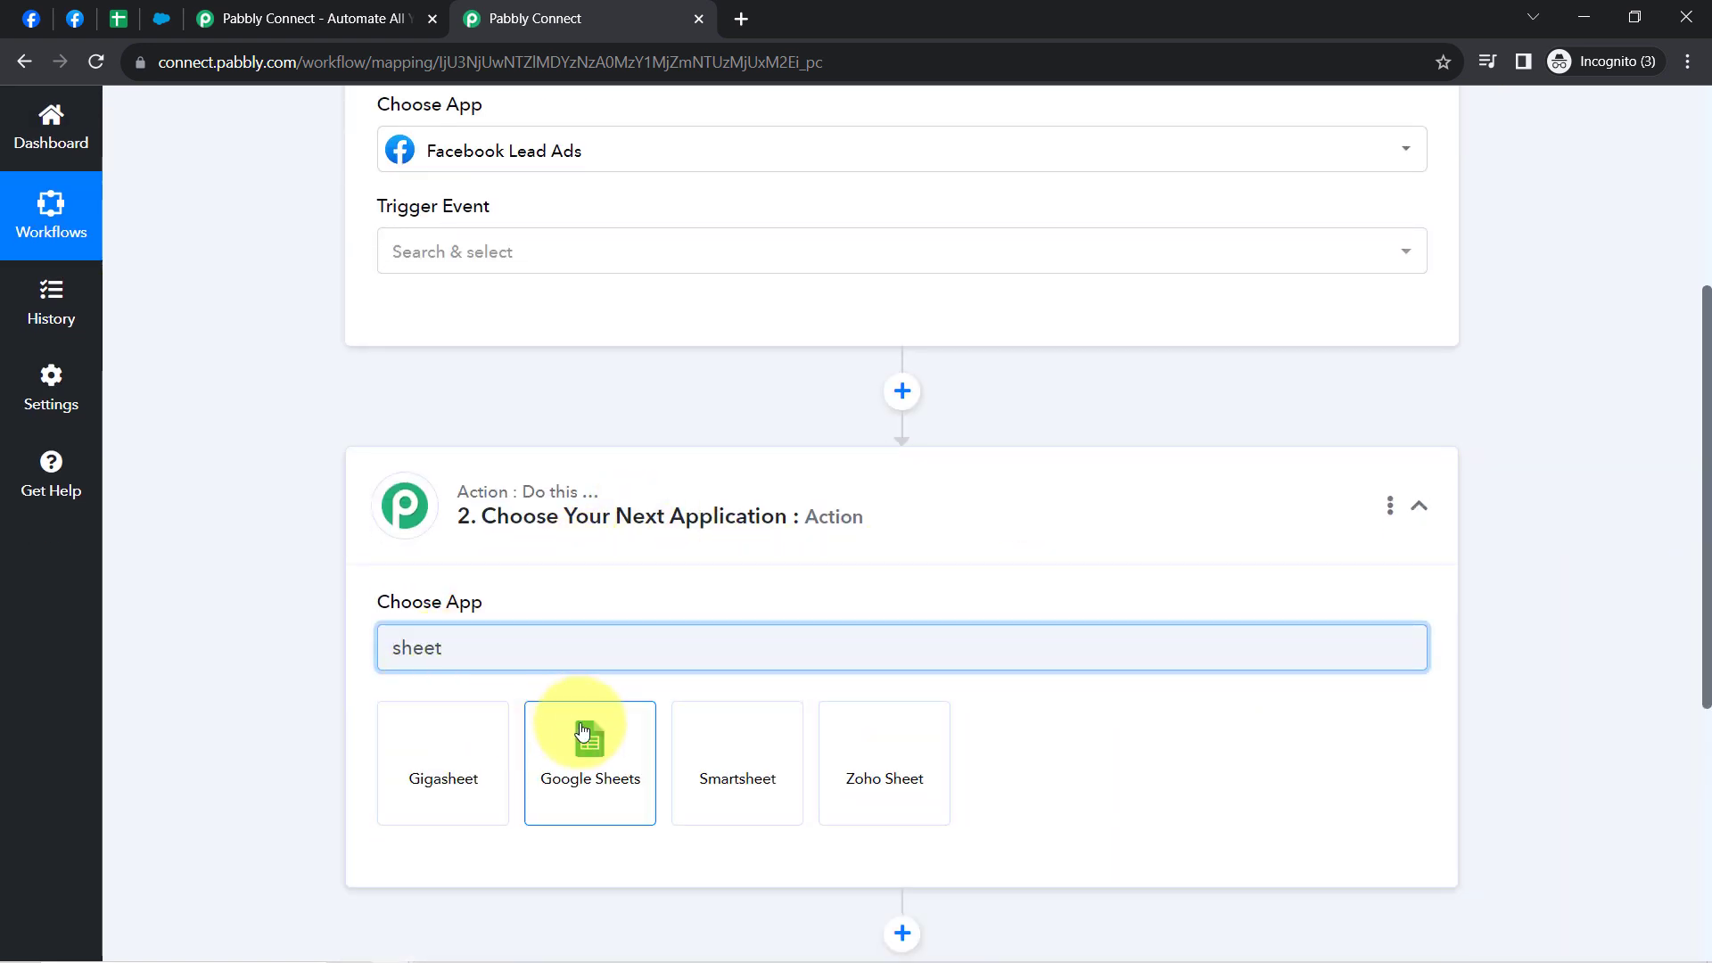
click(583, 731)
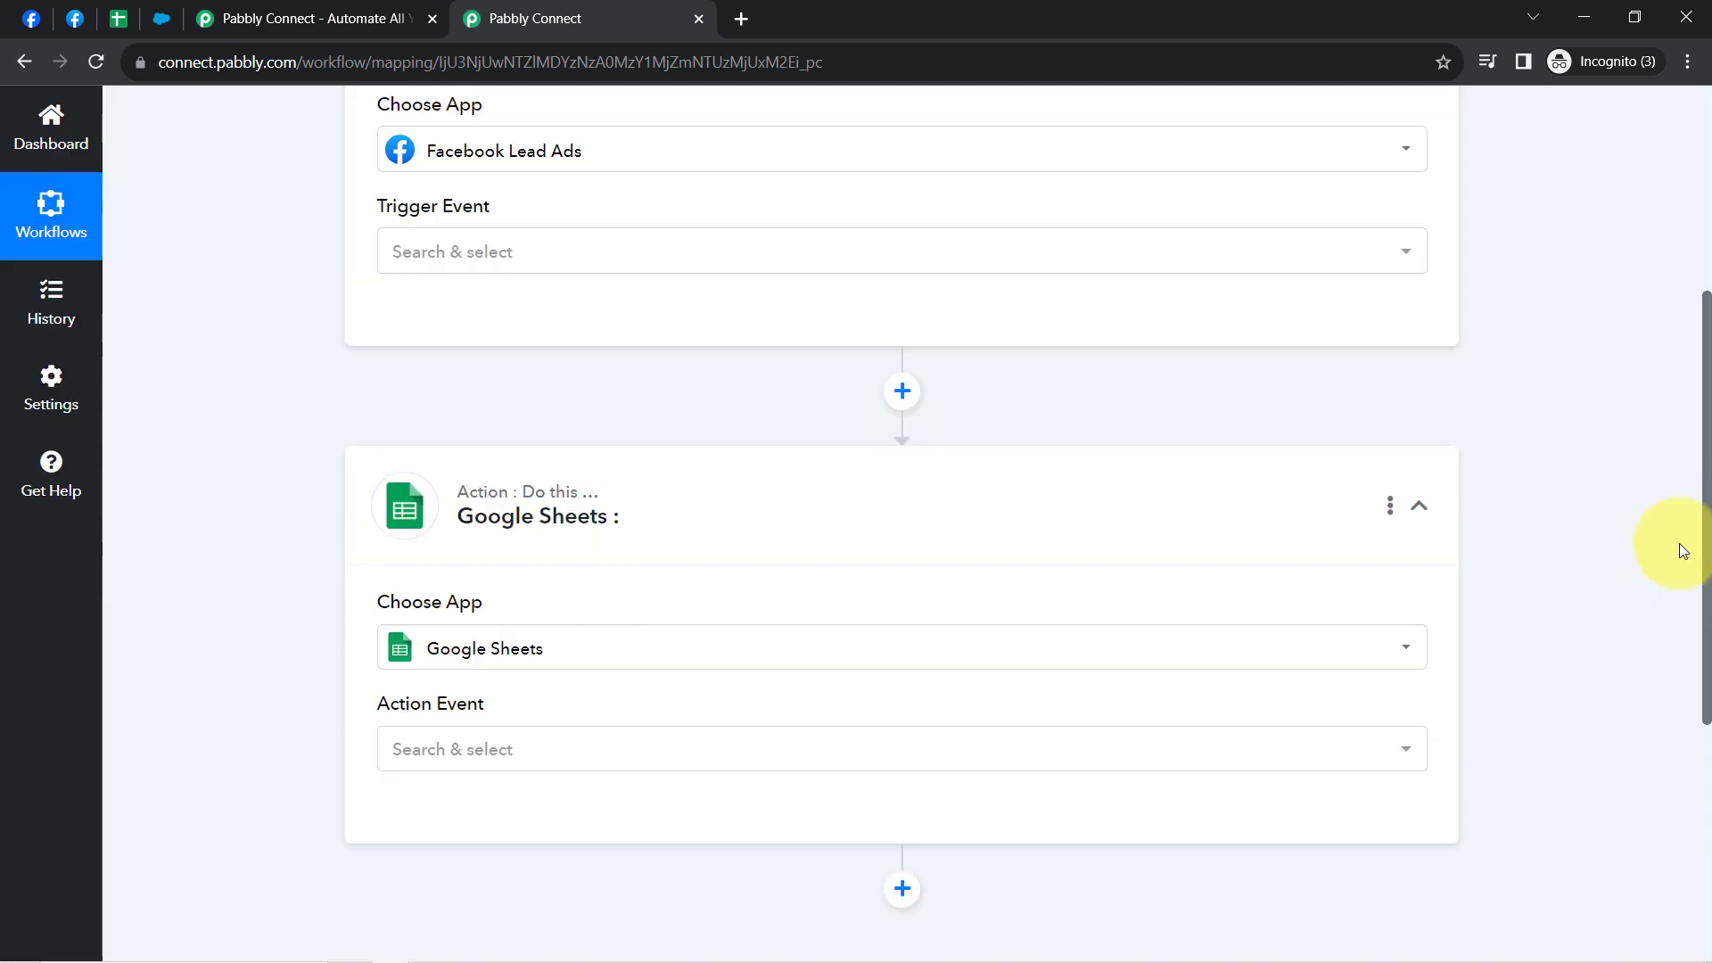
Add a third step below Google Sheets, search its apps for "sales" and choose Salesforce as the action application
drag(1708, 549, 1685, 738)
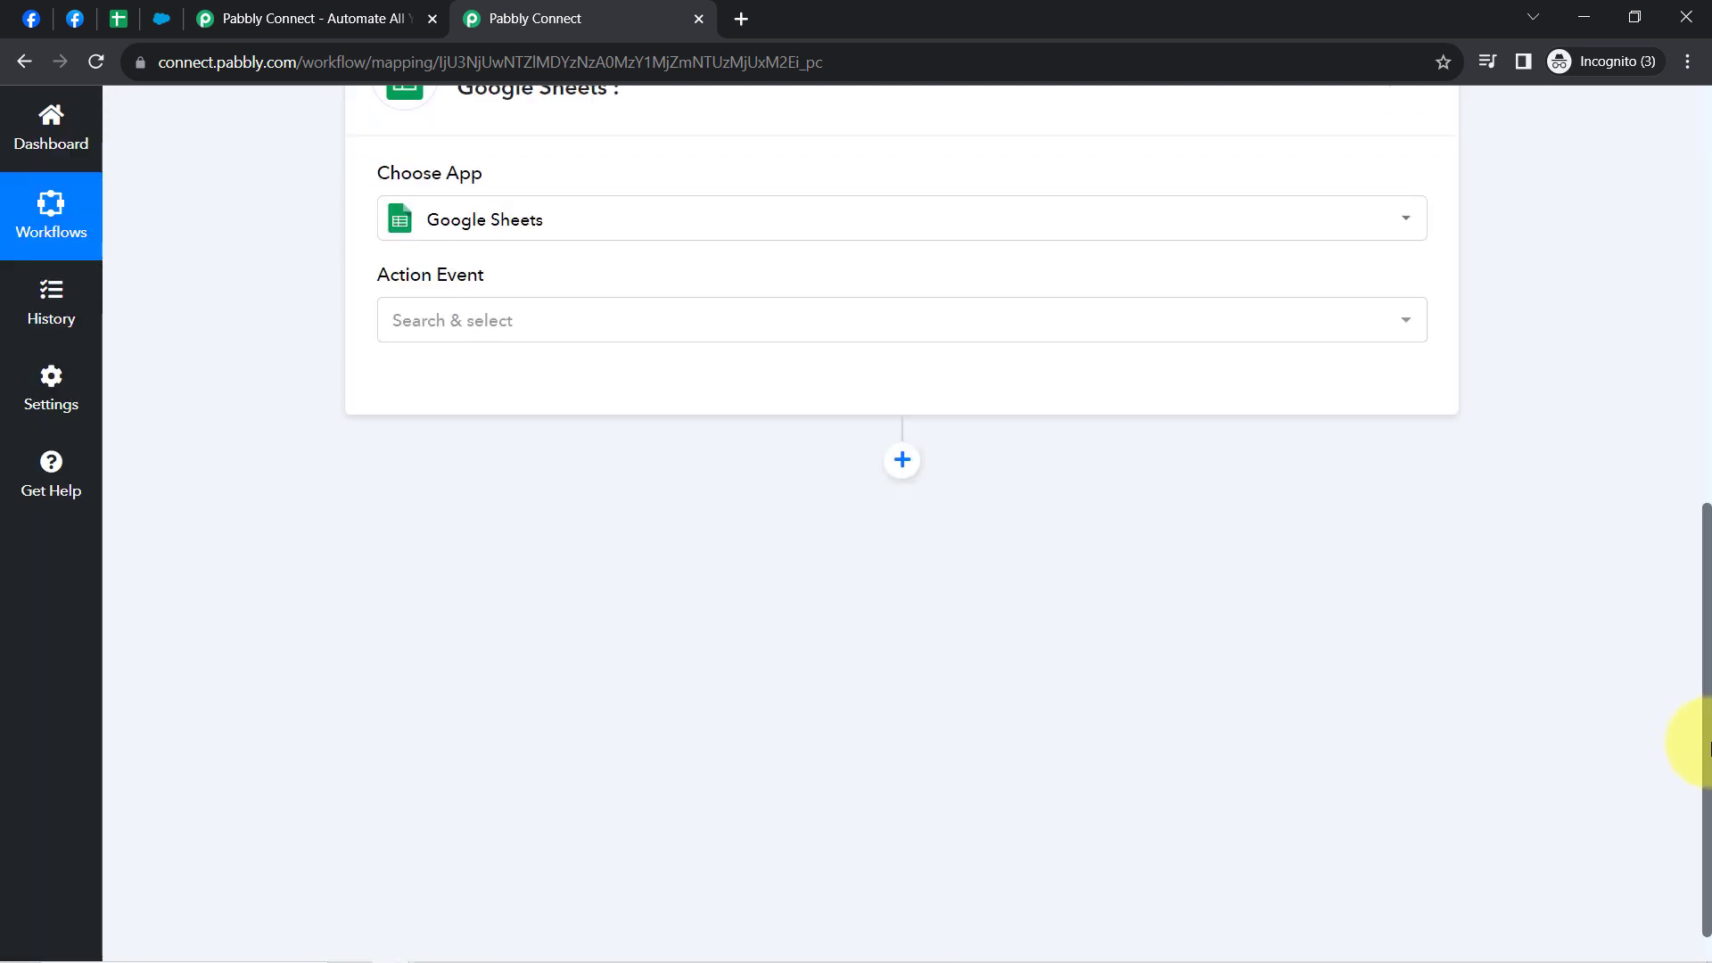
click(899, 464)
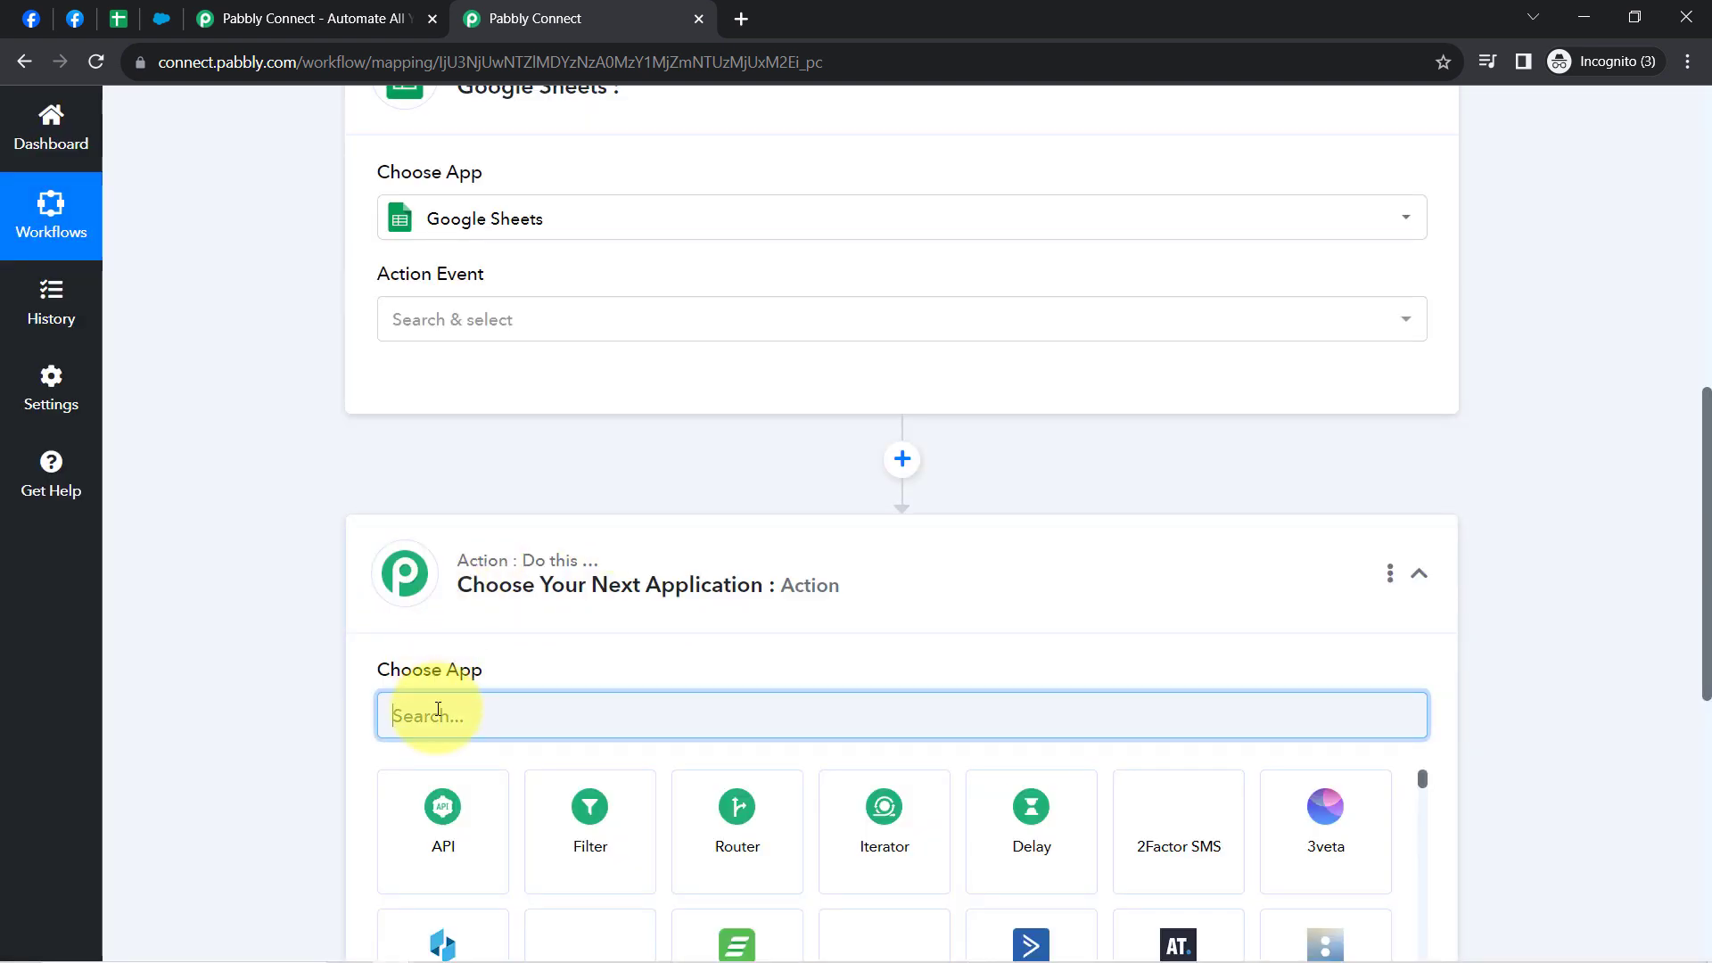
text(sales)
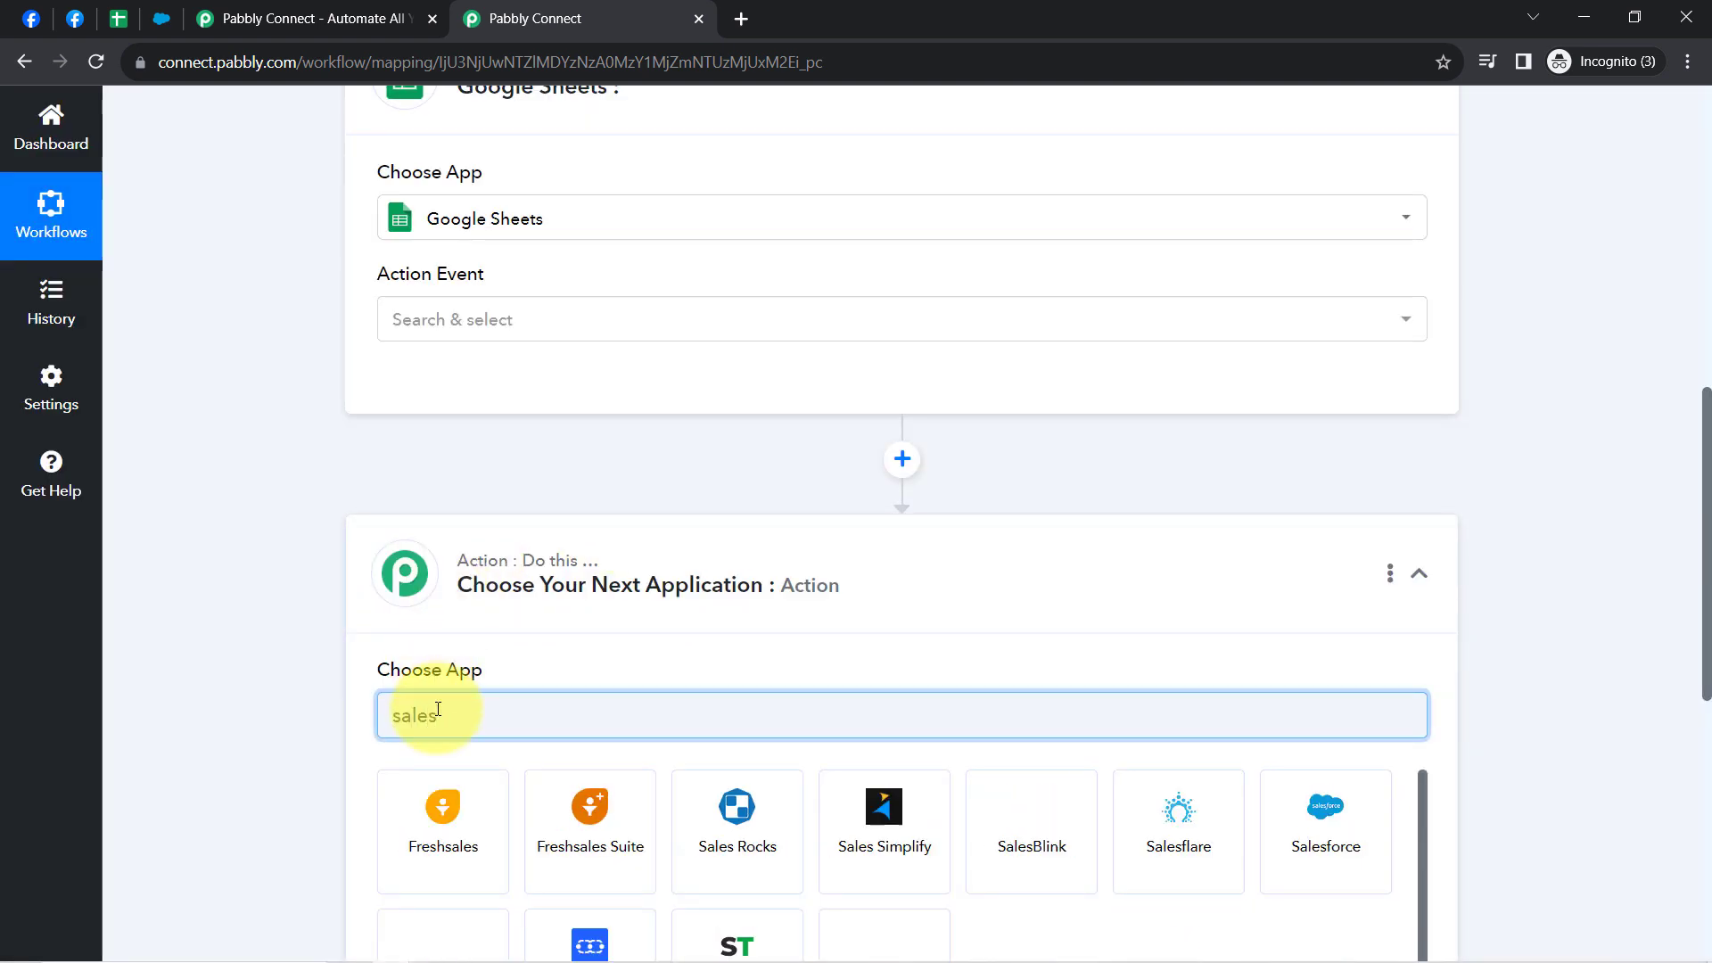
click(1326, 803)
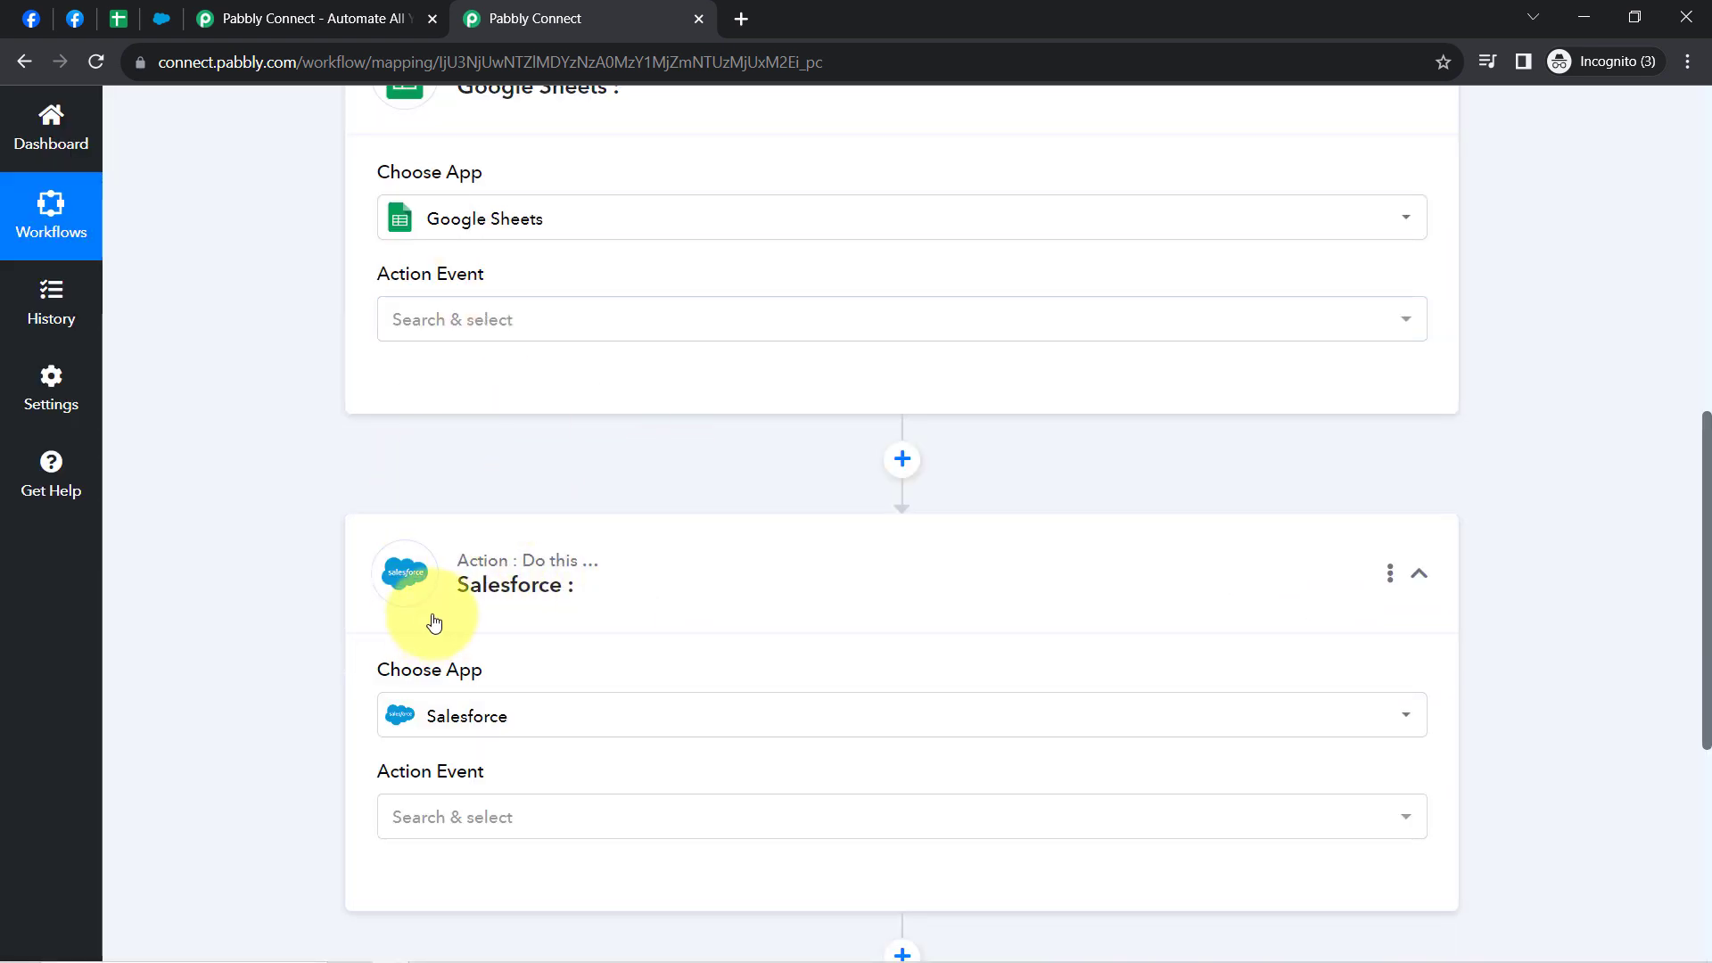
Set the Facebook Lead Ads trigger event to New Lead (Instant)
drag(1706, 654, 1674, 239)
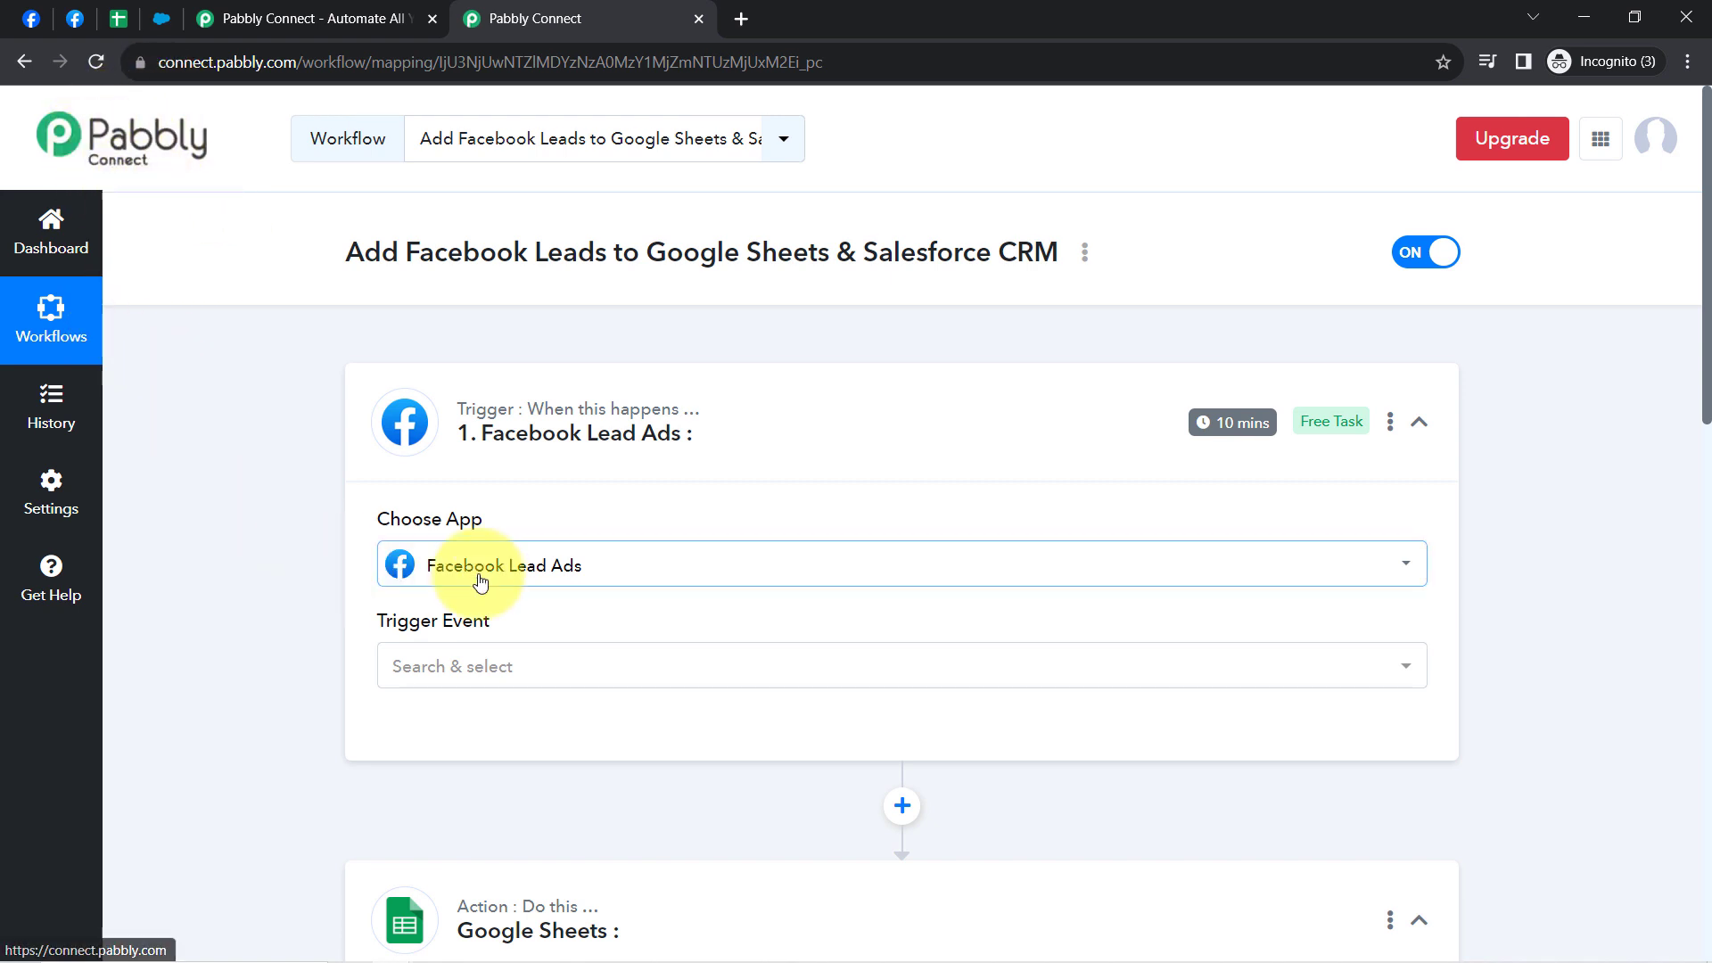
click(476, 682)
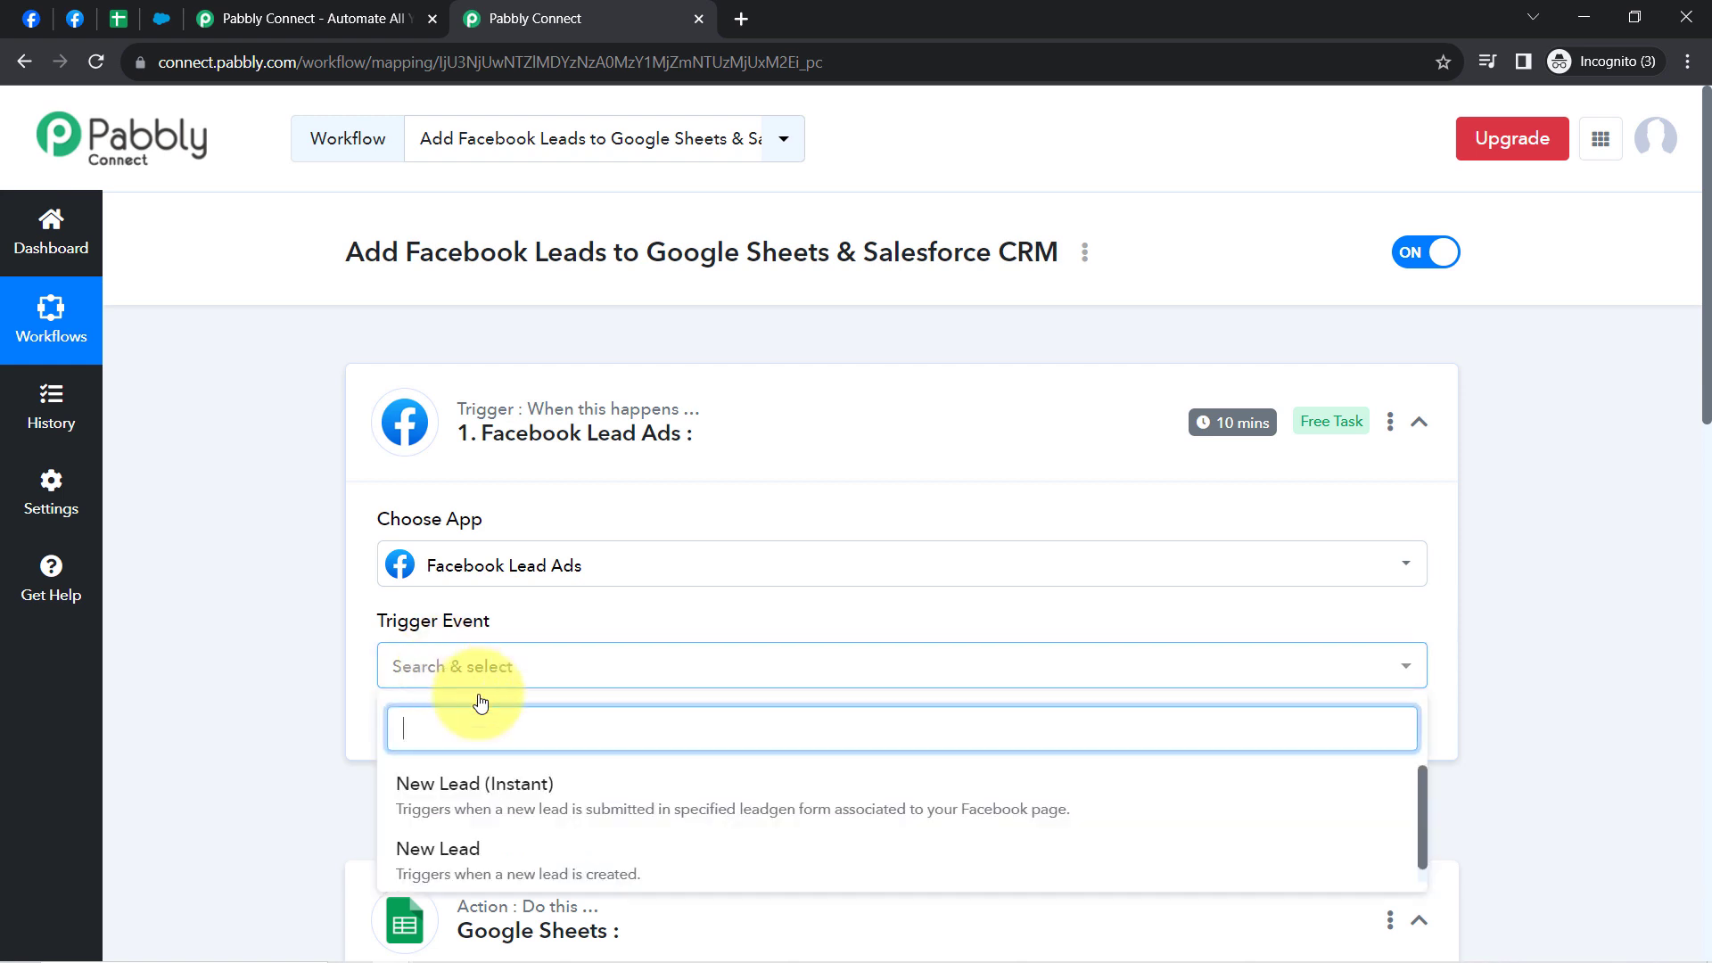
click(510, 796)
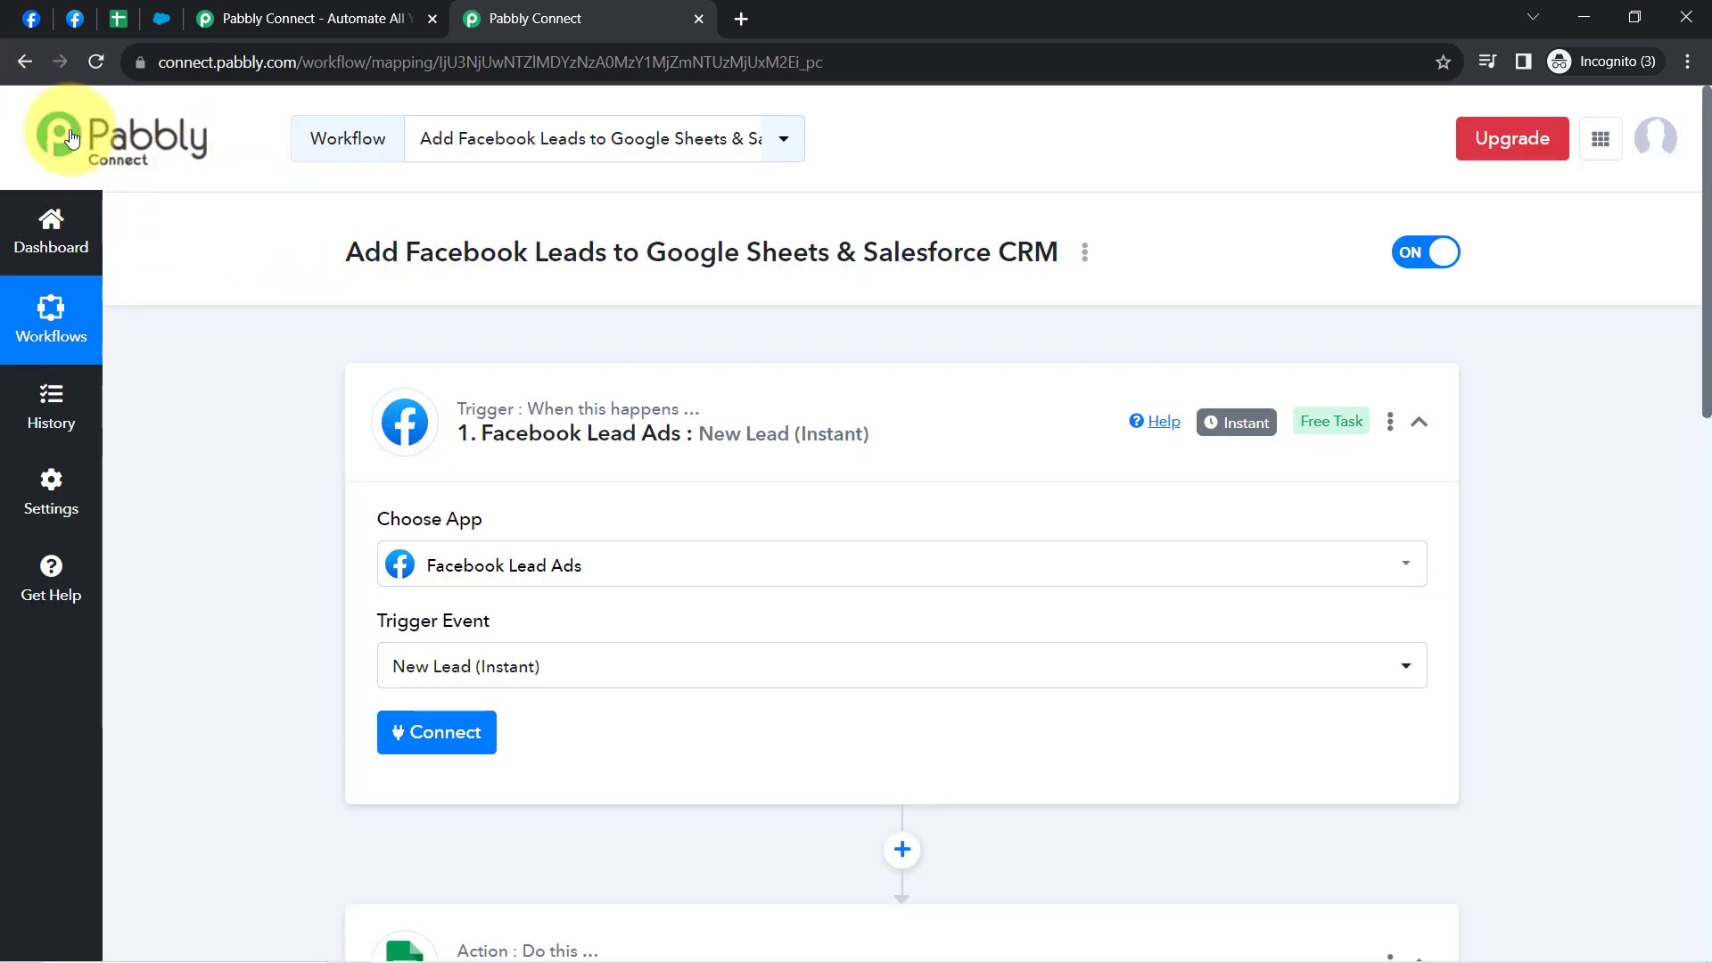
Connect the Facebook Lead Ads trigger to the Facebook account by adding a new connection
drag(1706, 209, 1657, 141)
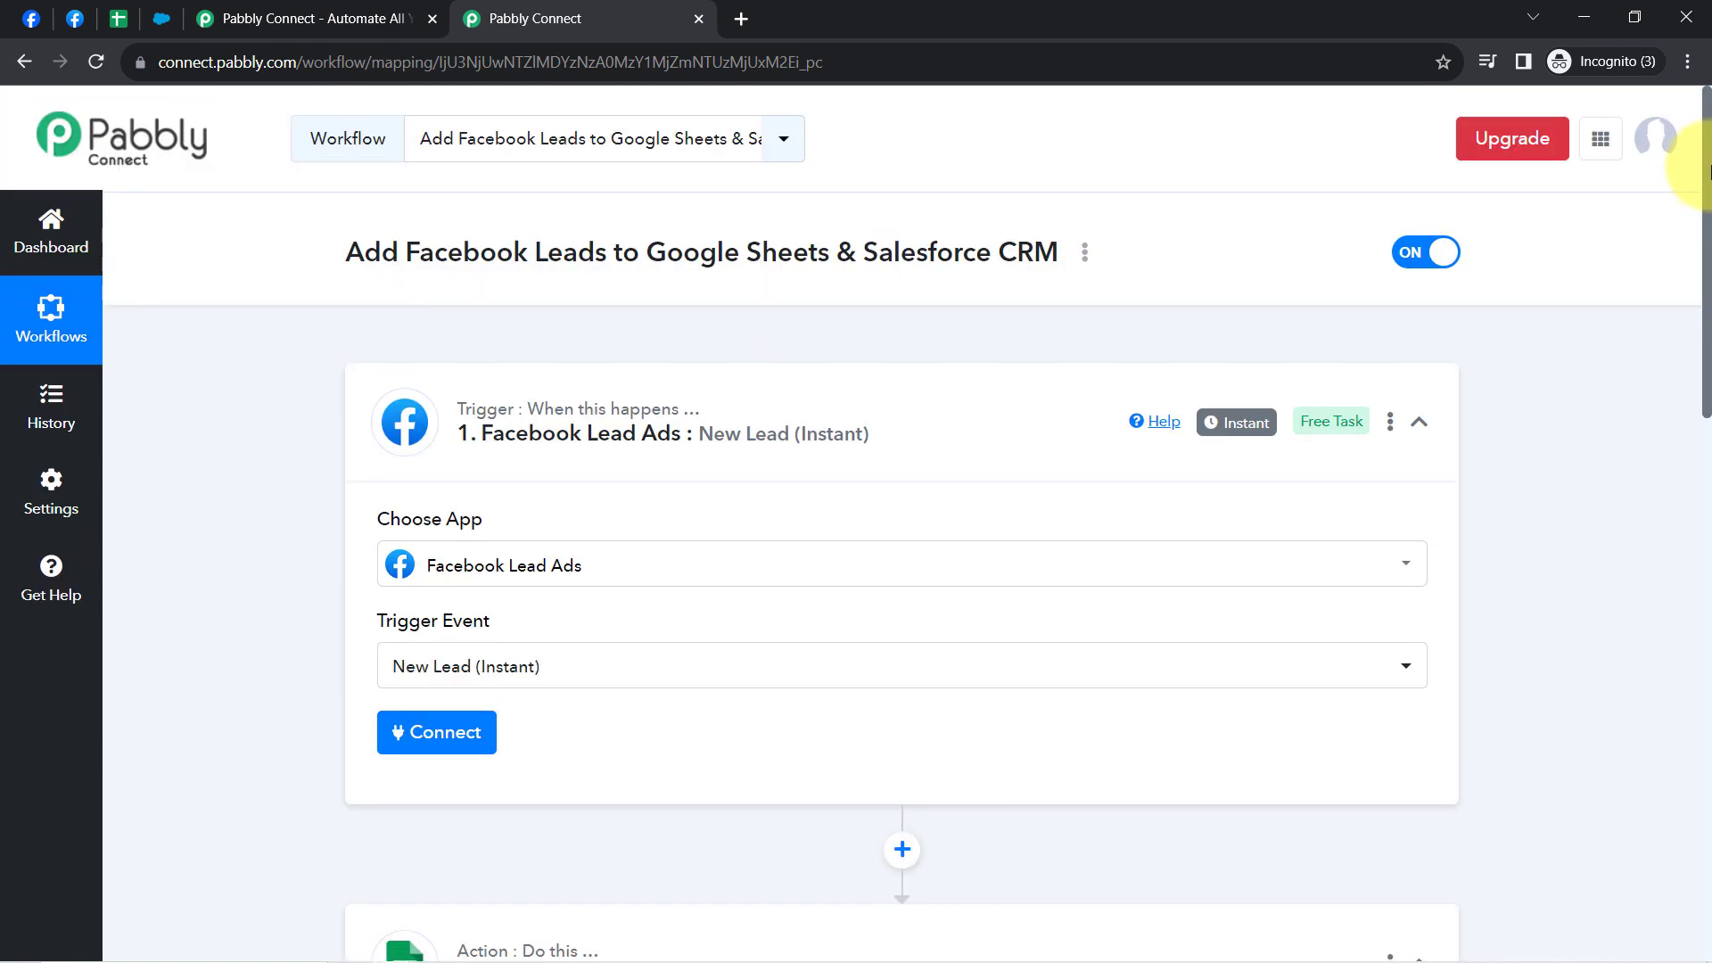
click(429, 727)
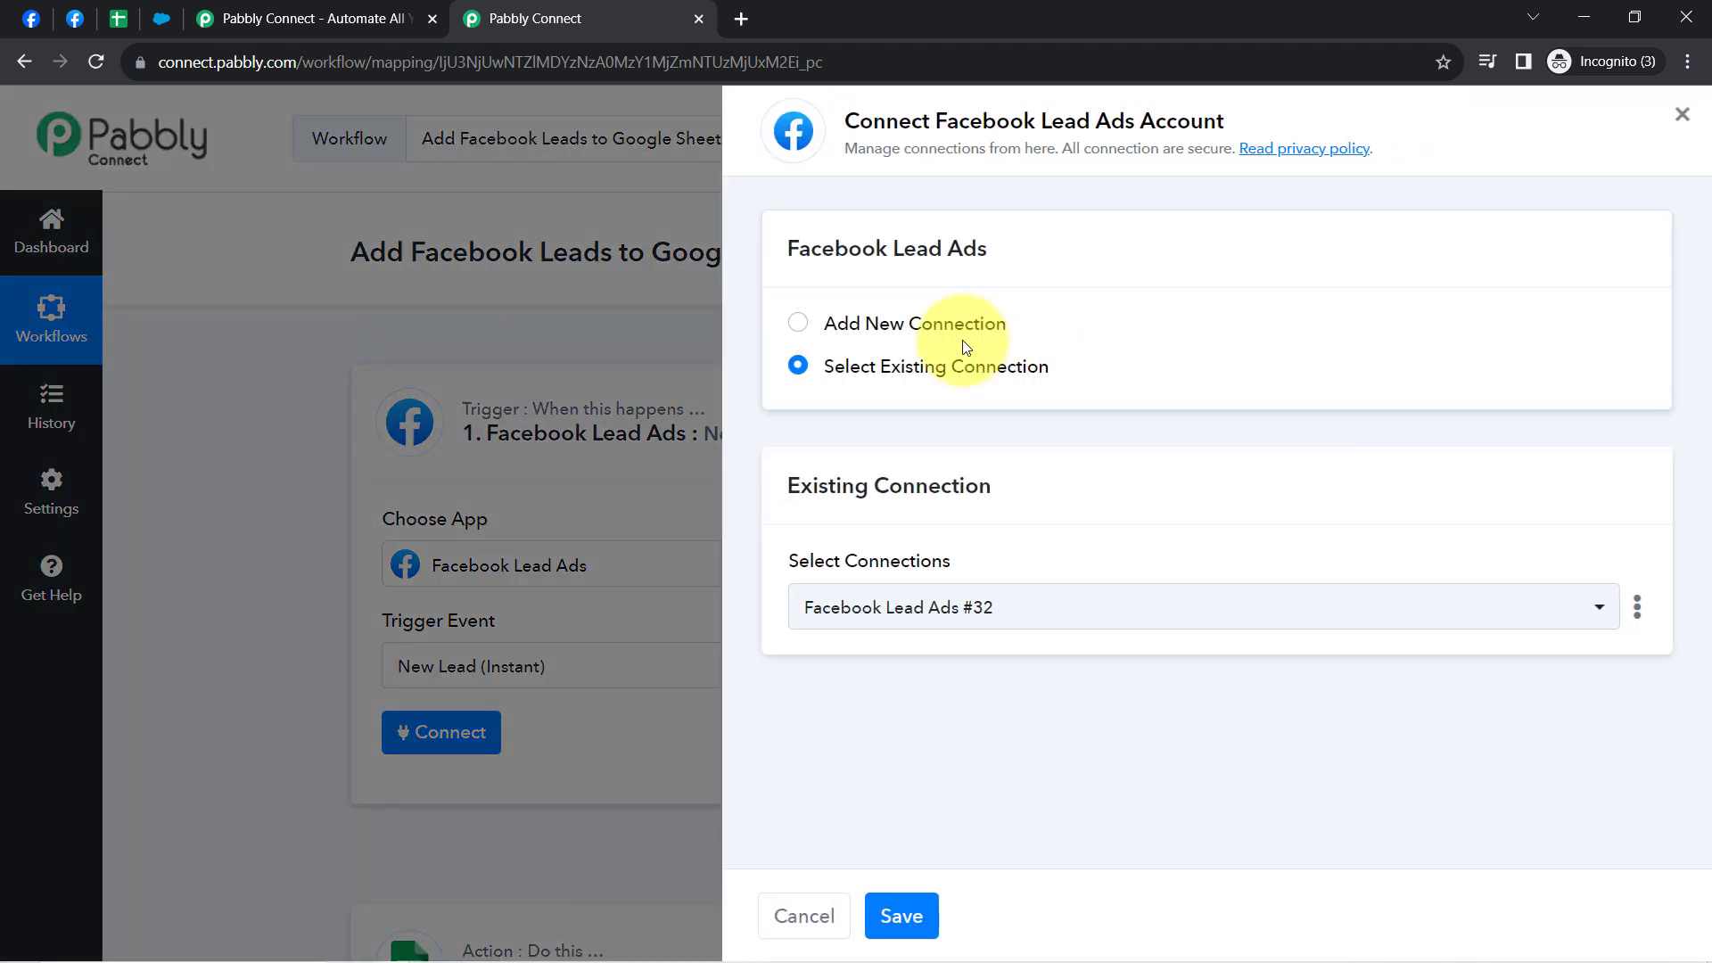
click(908, 325)
click(881, 575)
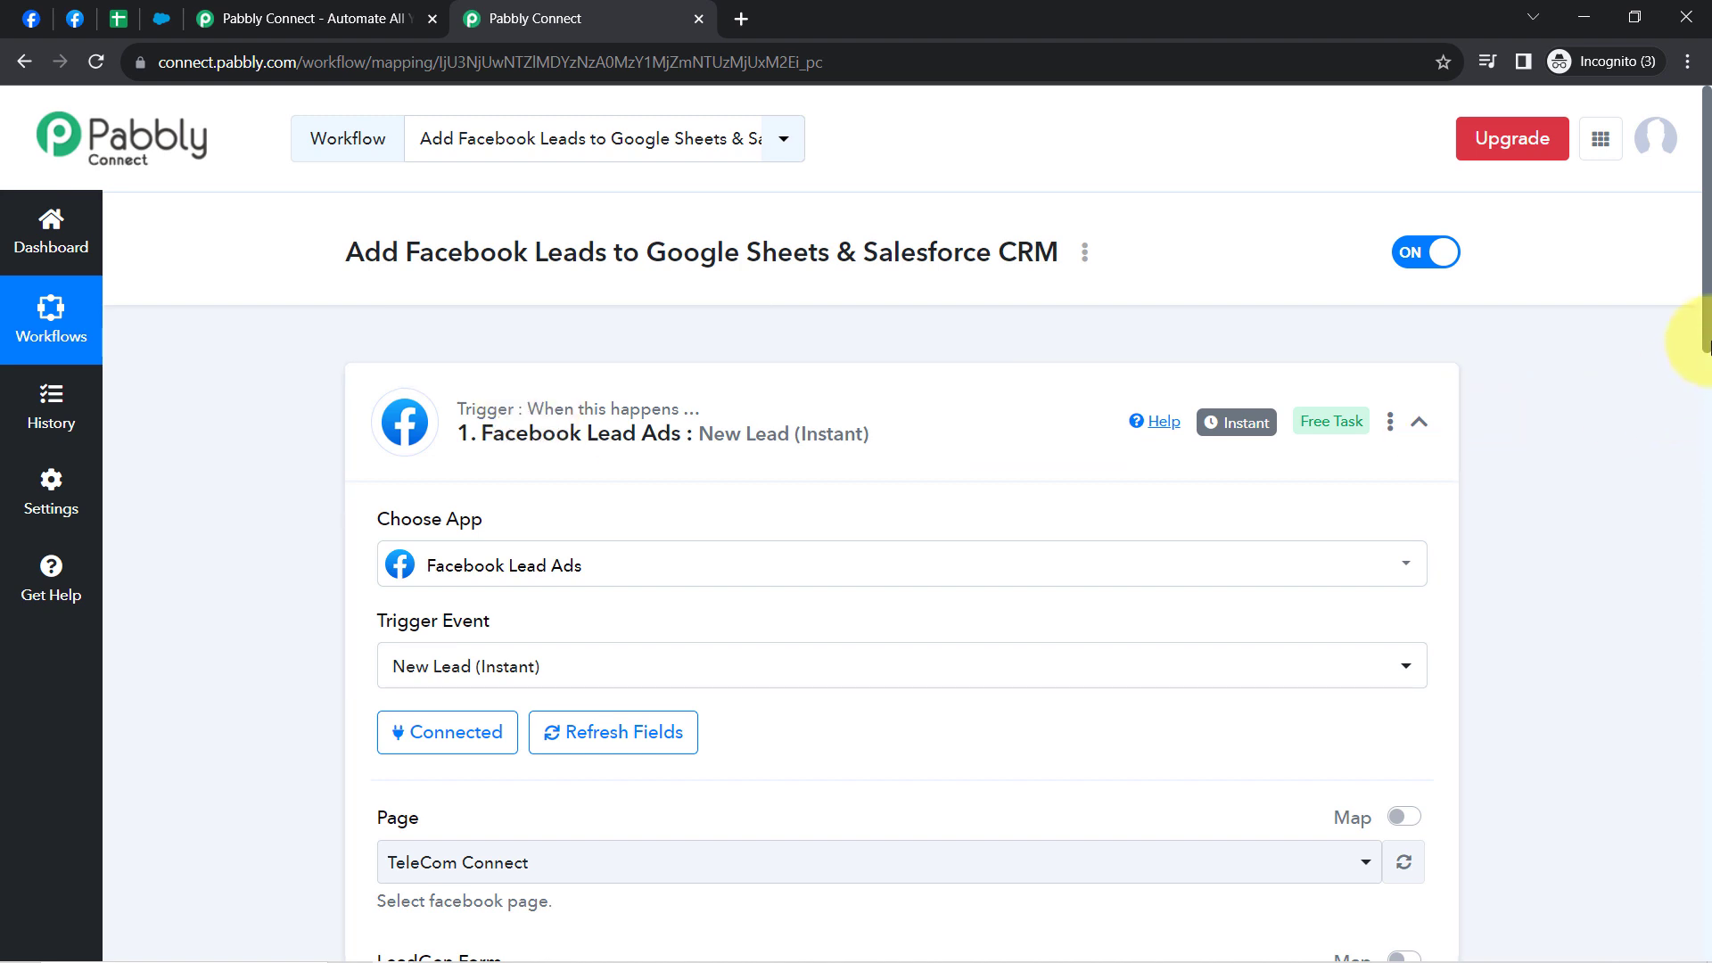
Check the managed pages on Facebook and set the trigger's Page to Impetus Recruitment
scroll(1708, 348, down, 4)
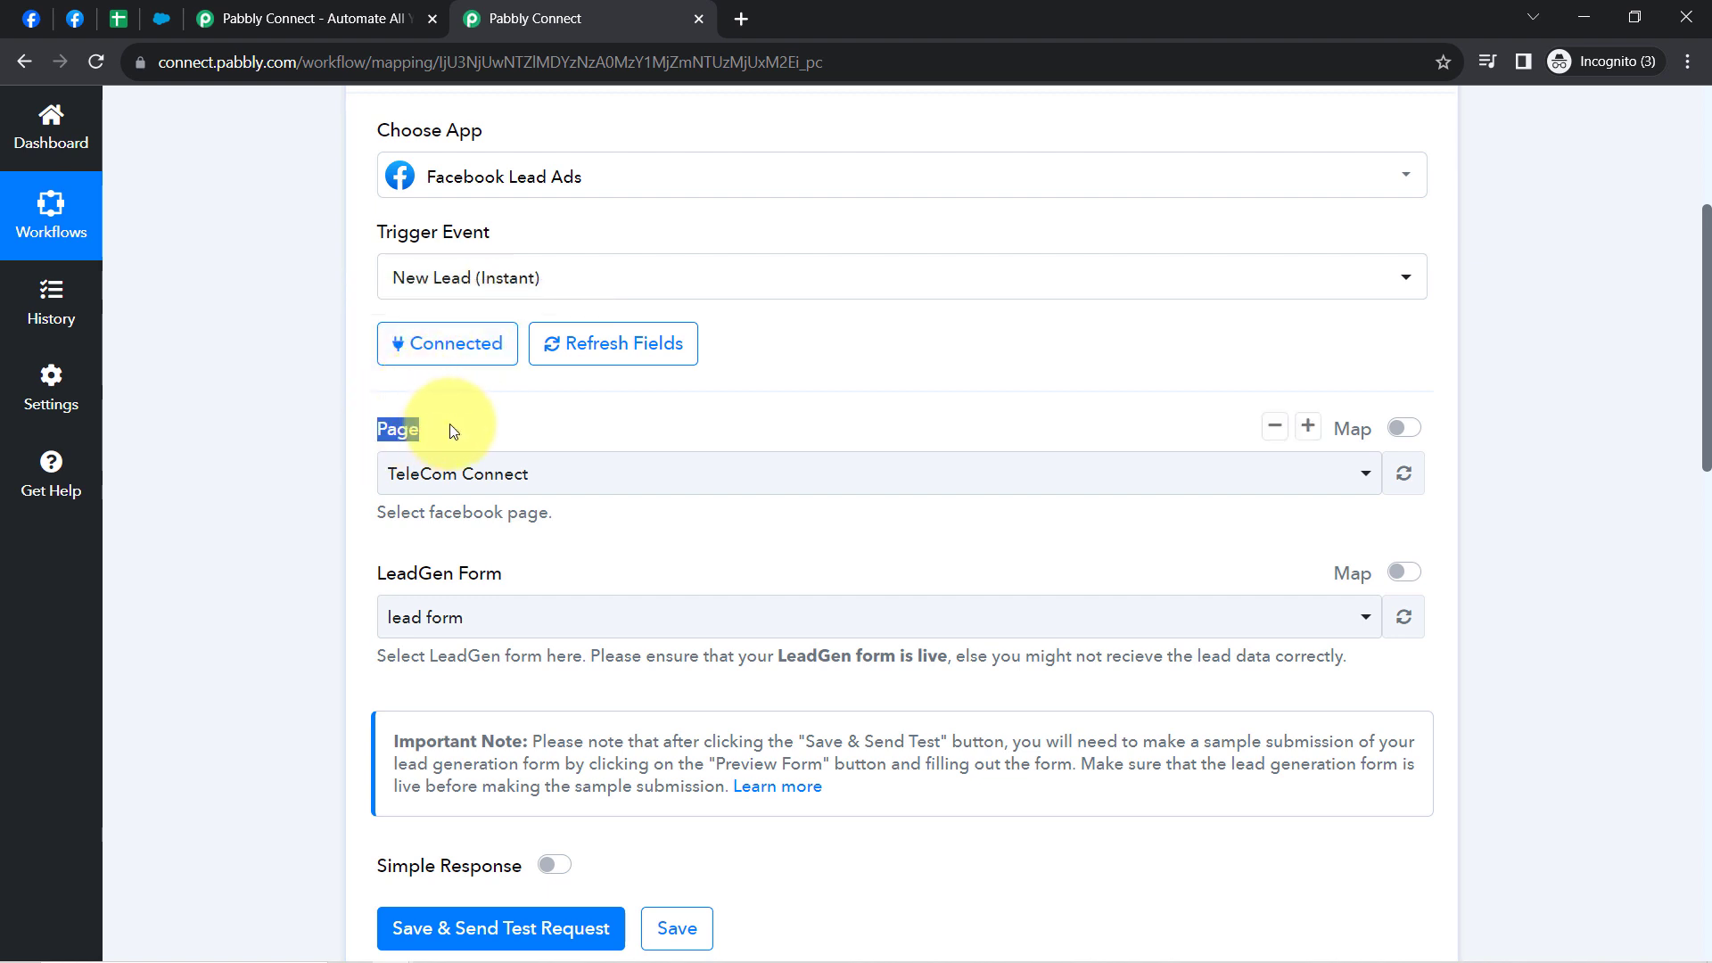
click(31, 18)
click(862, 125)
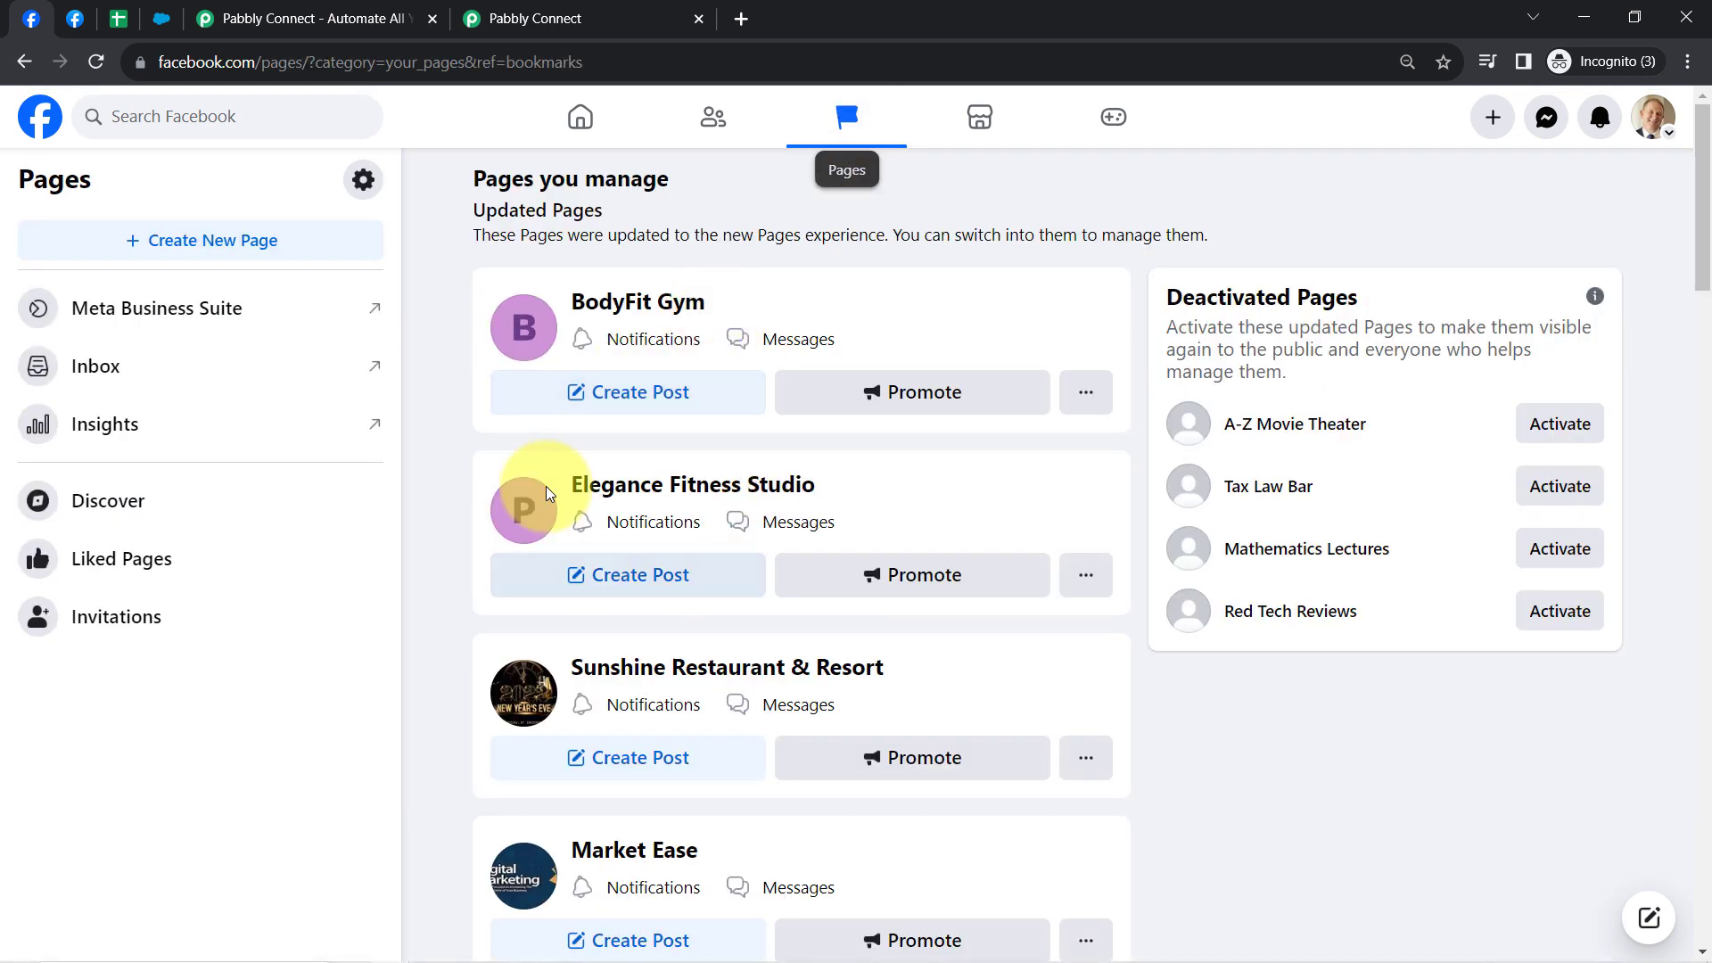
click(548, 11)
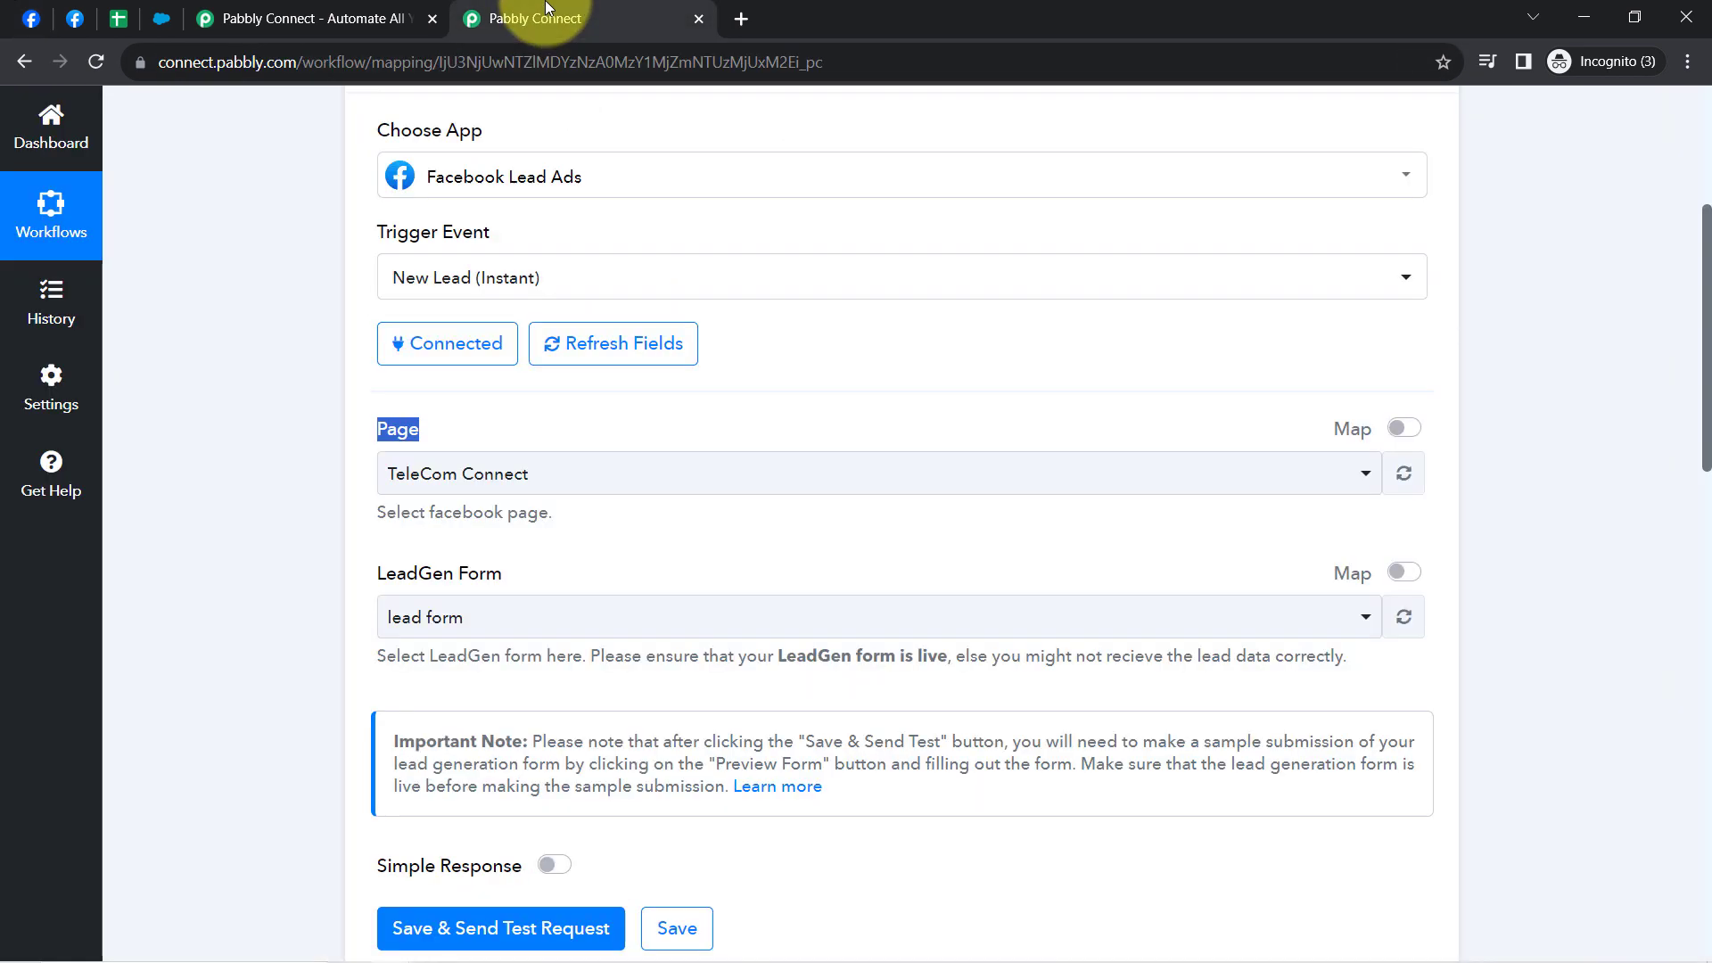
click(414, 490)
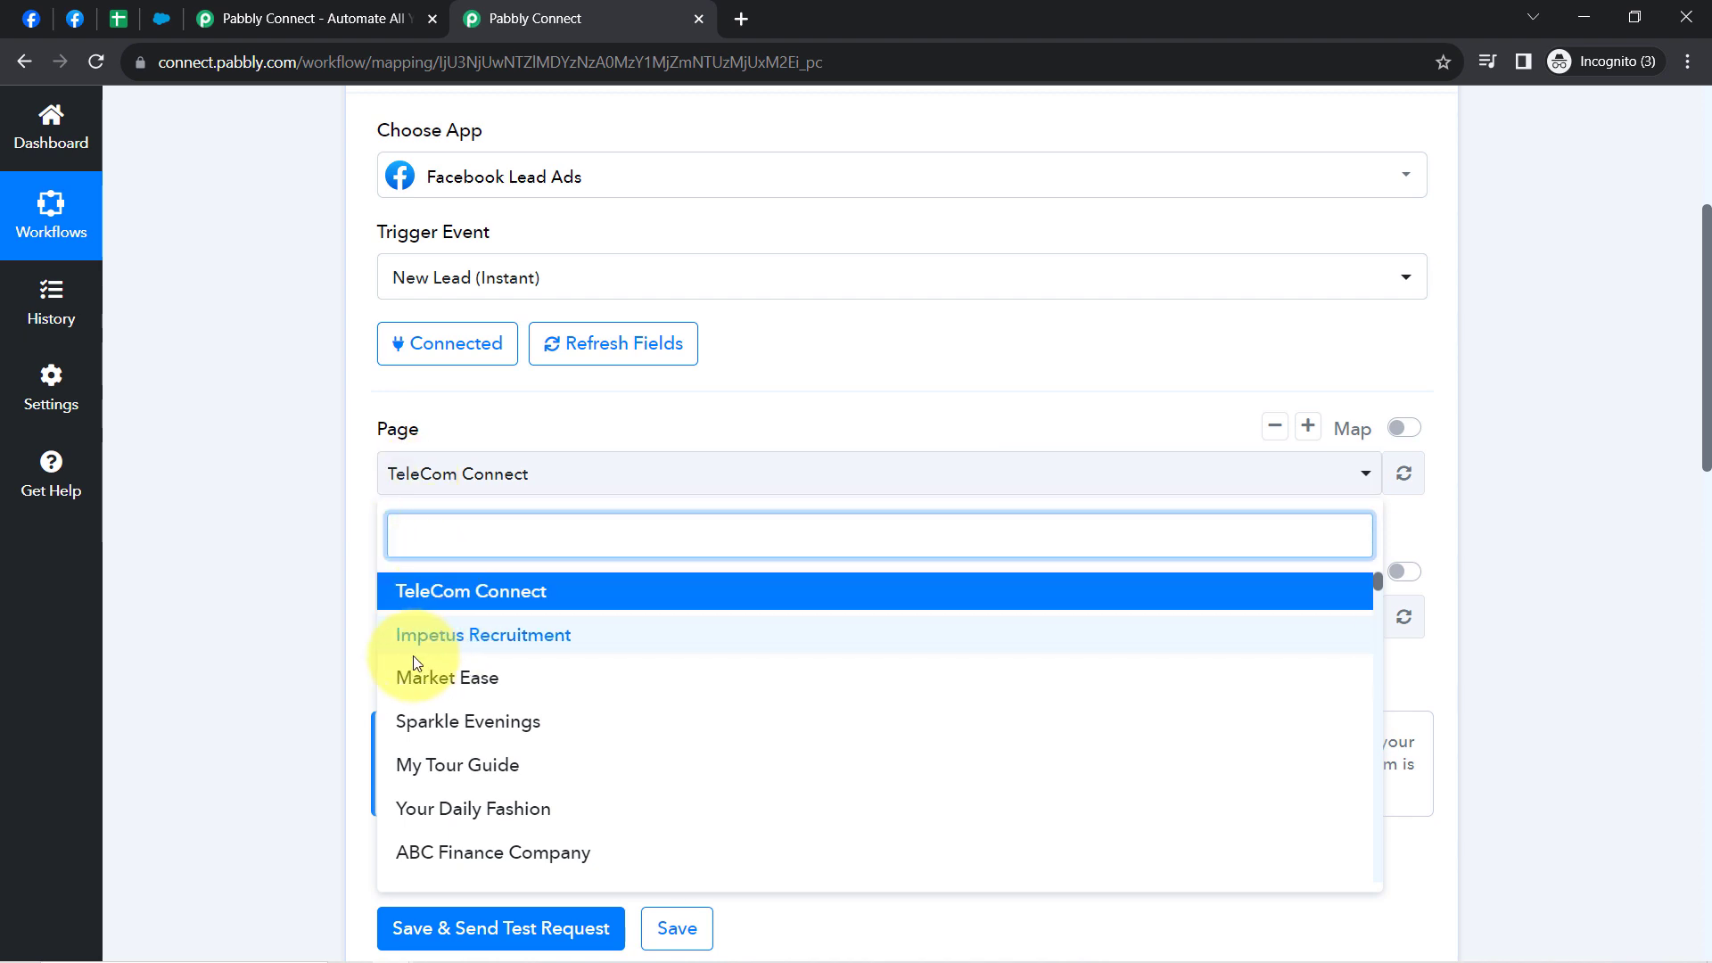
click(479, 650)
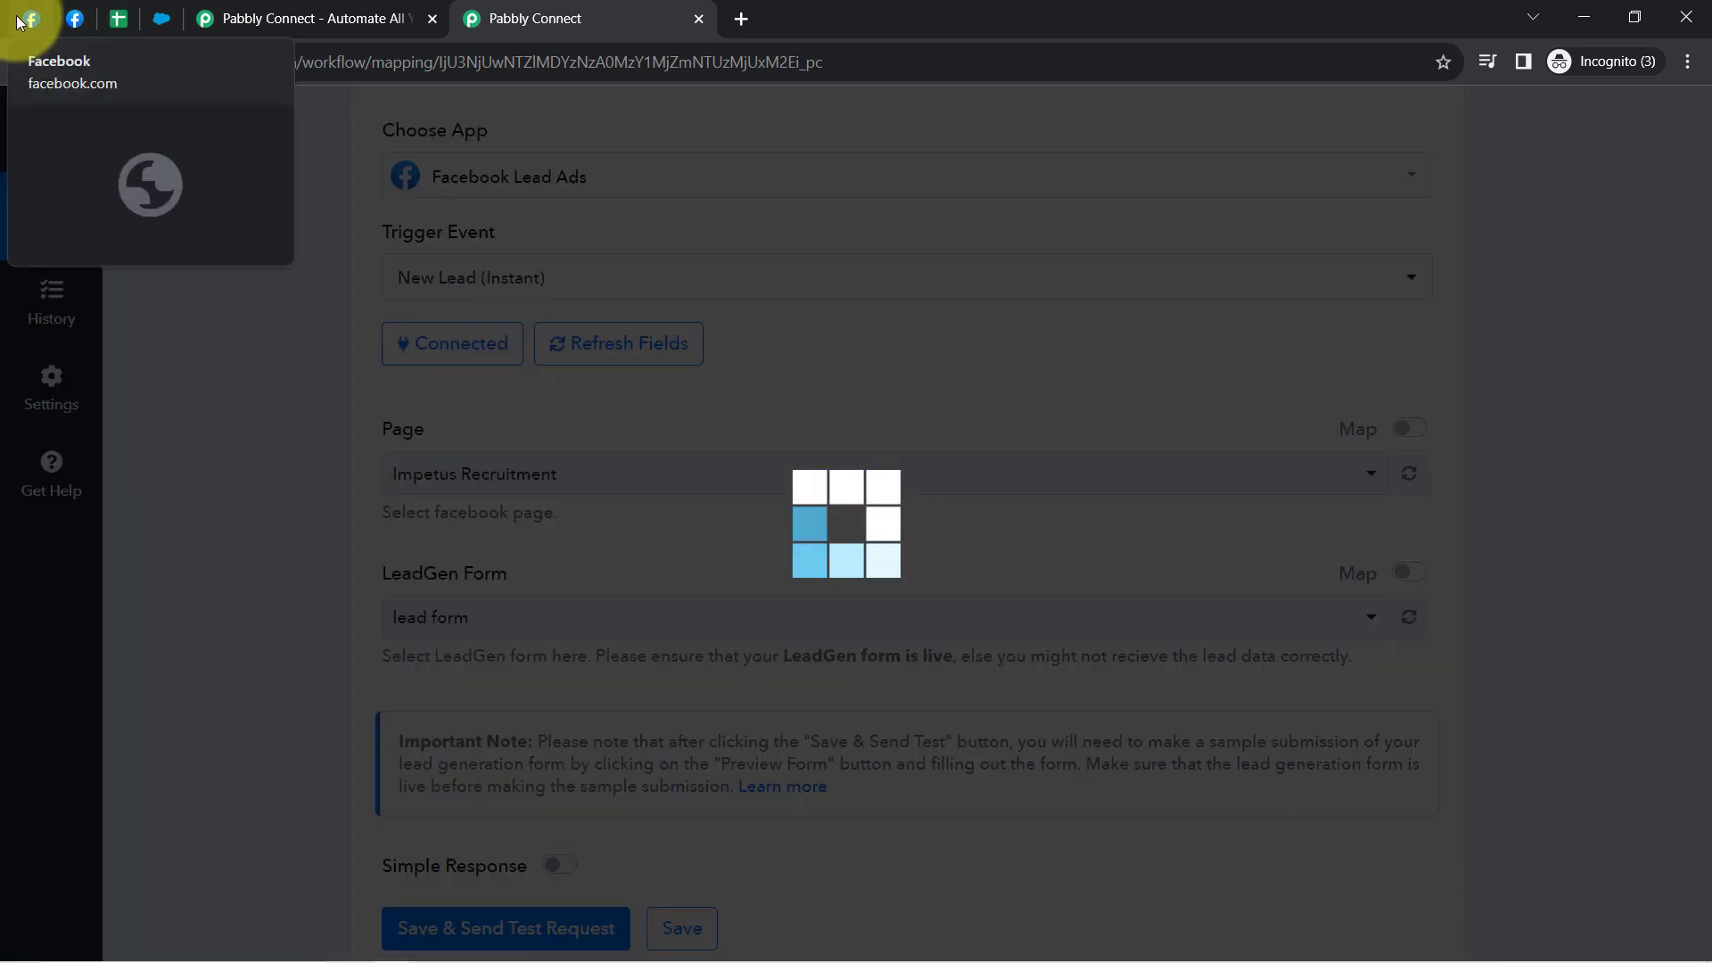
Switch to Facebook, find Impetus Recruitment among the managed pages and open that page
click(19, 19)
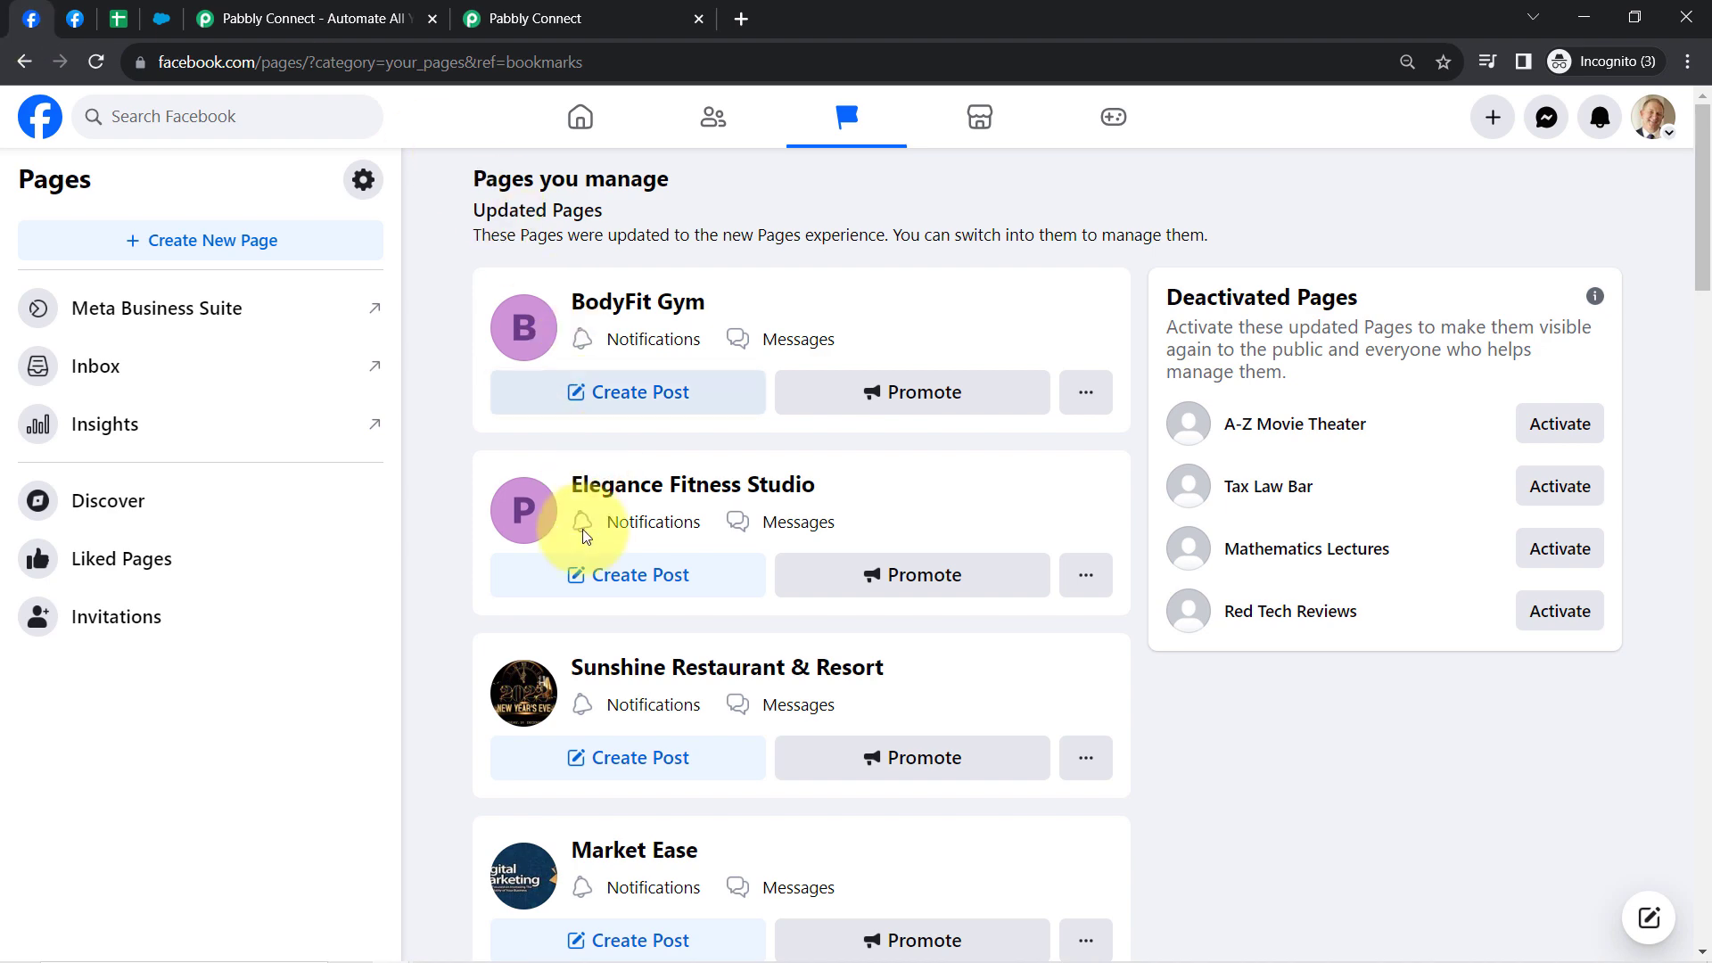
scroll(517, 660, down, 4)
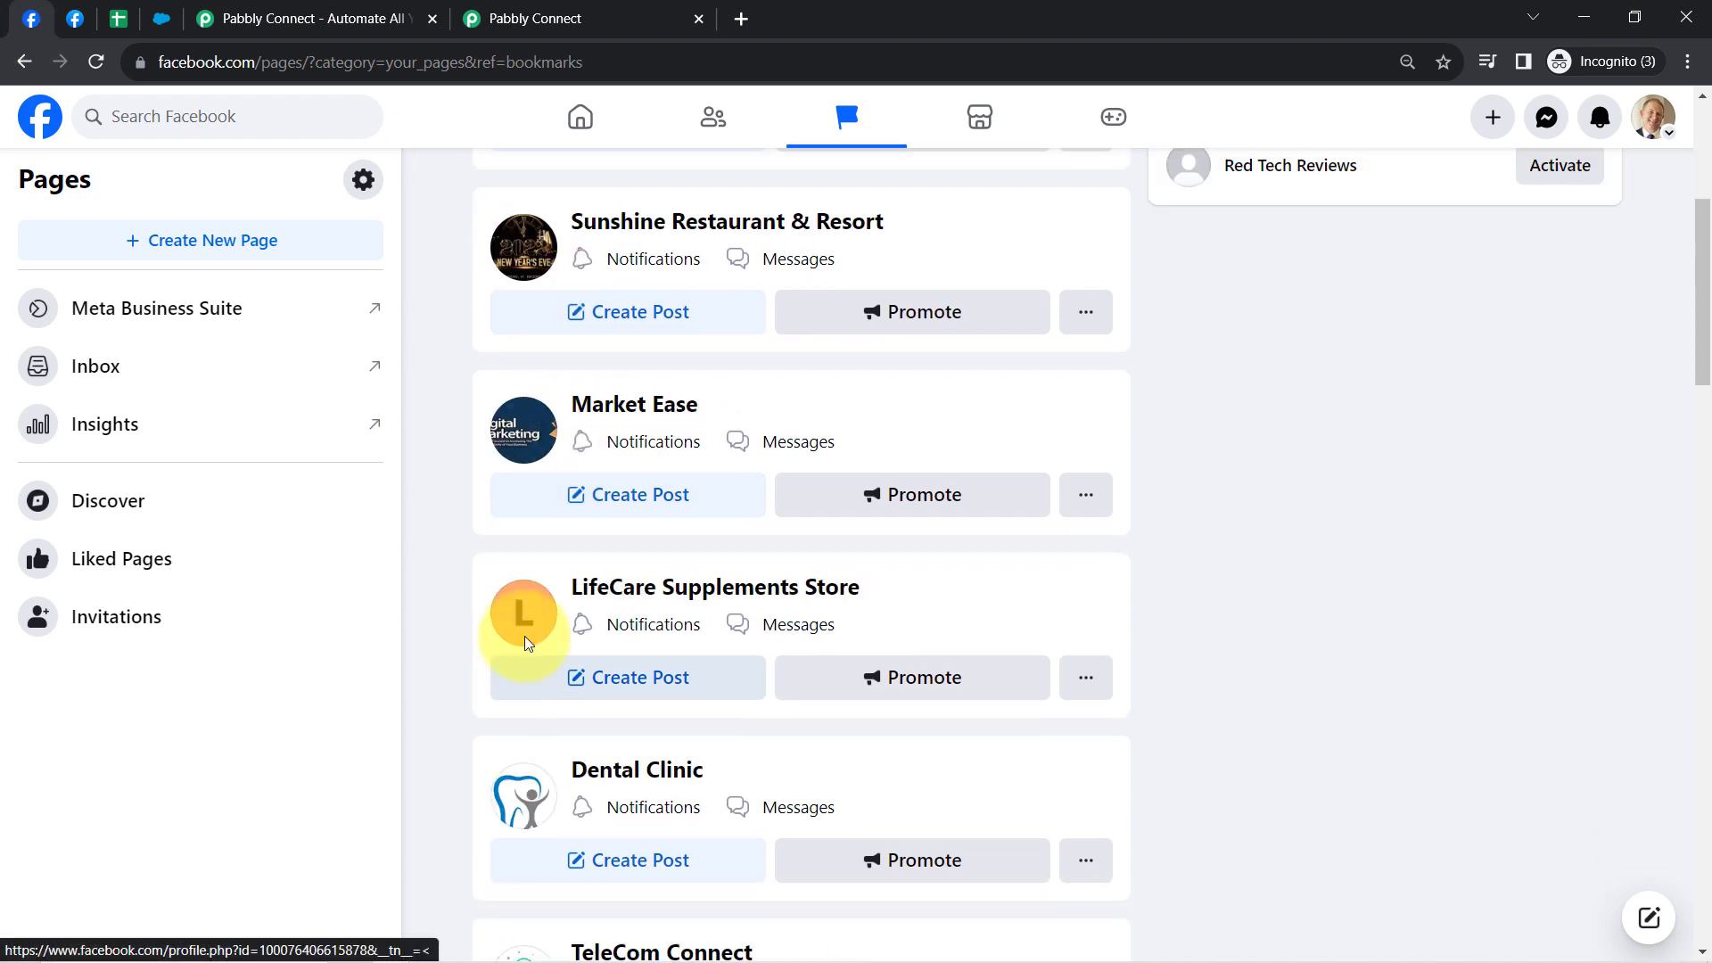
scroll(637, 651, down, 1)
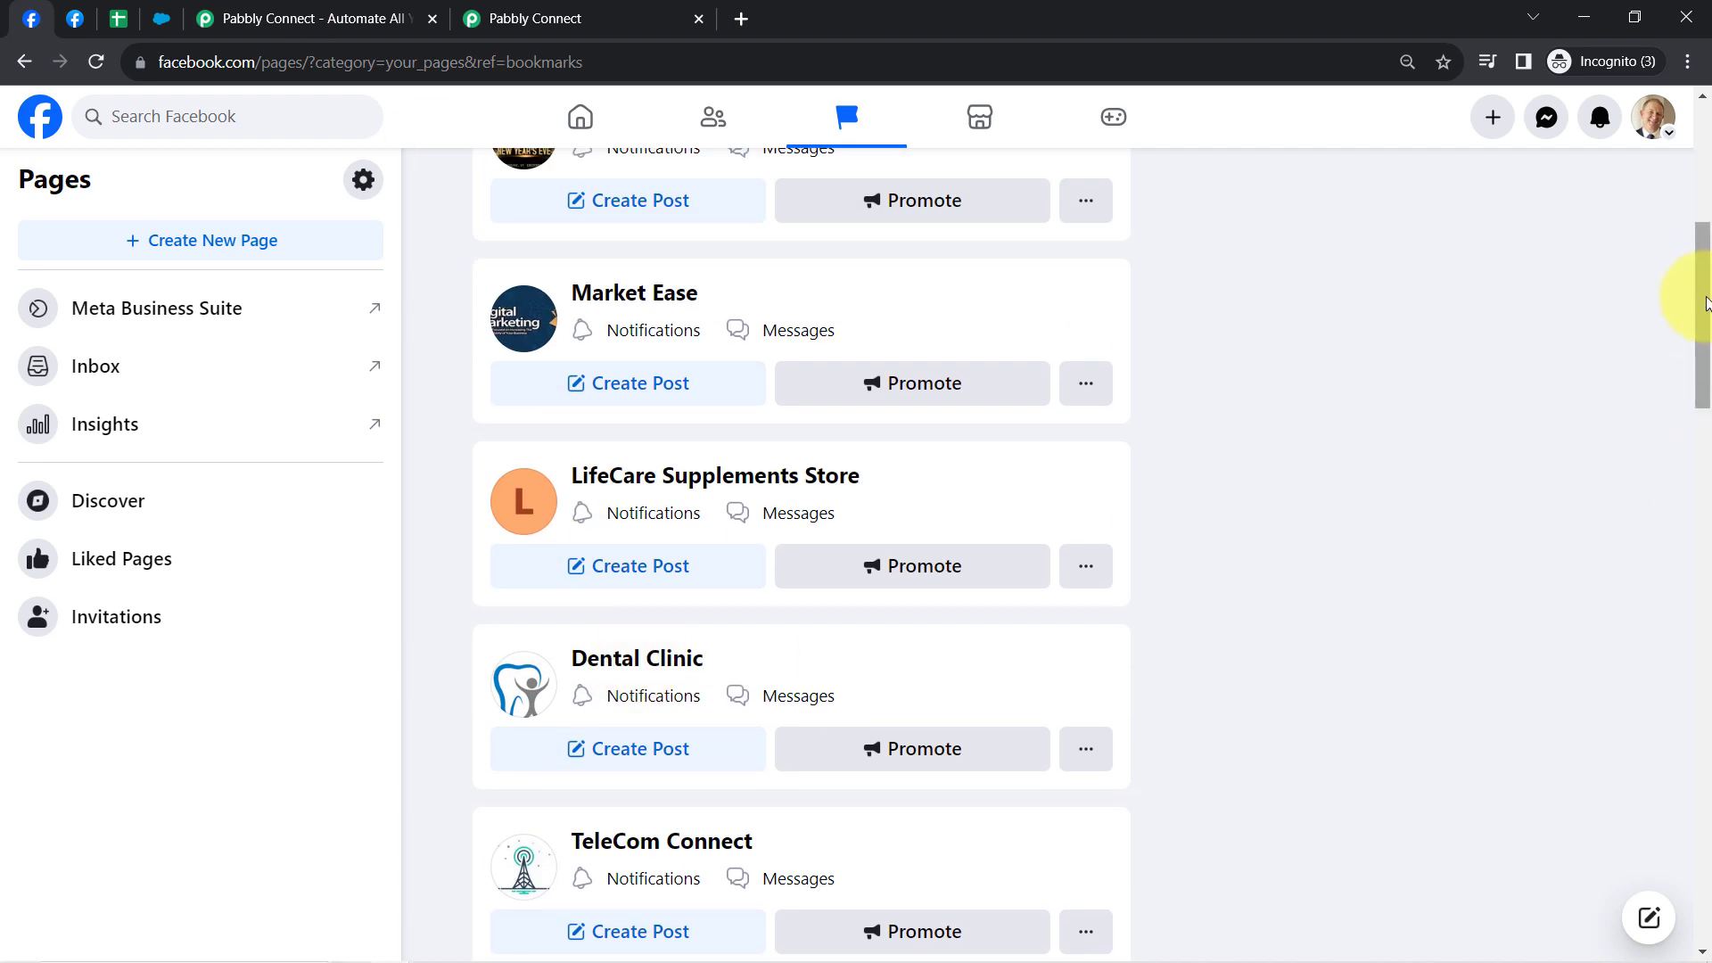
drag(1706, 303, 1682, 452)
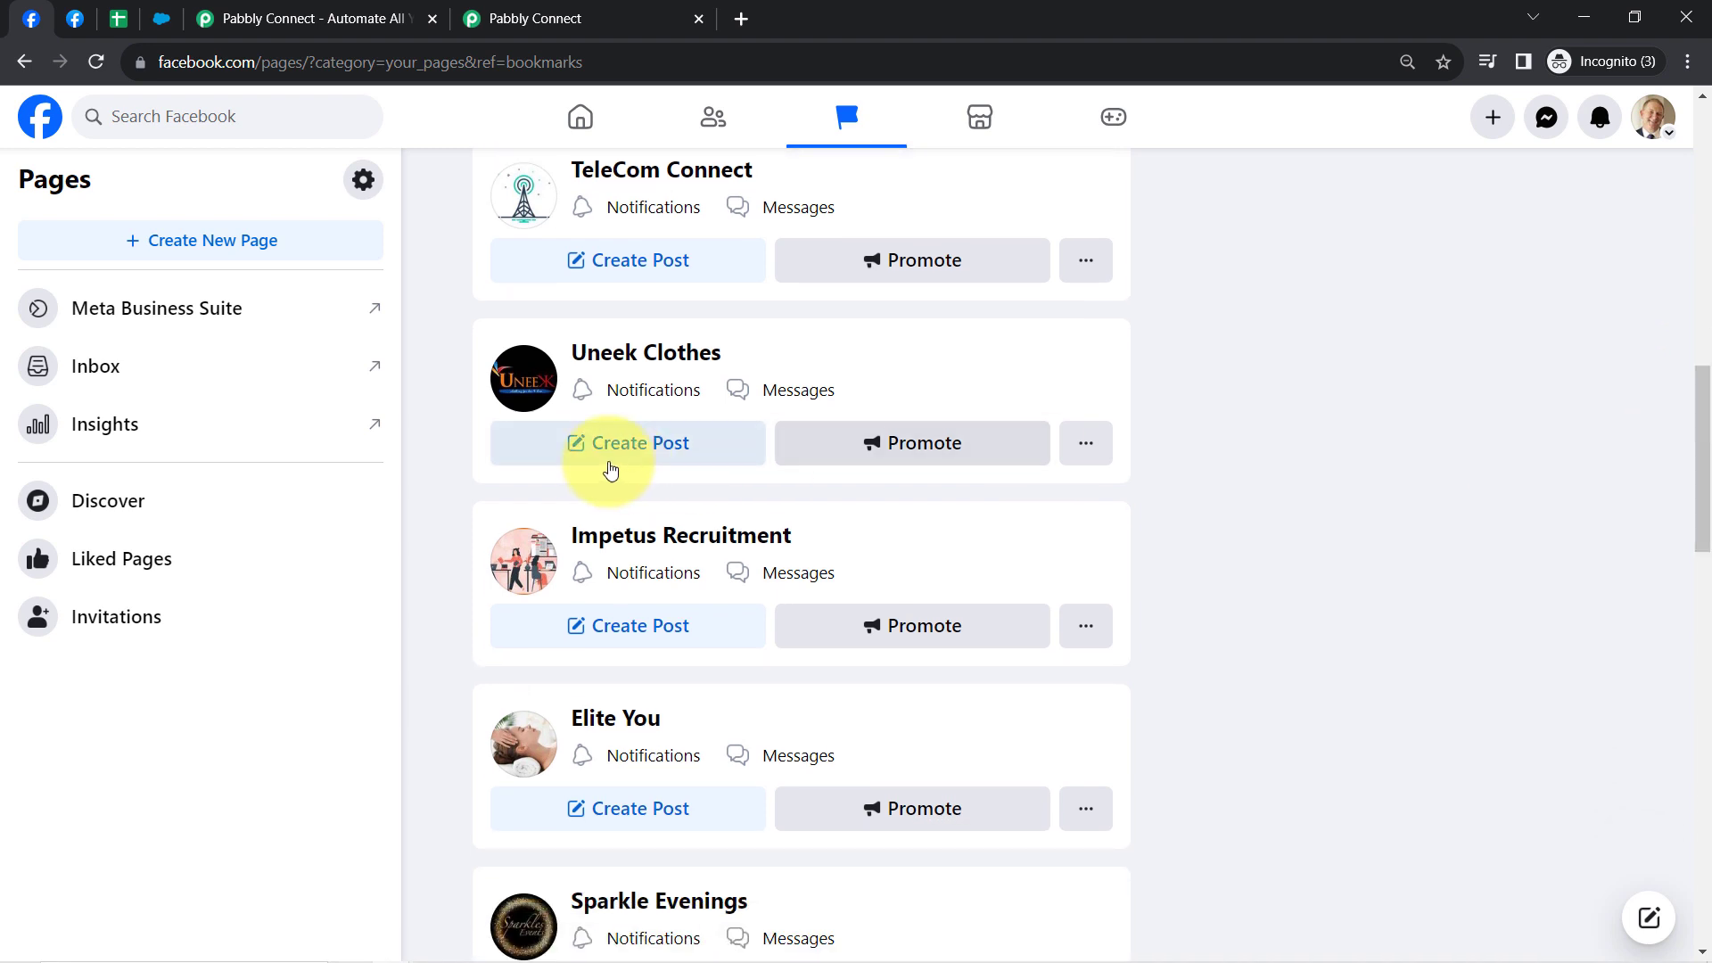
click(610, 546)
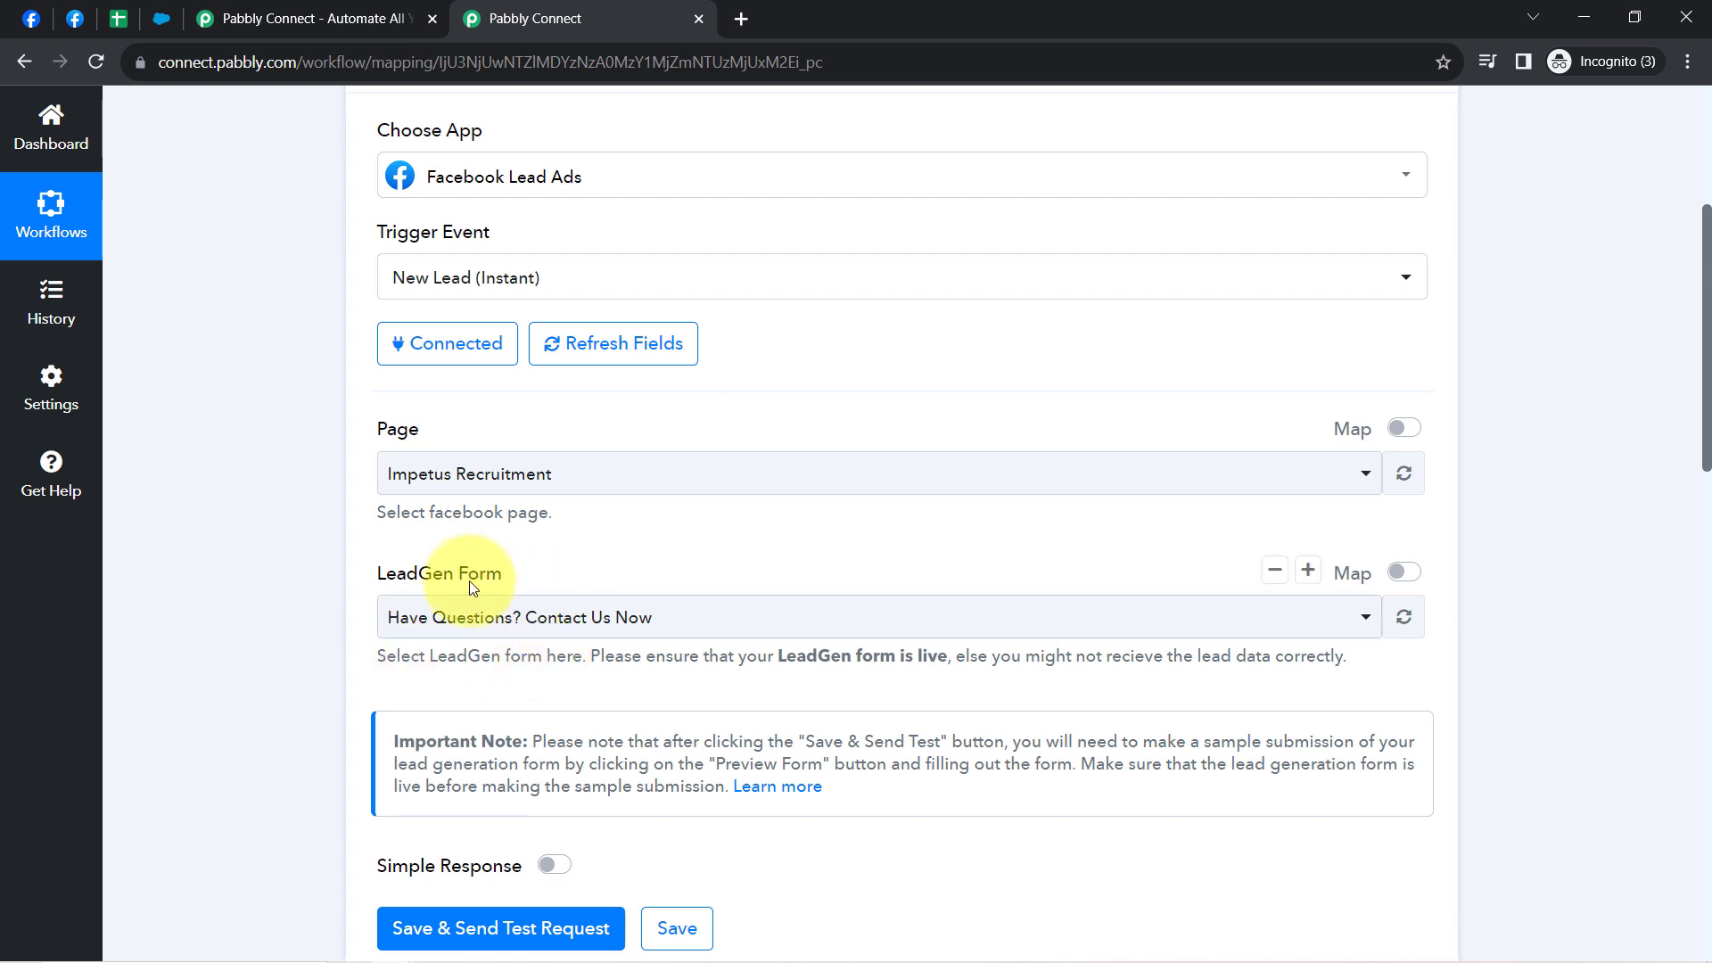
Review the trigger's LeadGen form choices and open Impetus Recruitment's Lead ads forms in Meta Business Suite
click(446, 625)
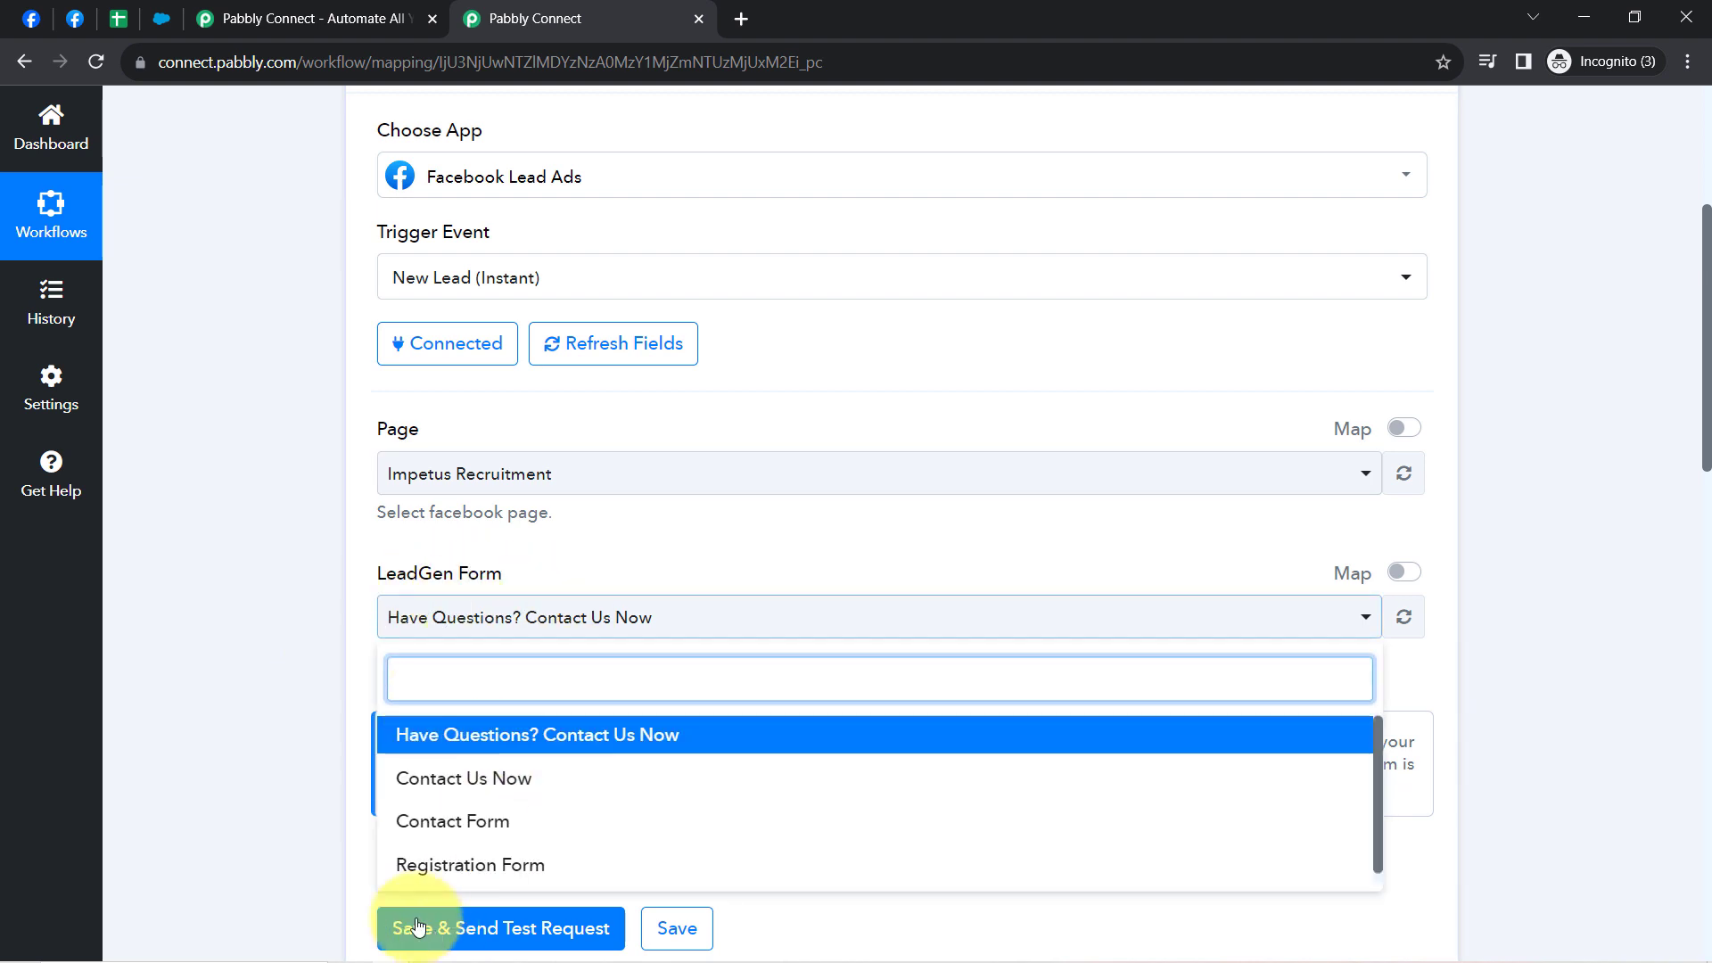
click(195, 464)
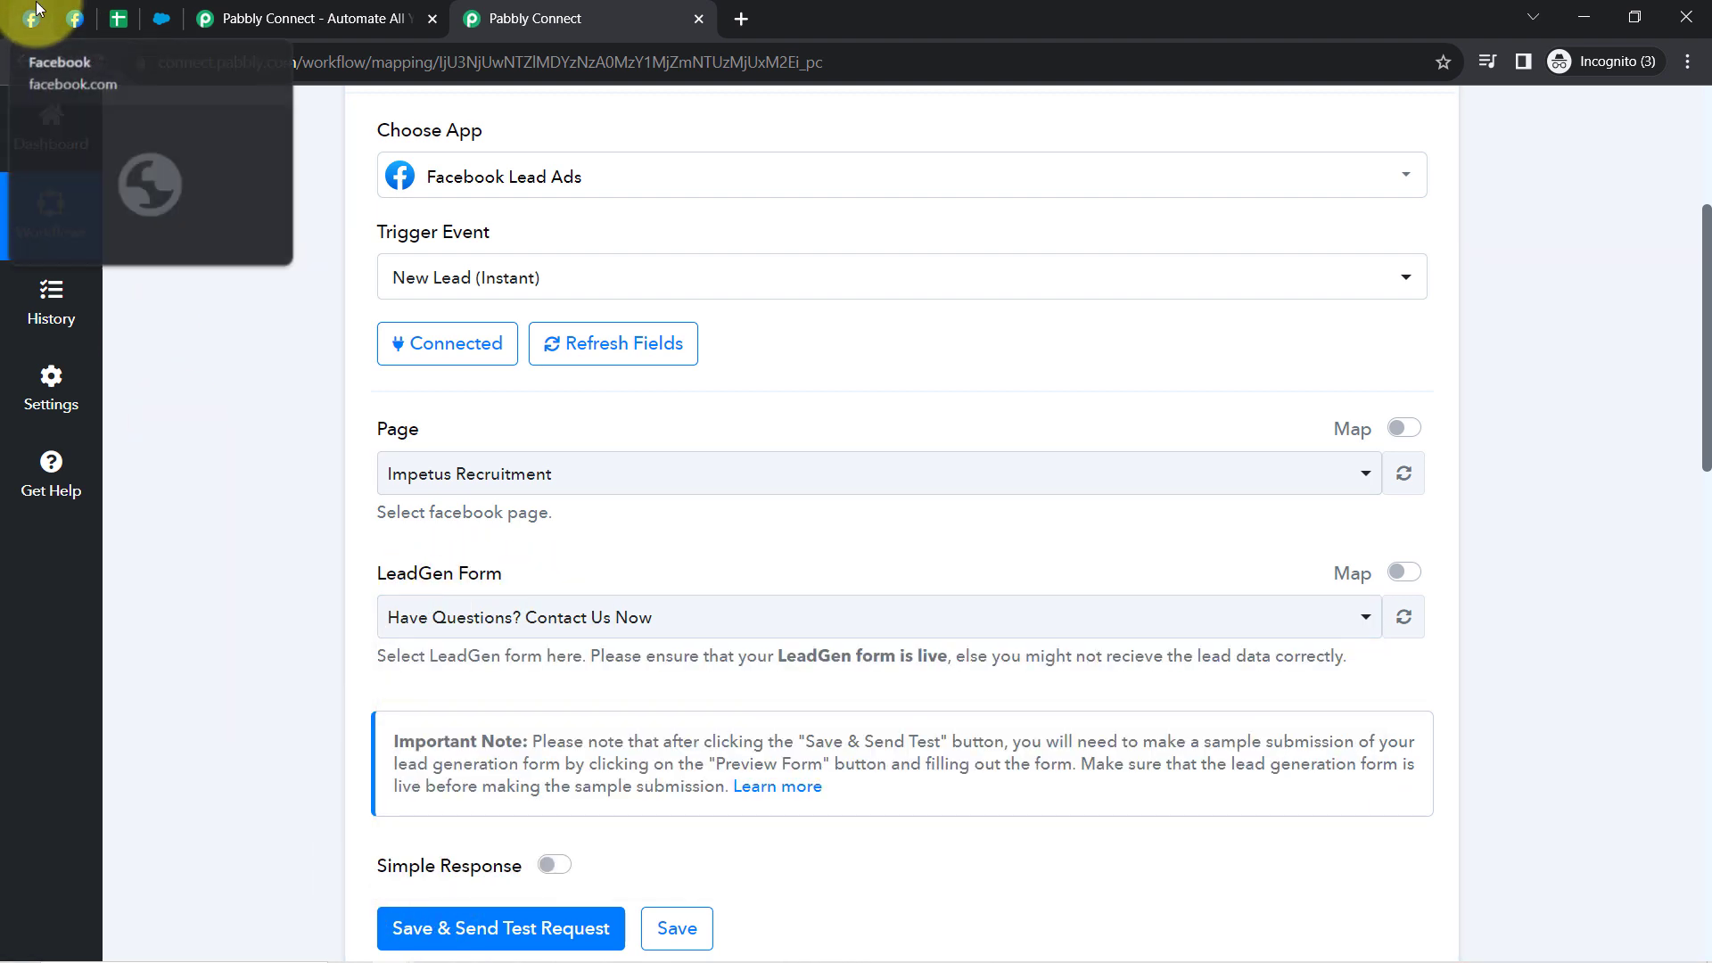
click(31, 18)
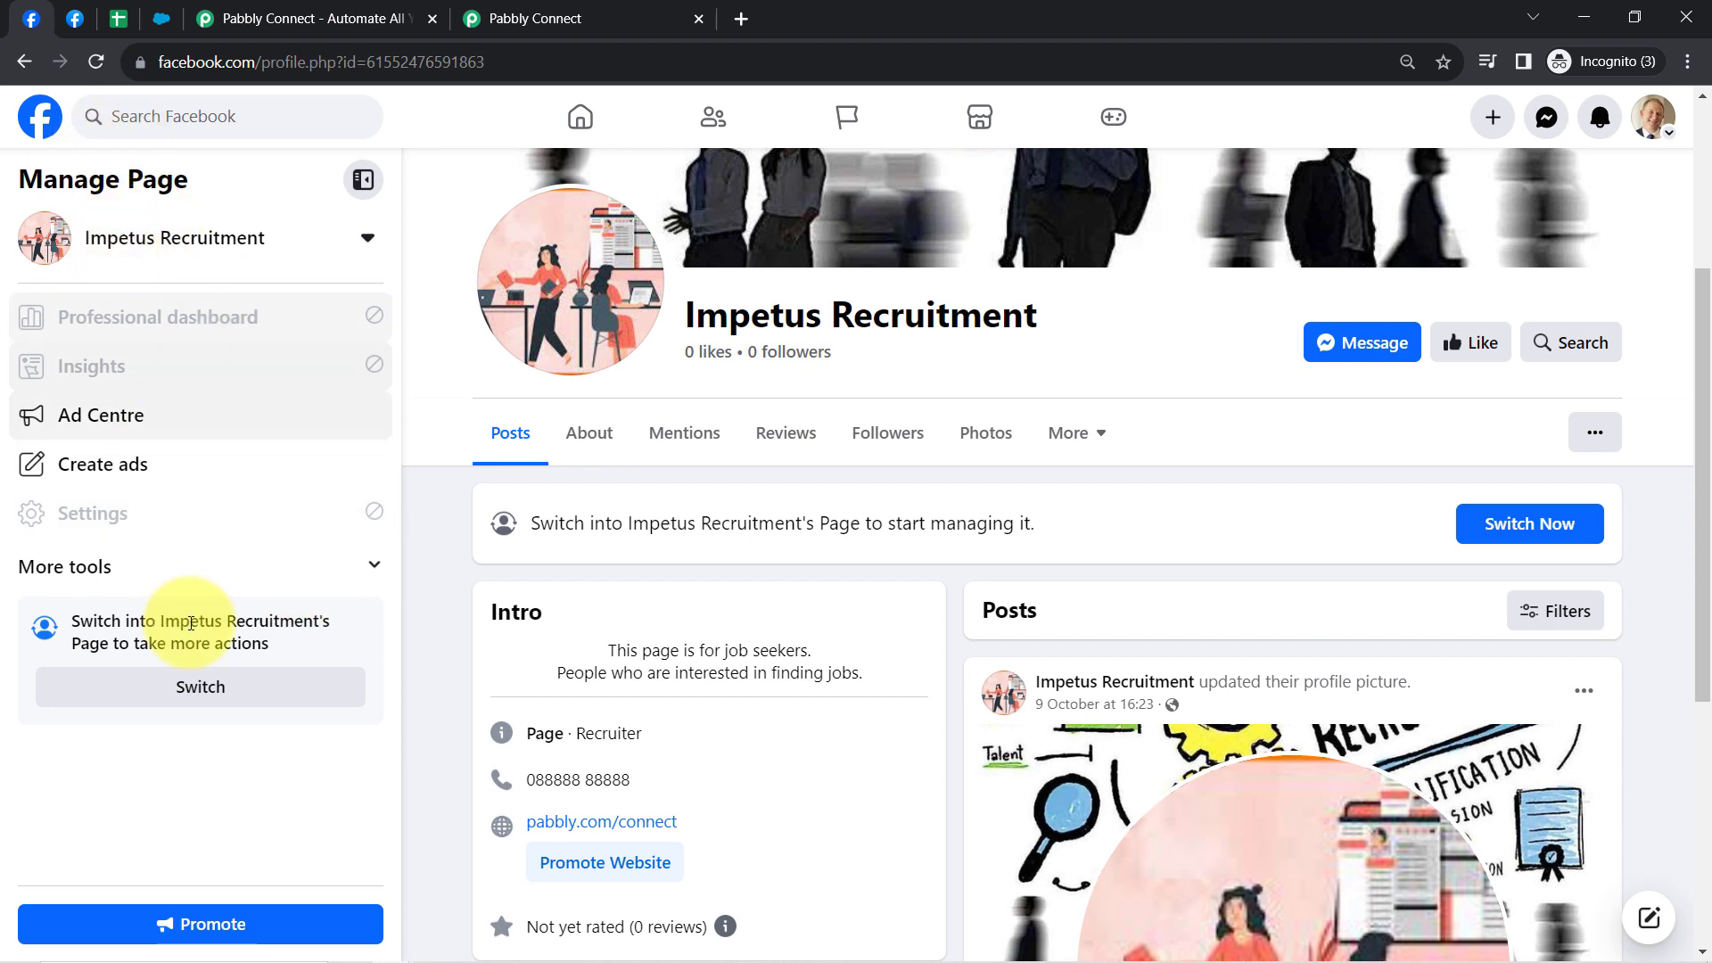
click(378, 570)
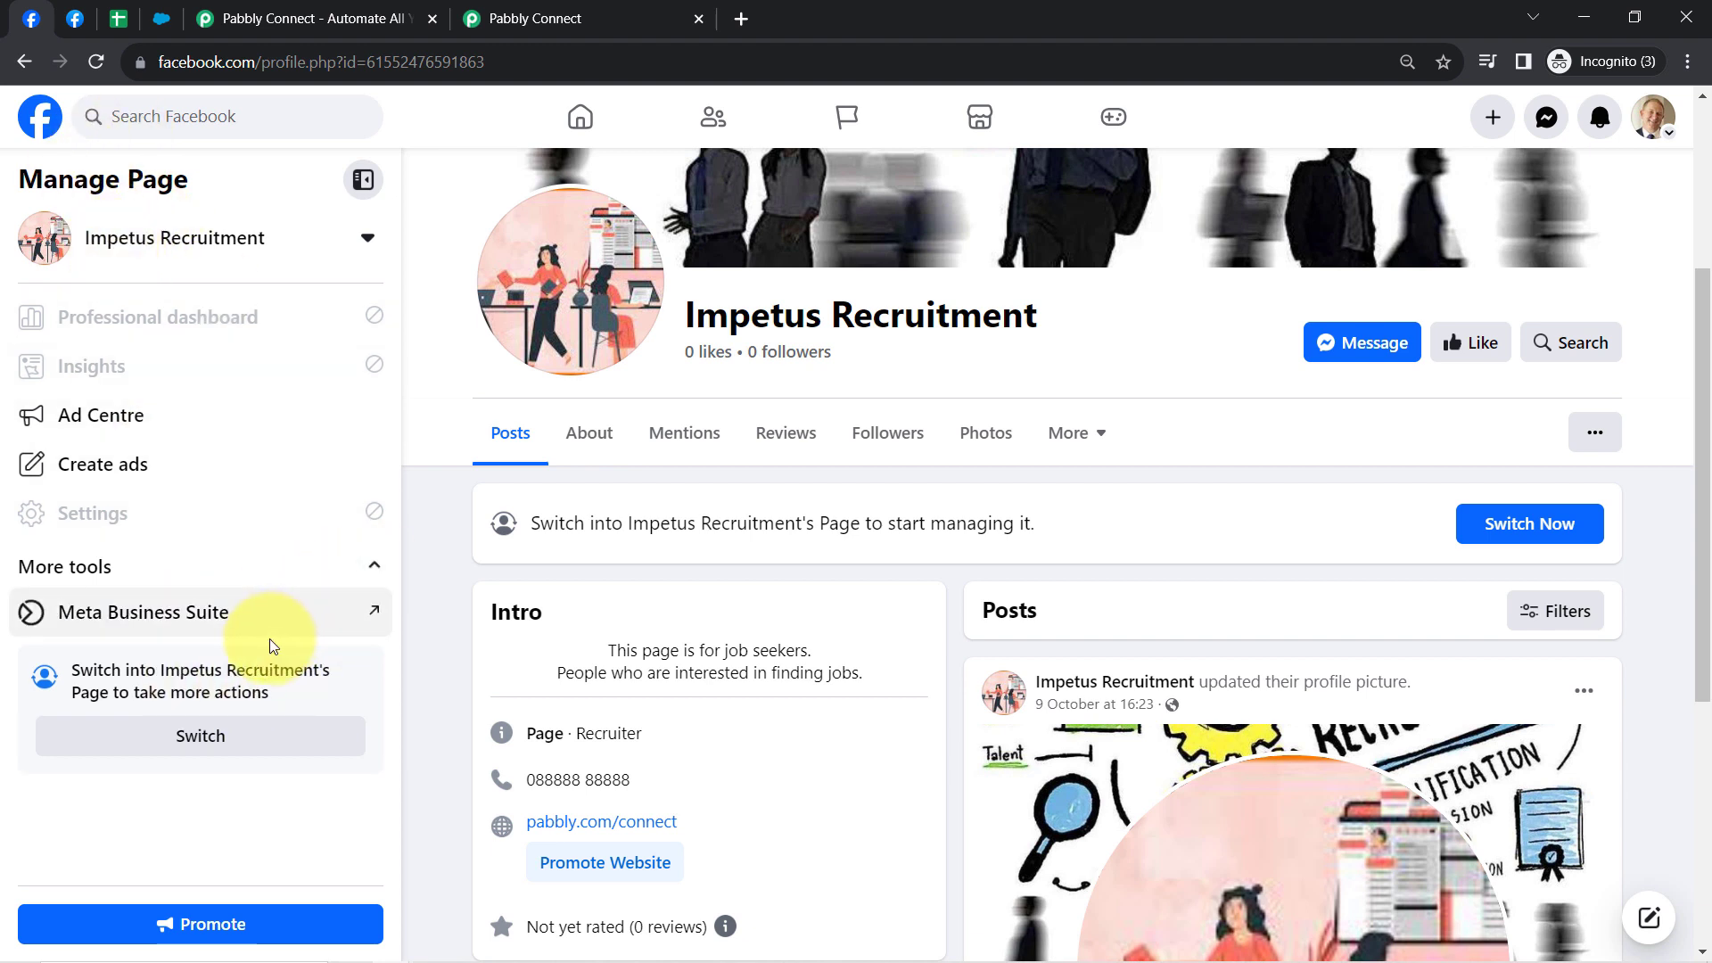
click(219, 625)
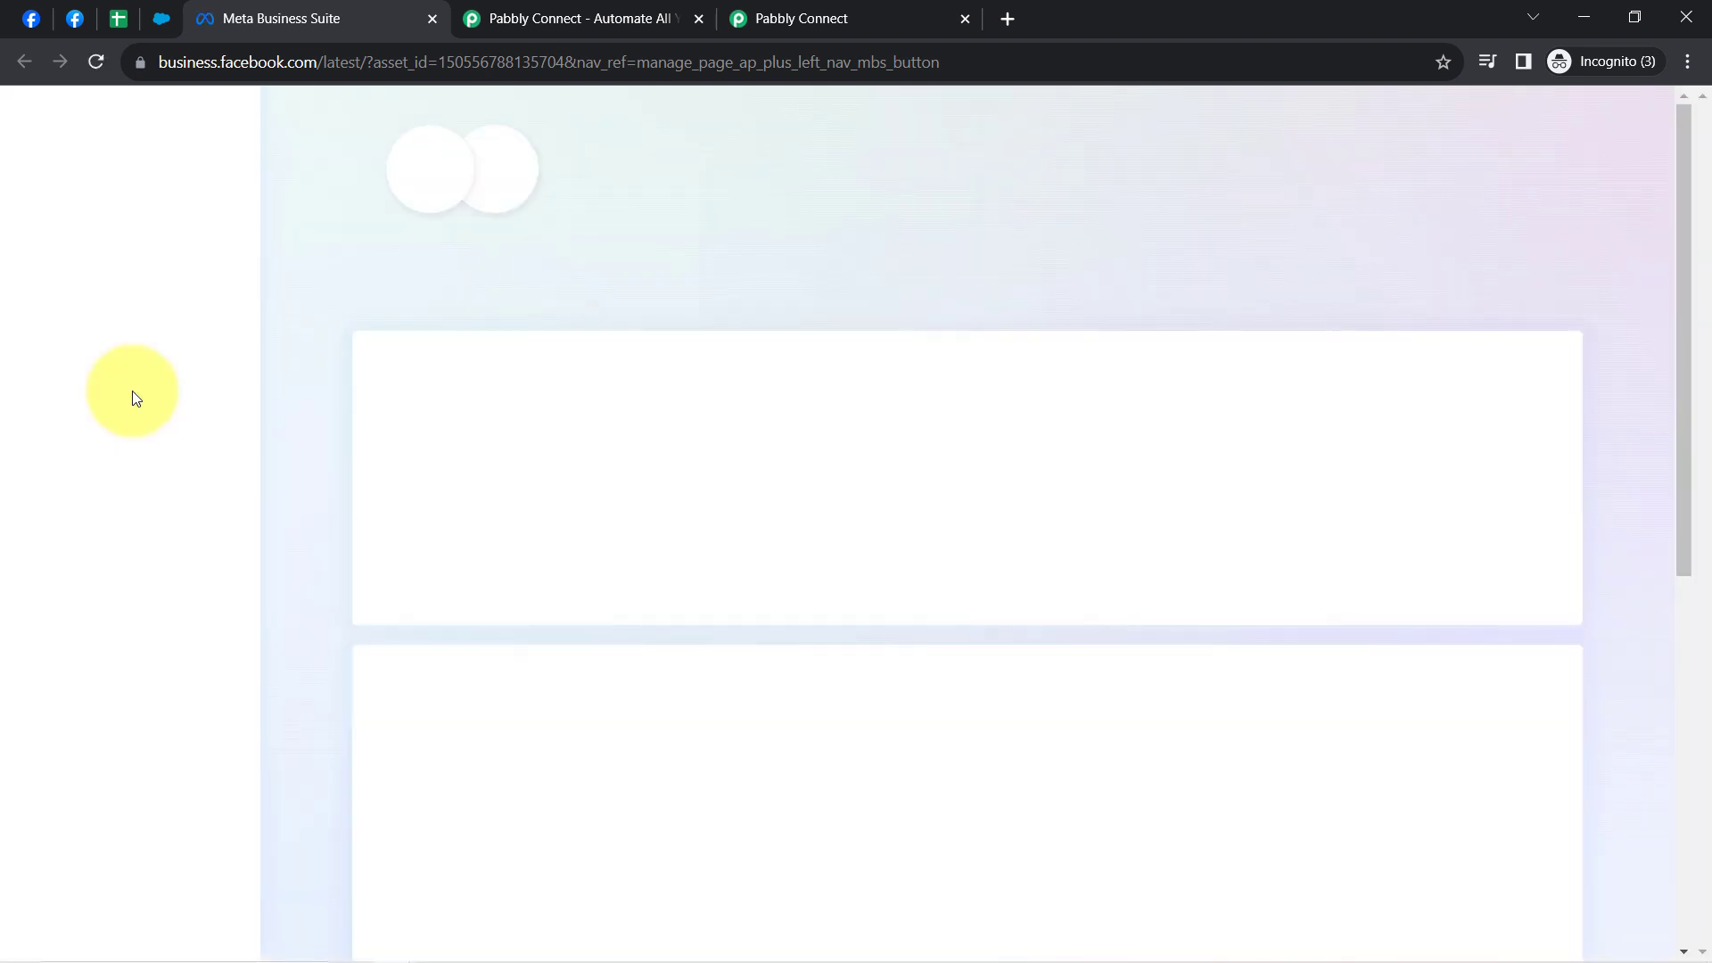
click(83, 713)
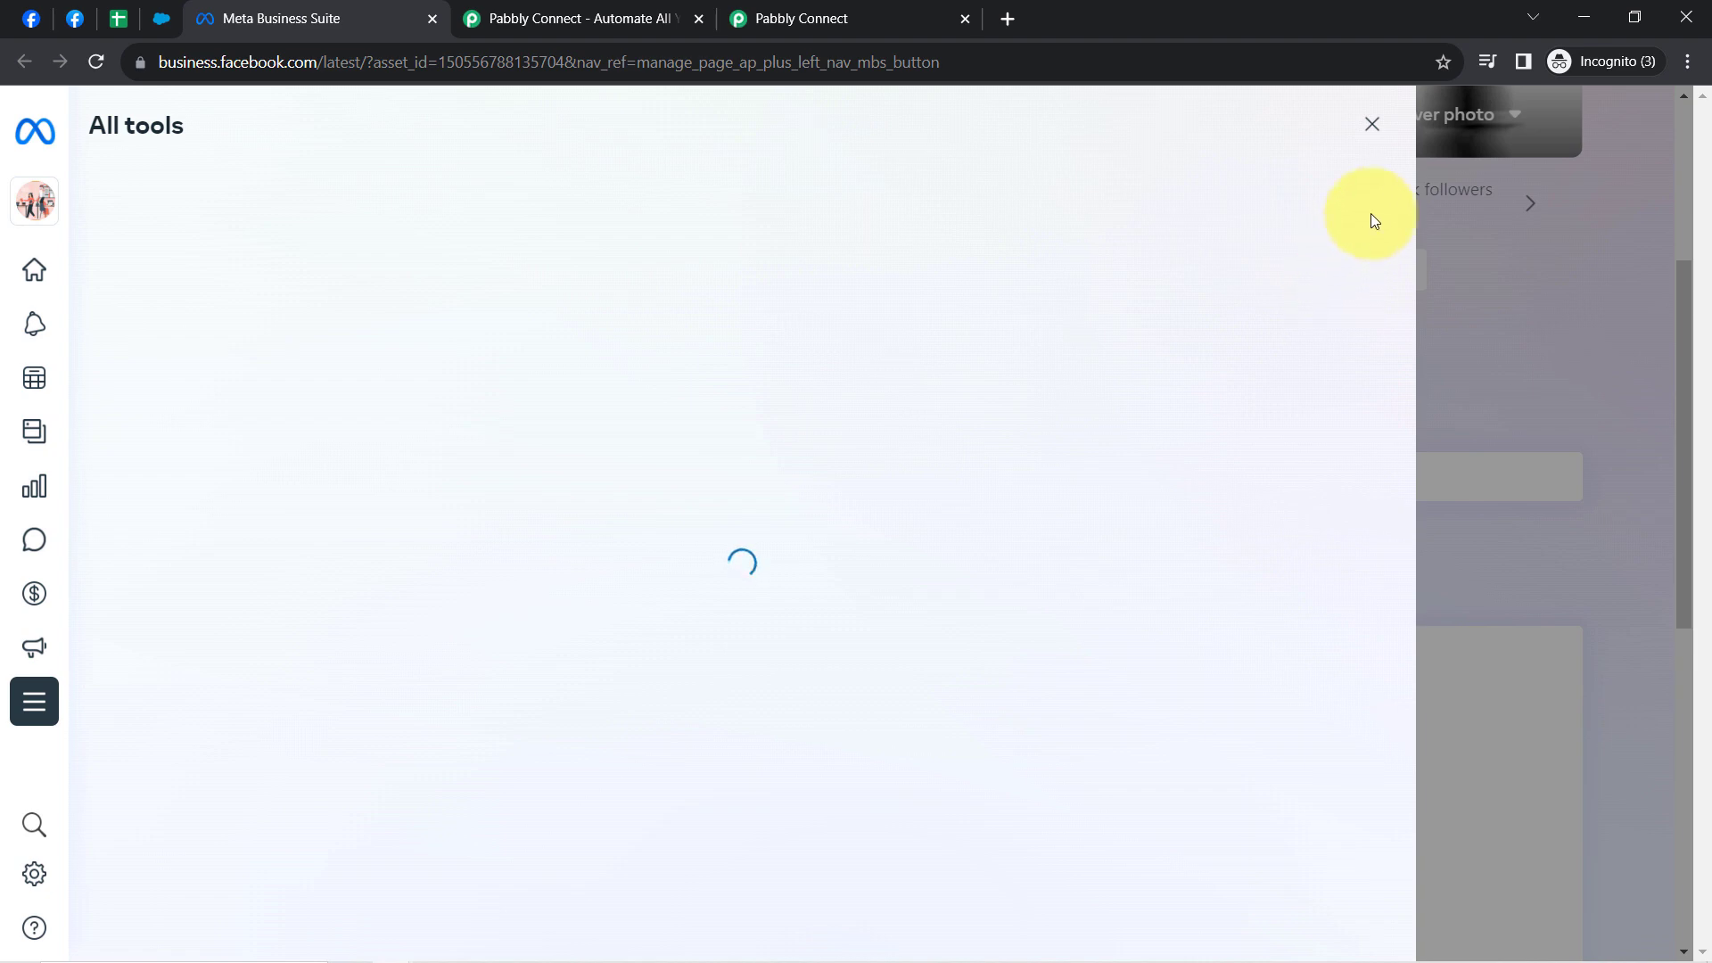
drag(1407, 369, 1388, 735)
click(1014, 556)
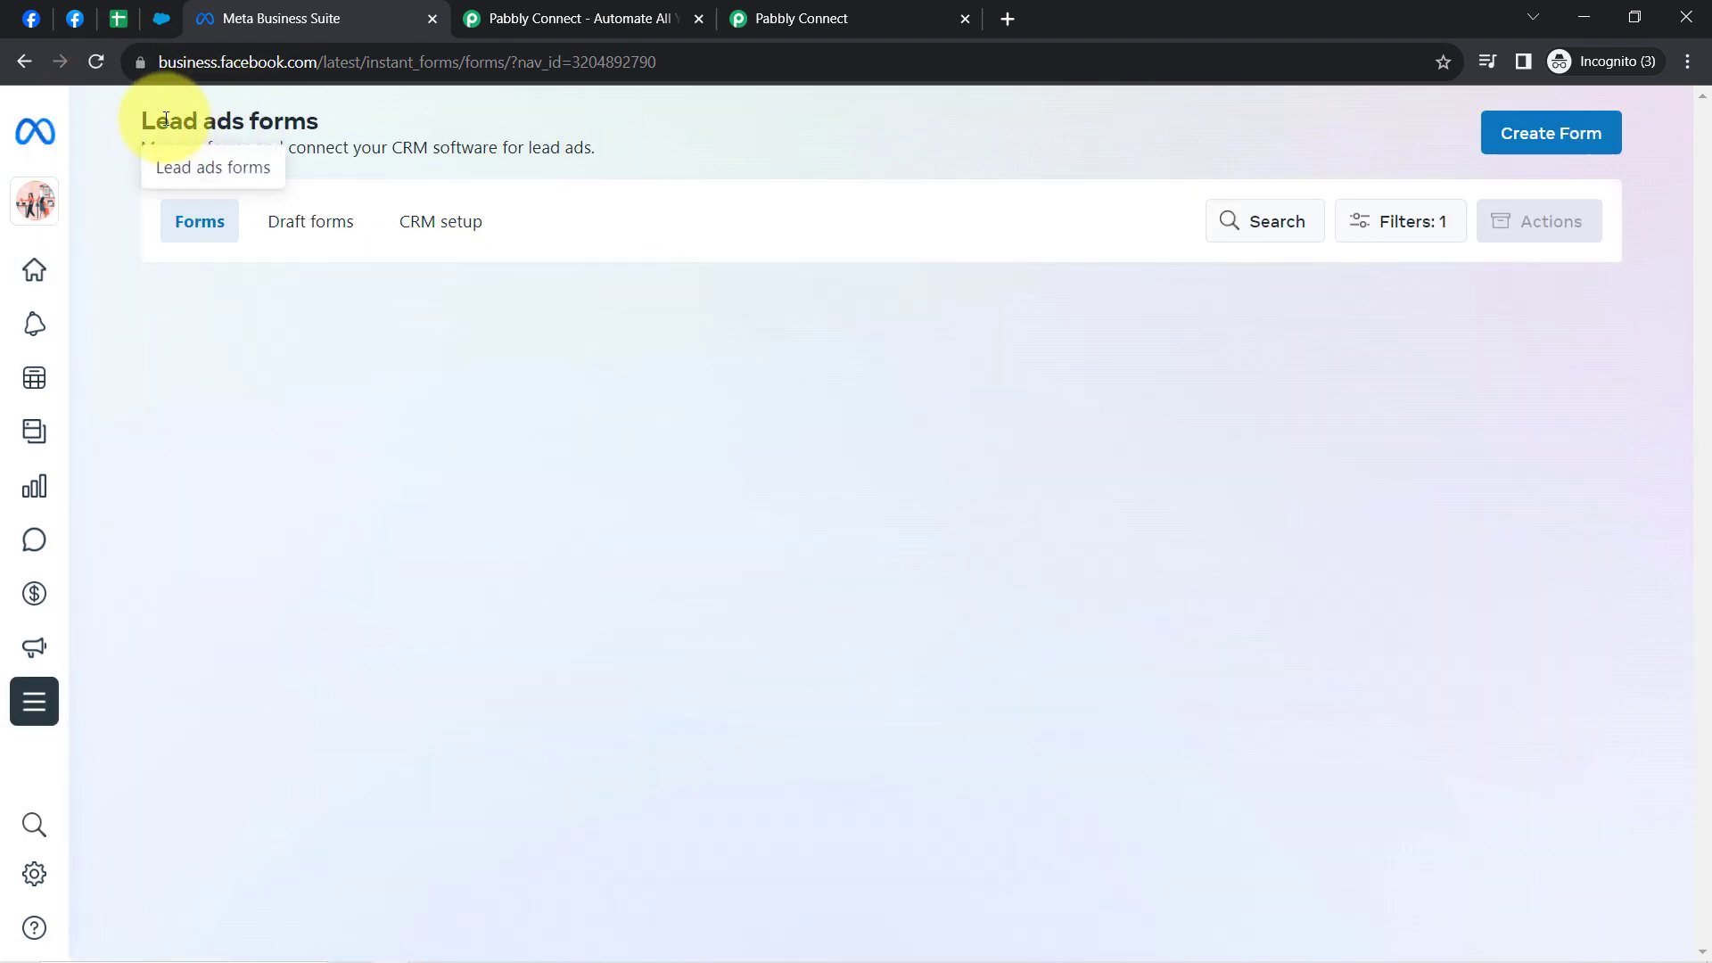
drag(142, 120, 328, 121)
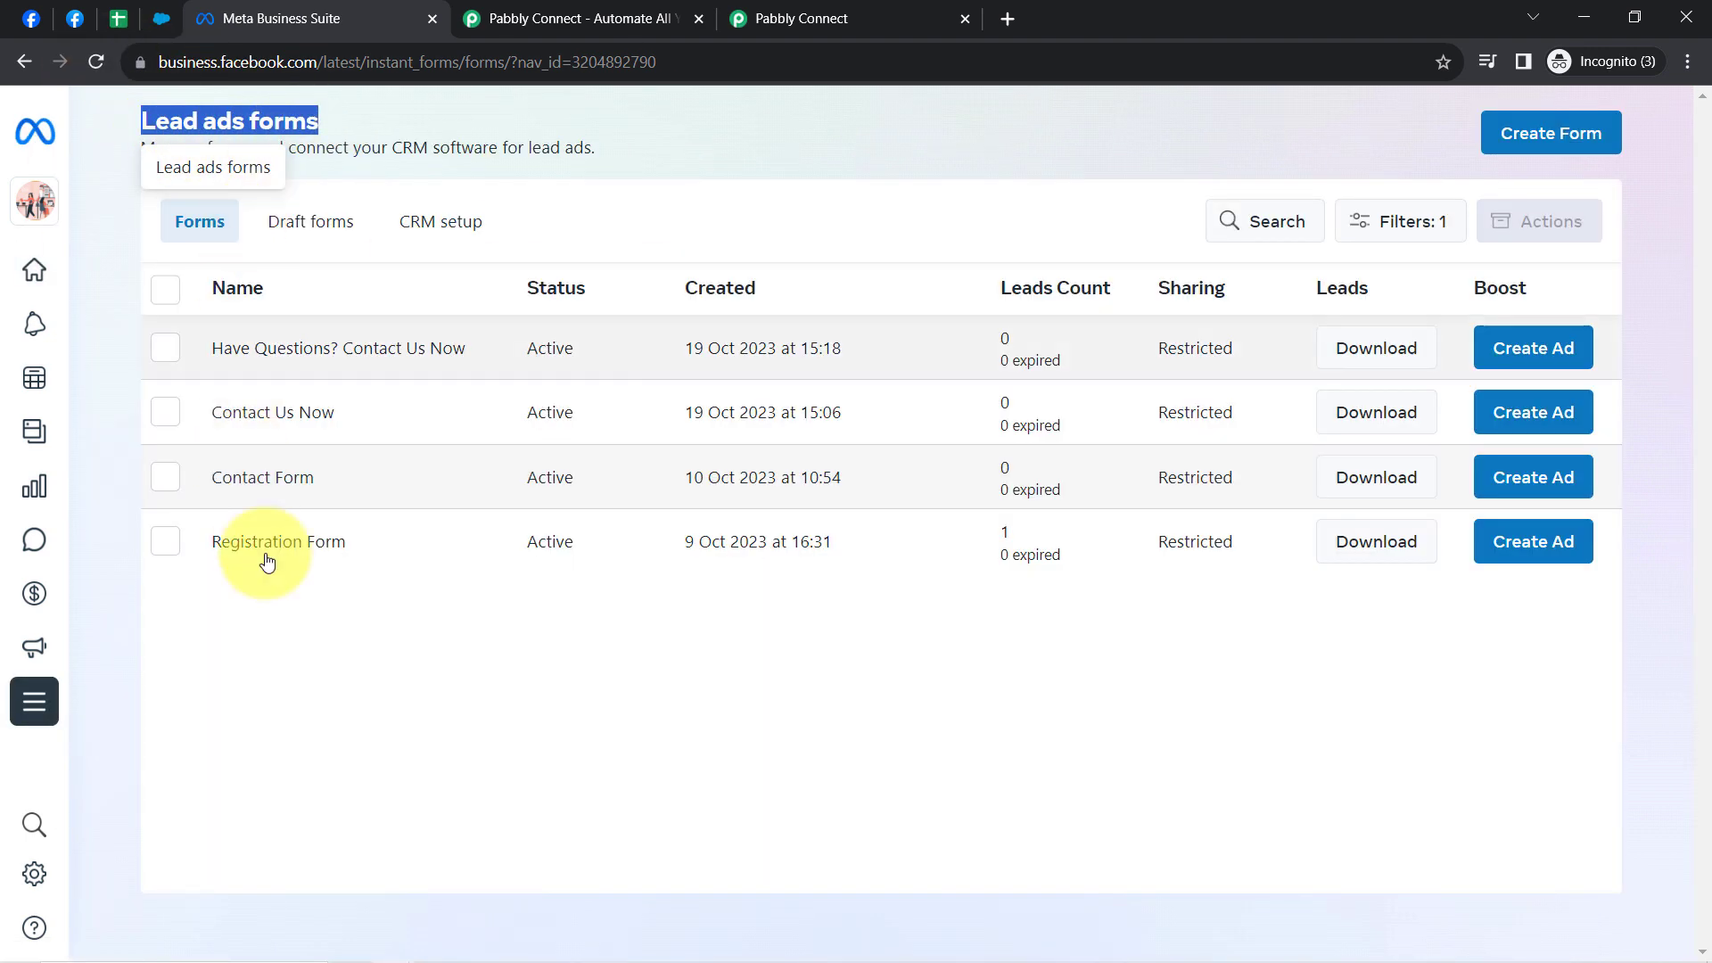
Examine the details and preview pages of the "Have Questions? Contact Us Now" lead form and close Meta Business Suite
click(305, 351)
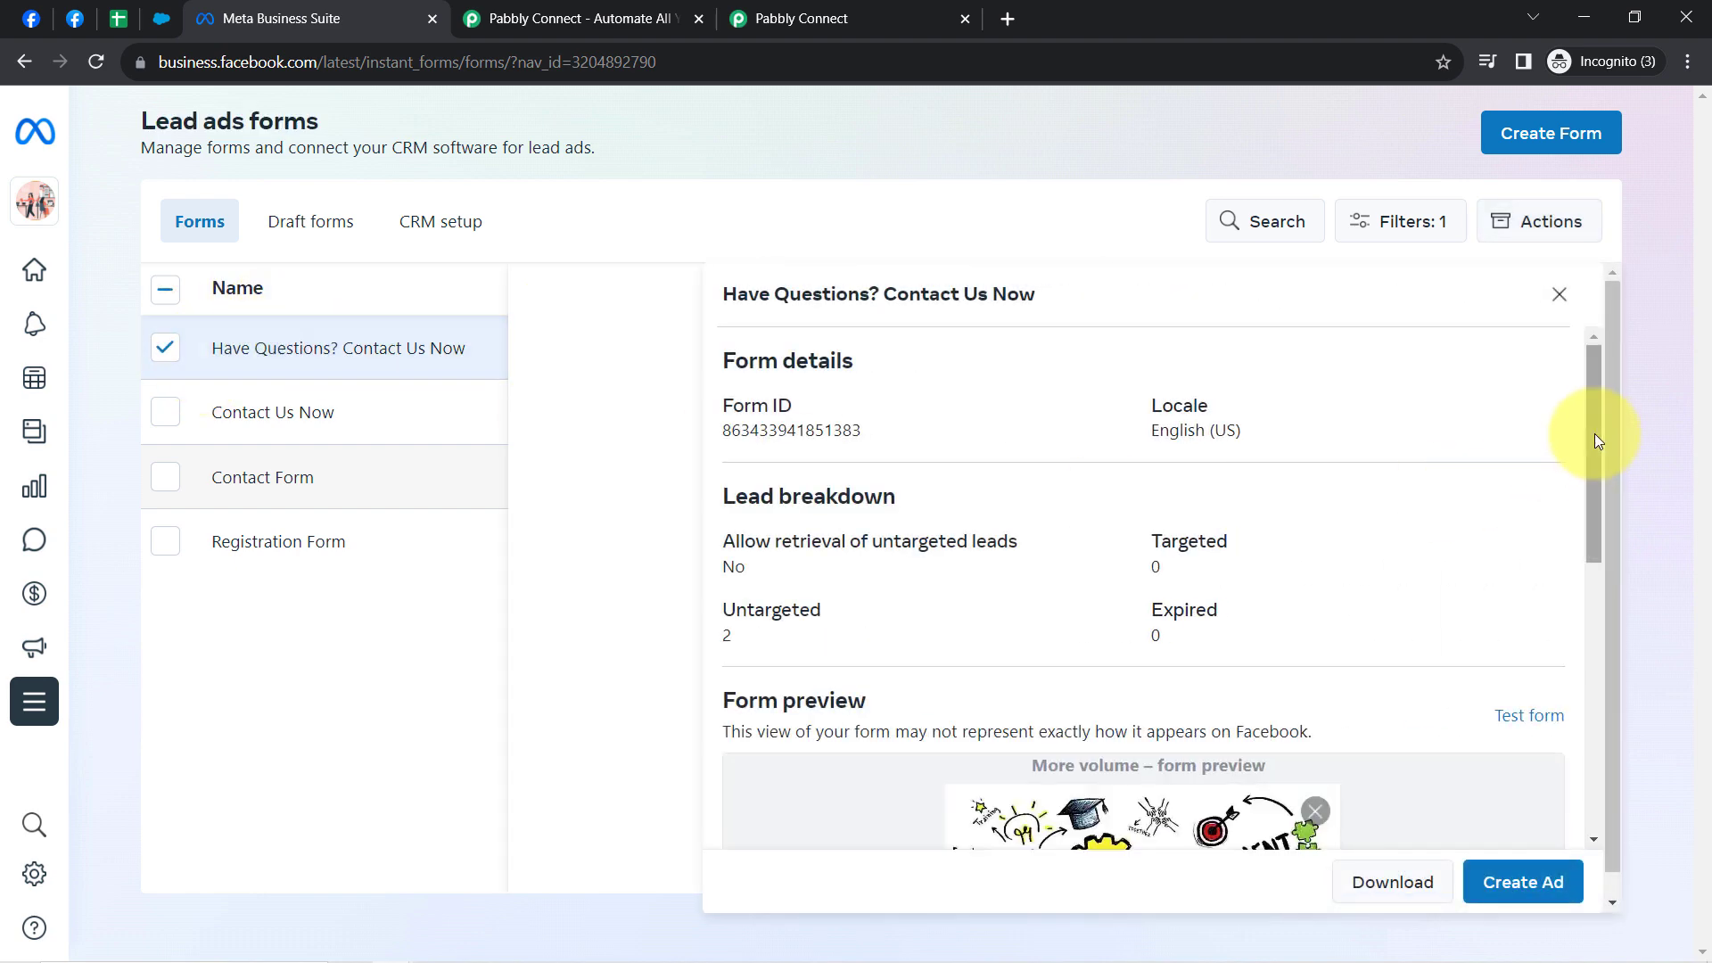
scroll(1596, 433, down, 1)
drag(1597, 502, 1595, 708)
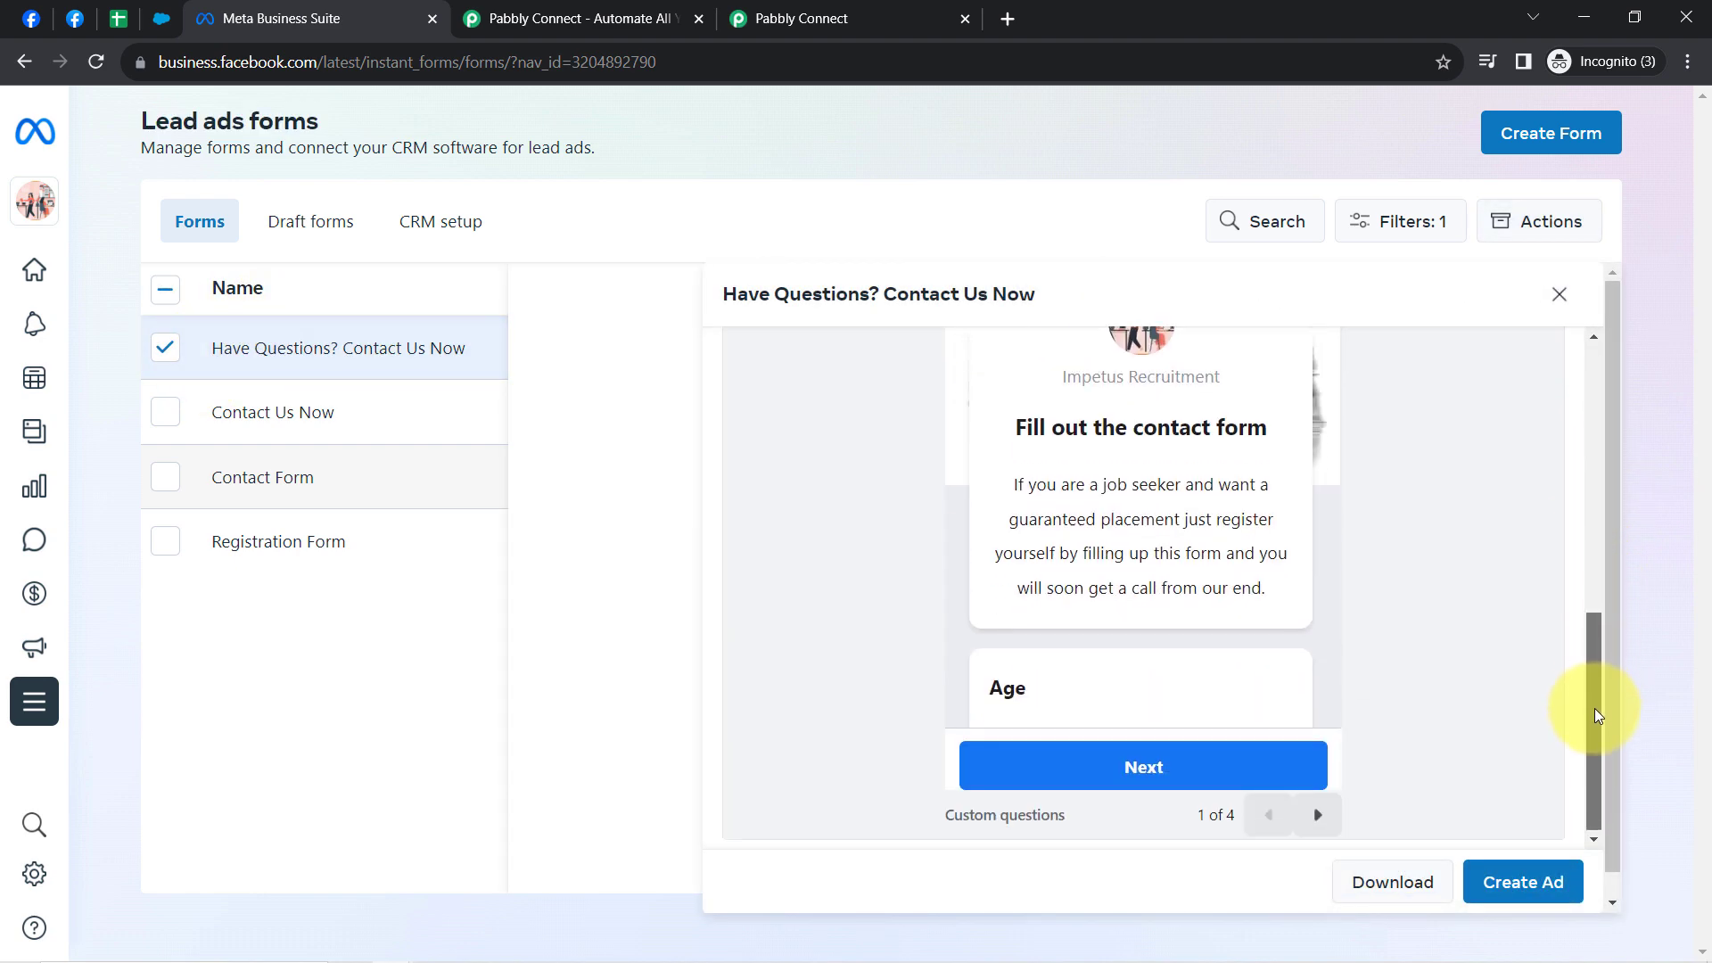
click(1320, 813)
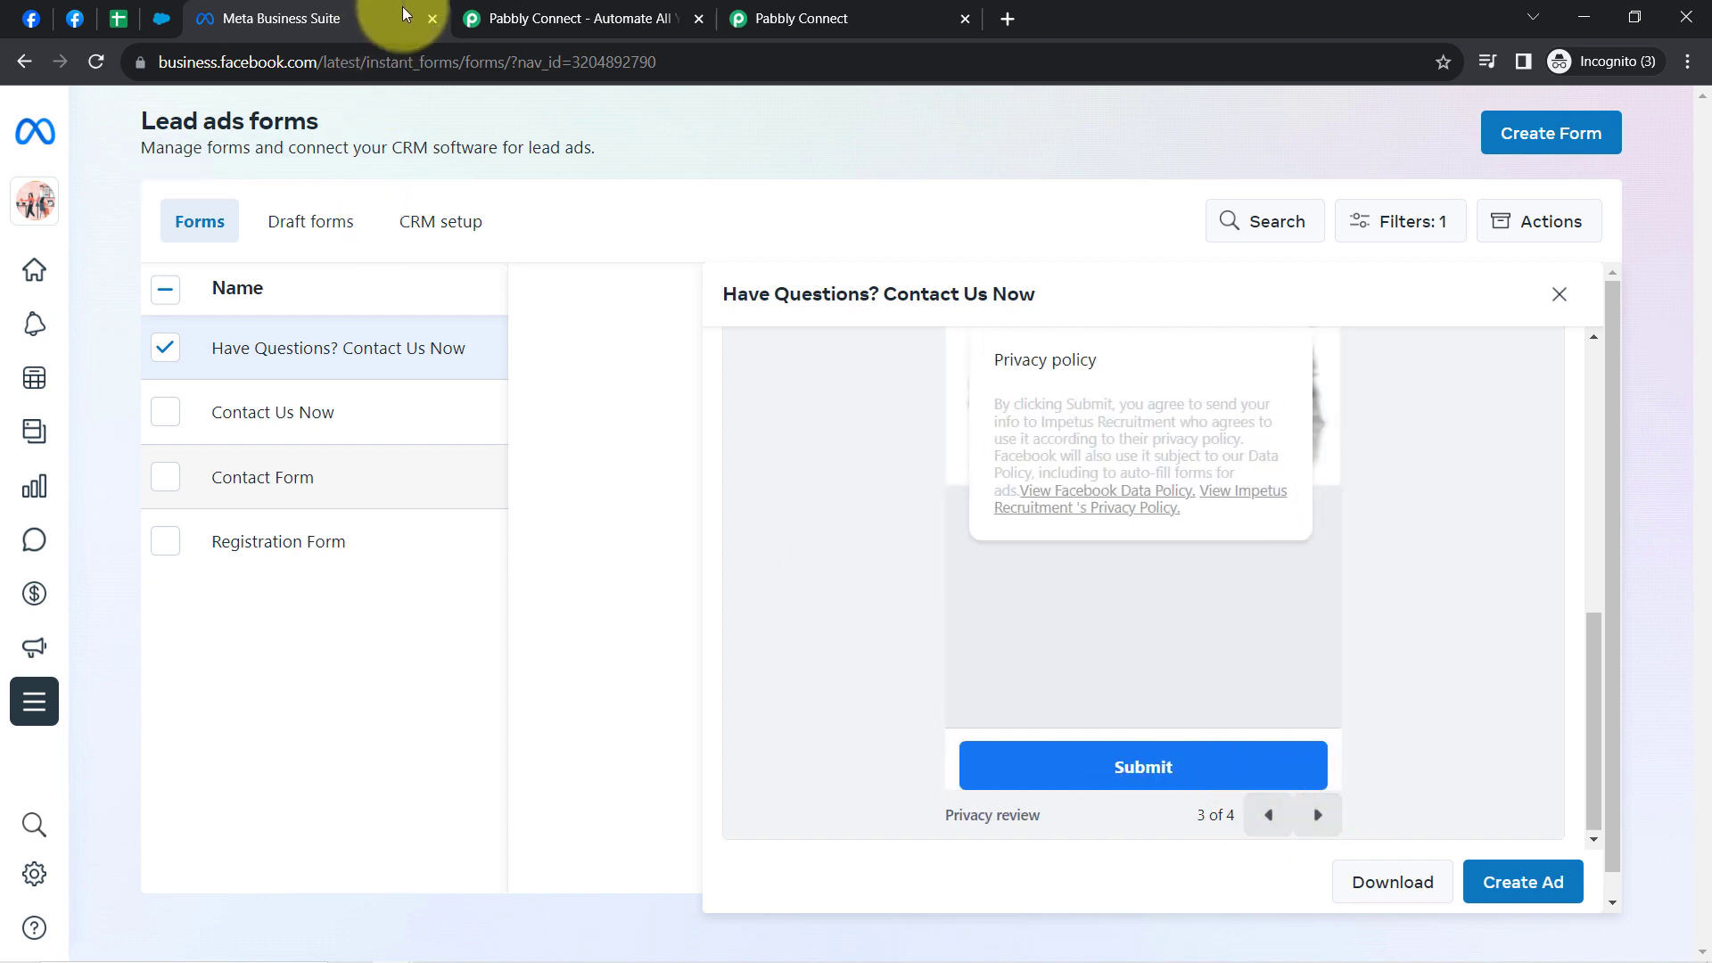
click(431, 20)
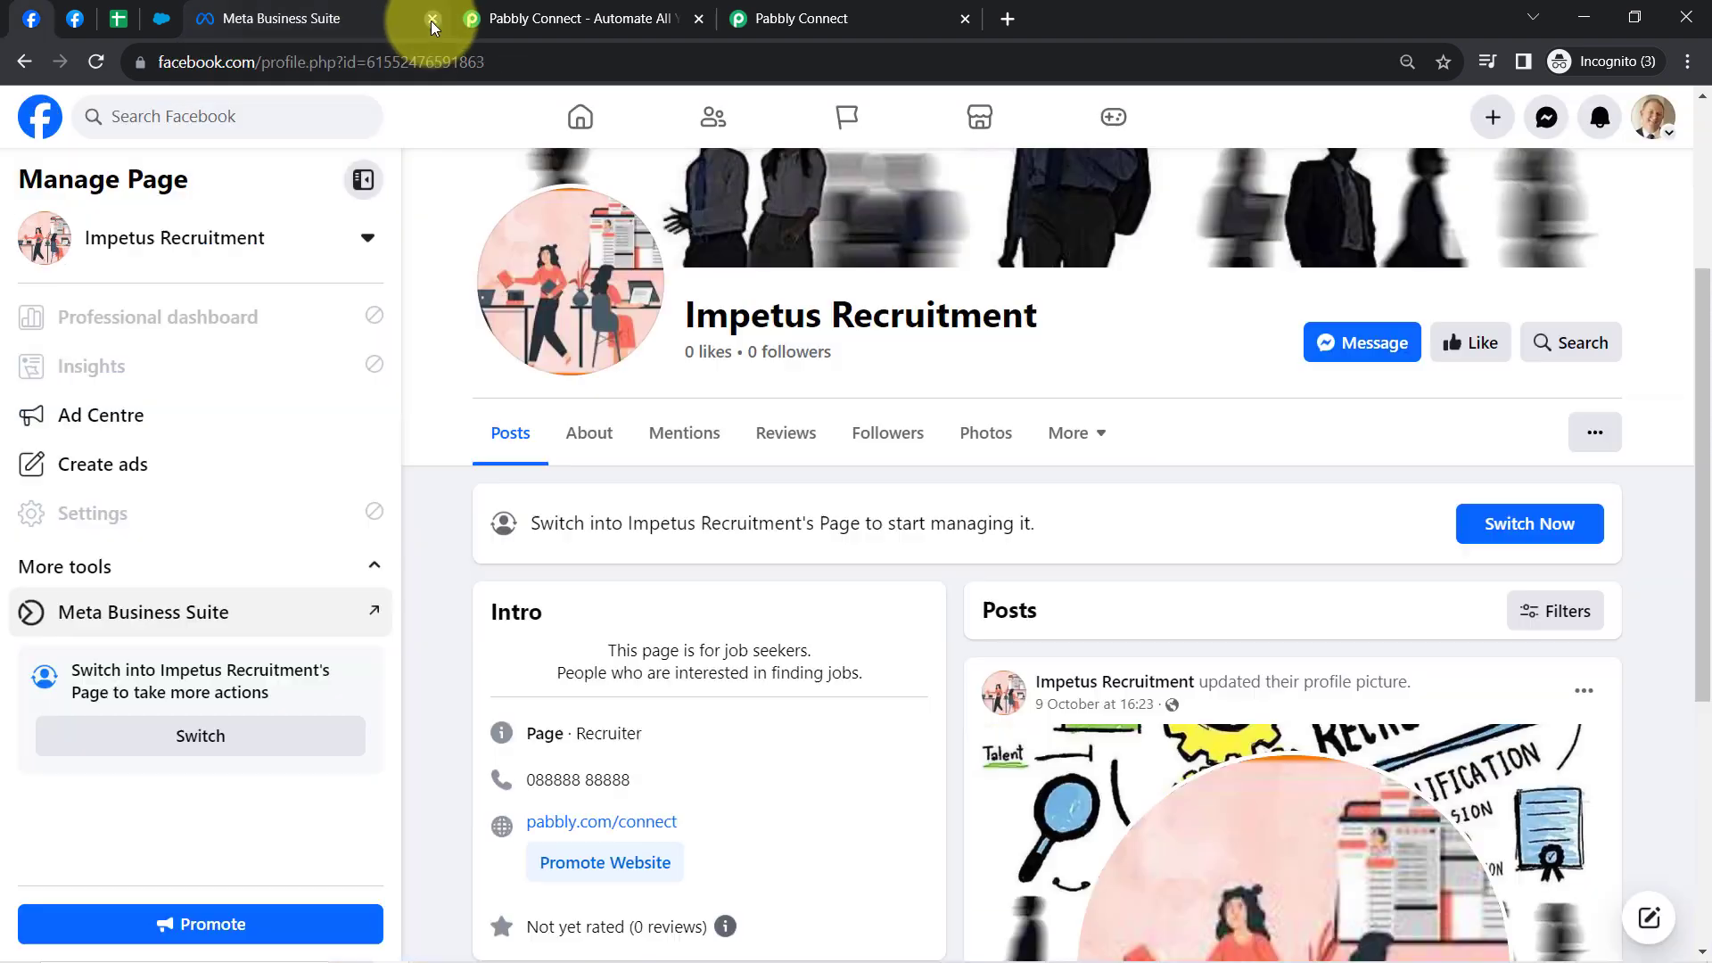
Return to the Pabbly Connect workflow and select "Have Questions? Contact Us Now" as the trigger's LeadGen form
click(501, 10)
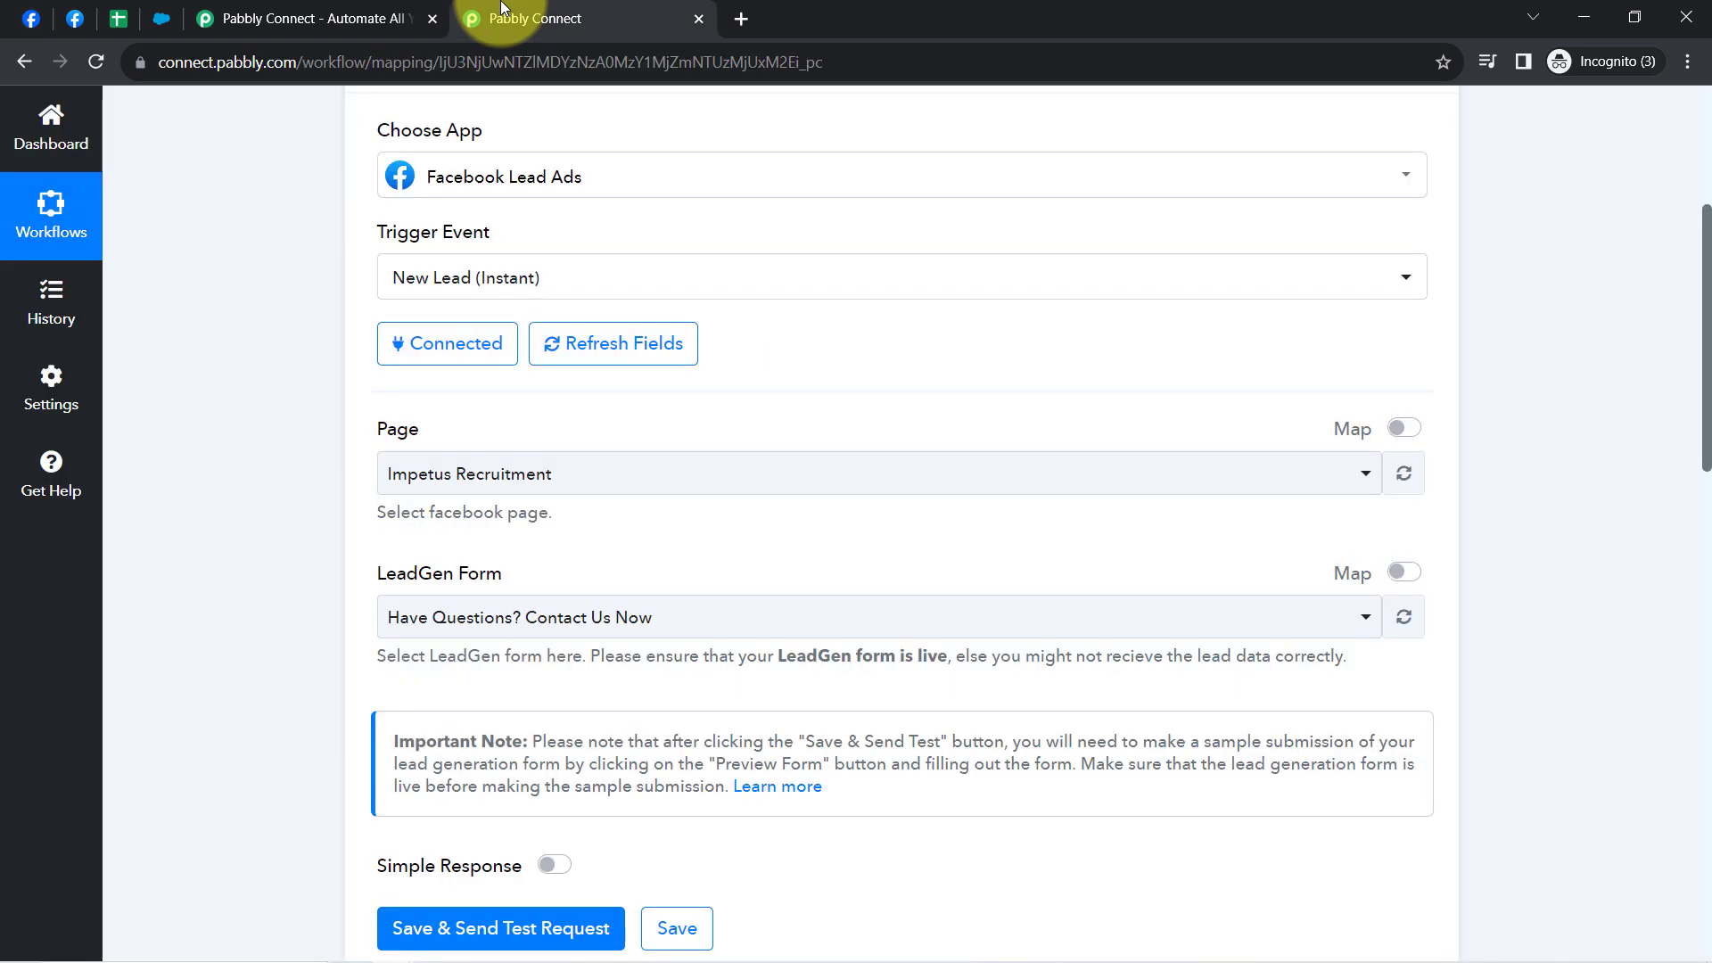
click(442, 624)
click(430, 737)
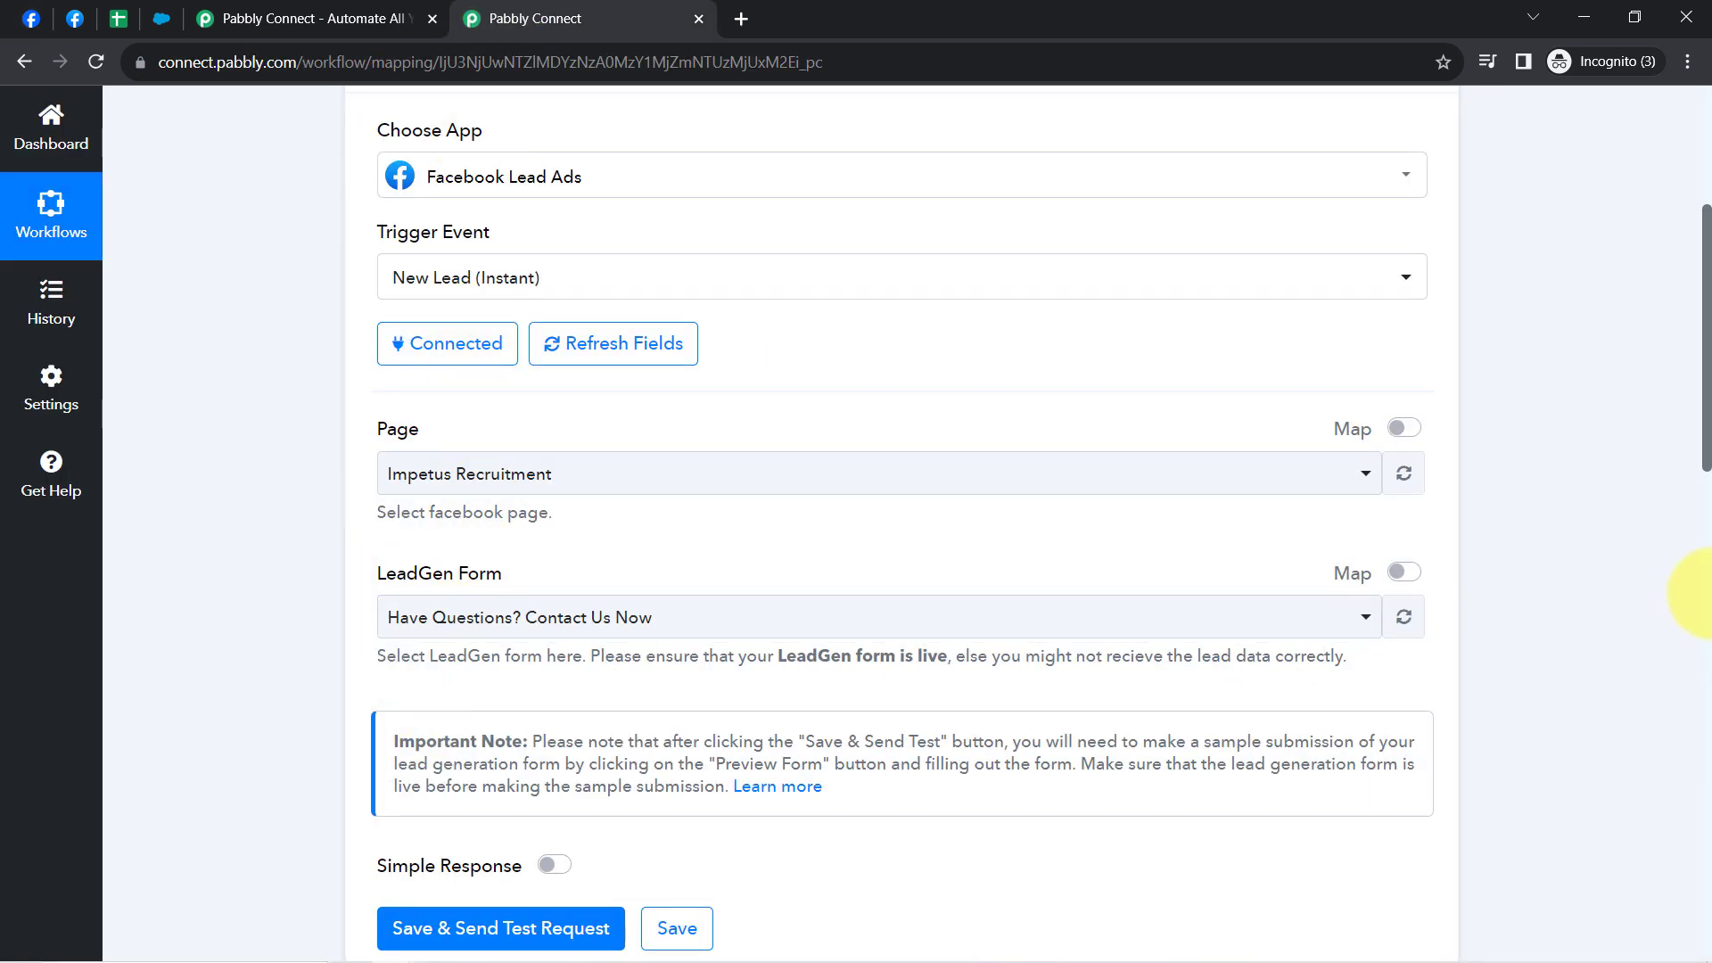
scroll(1707, 464, down, 4)
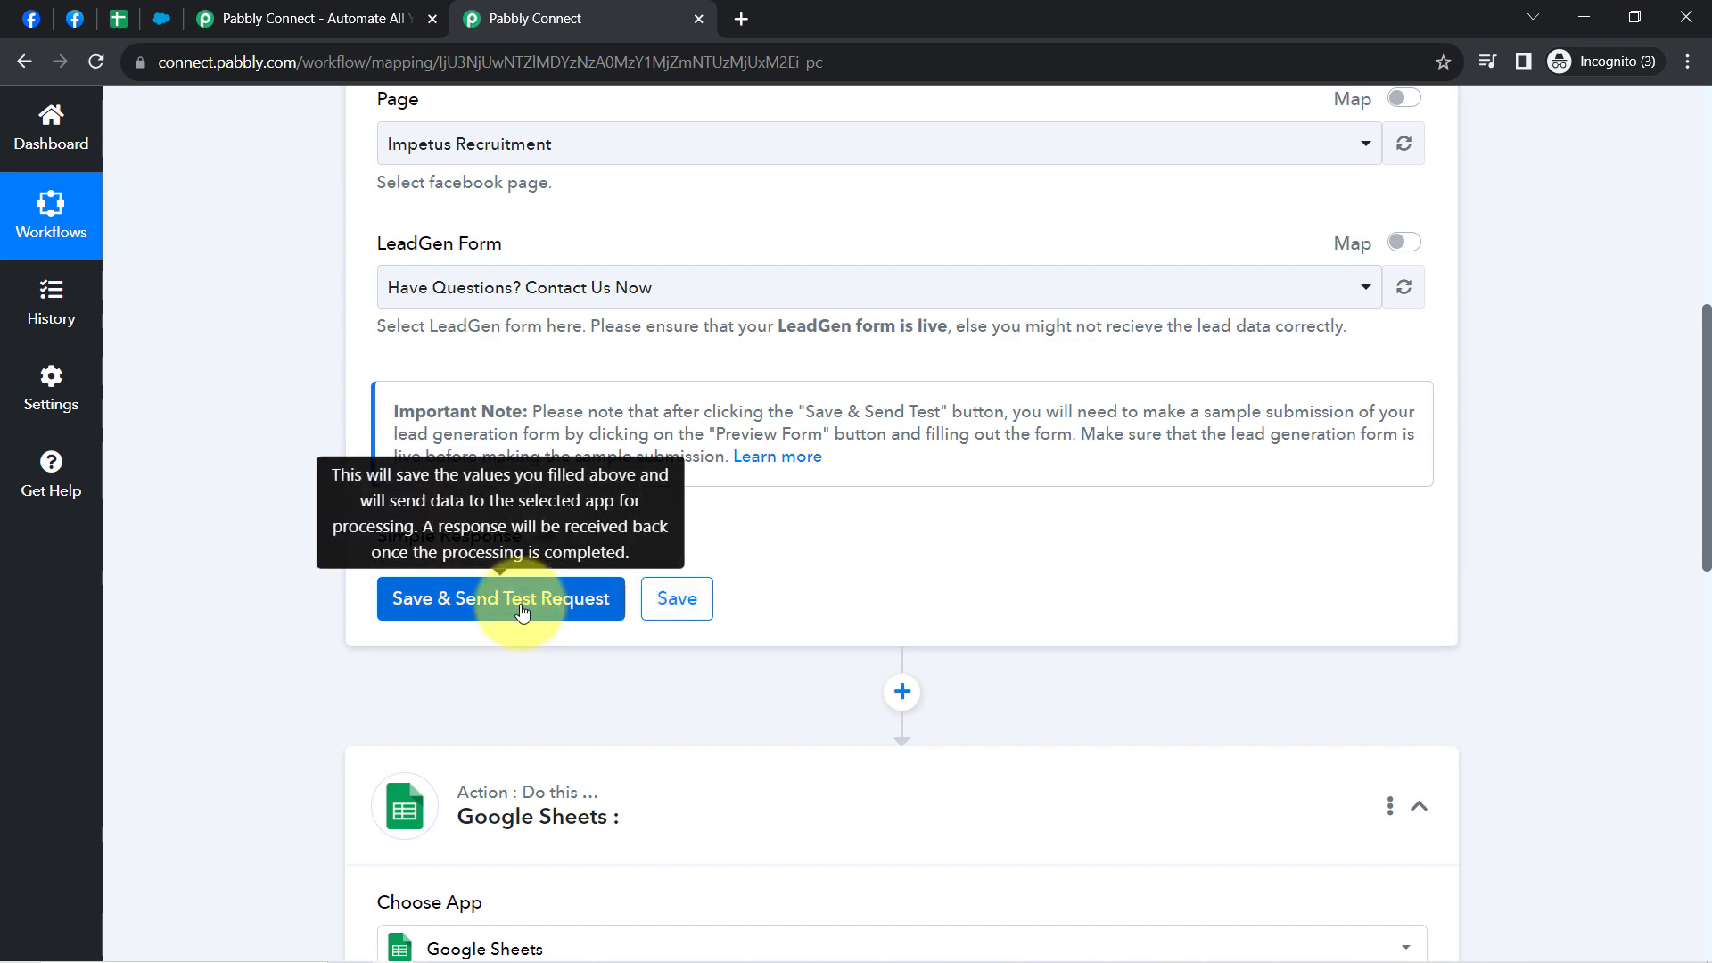
Save the Facebook Lead Ads trigger, confirm resending its test request and read the note about making a sample submission
click(585, 599)
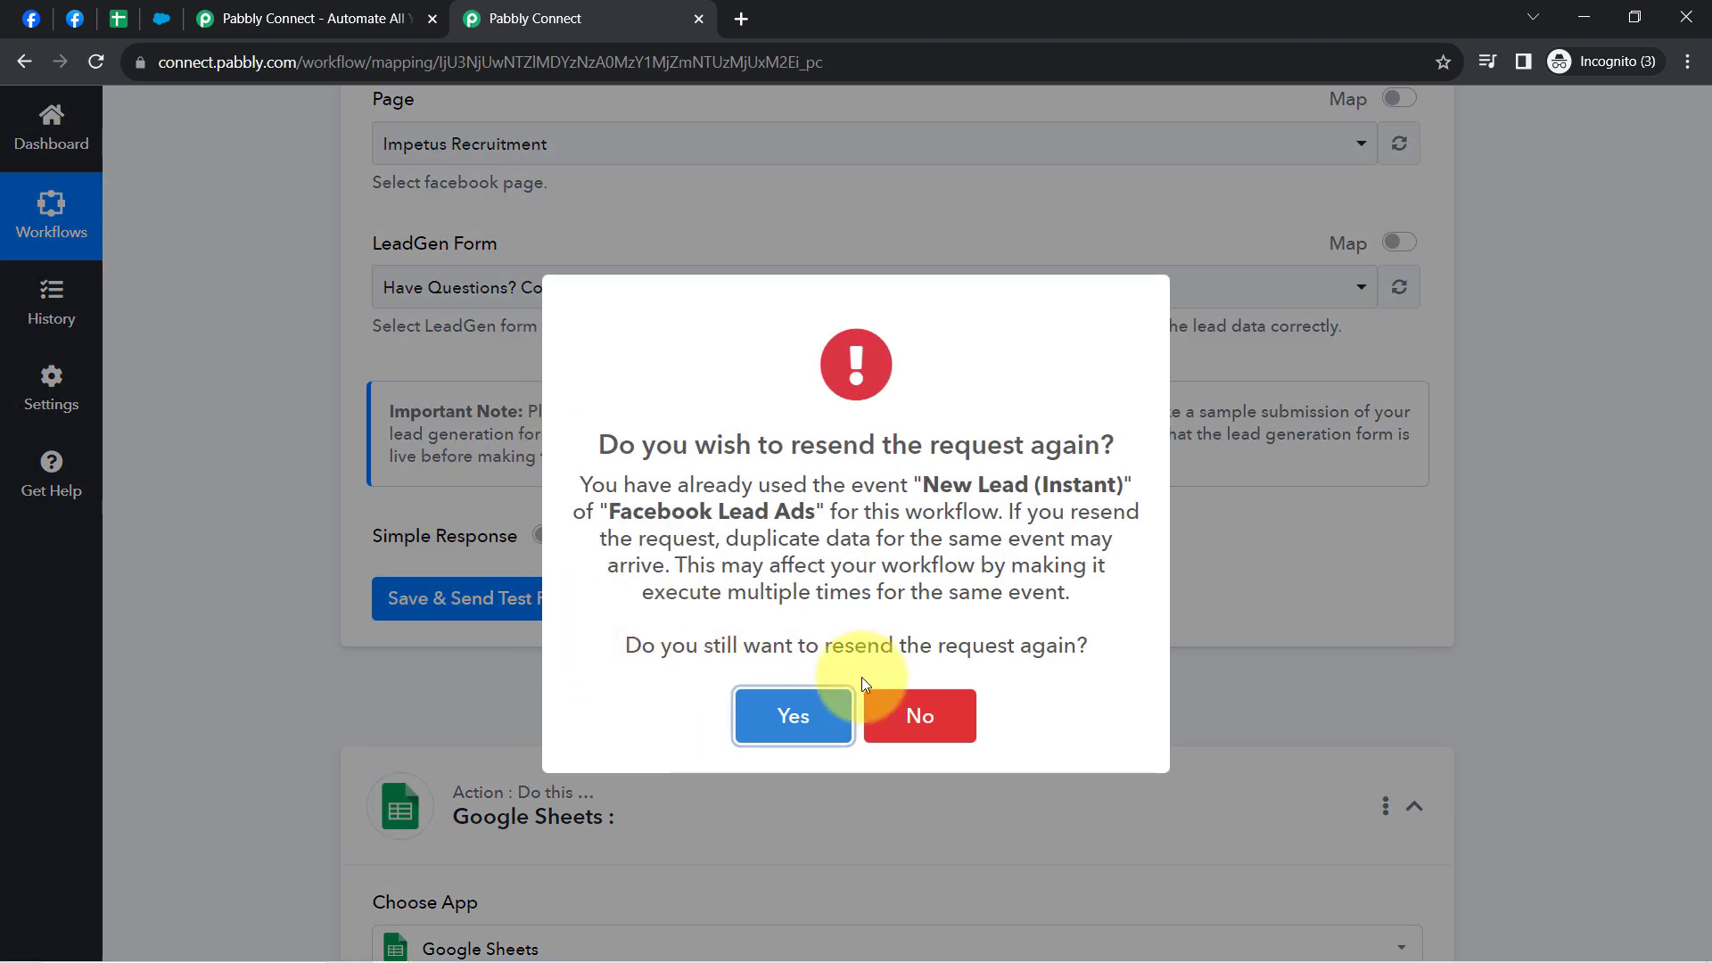
click(796, 723)
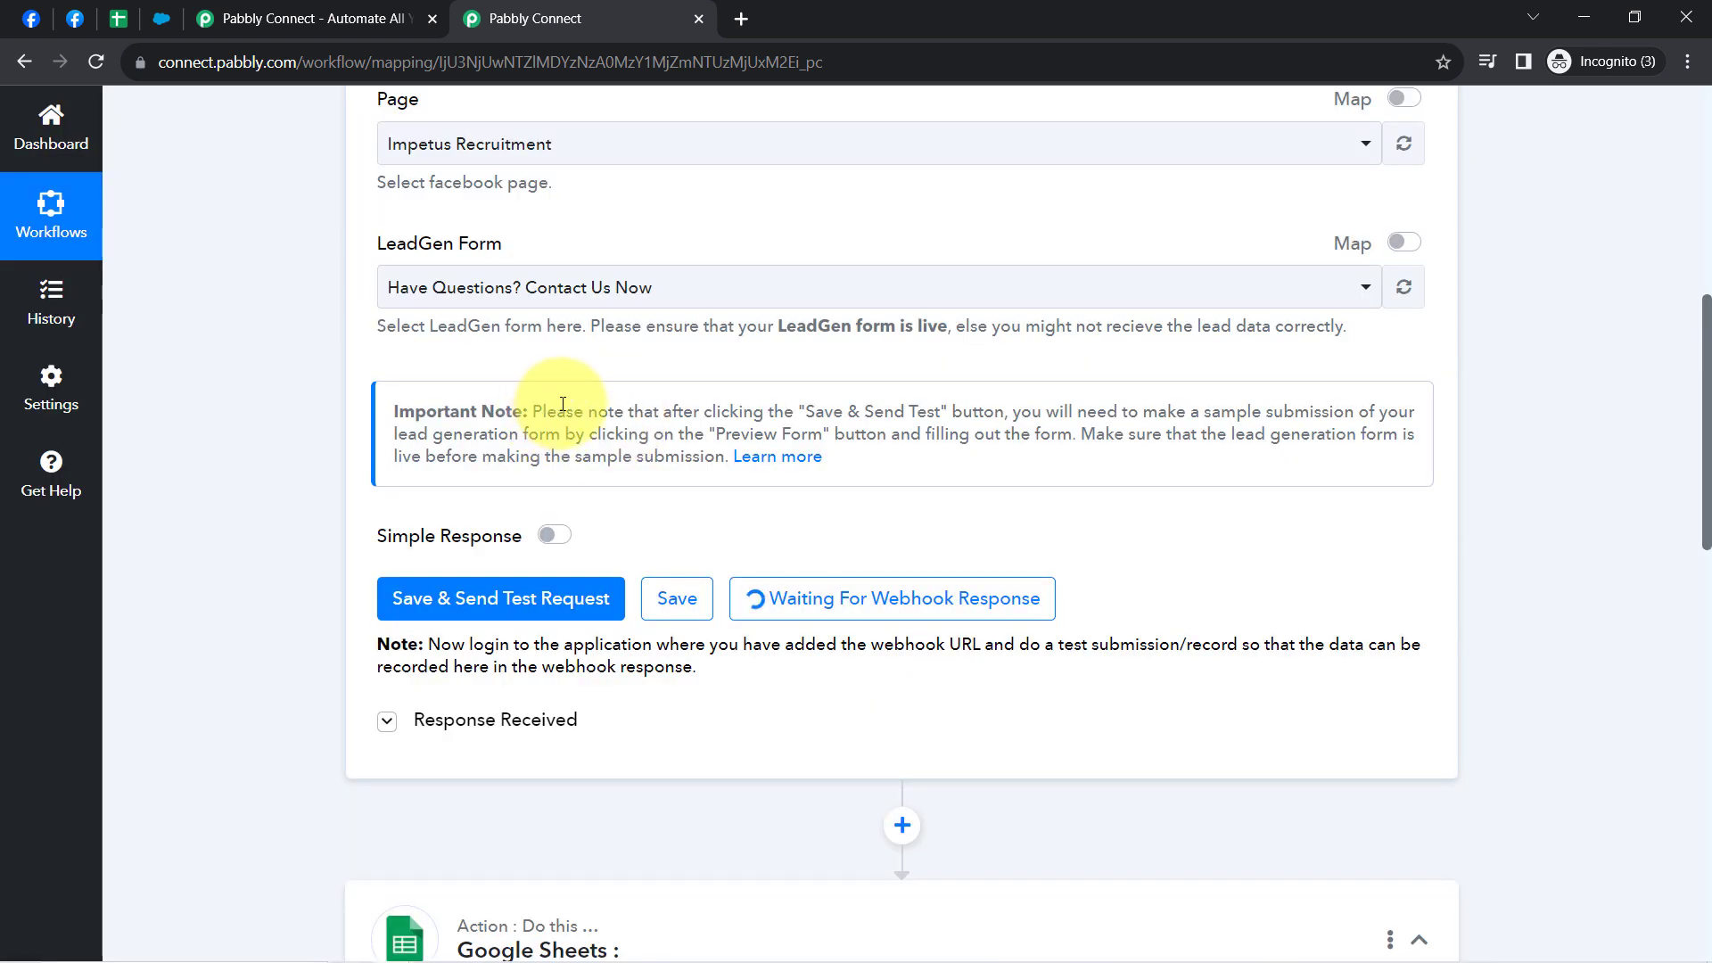
drag(580, 410, 572, 443)
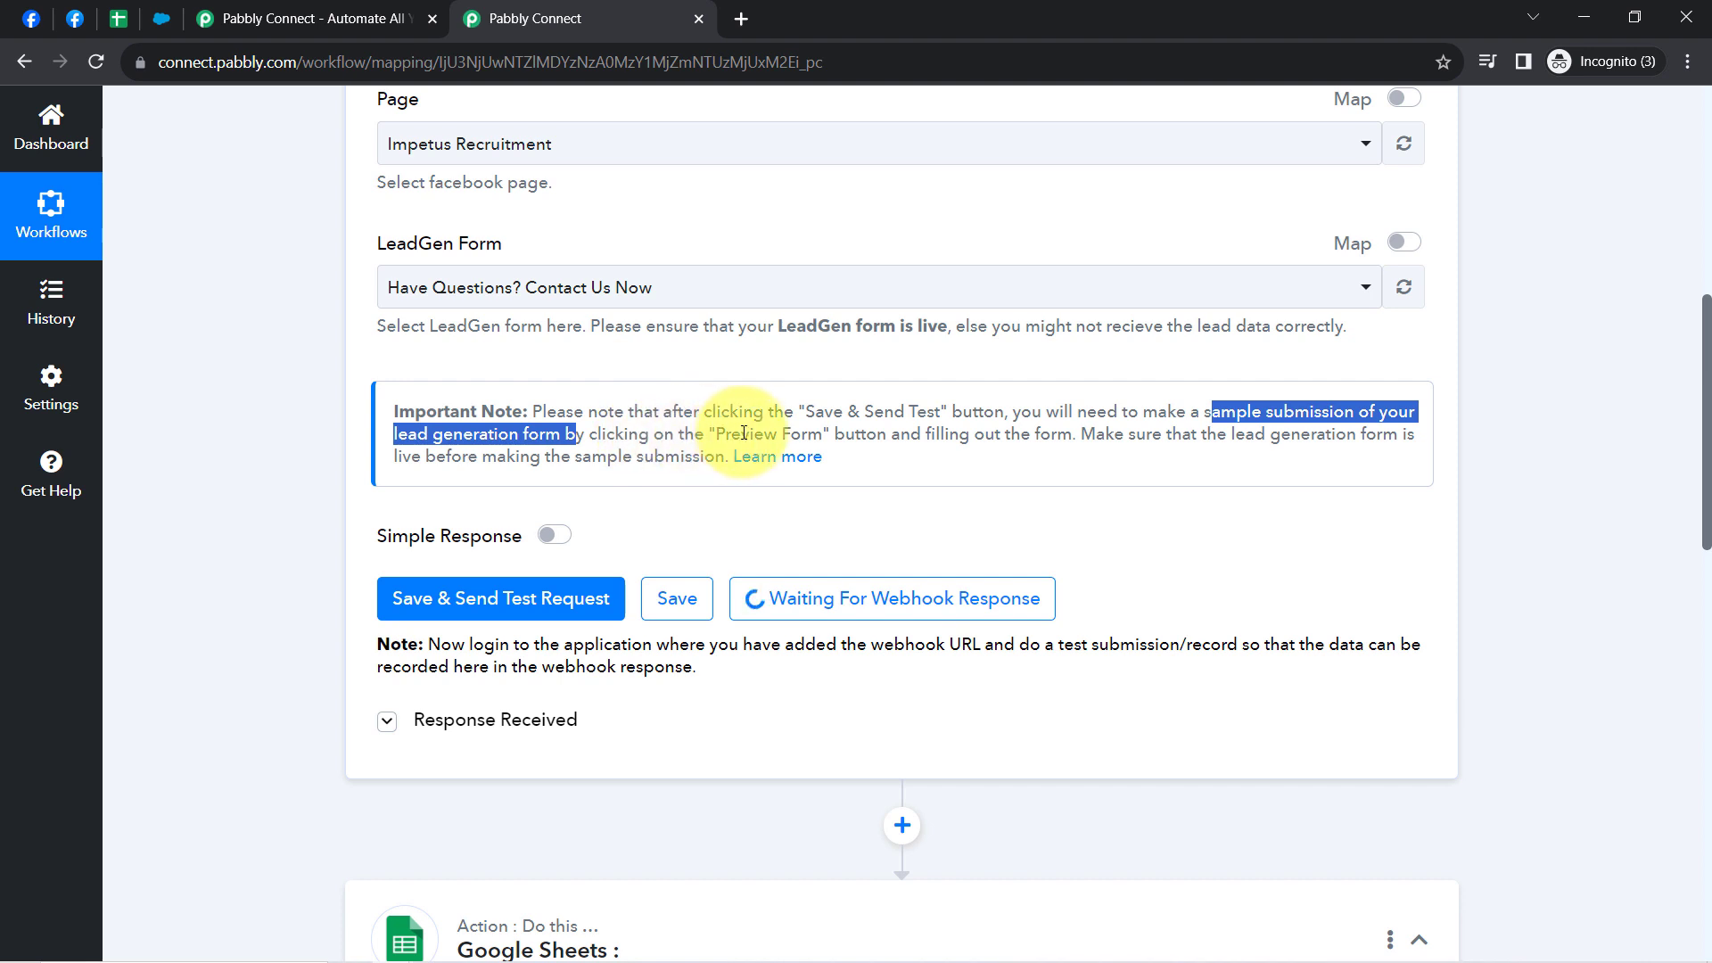
drag(741, 435, 836, 437)
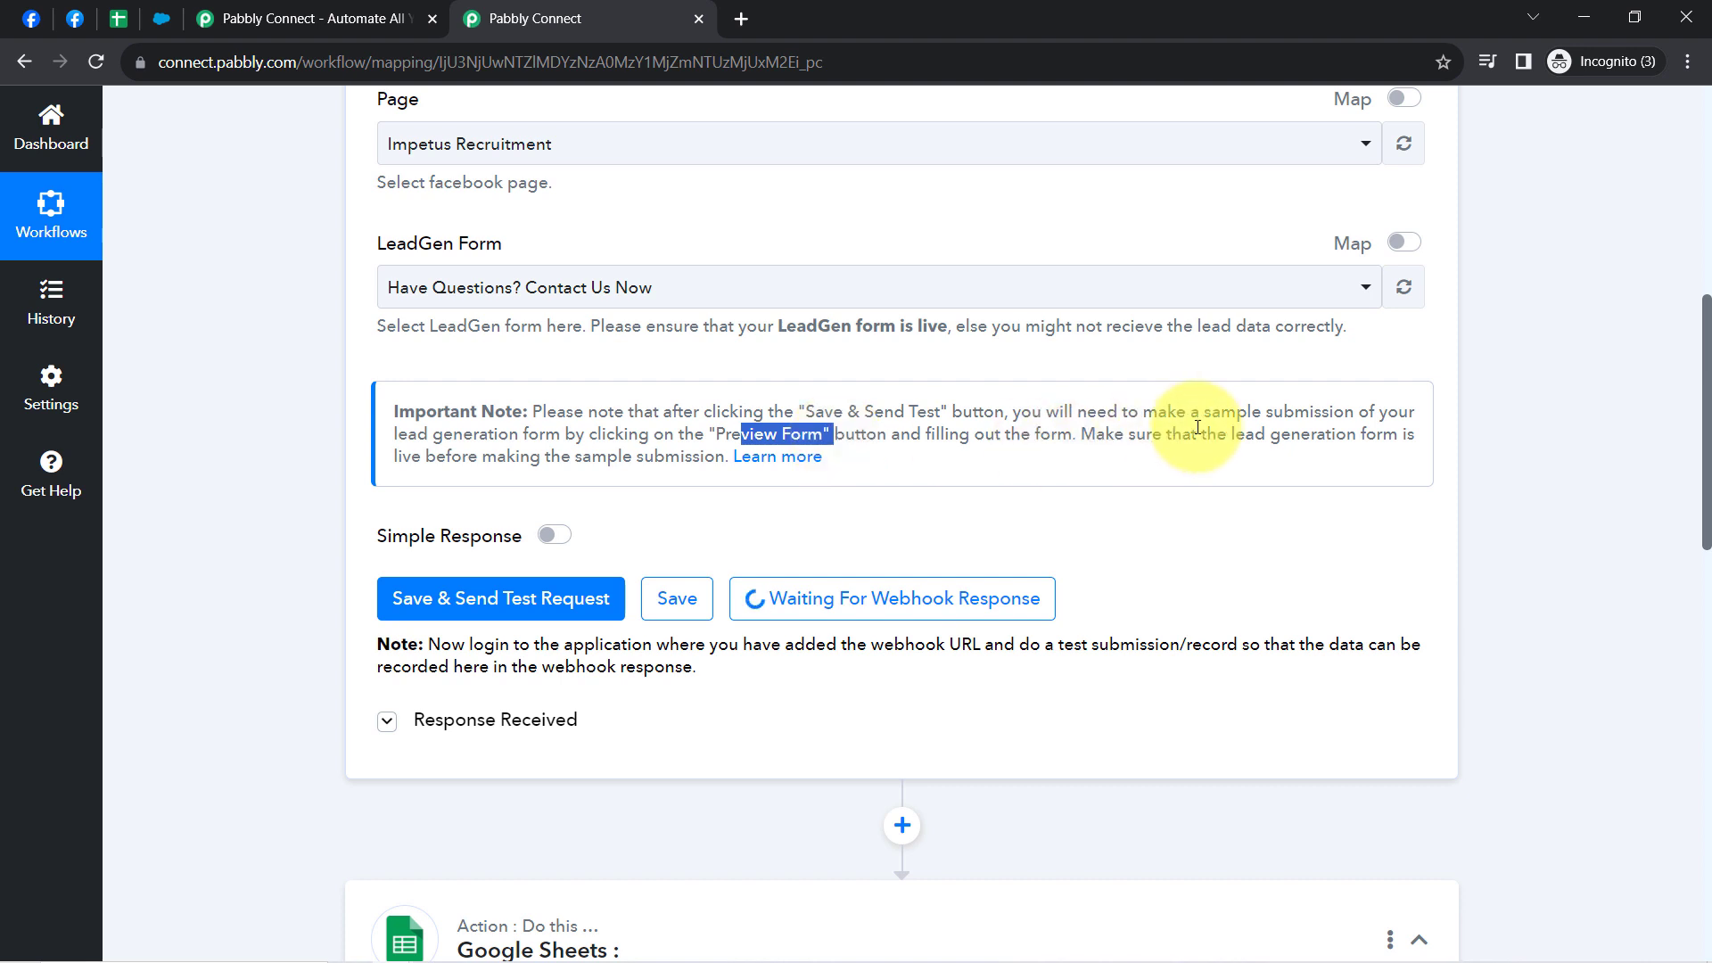
drag(1176, 415, 1335, 414)
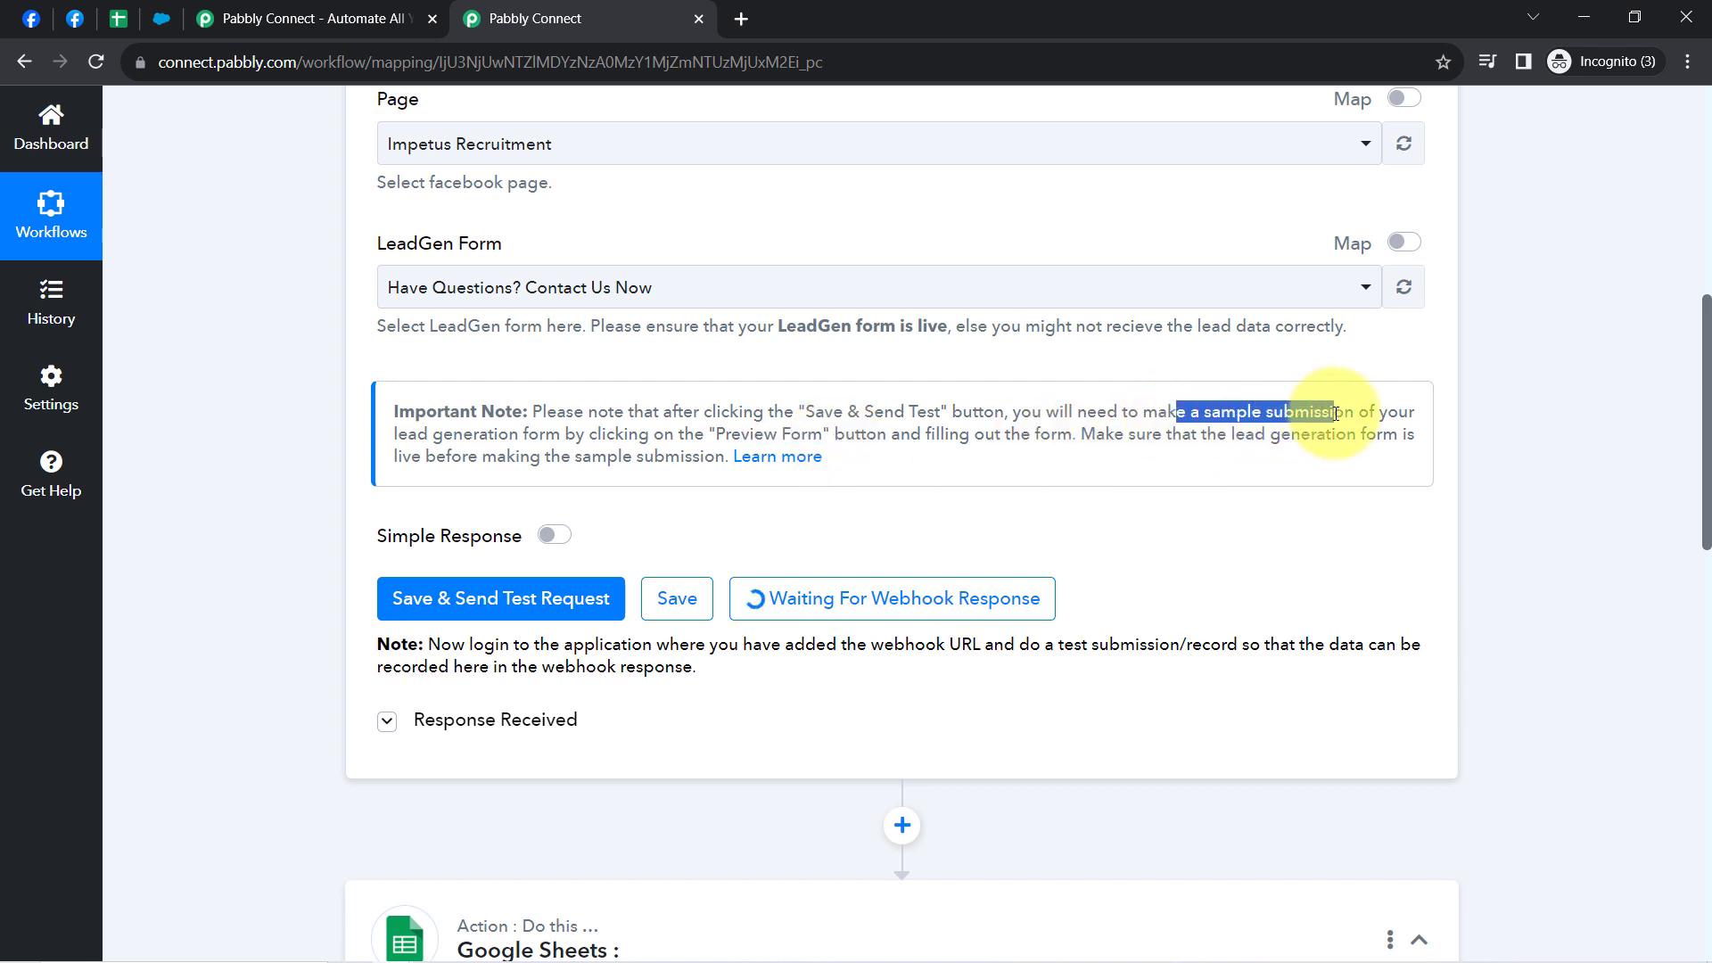
Open the note's linked help thread and follow it to Meta's Lead Ads Testing Tool
click(778, 457)
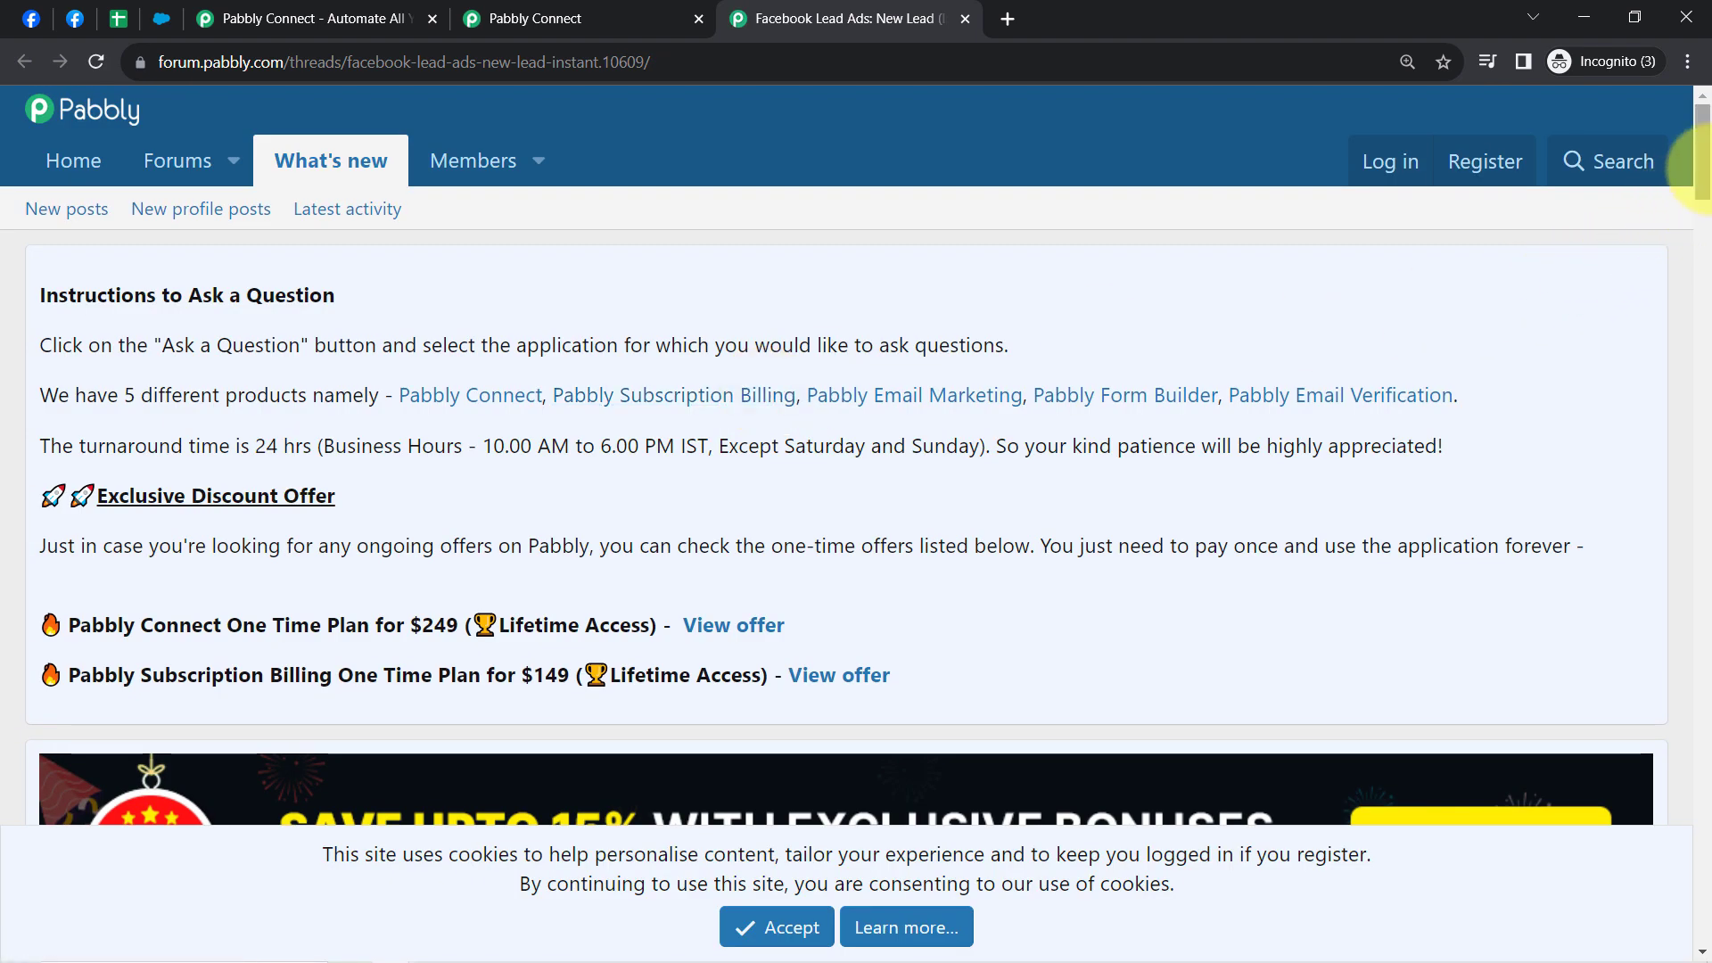
drag(1702, 169, 1707, 557)
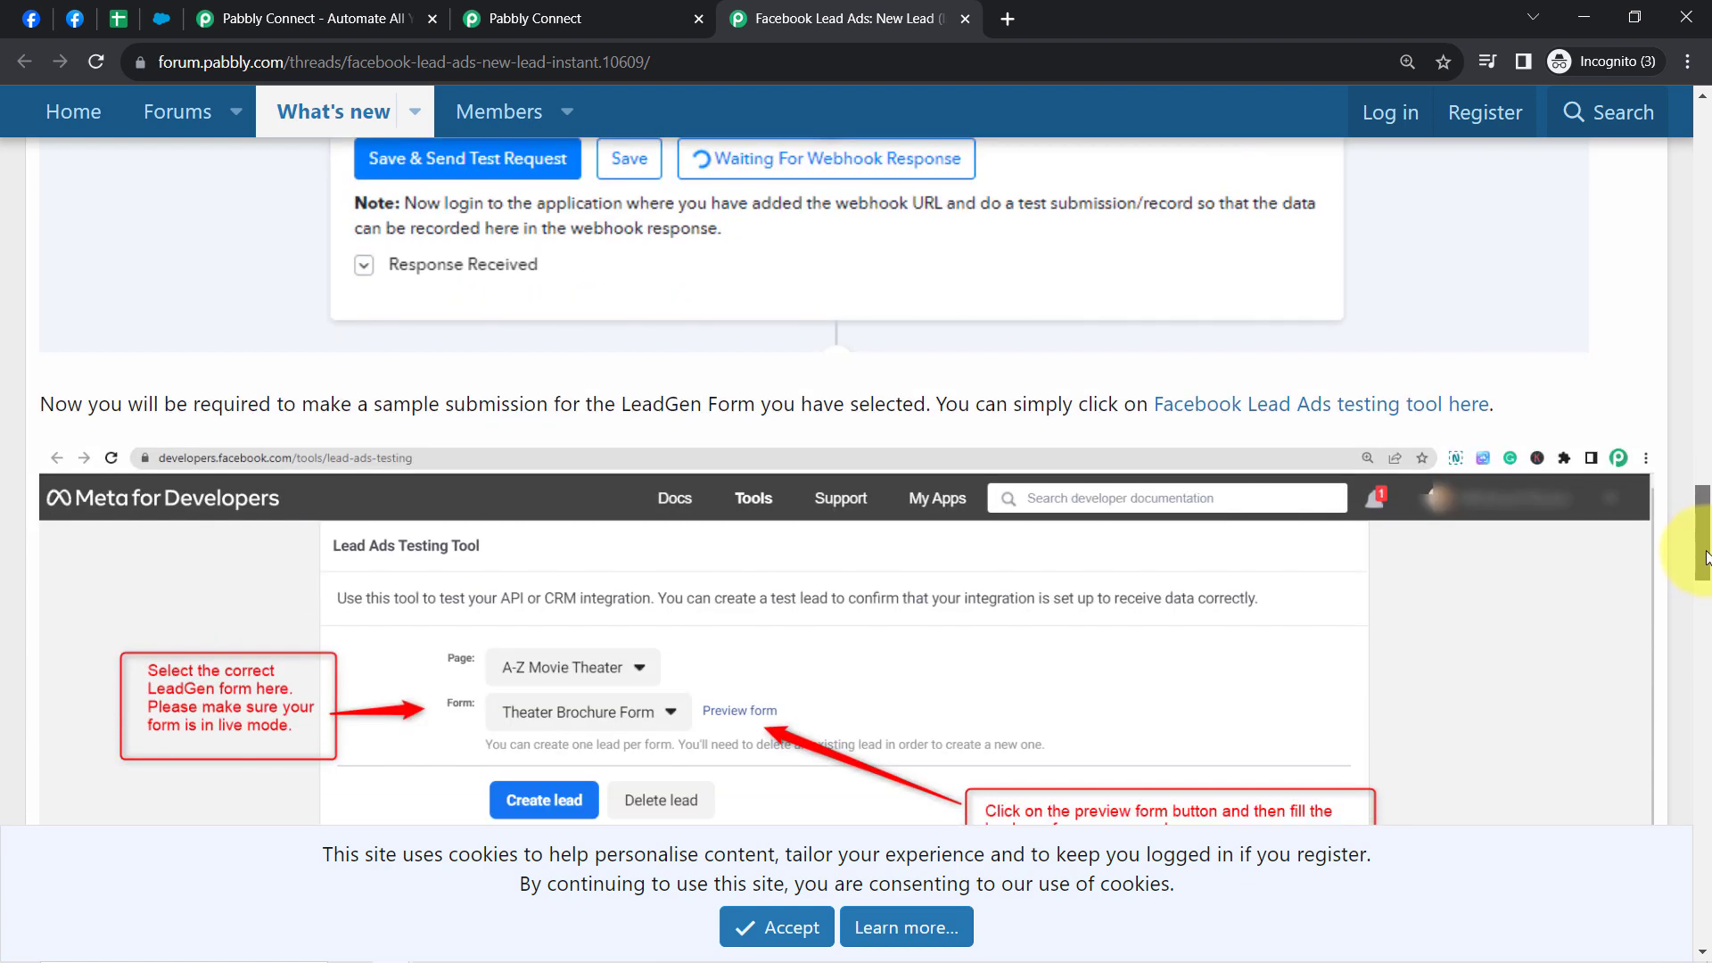
click(1280, 408)
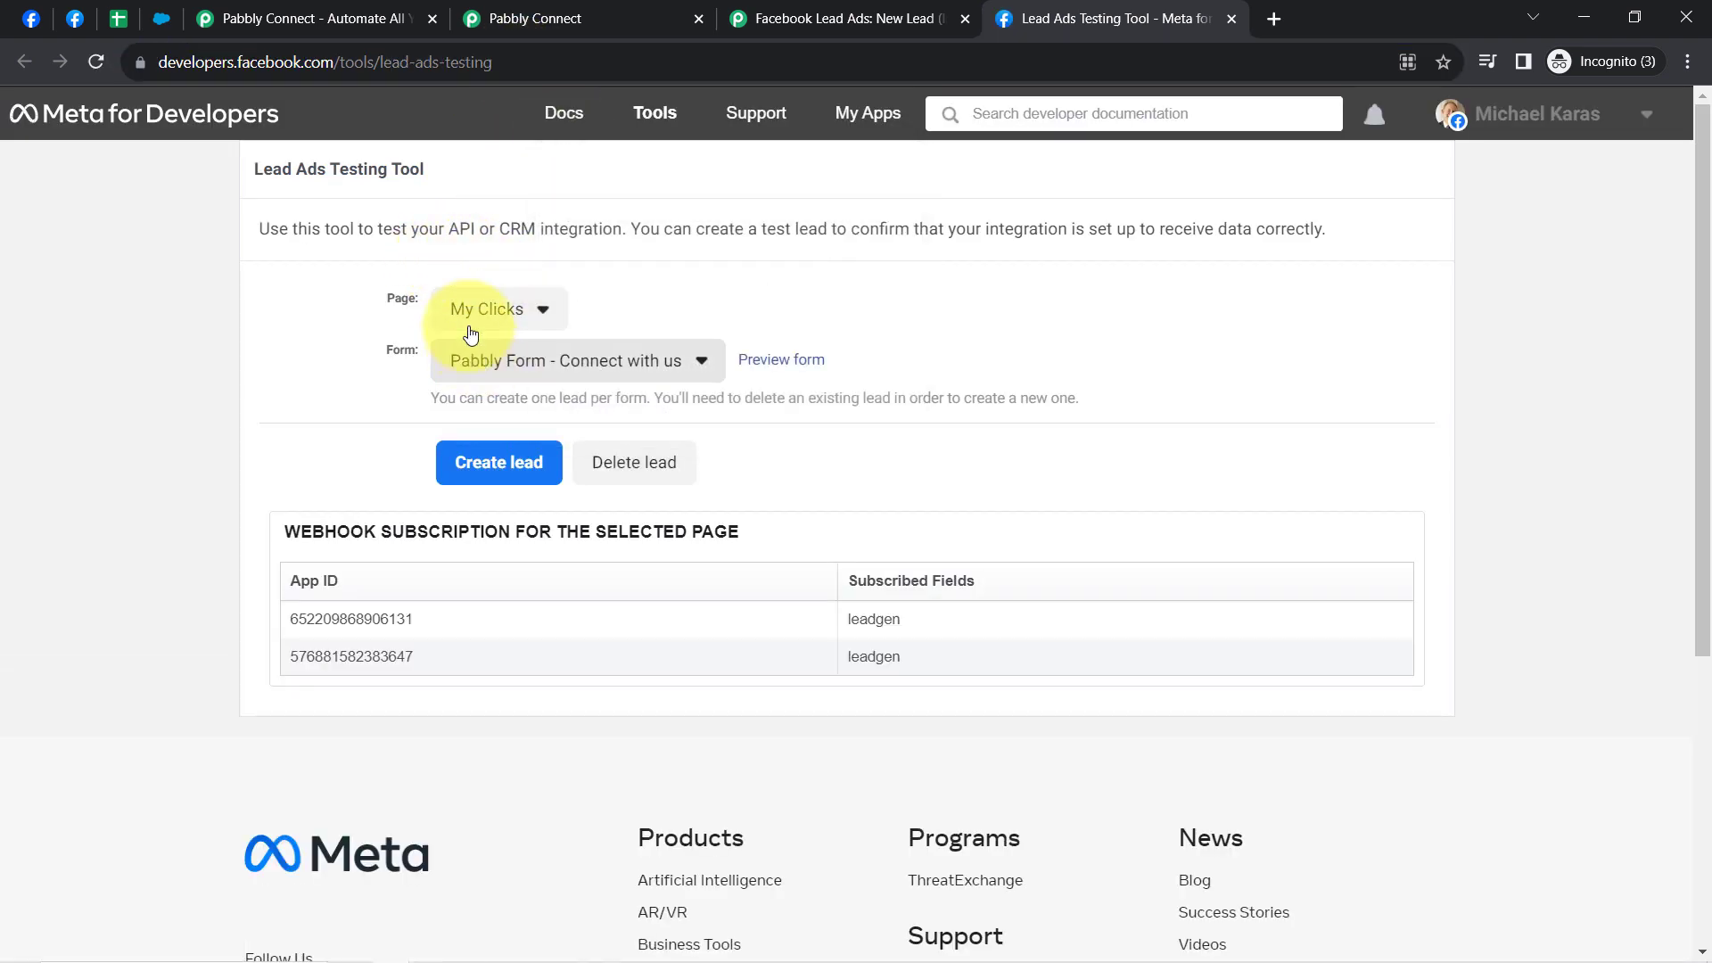
Choose the Impetus Recruitment page and its "Have Questions? Contact Us Now" form in the testing tool, and preview the form
click(483, 319)
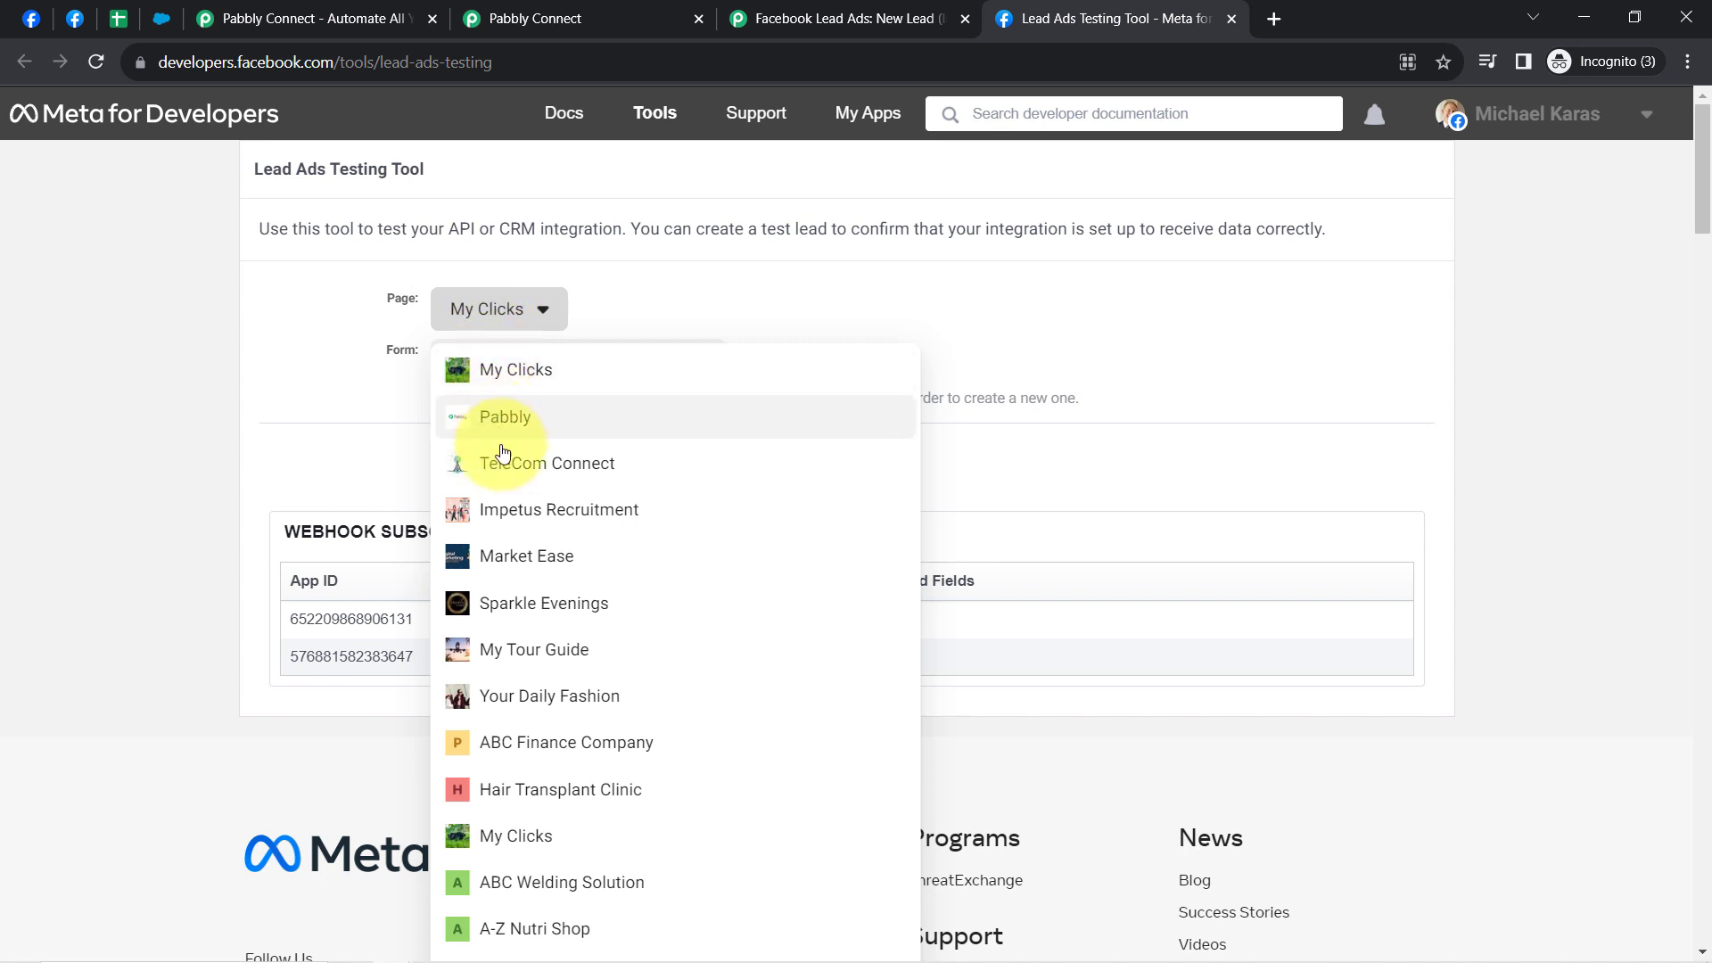
click(560, 513)
click(500, 364)
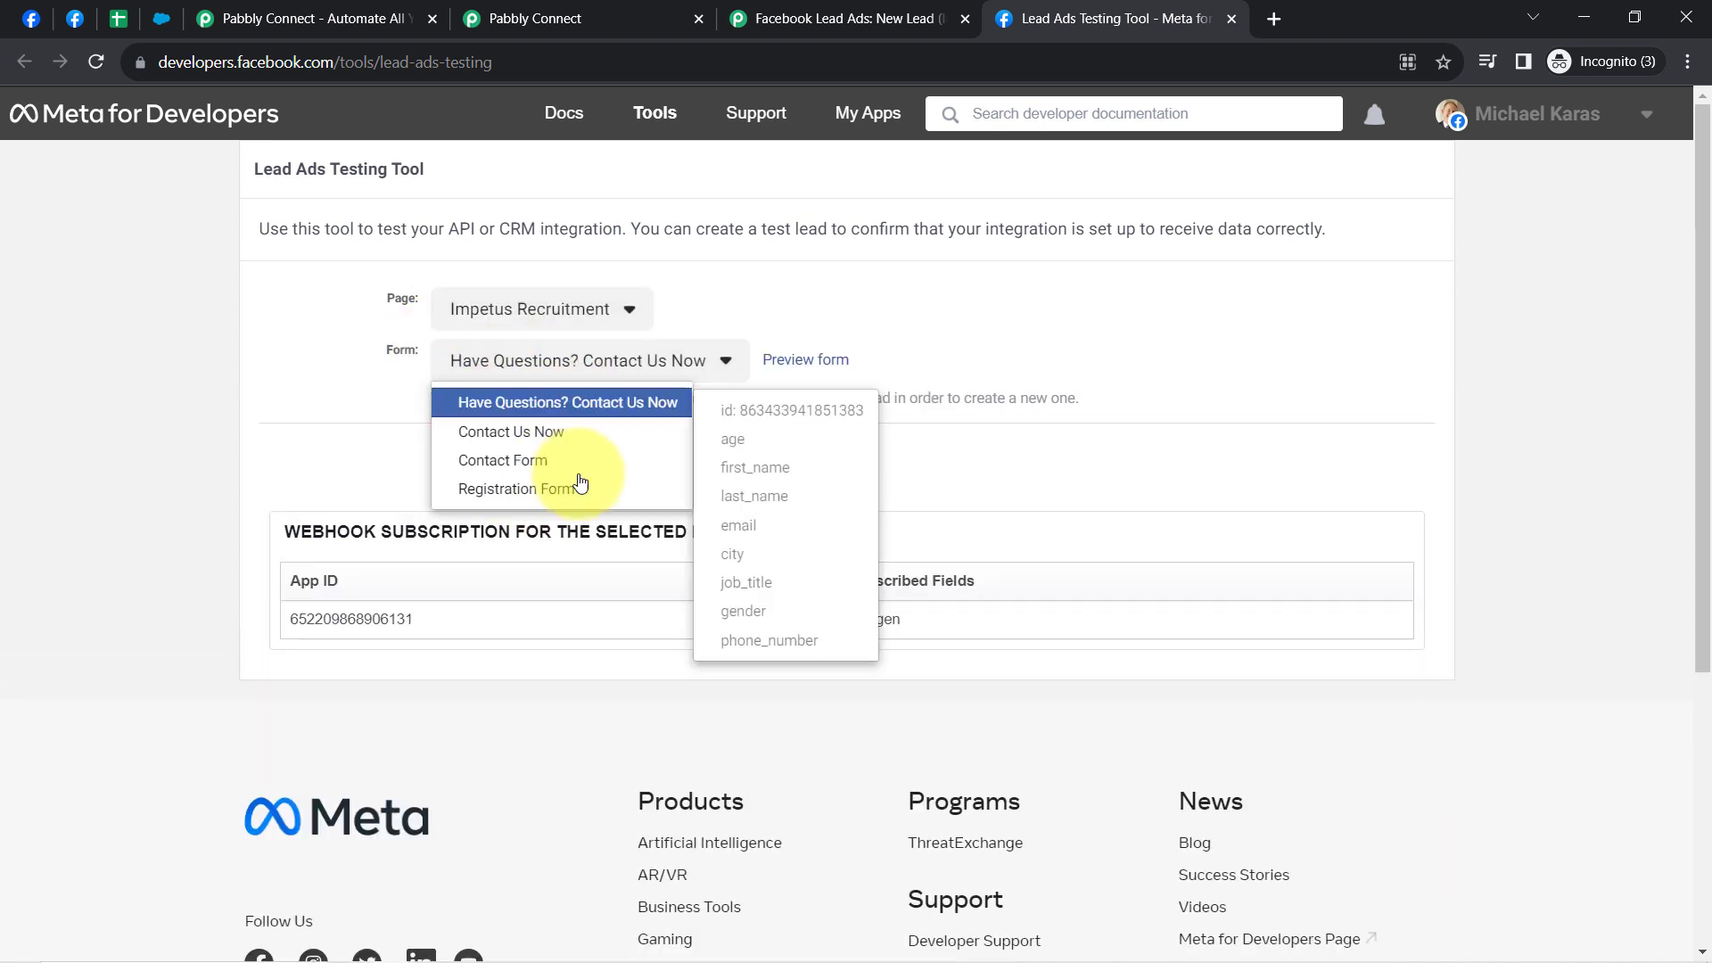
click(500, 403)
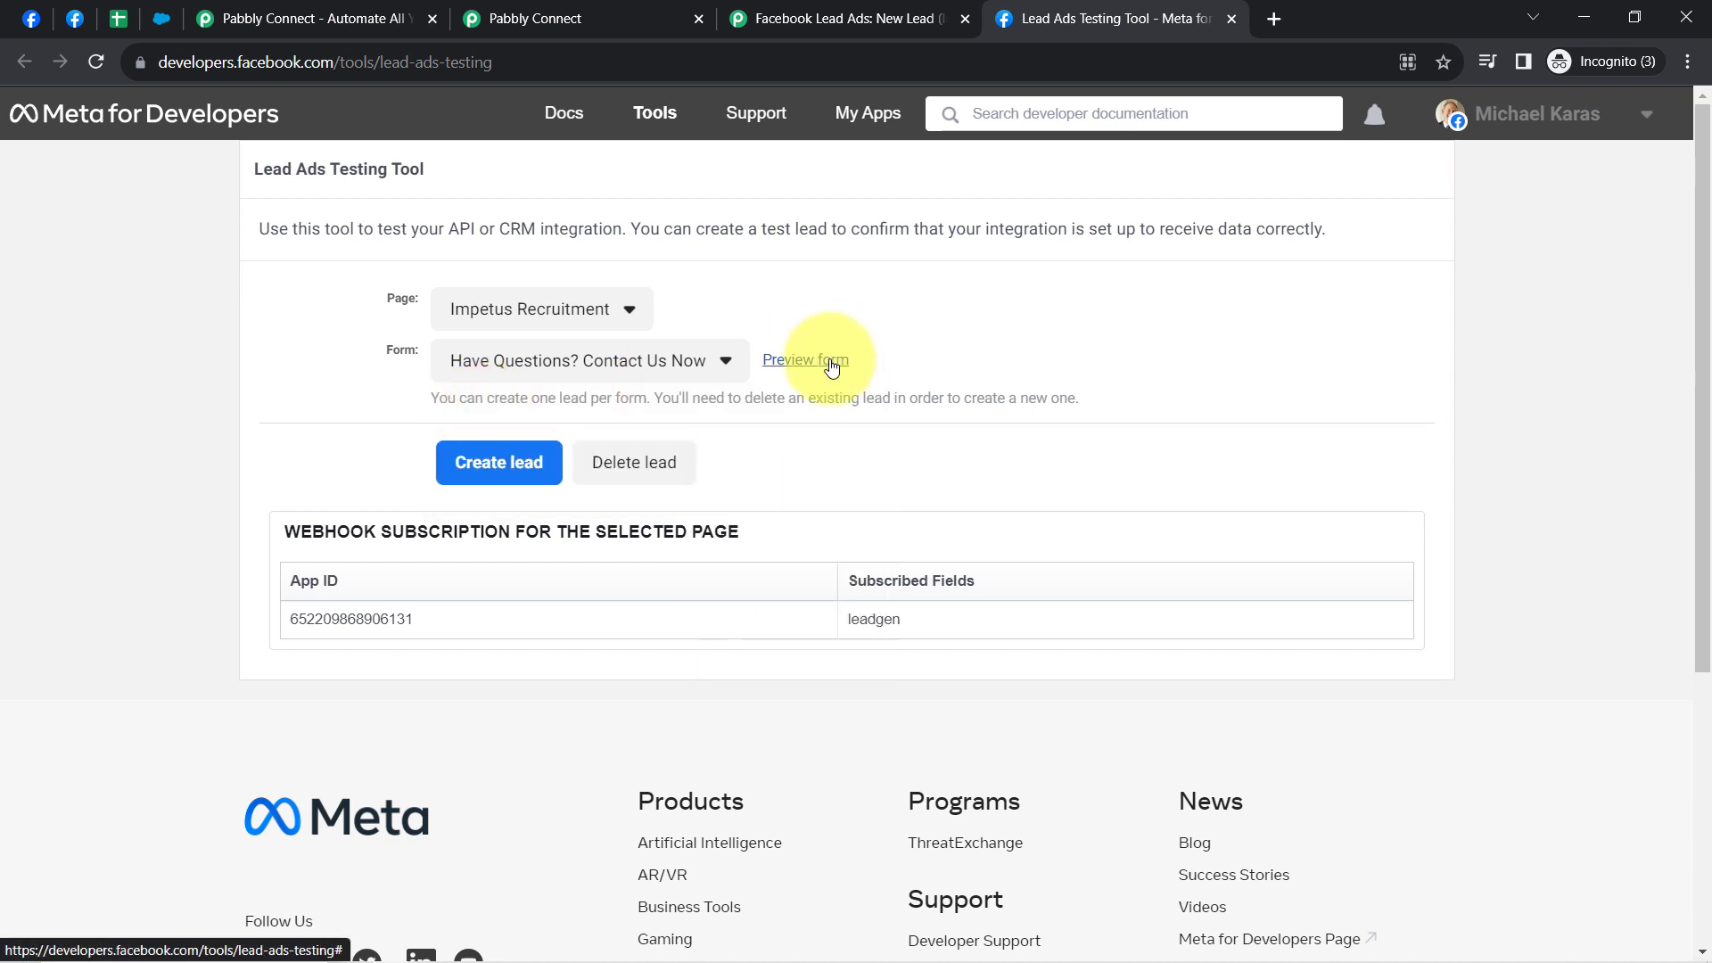
click(830, 362)
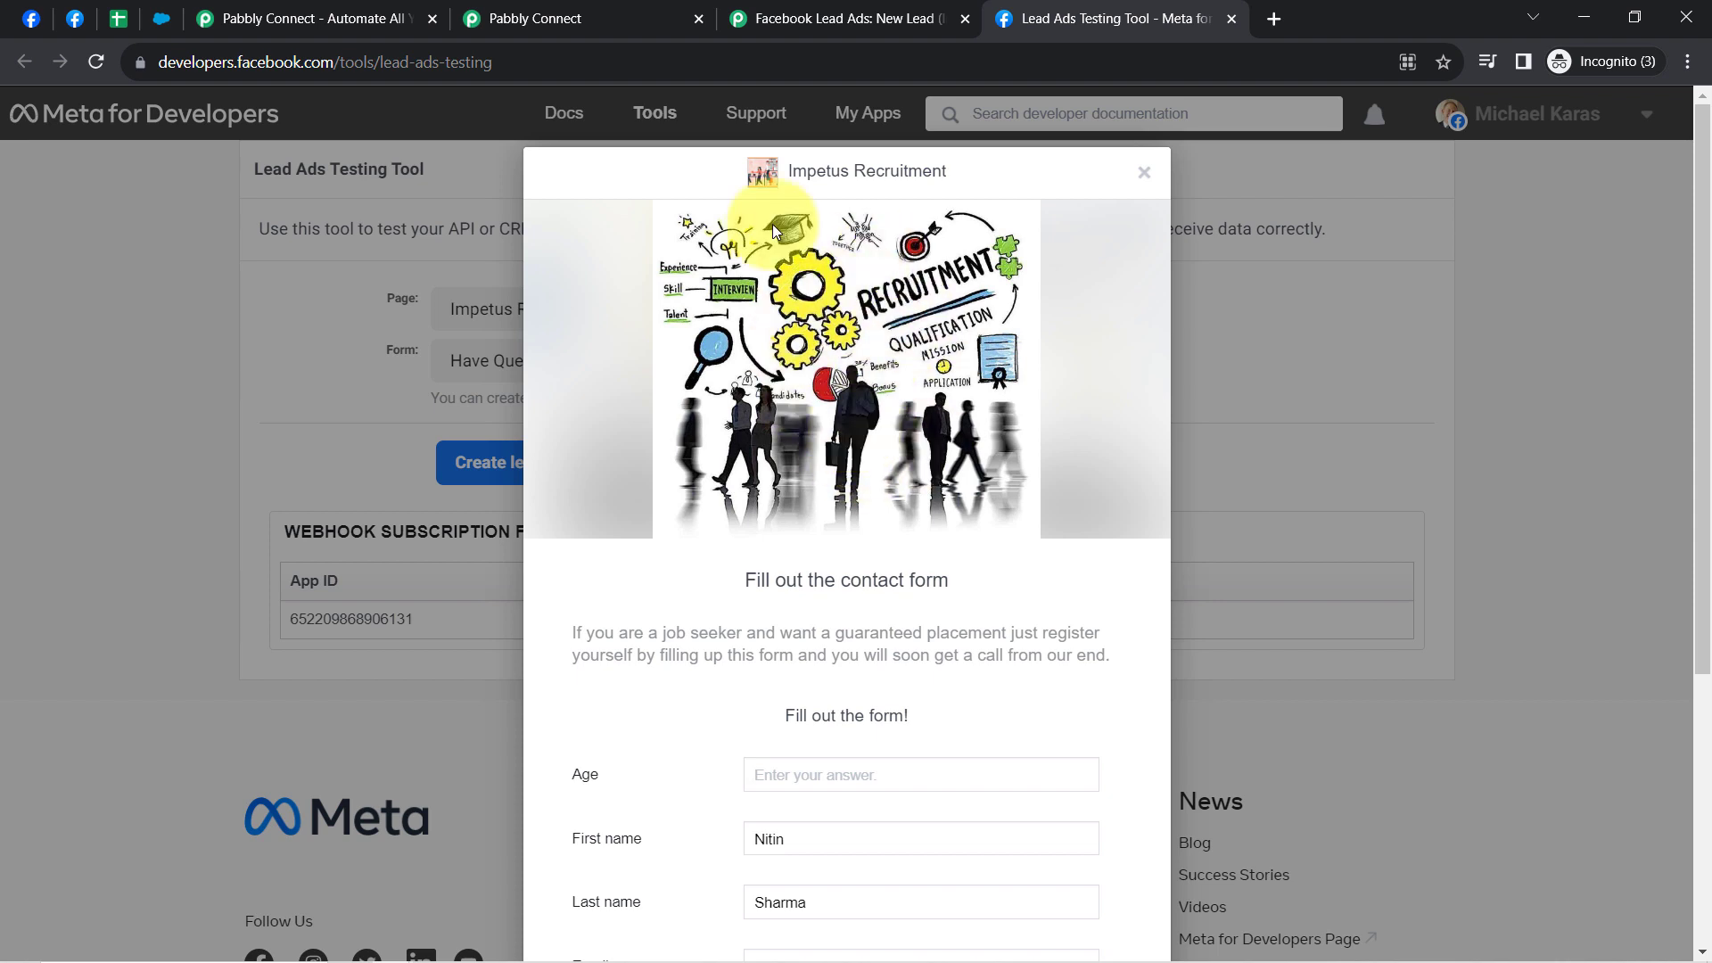
Return to the Pabbly Connect workflow and reread the note's instruction to preview and fill out the form
click(517, 16)
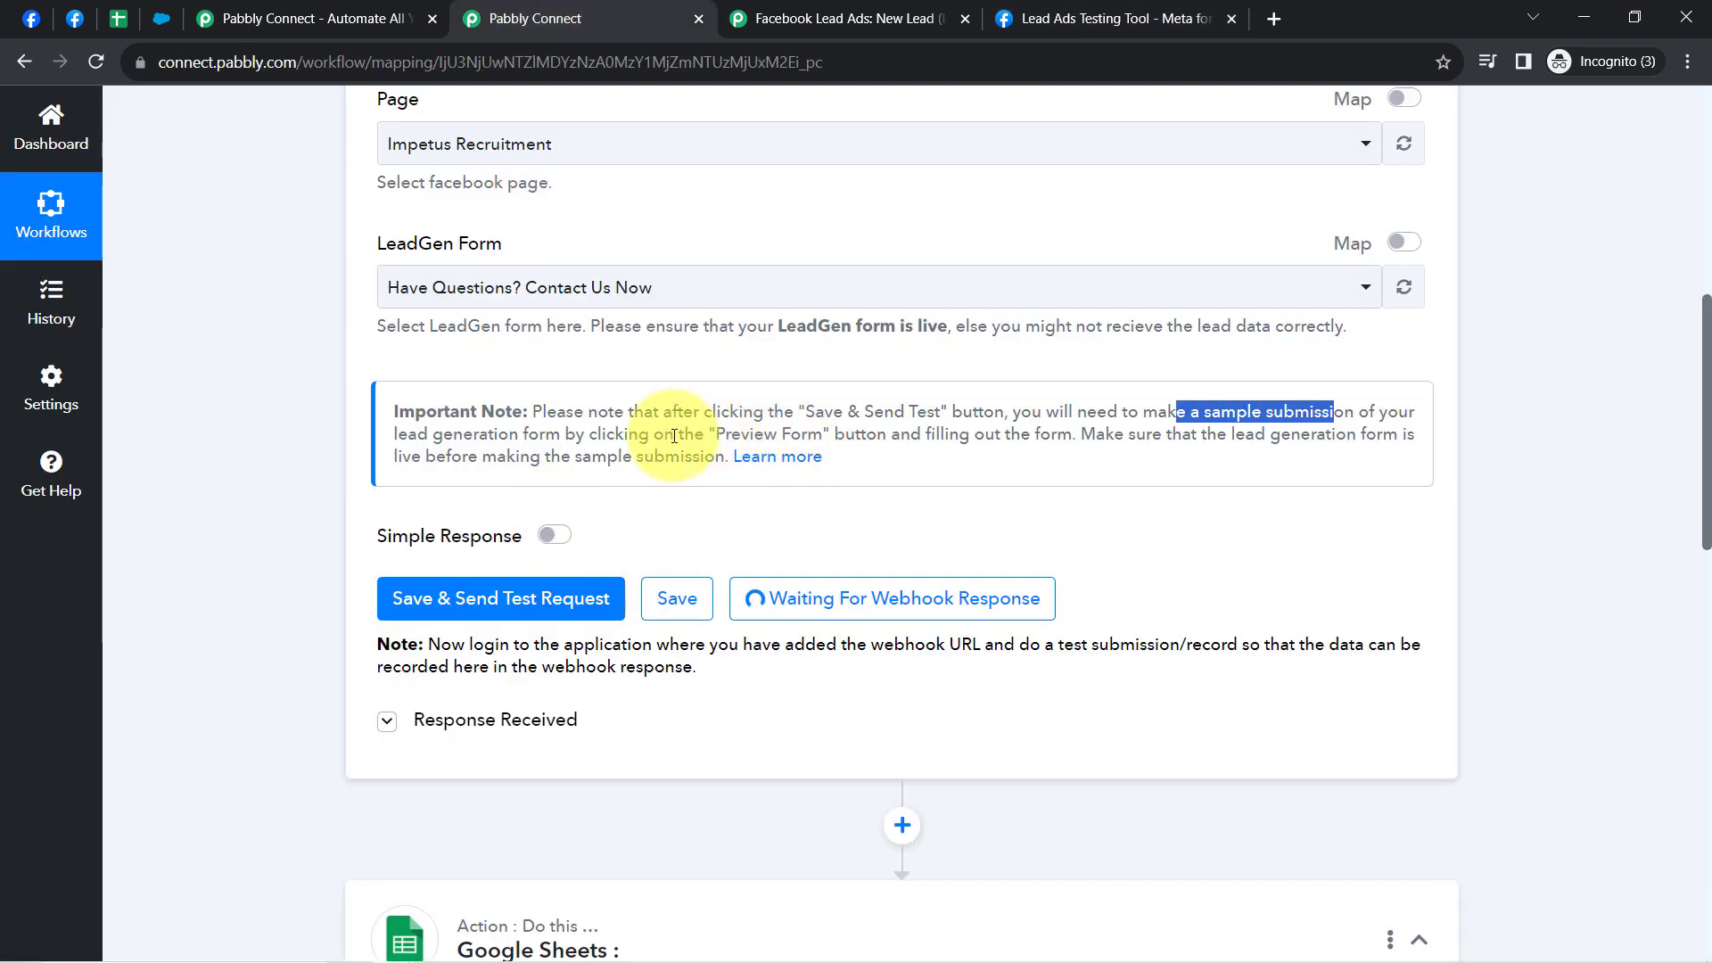
drag(675, 434, 962, 433)
drag(589, 434, 1034, 438)
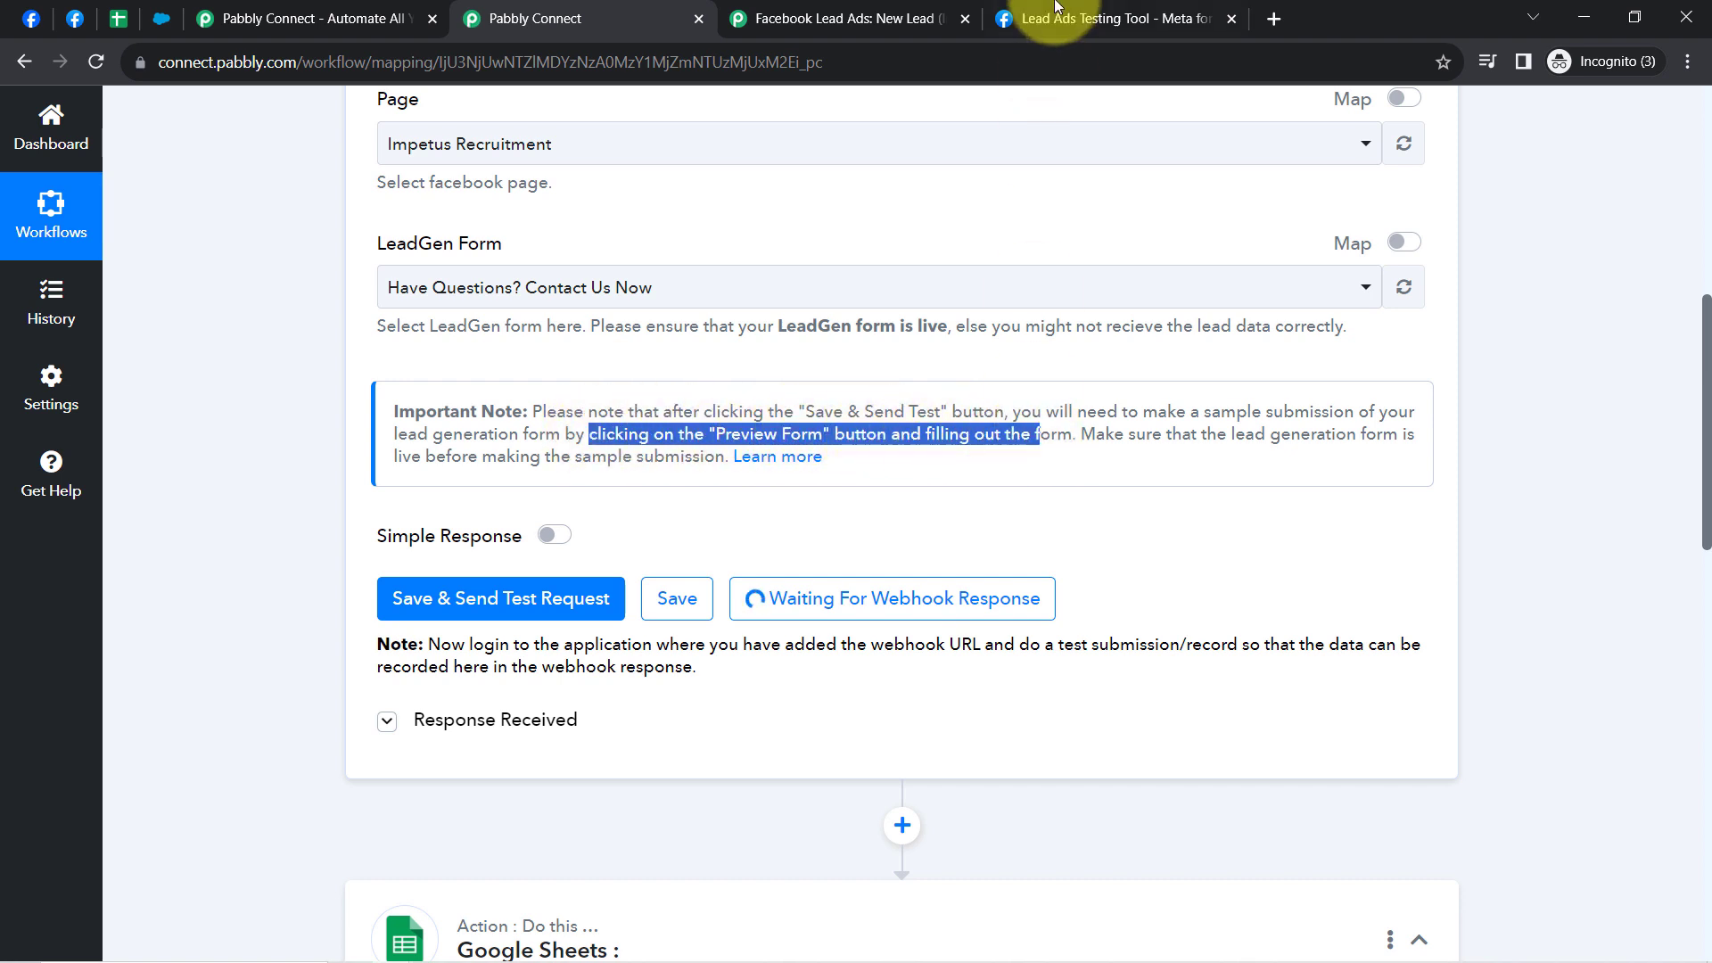
Close the newly opened Lead Ads Testing Tool and help thread pages, keeping the already filled-in form open
click(75, 20)
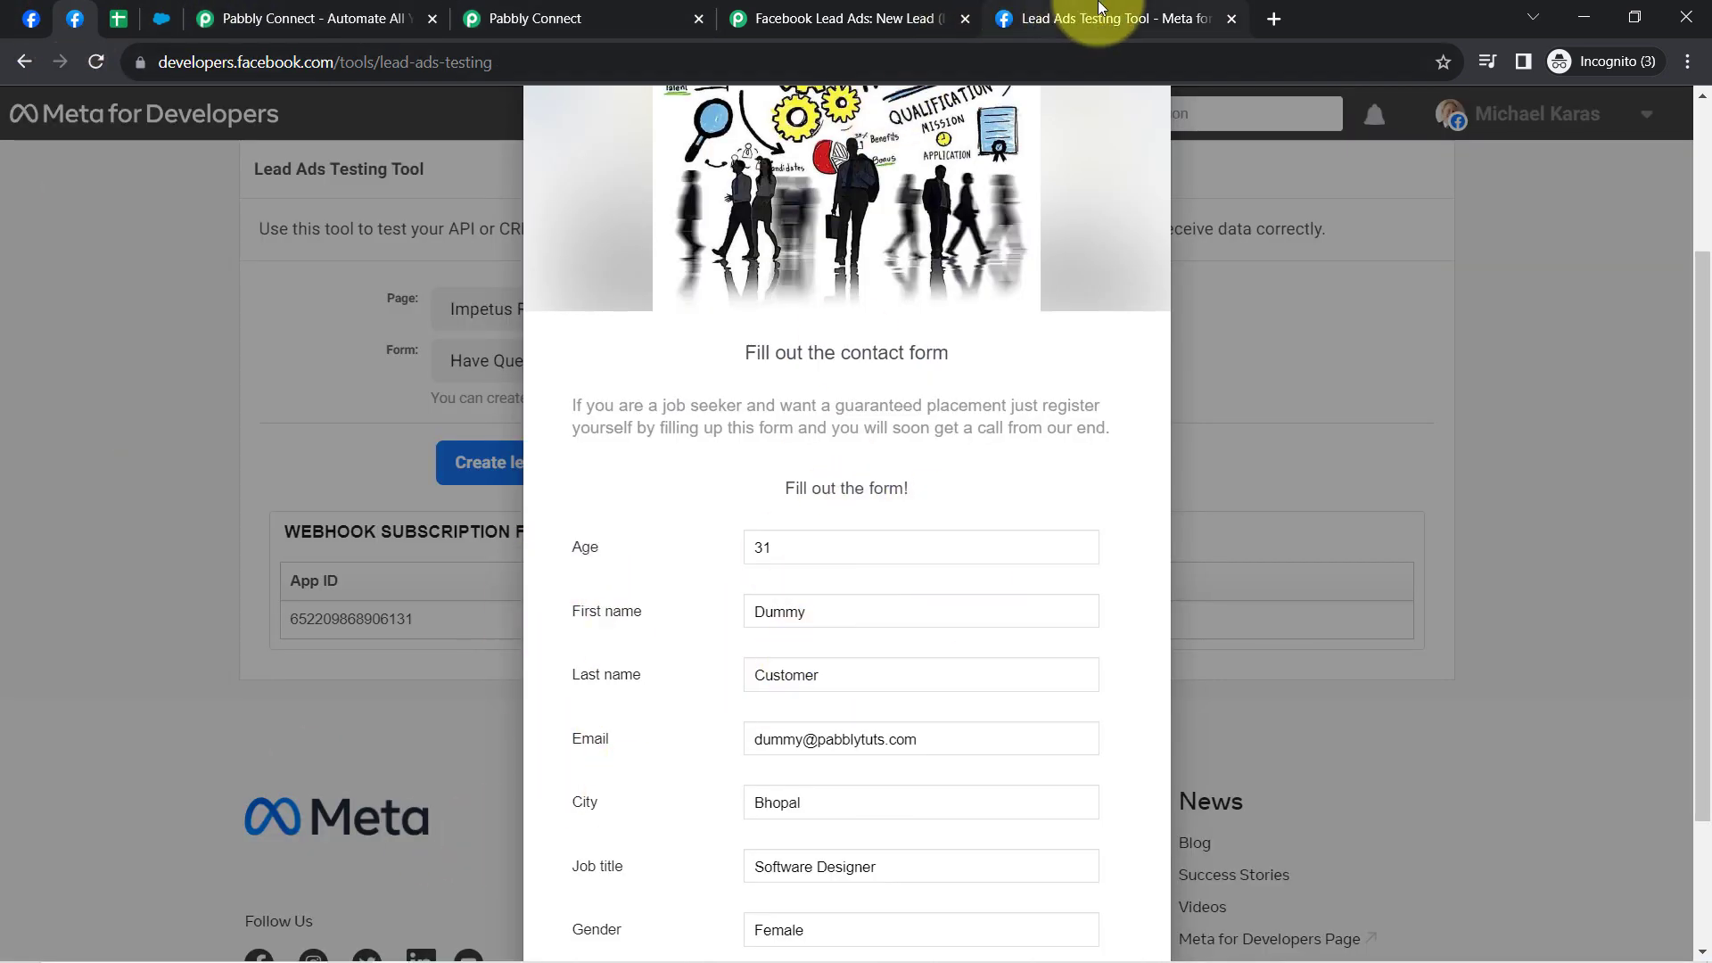
click(1232, 19)
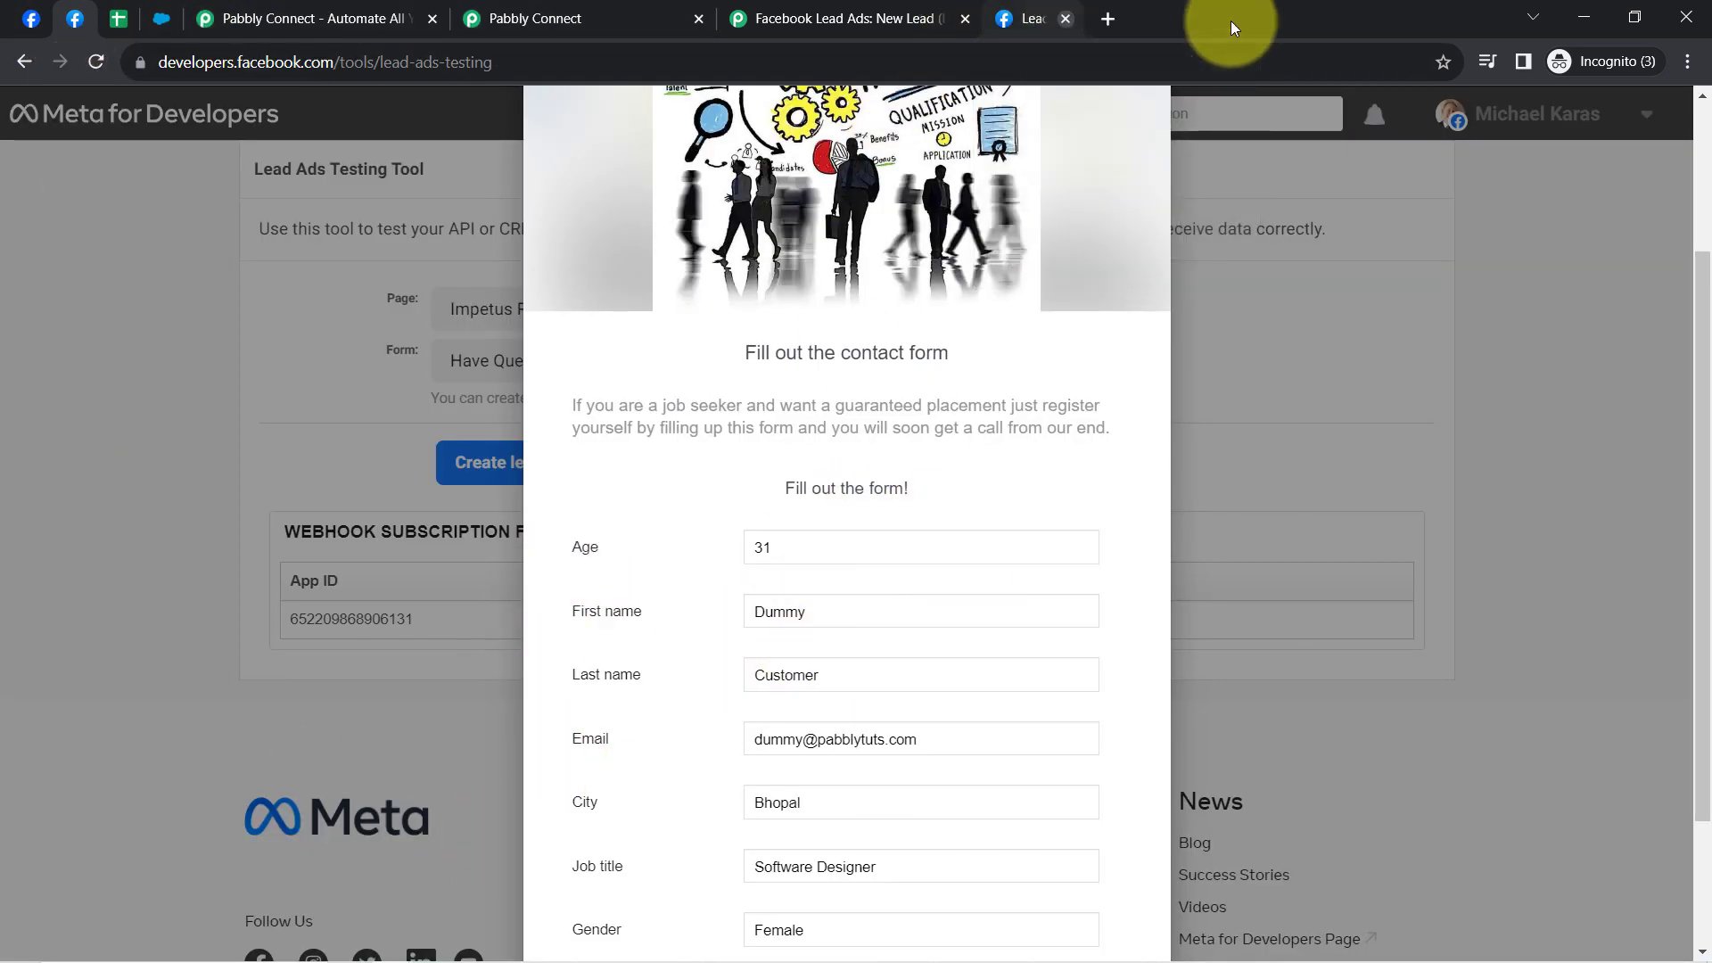
click(961, 19)
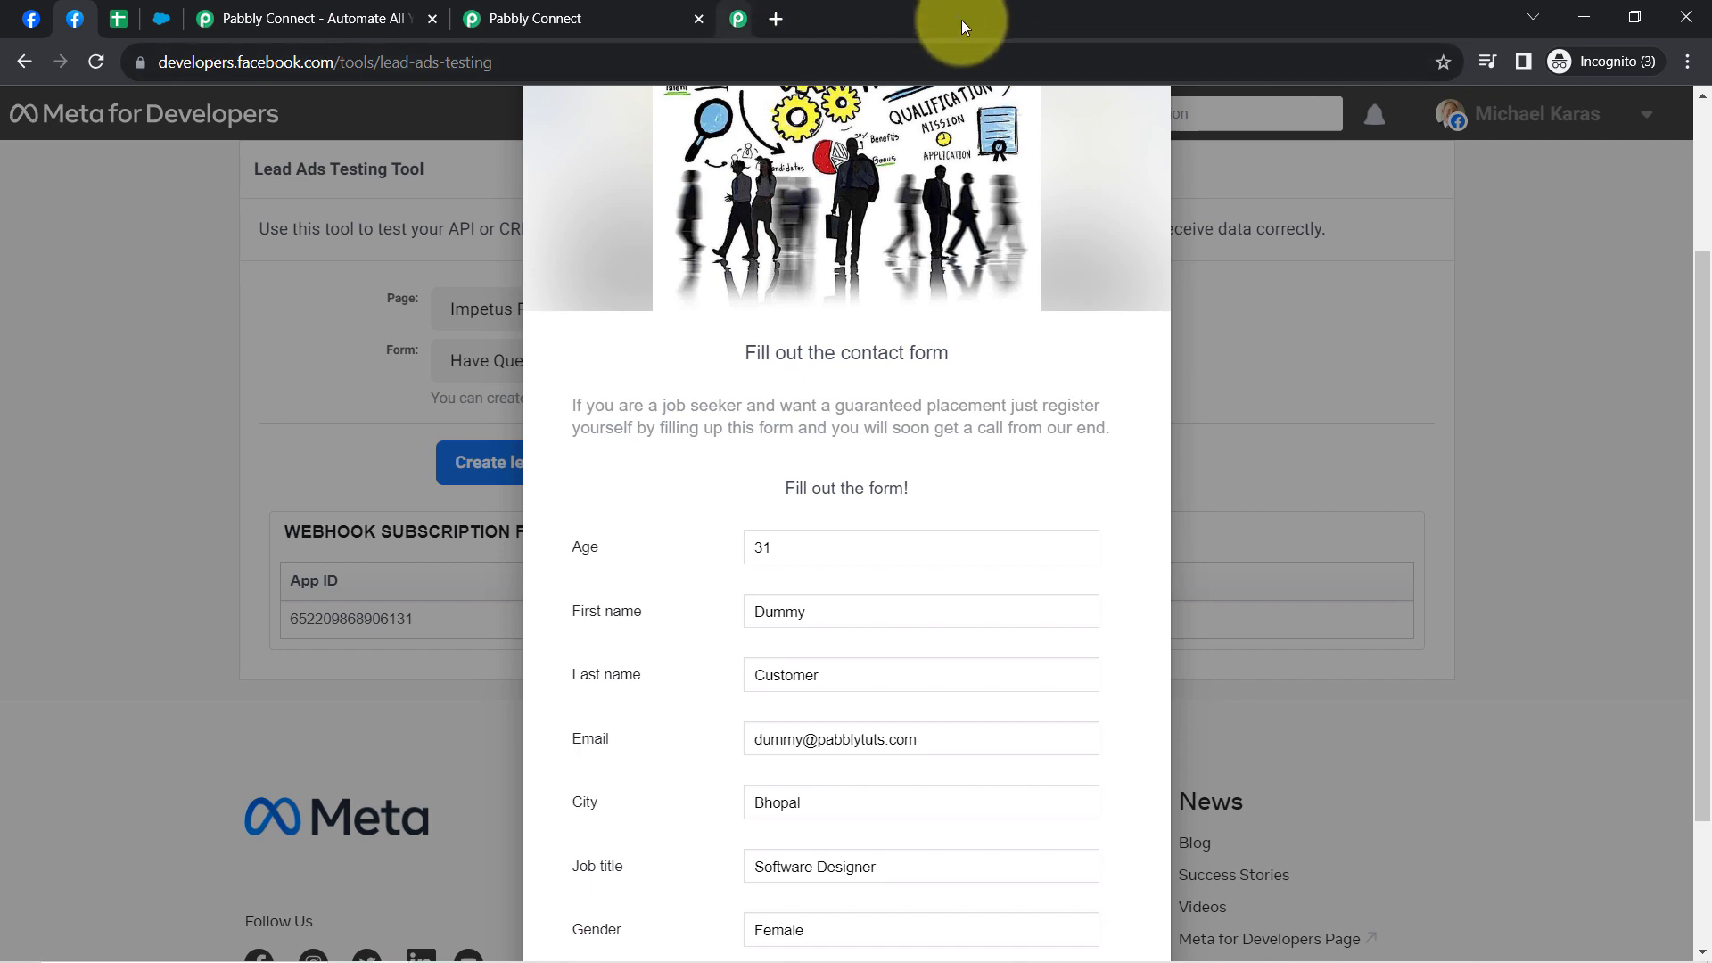
click(607, 19)
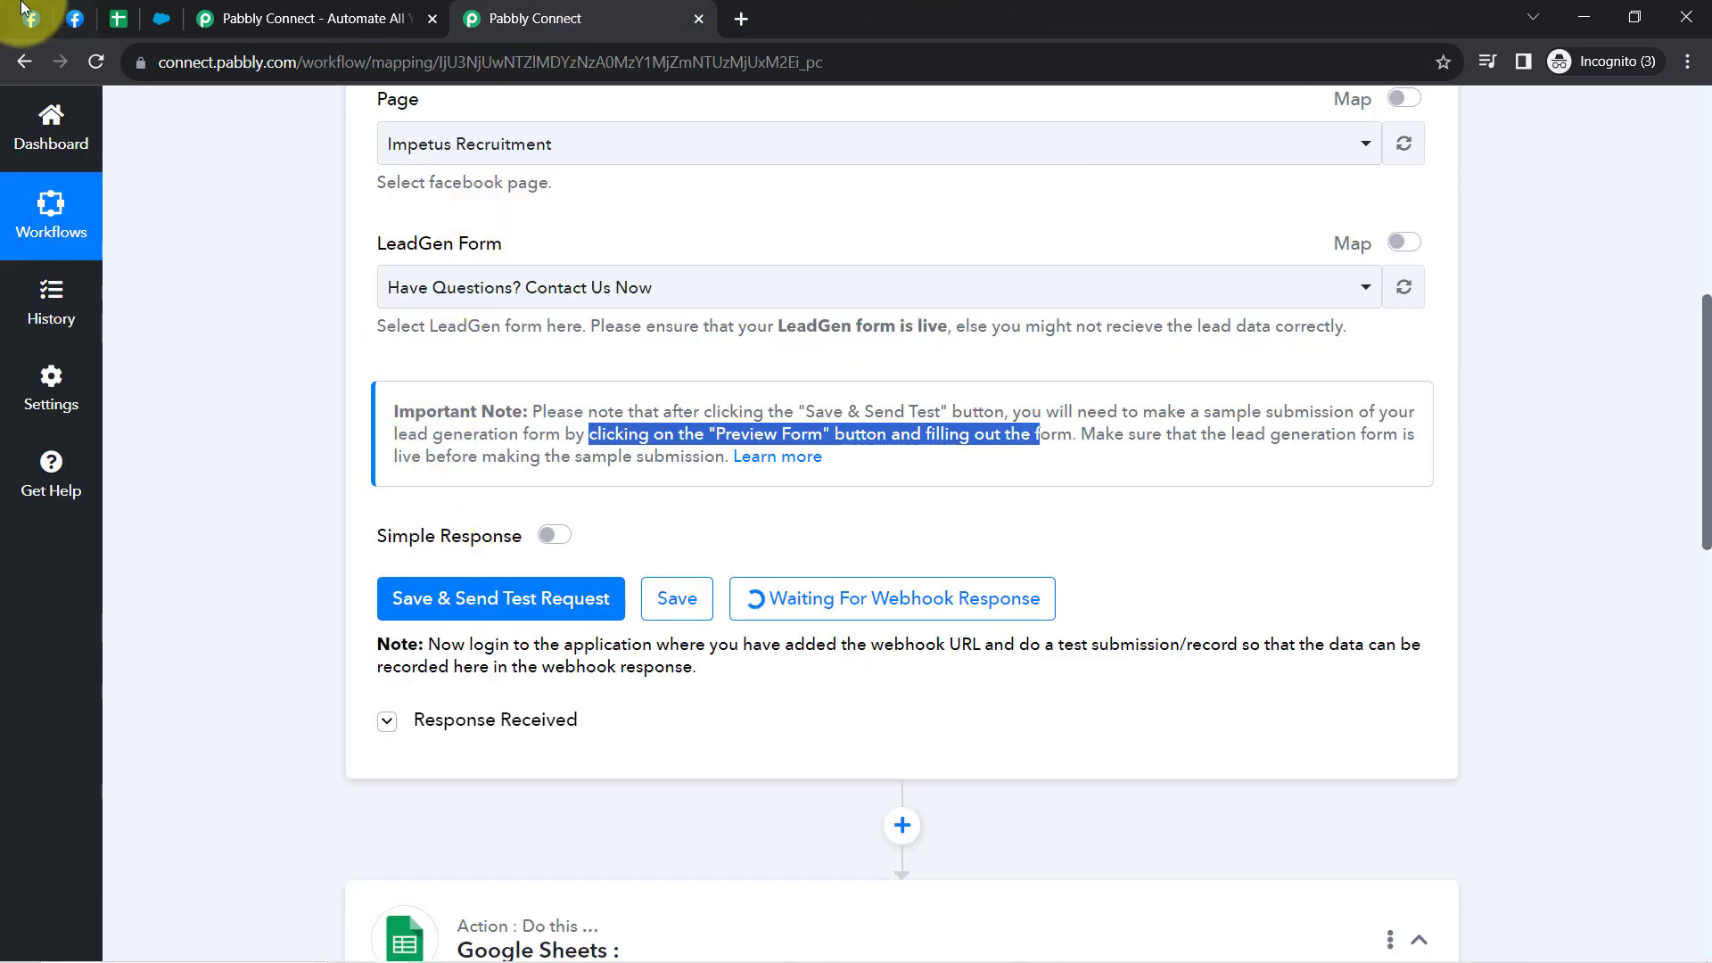
Switch to the already filled-in Impetus Recruitment form in the Lead Ads Testing Tool and submit it as a test lead
click(74, 19)
drag(1682, 371, 1685, 520)
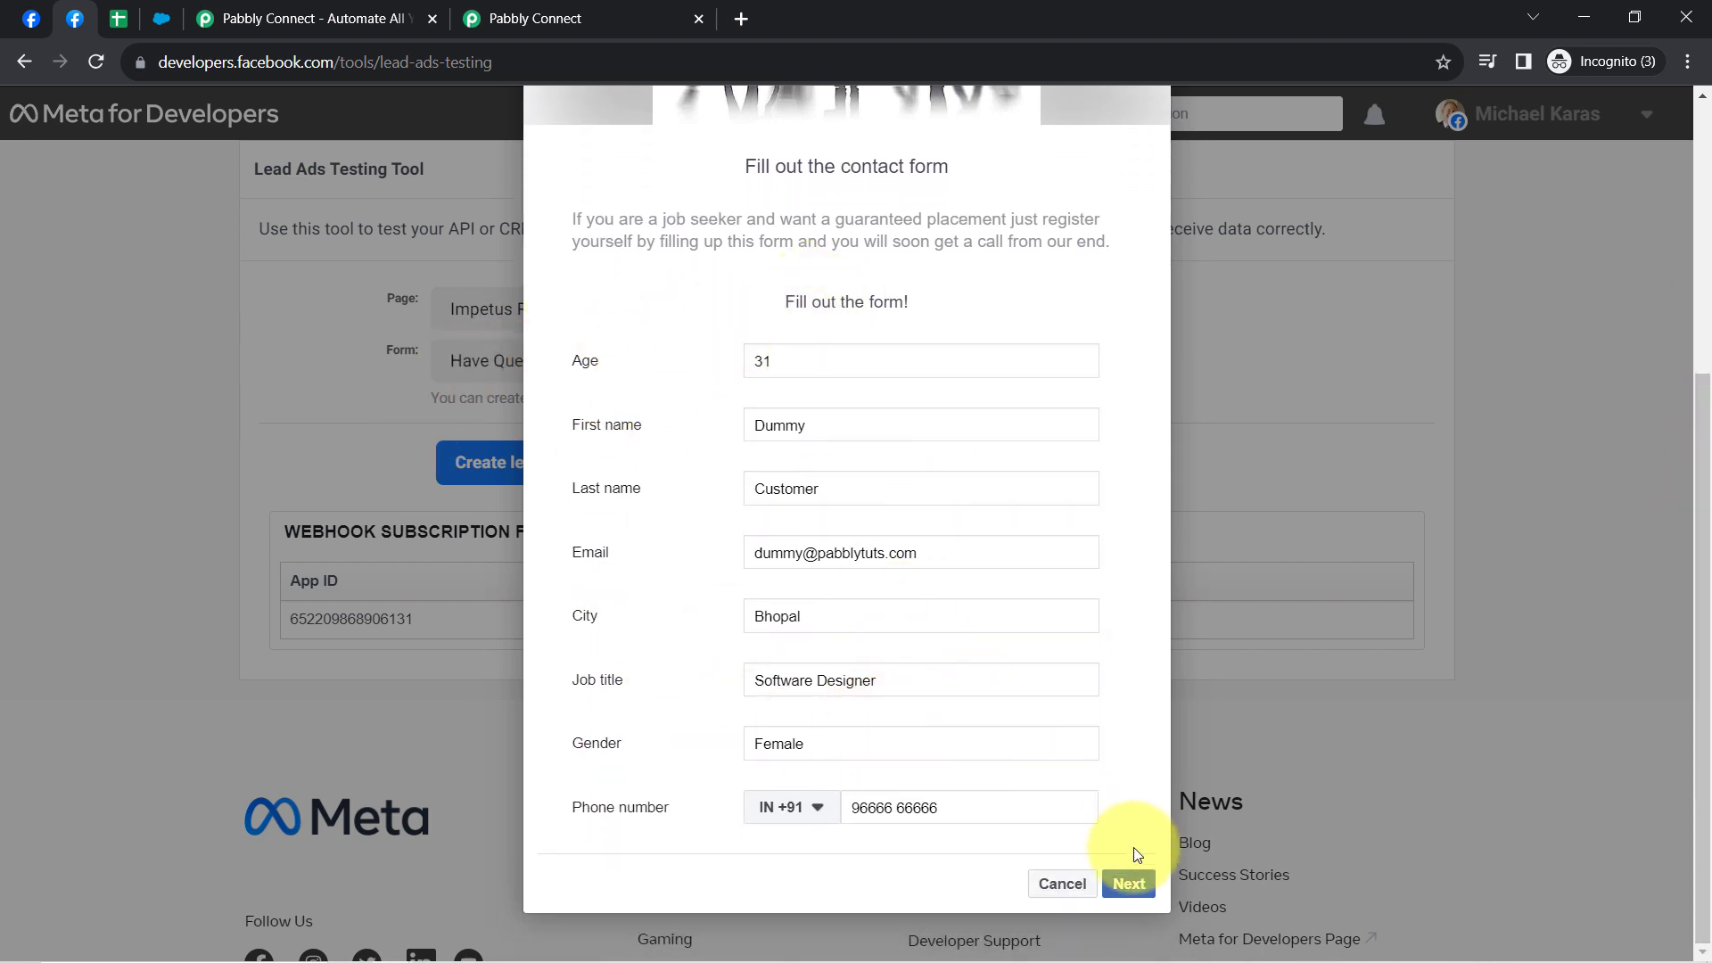
click(1137, 886)
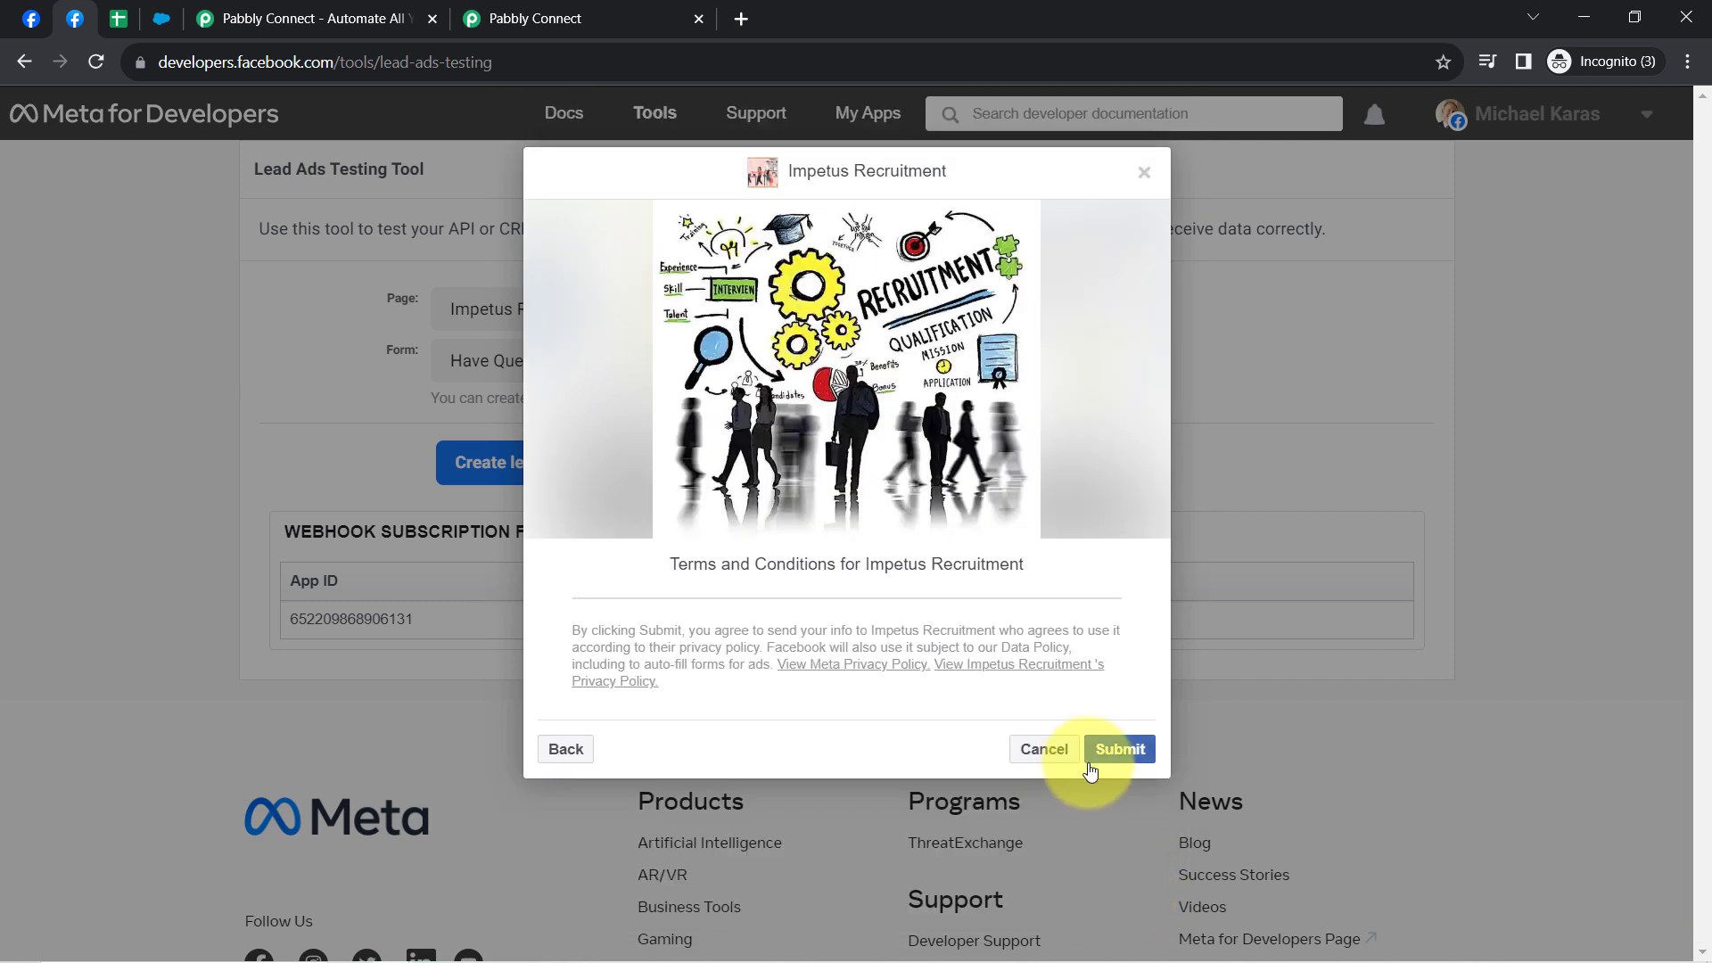
click(1115, 750)
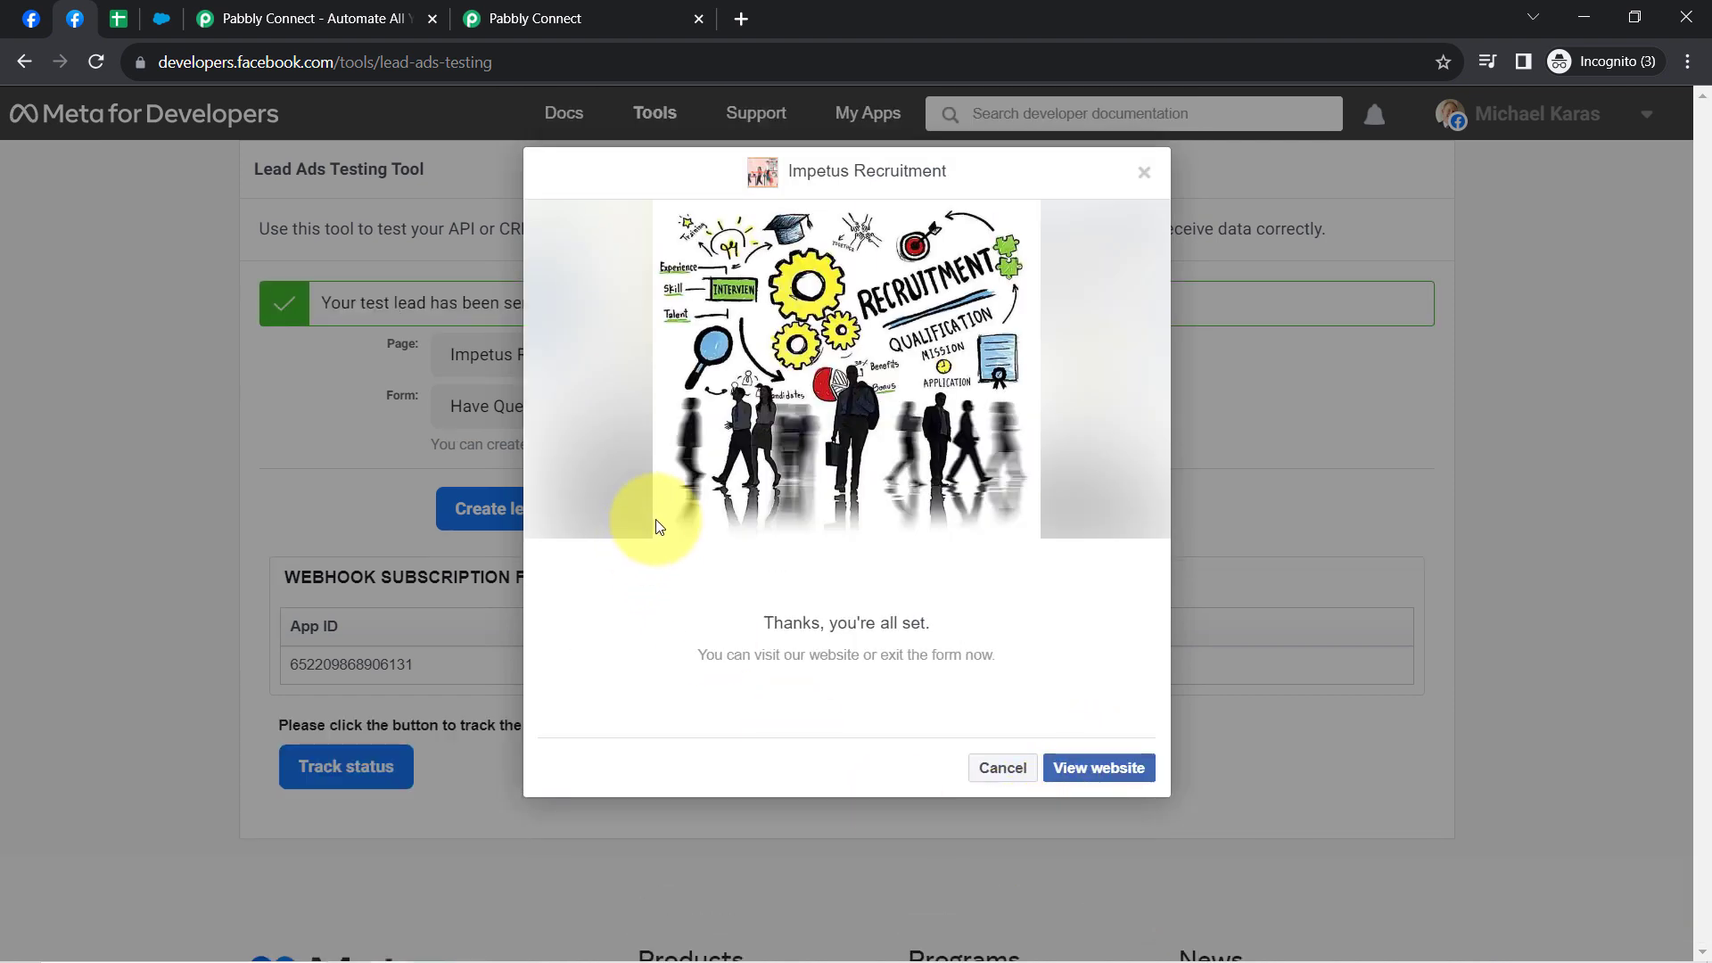
Switch back to the Pabbly Connect workflow and examine the age, name, email, city and other values in the trigger's captured response
click(631, 14)
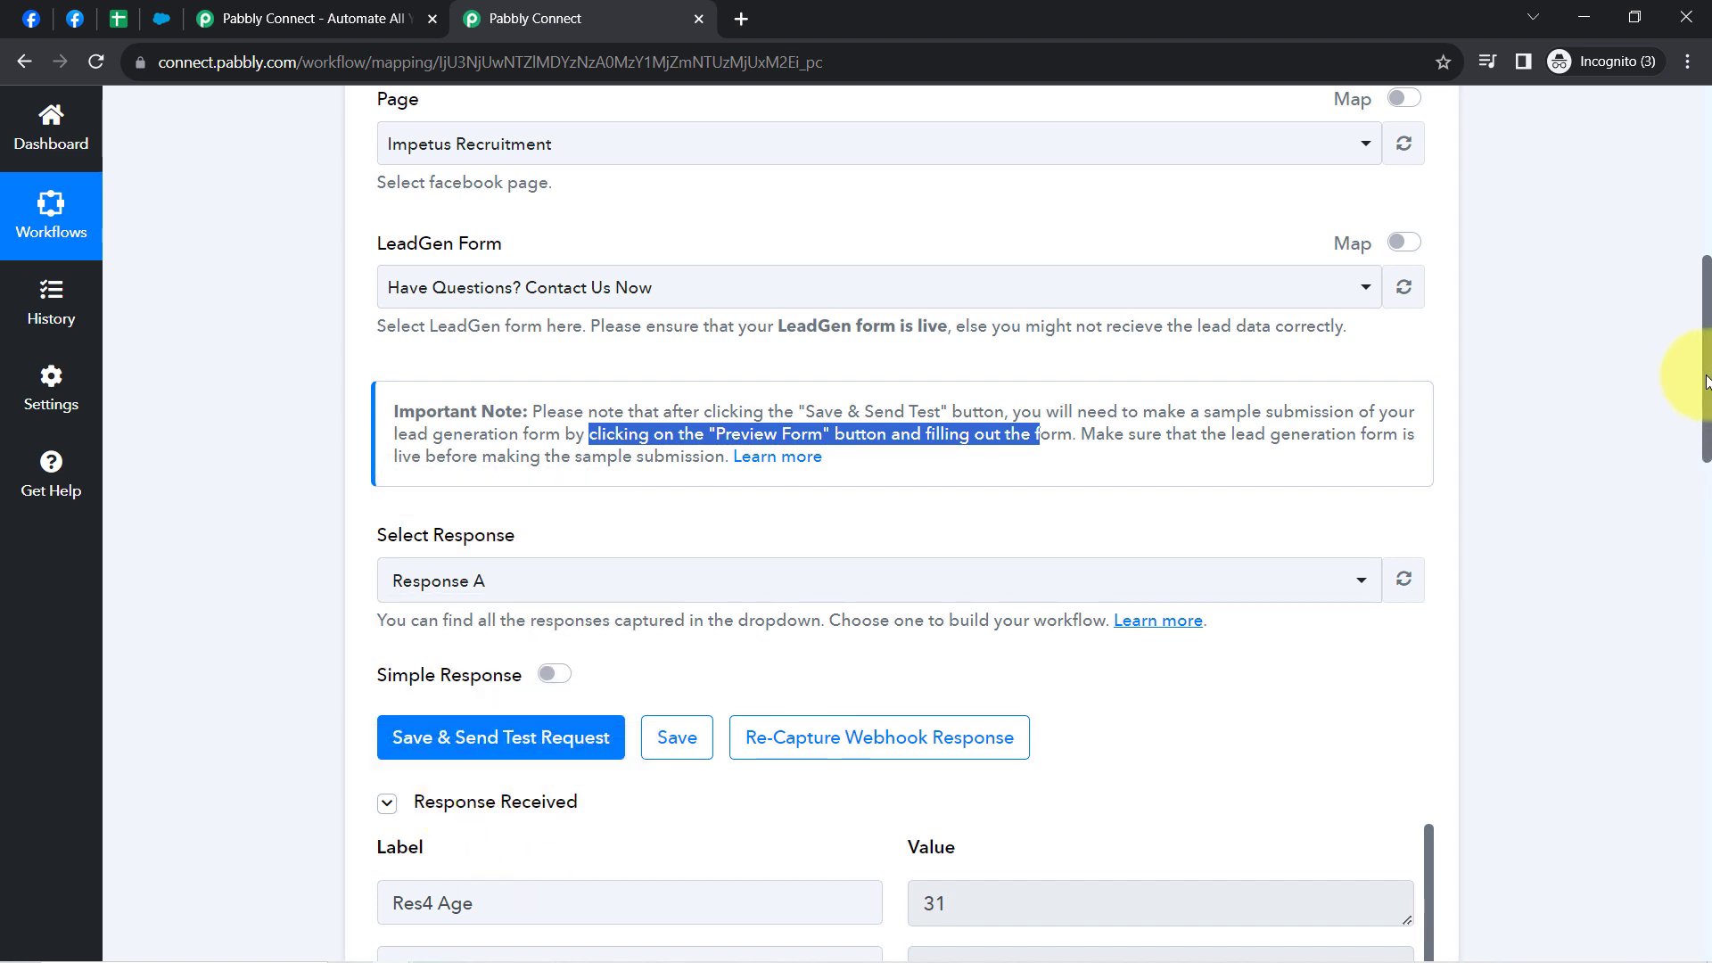
scroll(1705, 407, down, 2)
drag(1705, 407, 1707, 531)
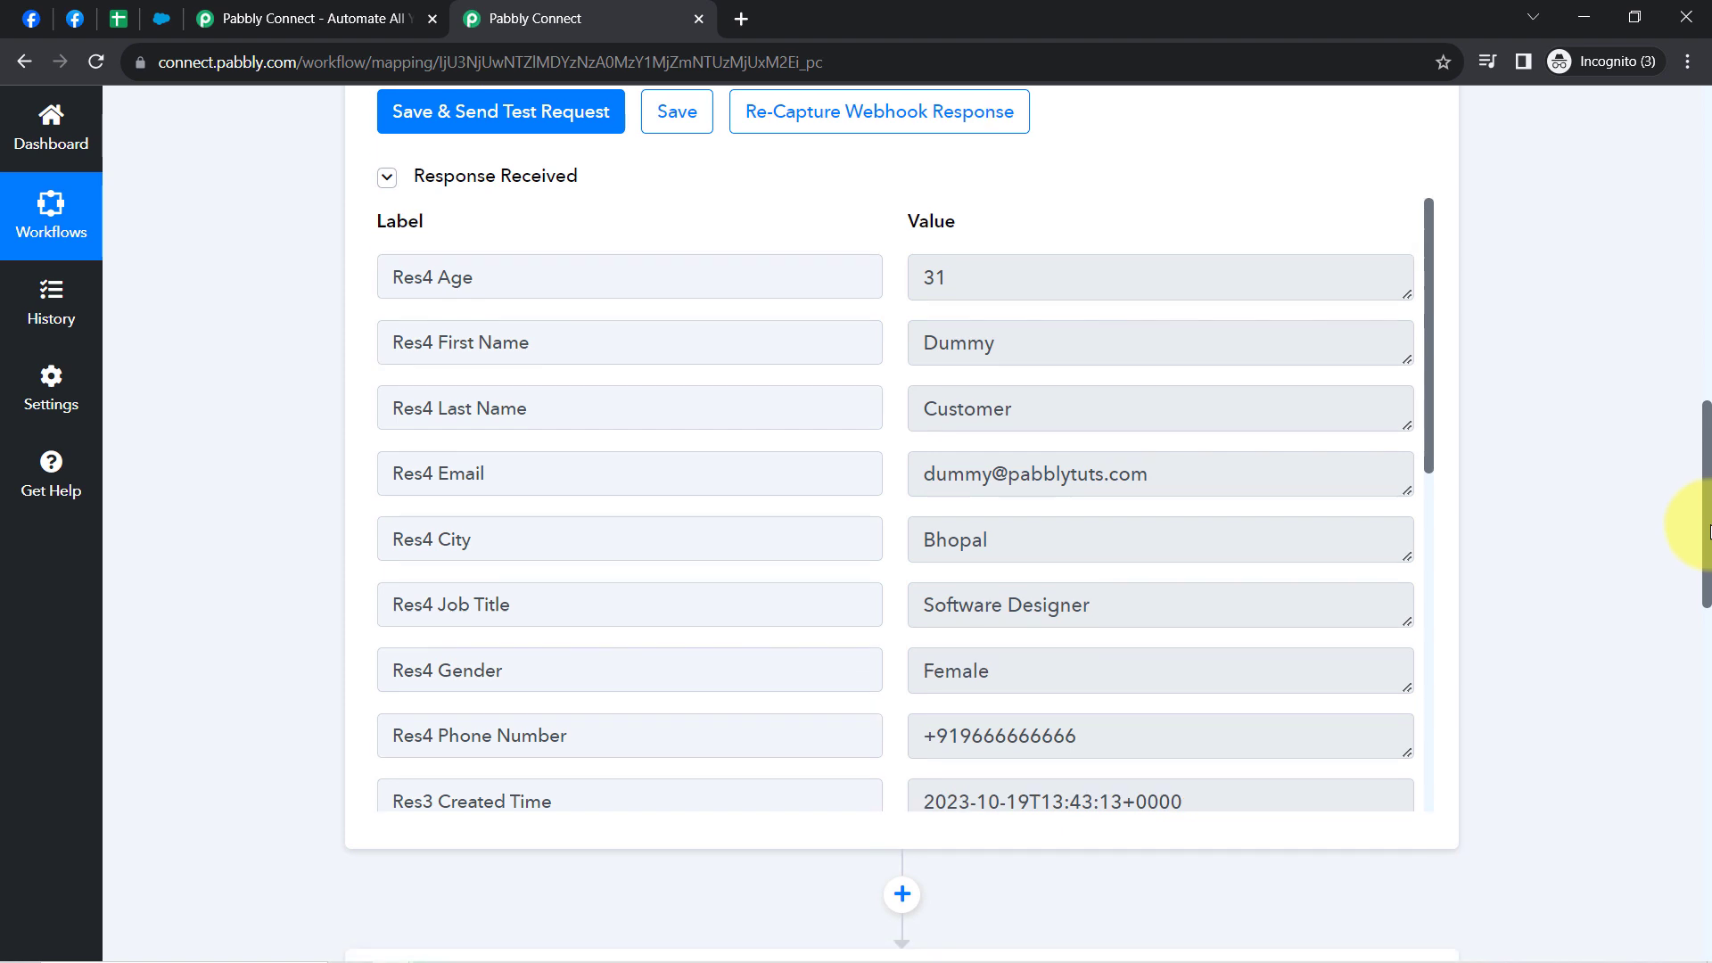
click(977, 290)
double_click(931, 275)
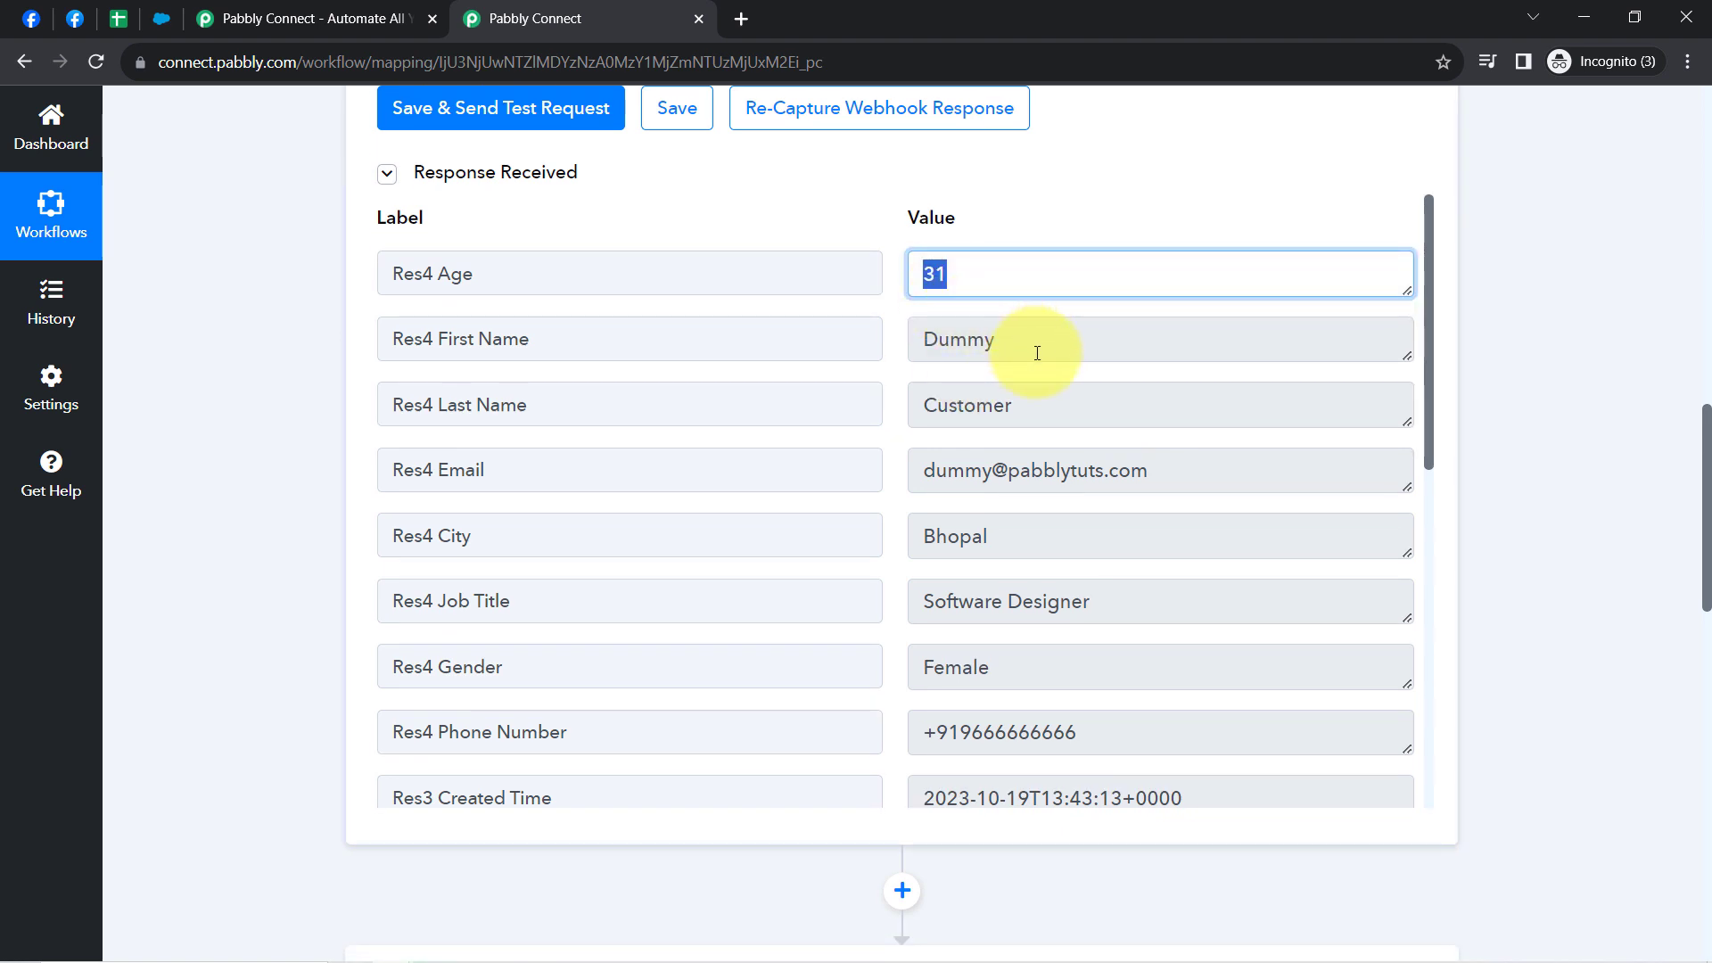
drag(1025, 337, 921, 343)
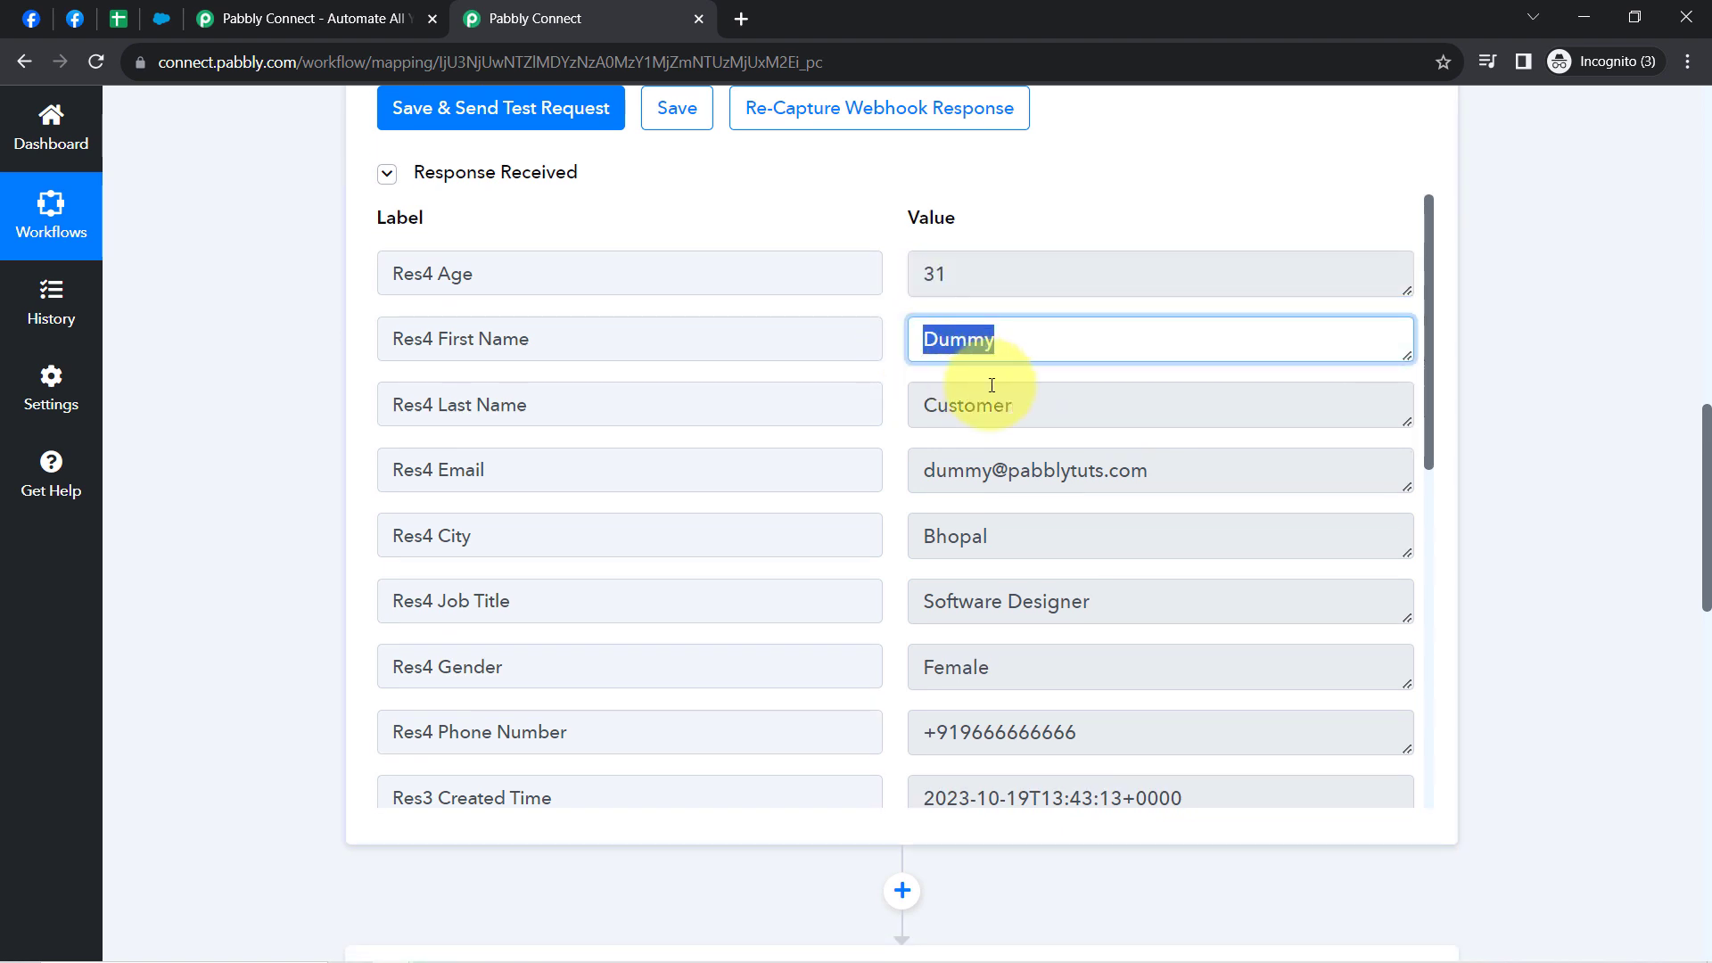
drag(1005, 403, 1121, 470)
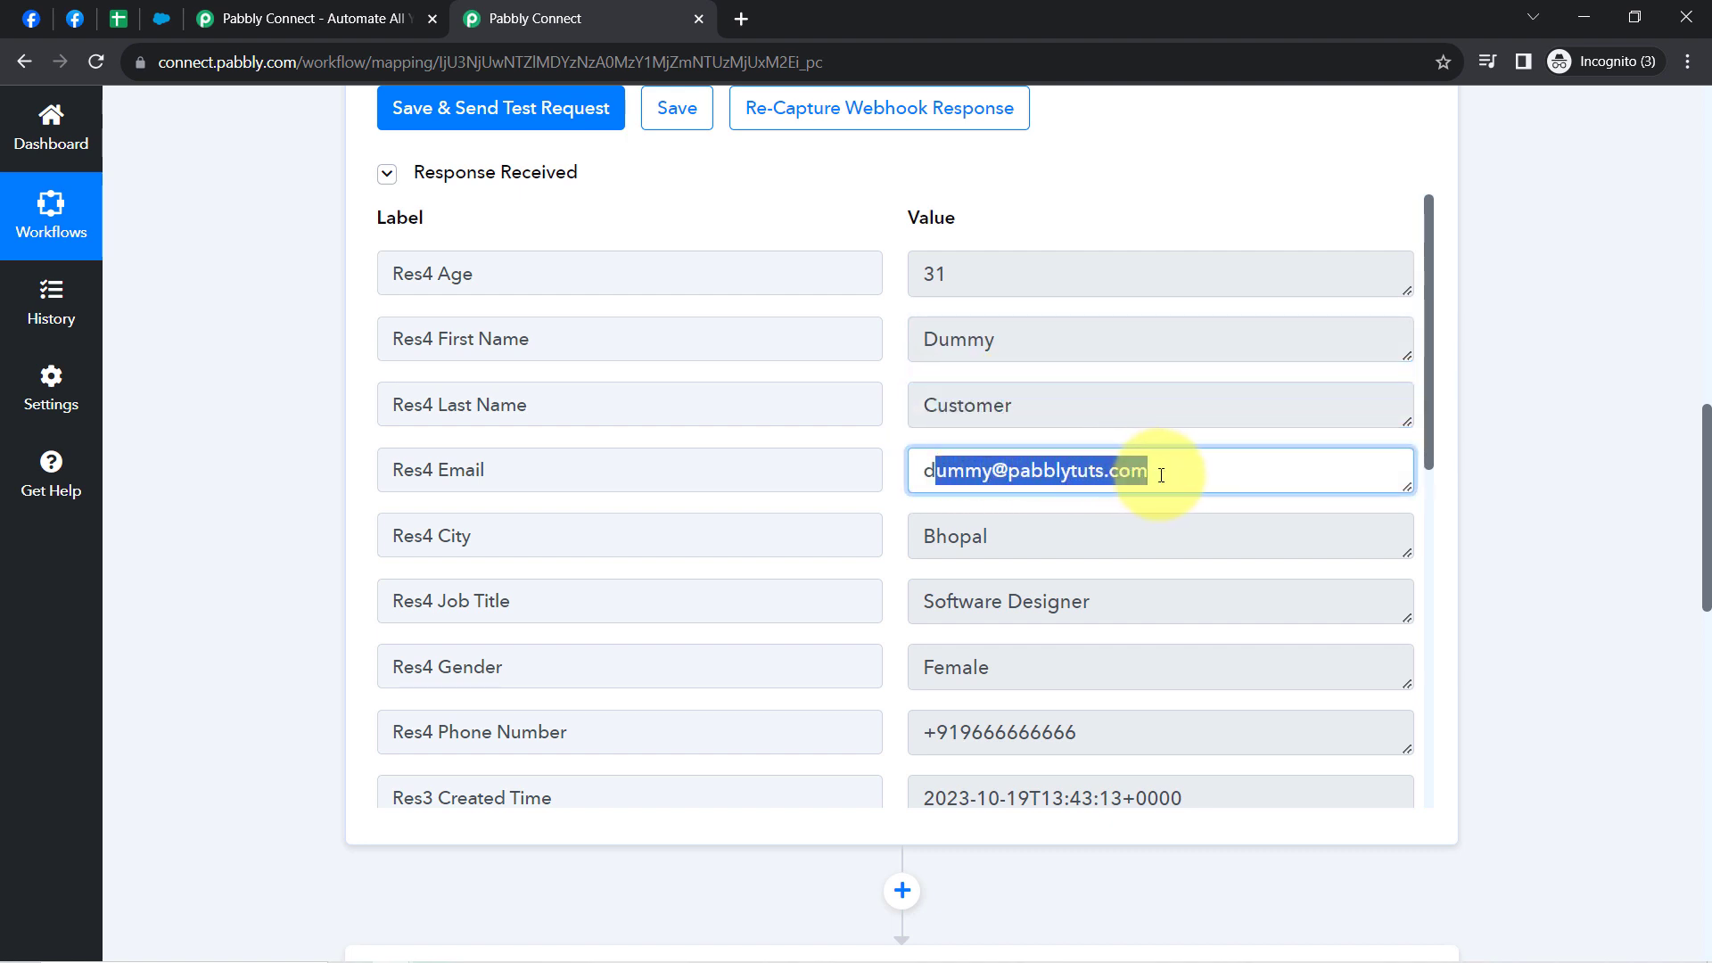
click(1015, 537)
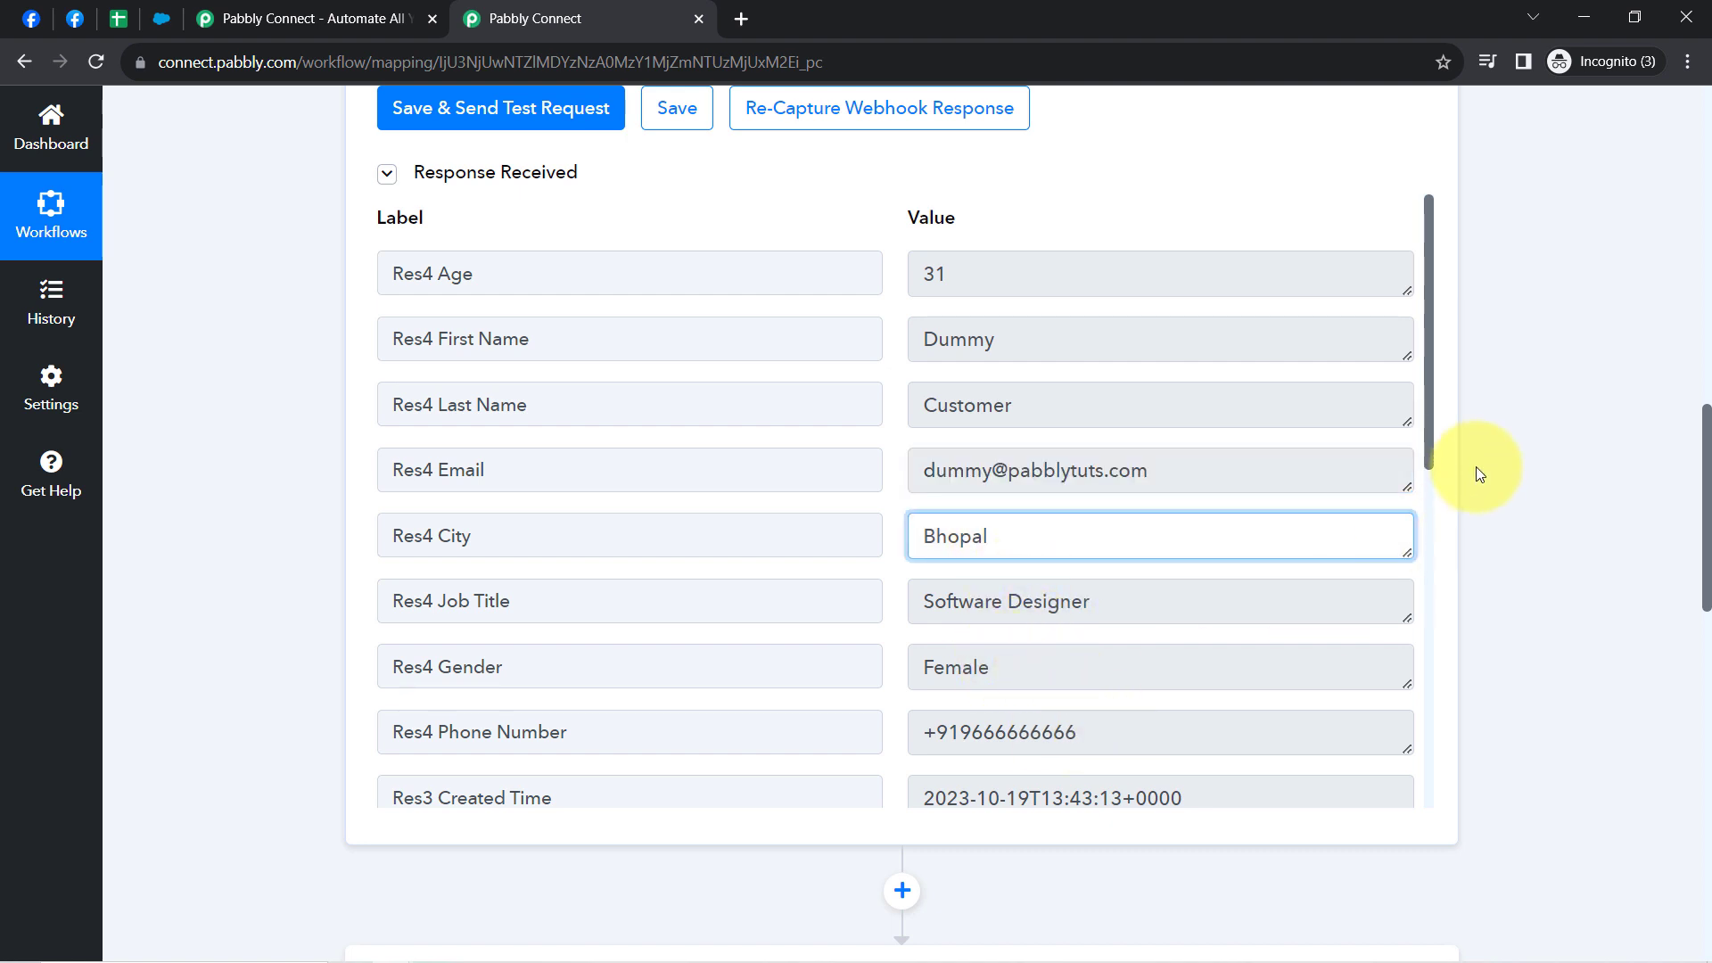
drag(1431, 431, 1445, 294)
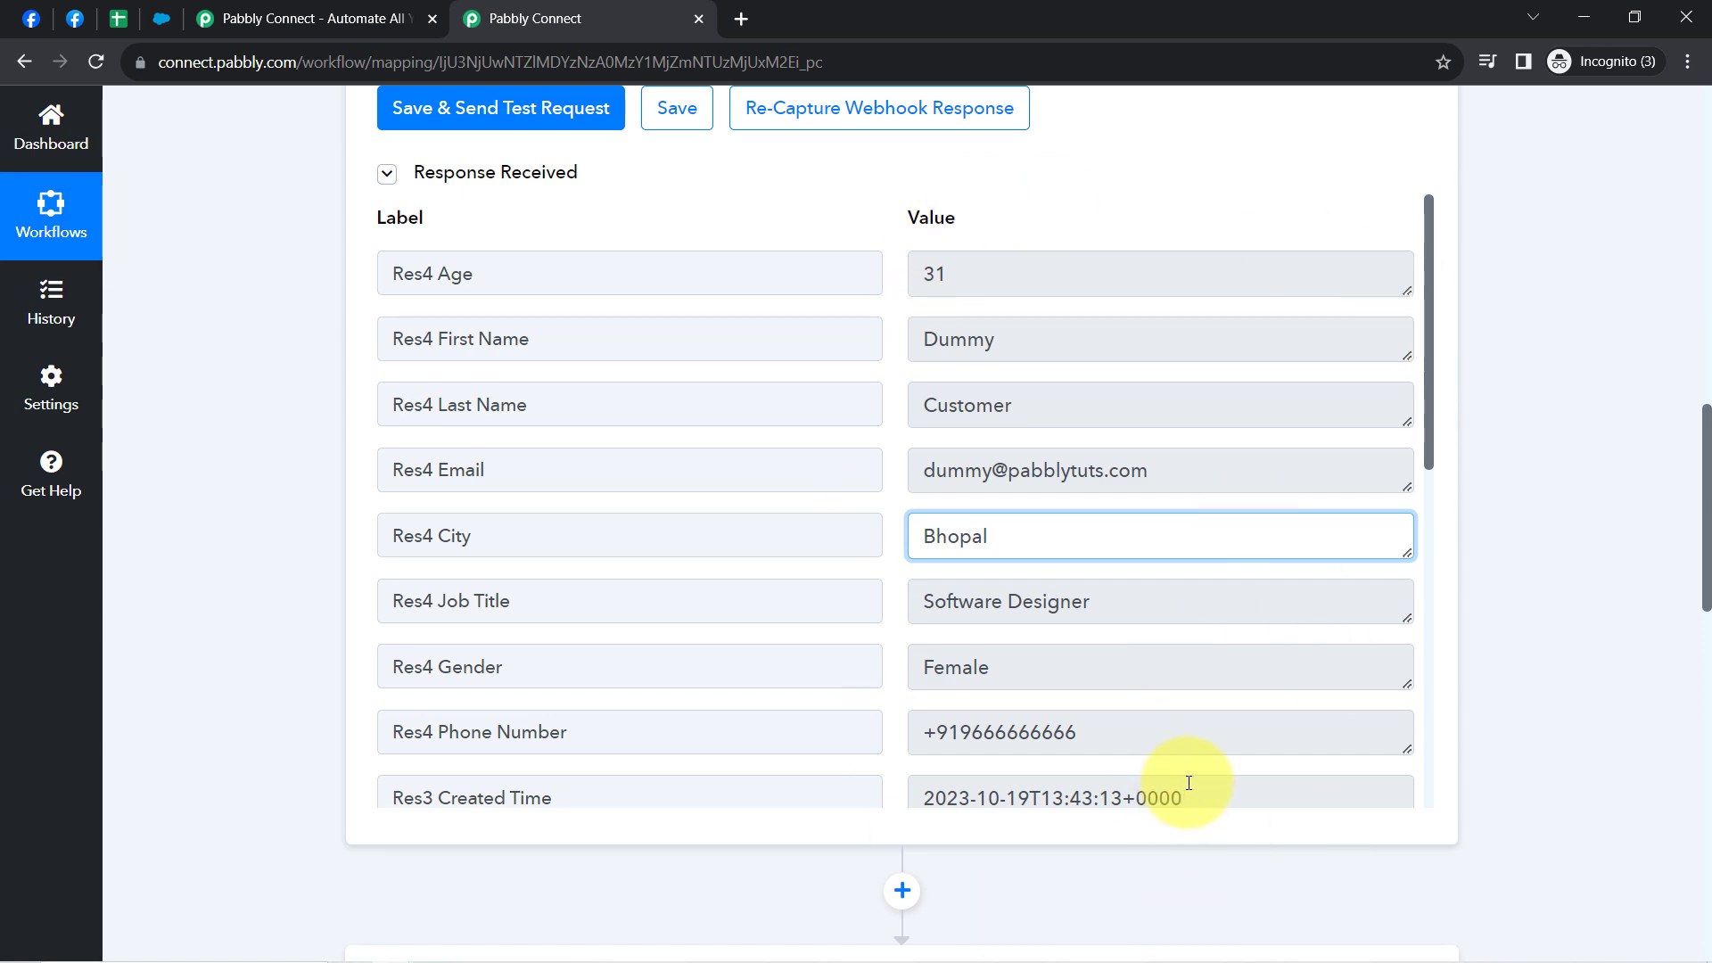
Close the spare Pabbly Connect page and collapse the workflow's Facebook Lead Ads trigger
drag(1700, 546, 1682, 179)
click(77, 20)
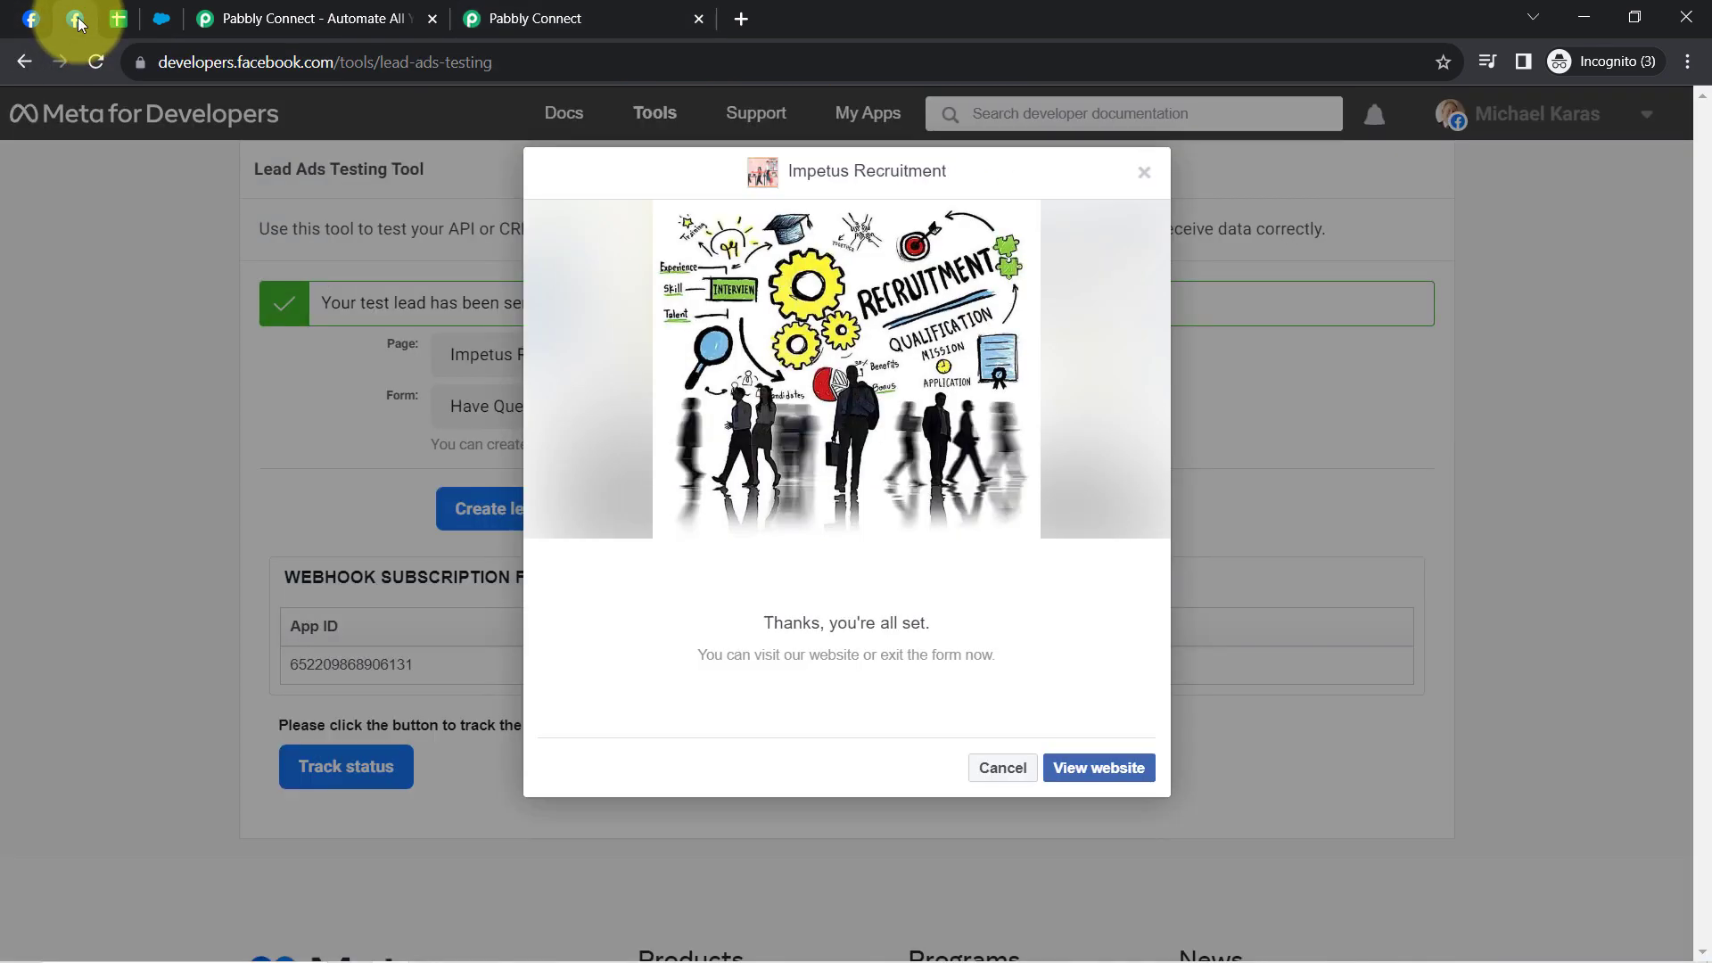
click(482, 9)
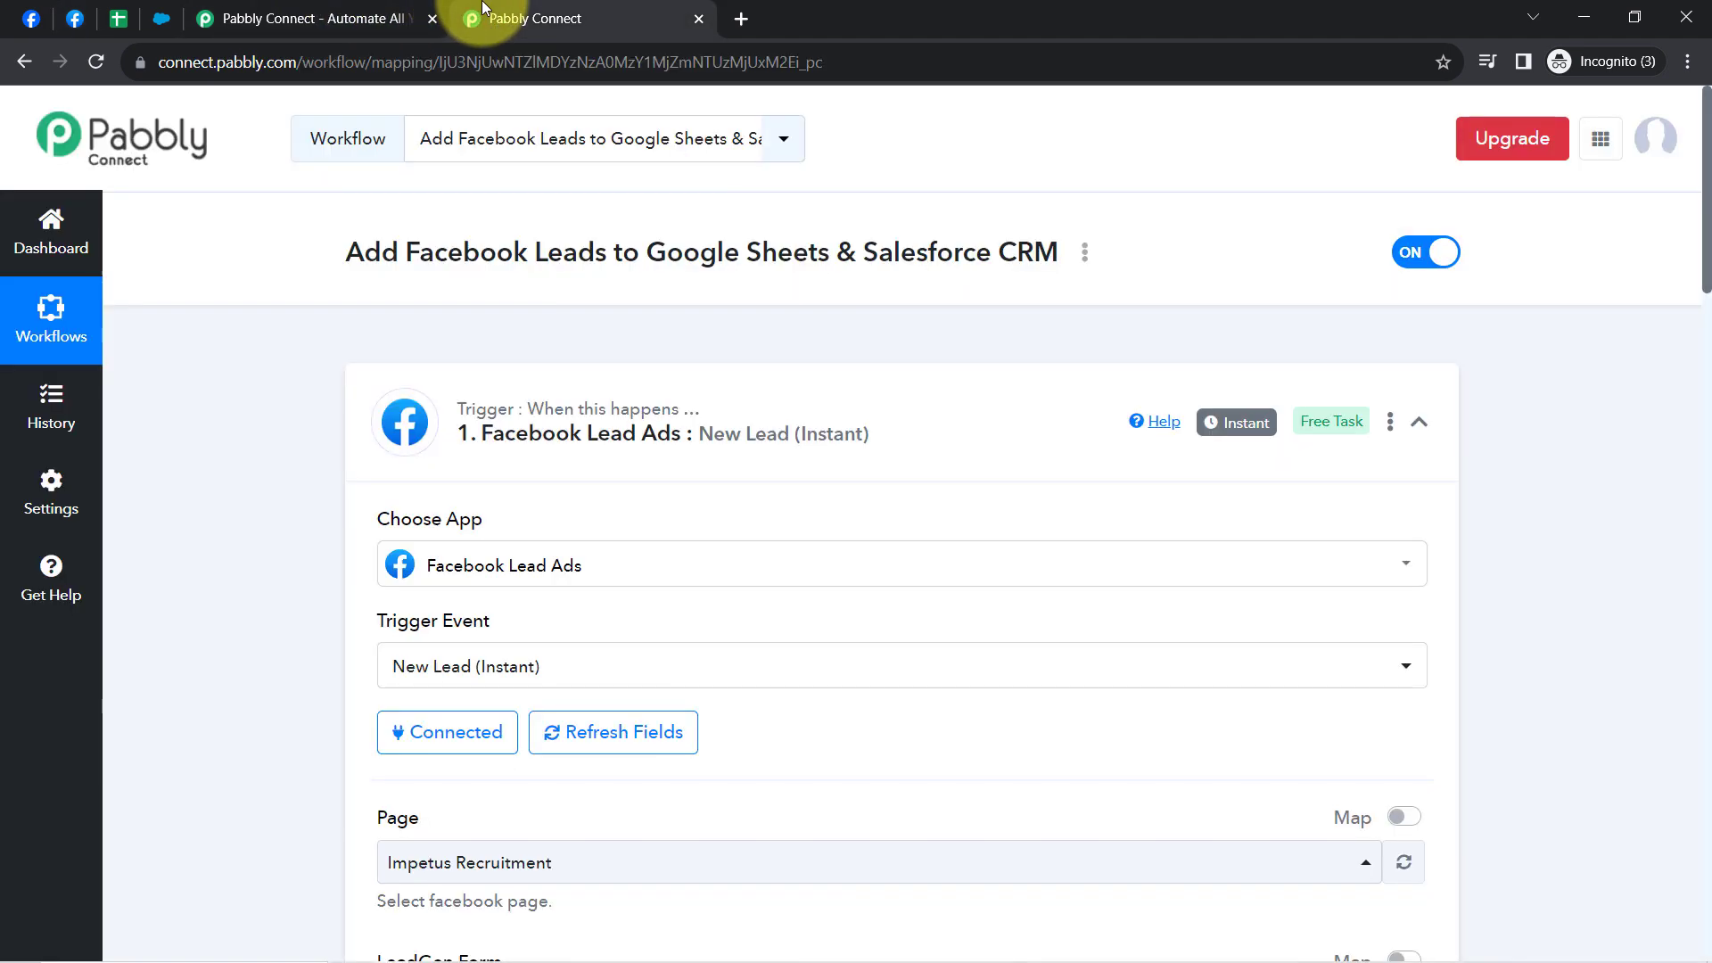
click(432, 19)
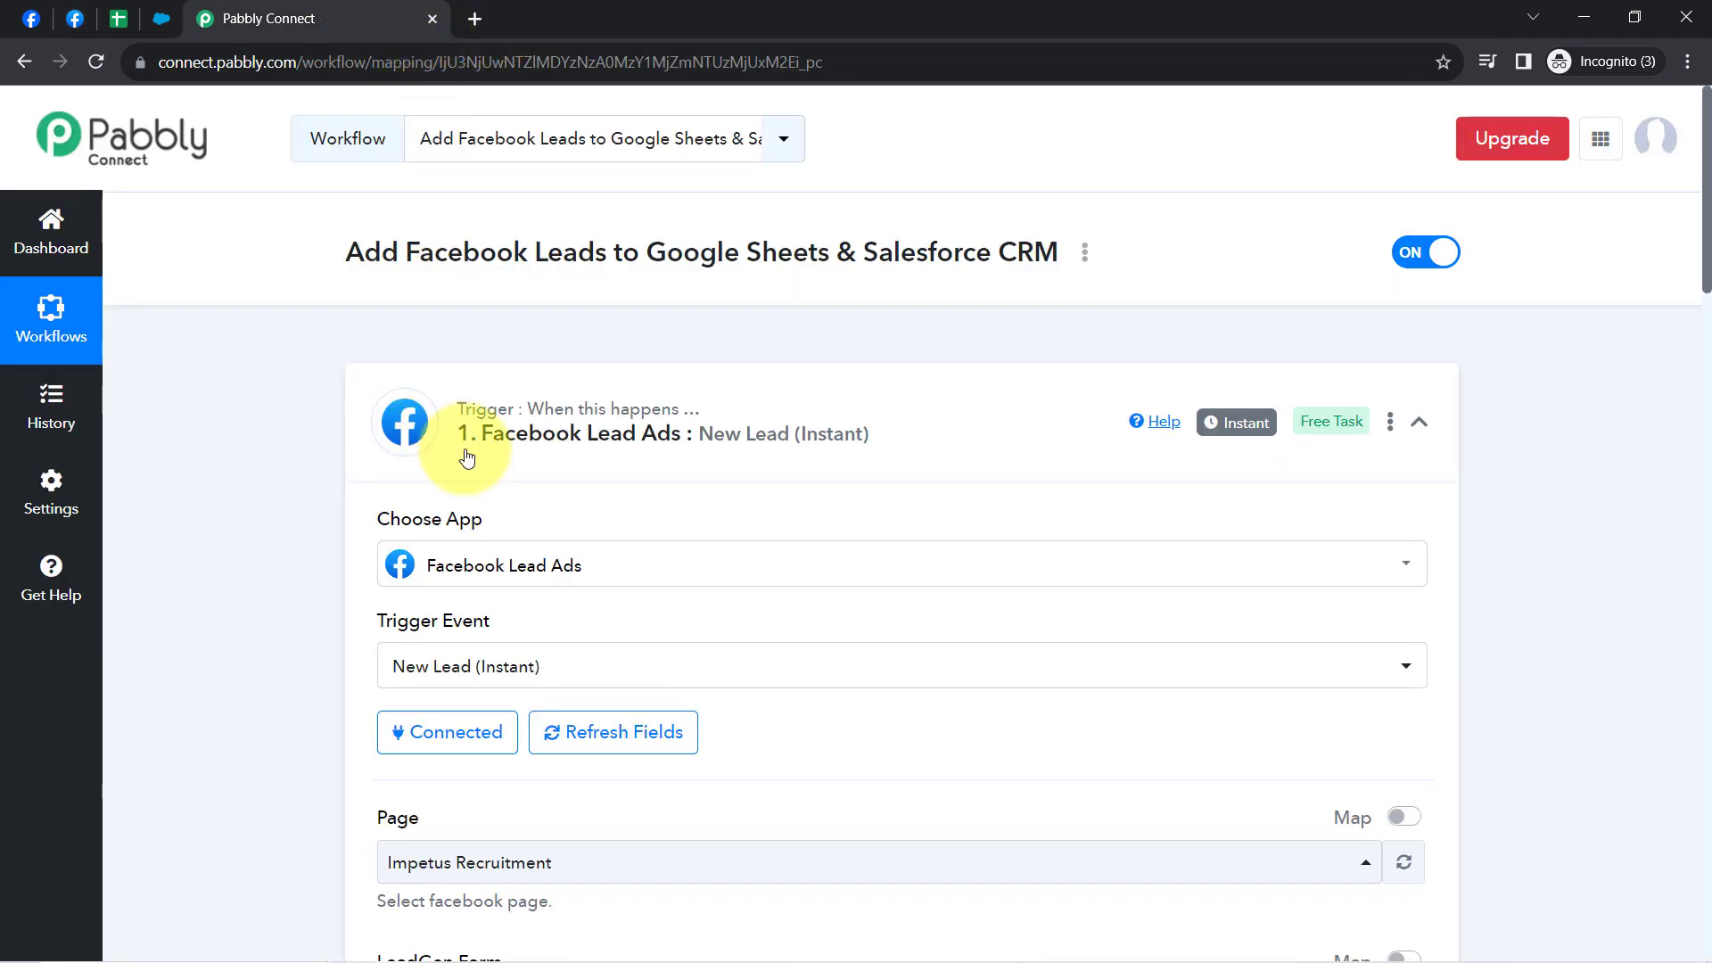
click(496, 441)
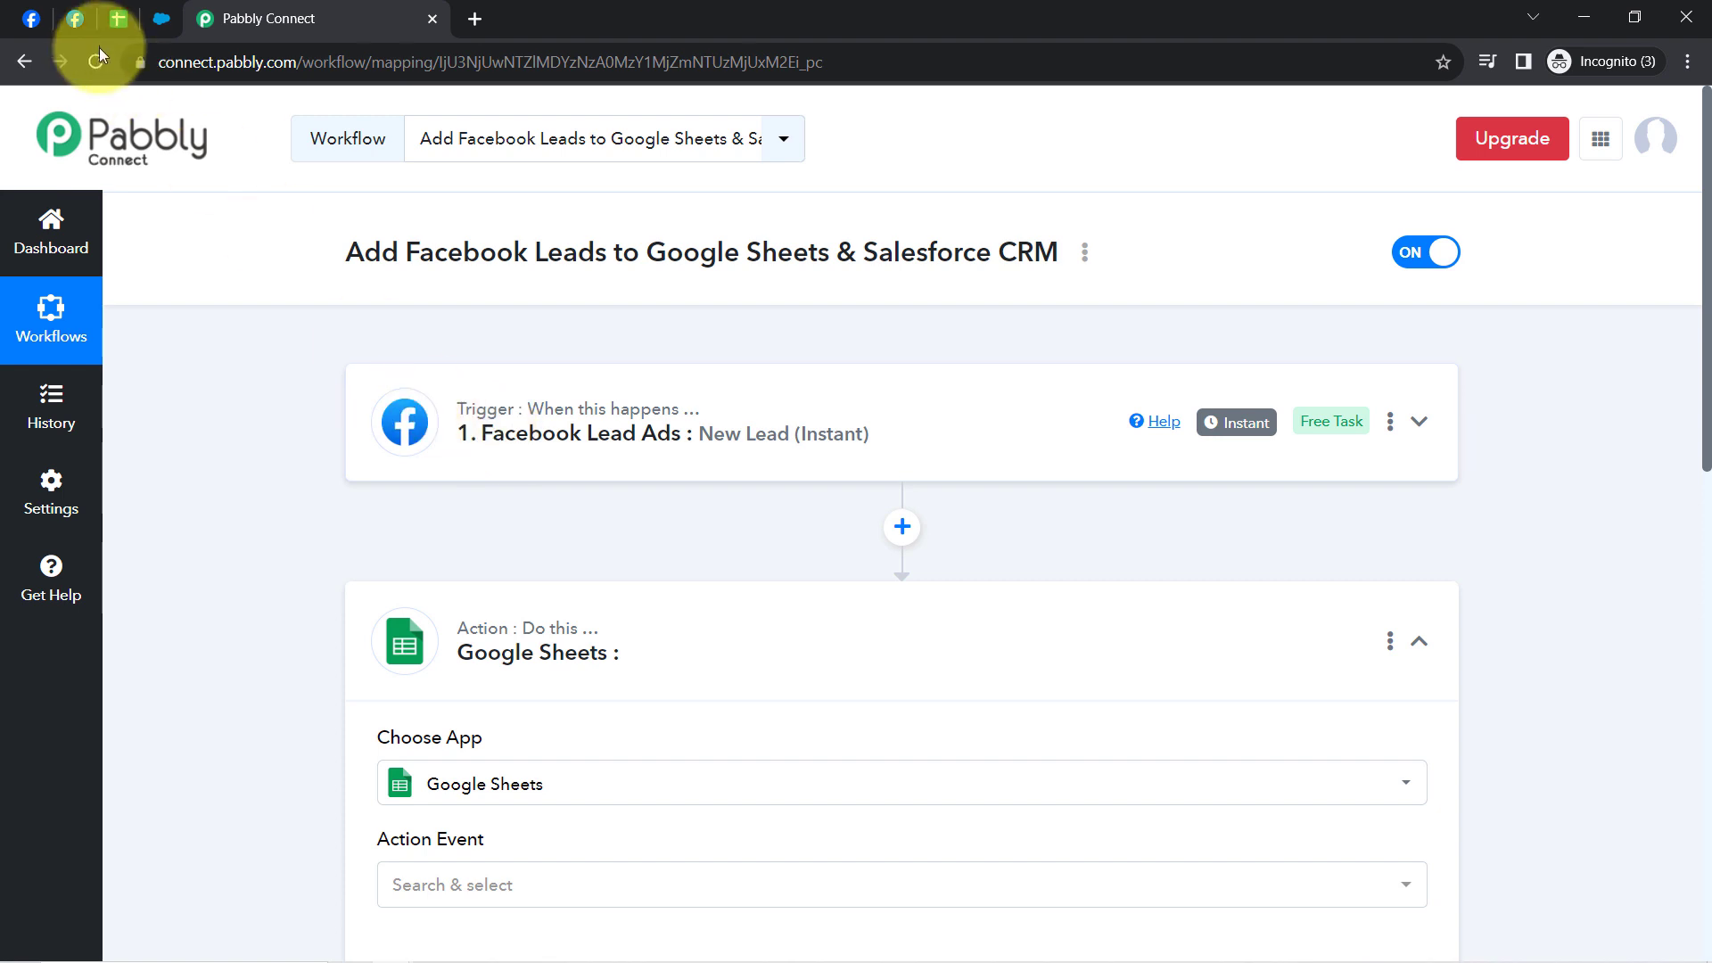
Check the test lead's submission page on Facebook, and return to the workflow to examine the trigger's Instant label
click(79, 20)
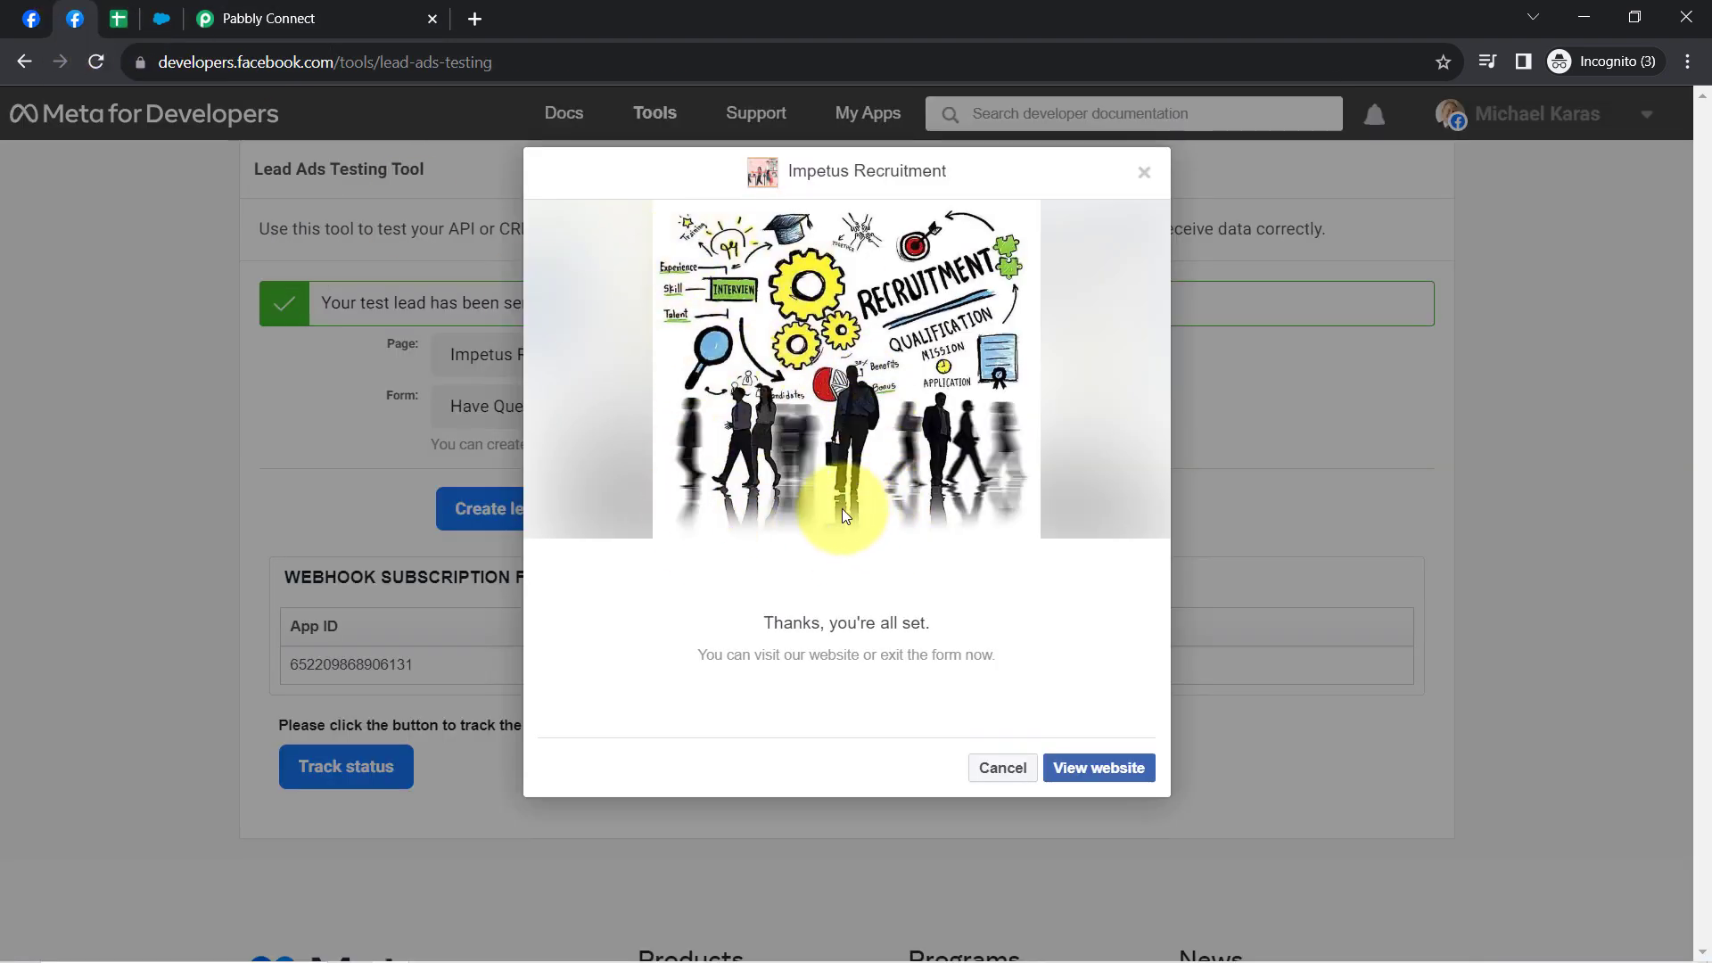
click(267, 19)
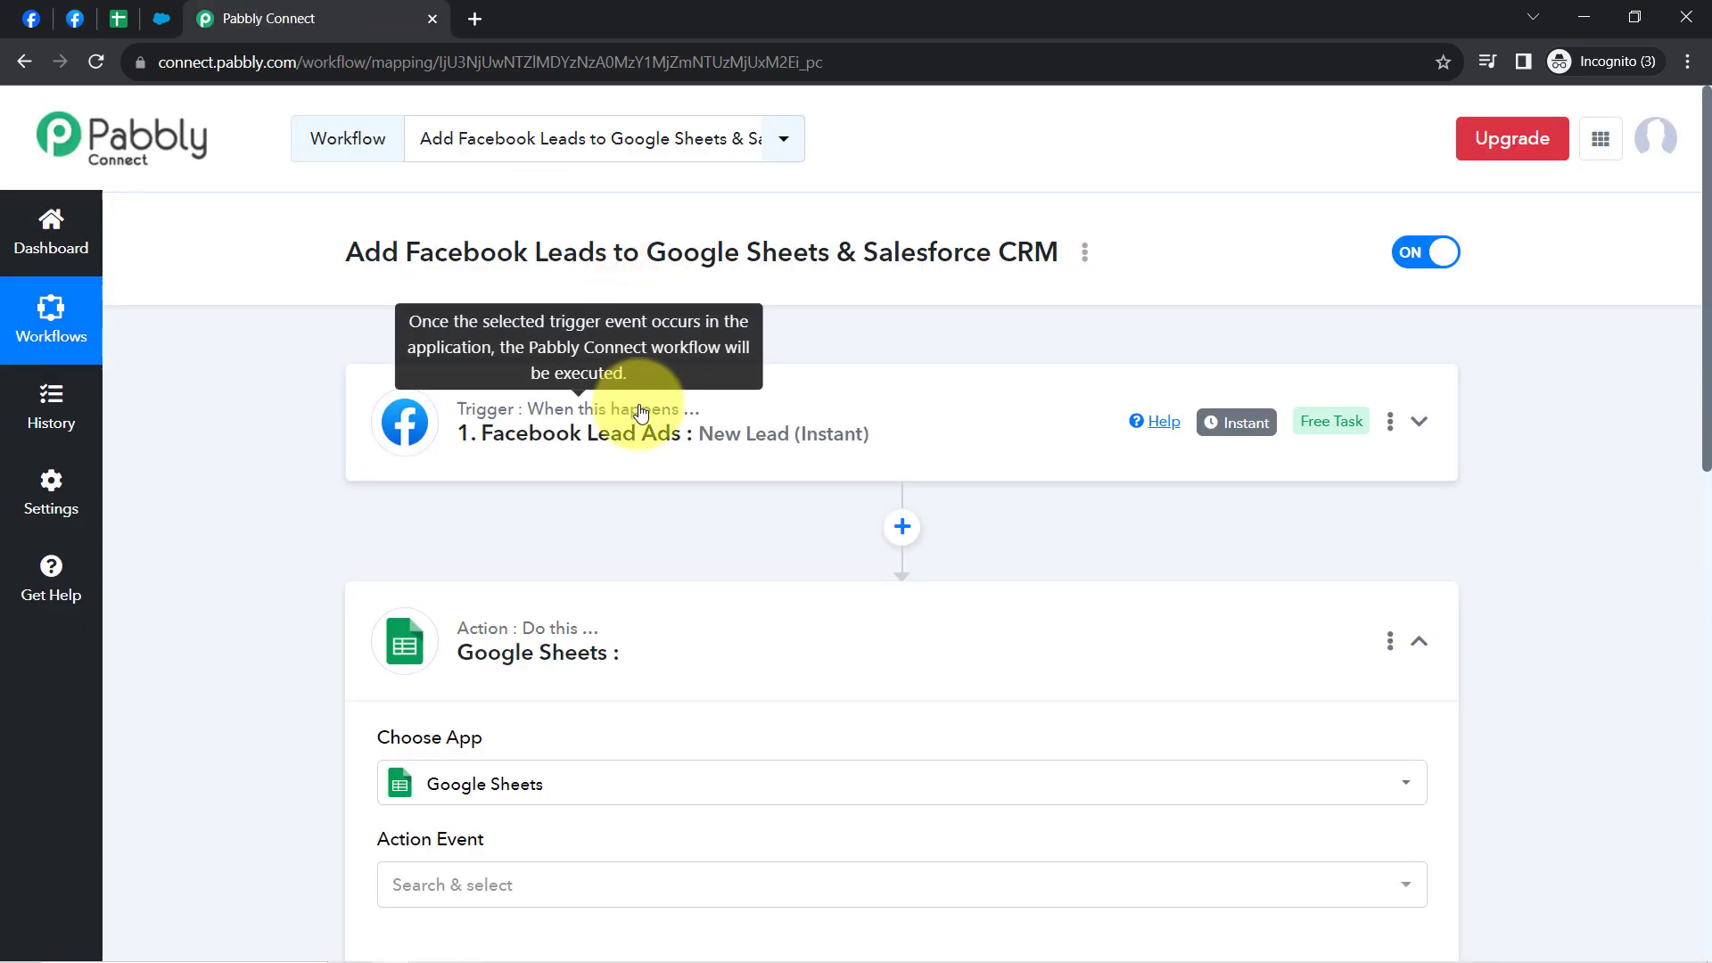
mouse_move(1237, 431)
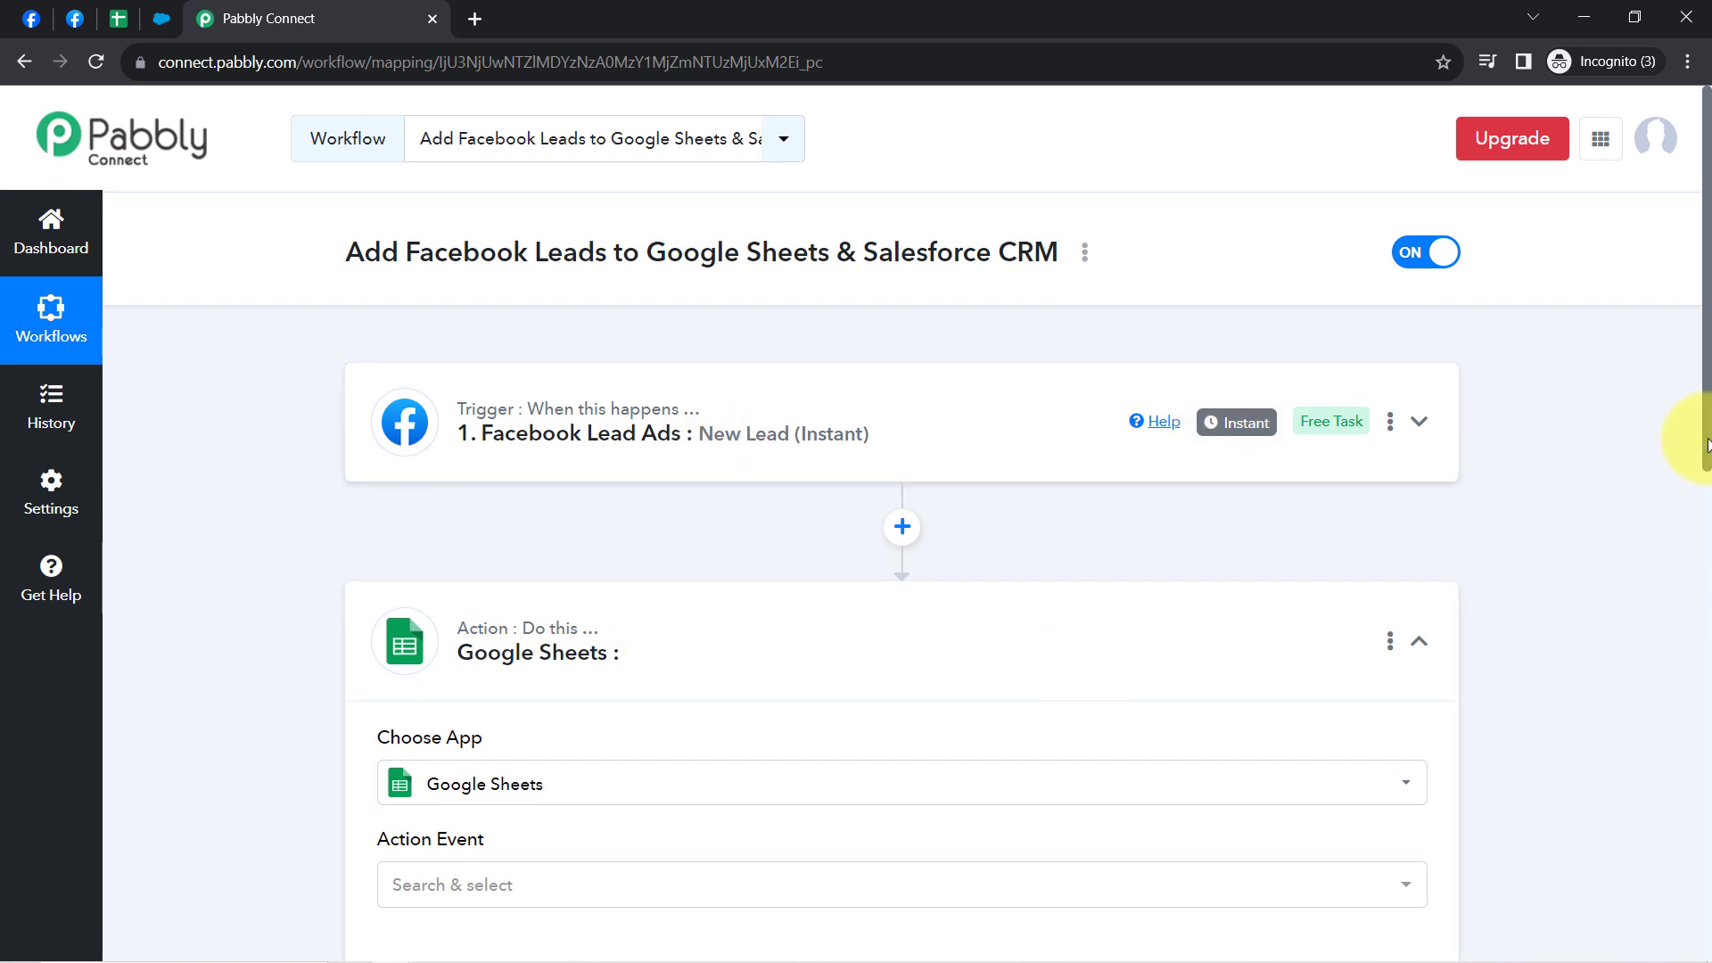
Set the Google Sheets action's event to Add New Row
drag(1705, 443, 1701, 623)
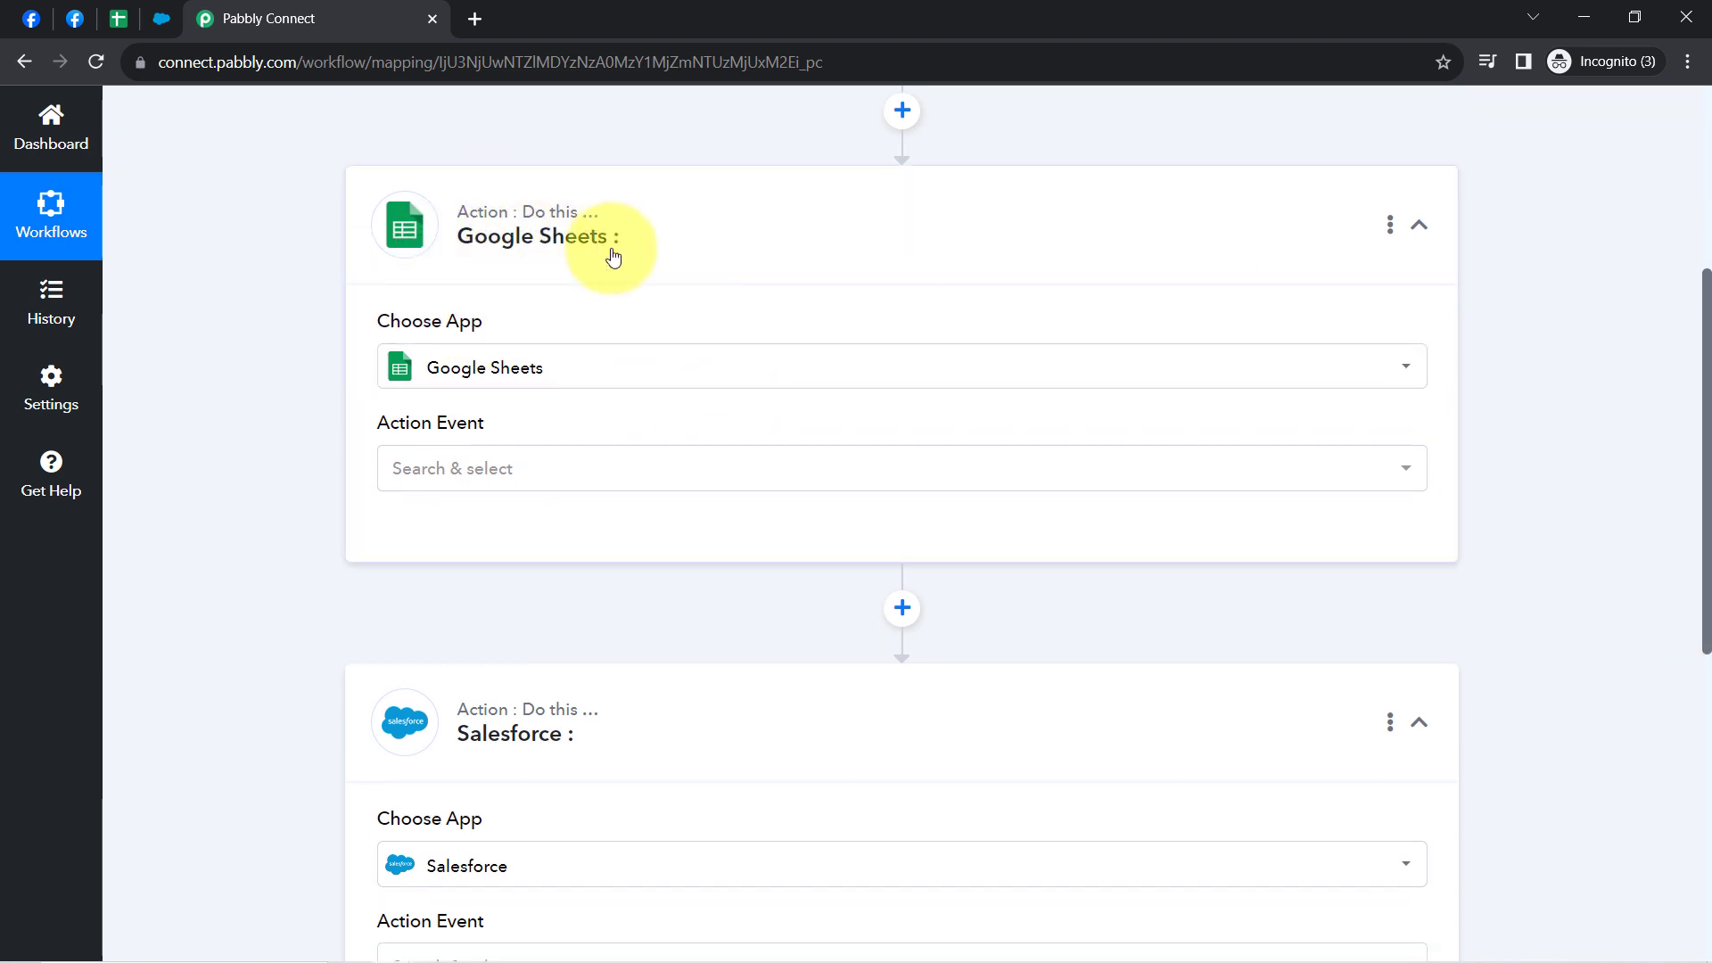
click(443, 494)
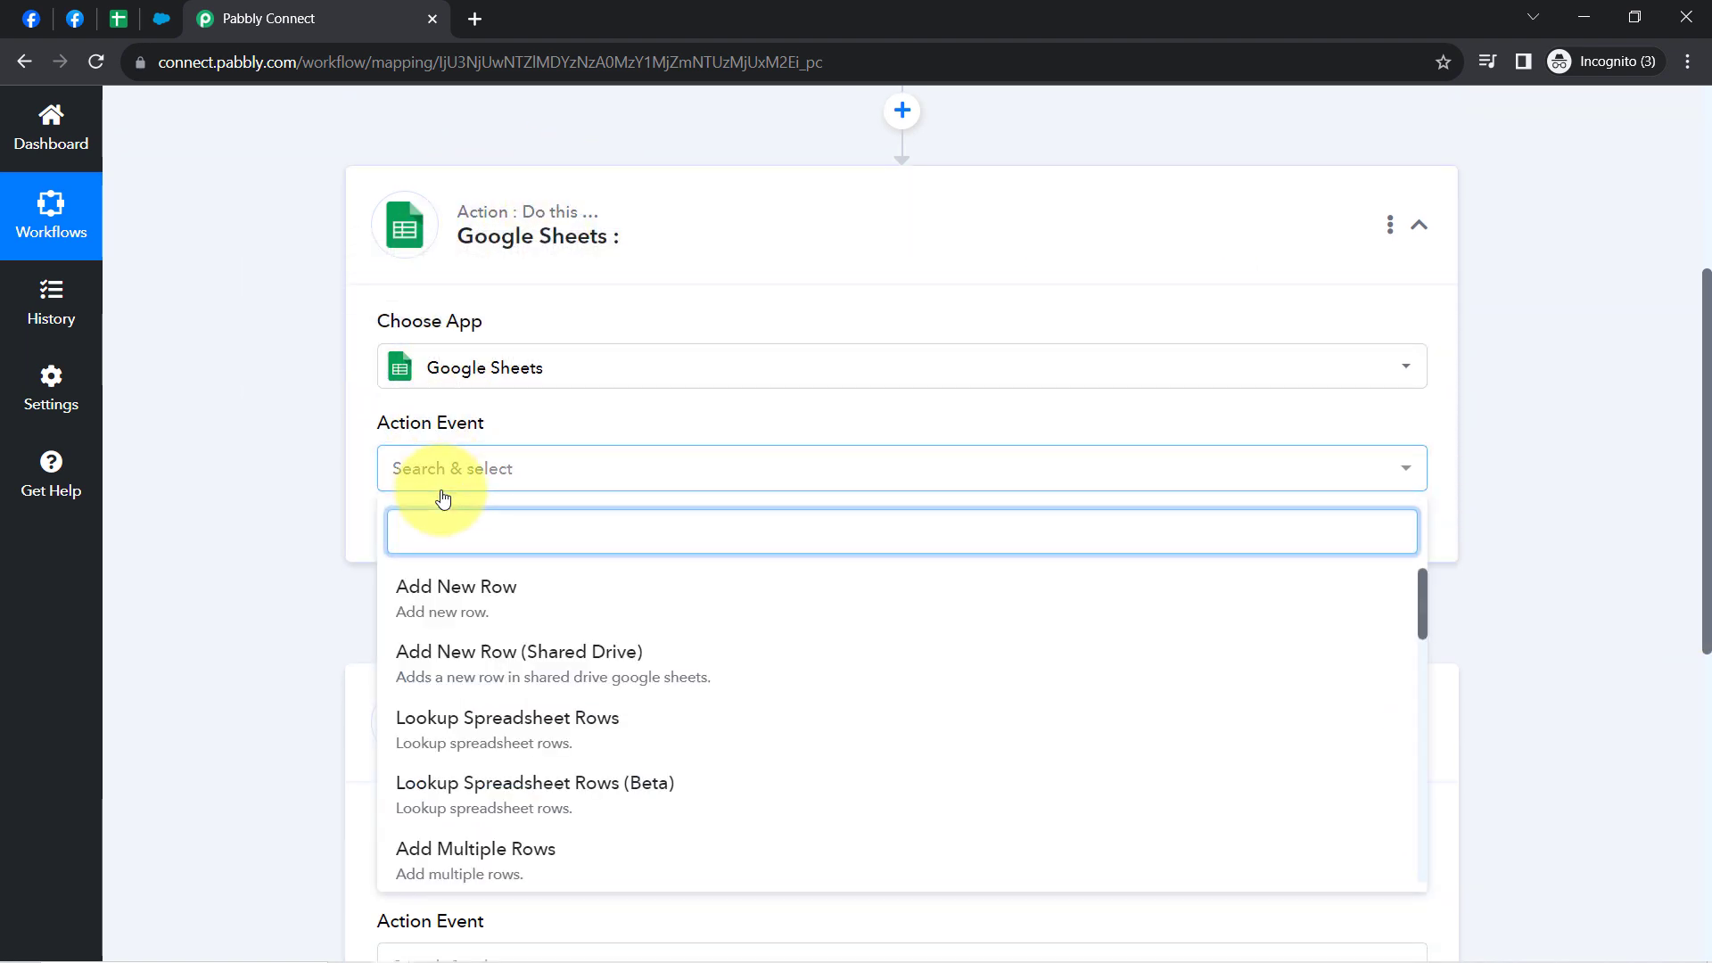
click(451, 598)
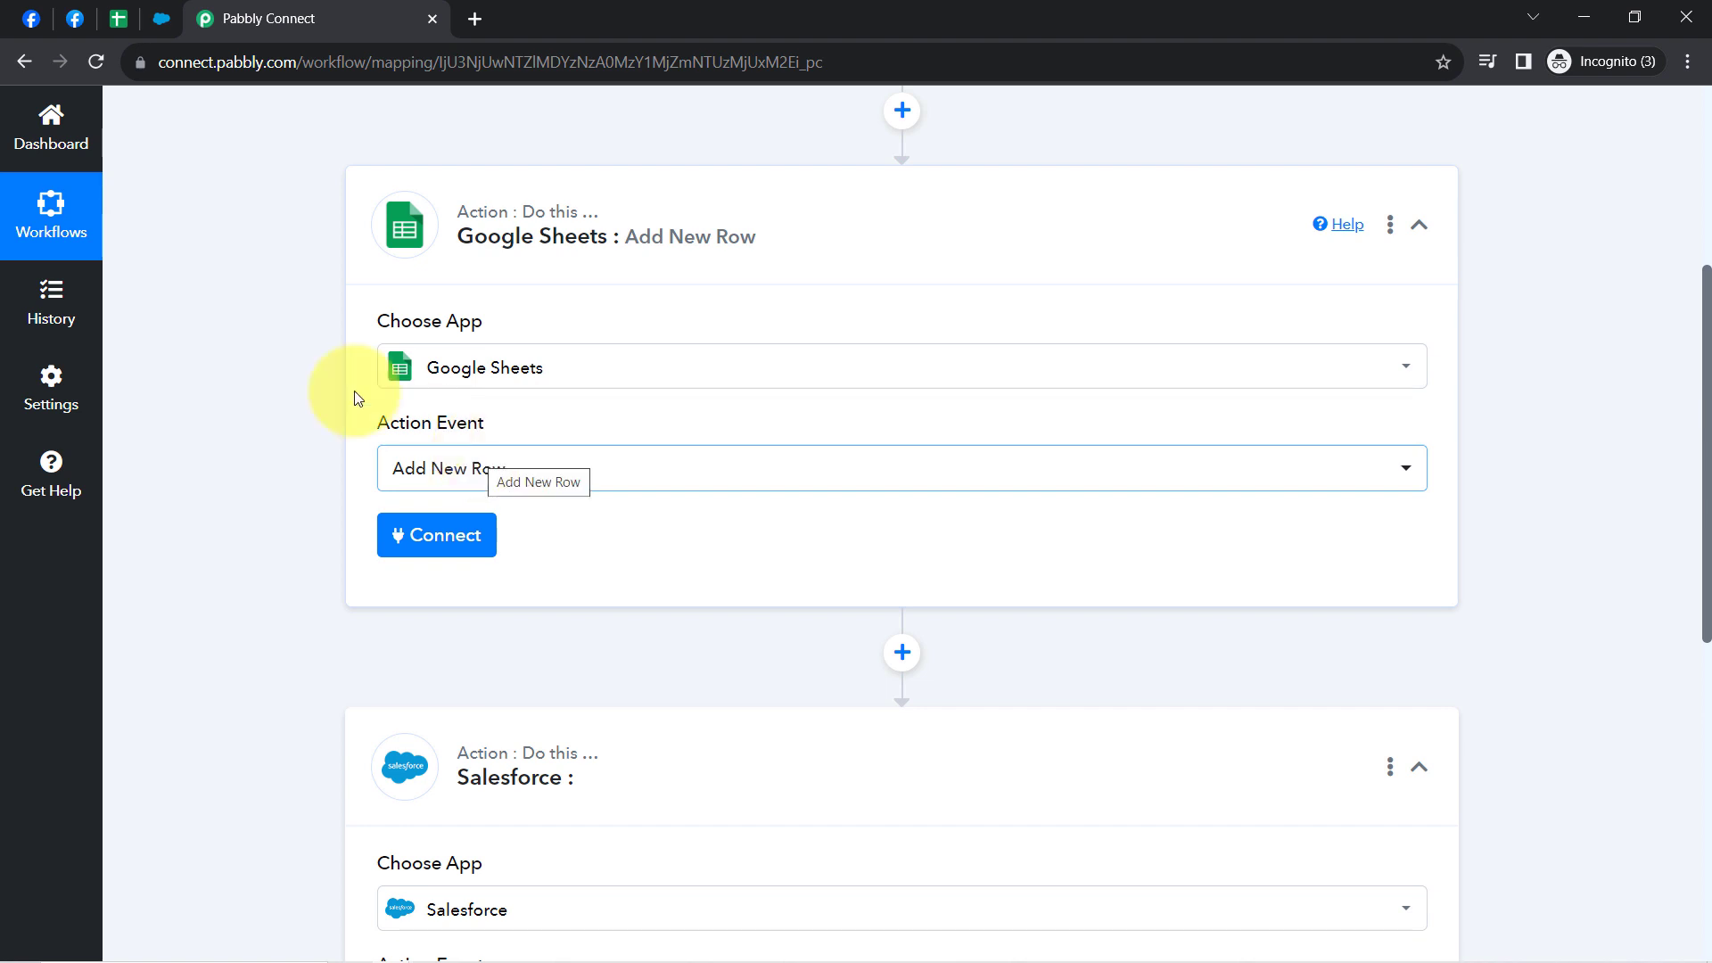
Check row 2 of the Job Applicants Data spreadsheet, and return to the Pabbly Connect workflow
click(118, 18)
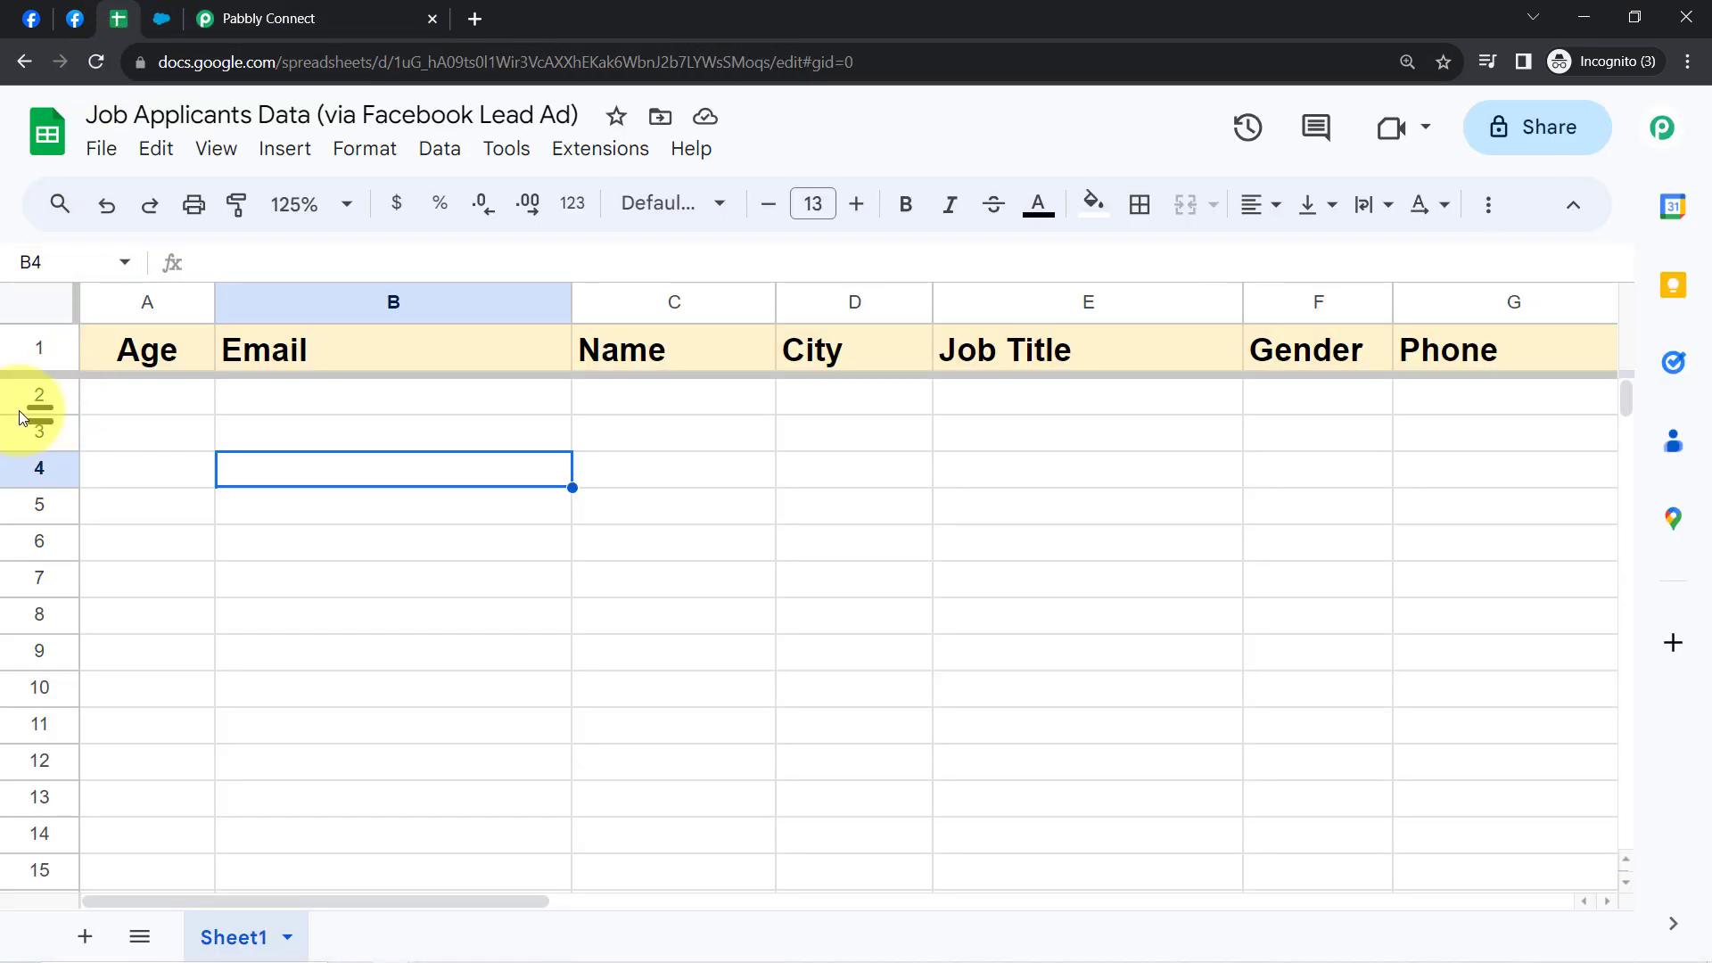
click(21, 406)
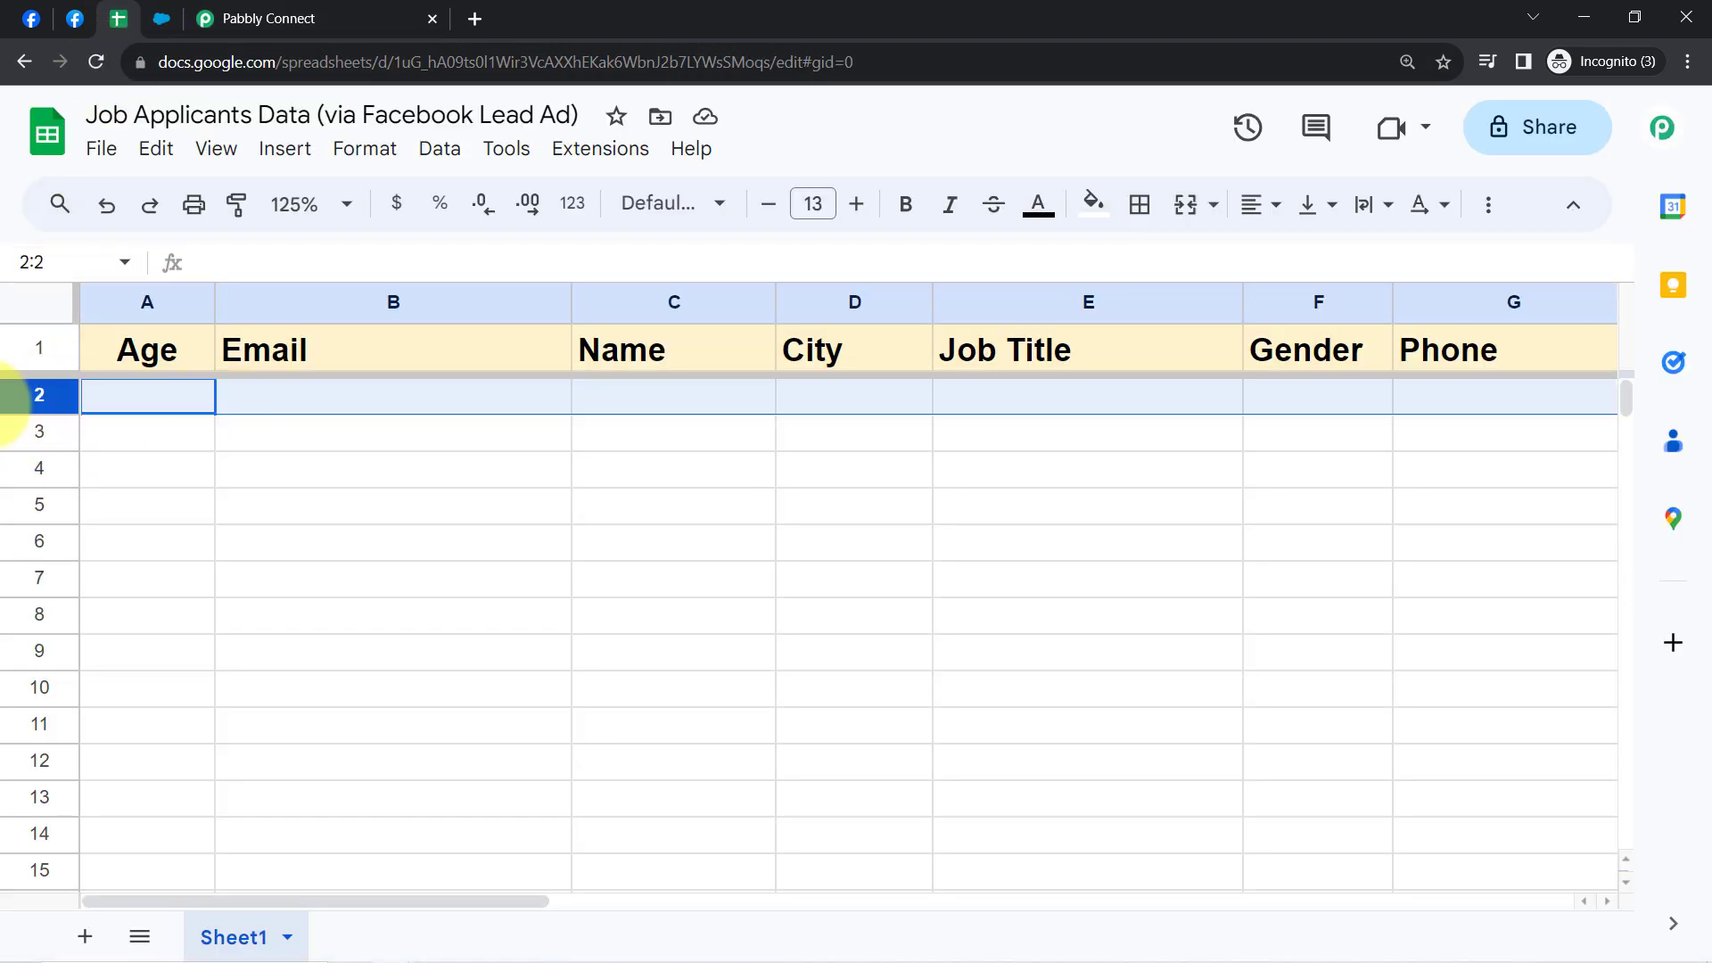
click(294, 10)
Try adding a new Google Sheets connection through Google sign-in, and instead save the action with the existing connection Google Sheets #5
click(452, 532)
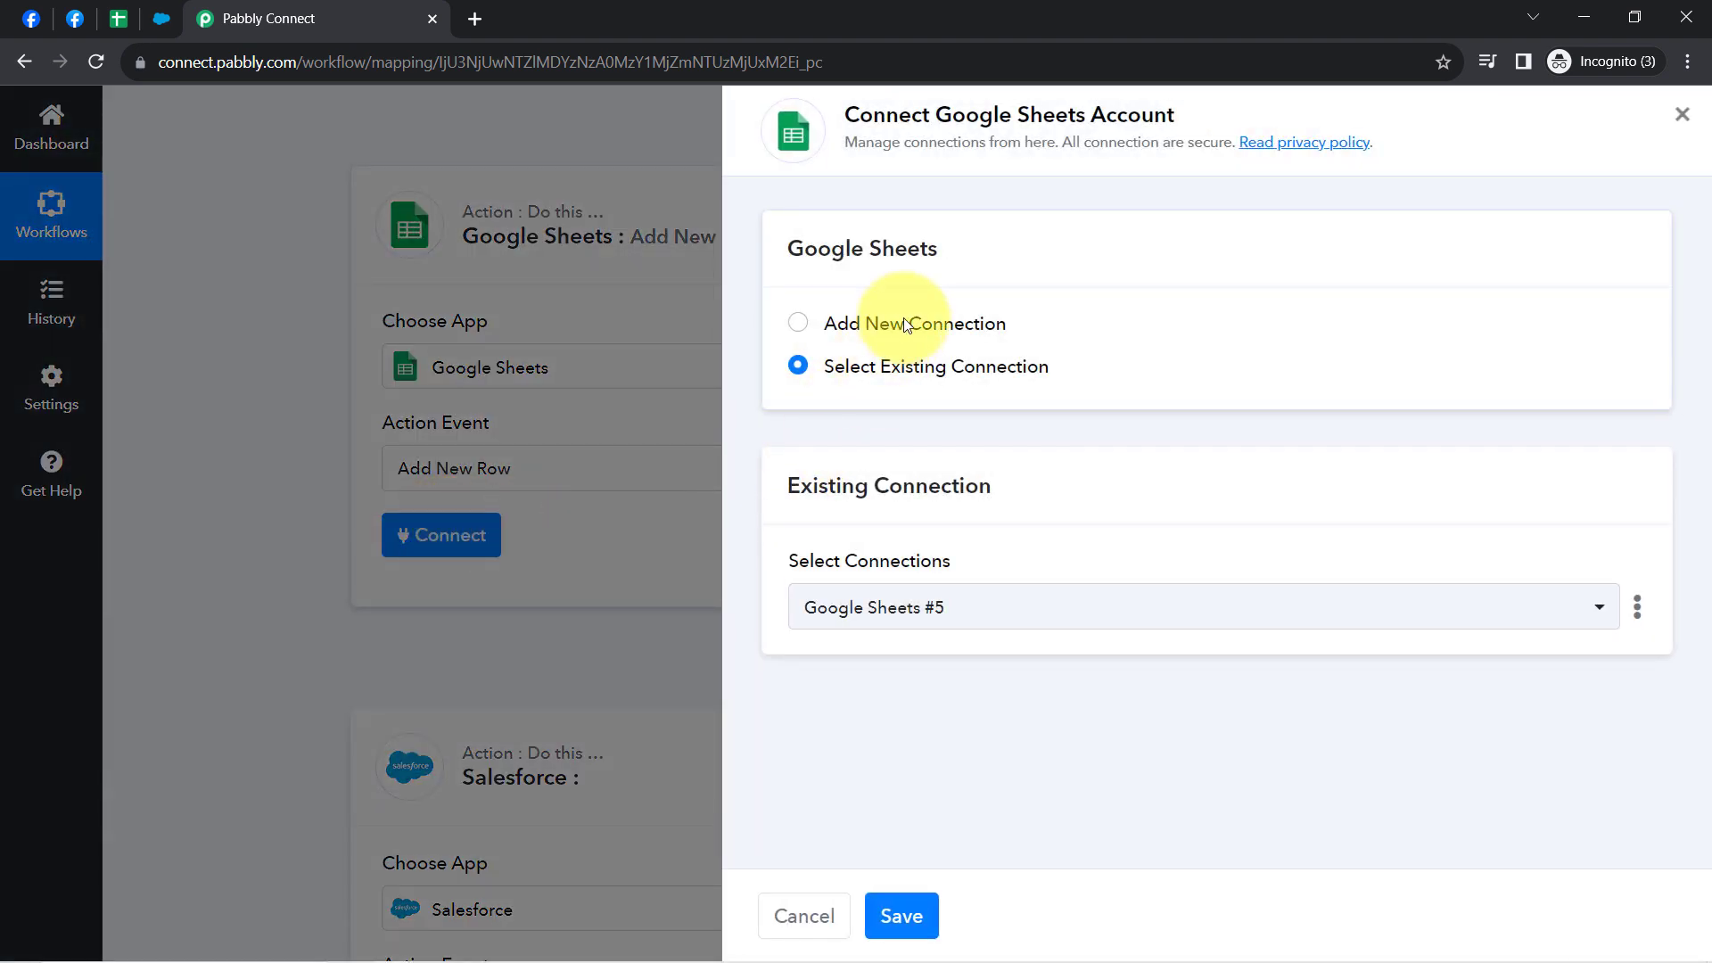
click(903, 323)
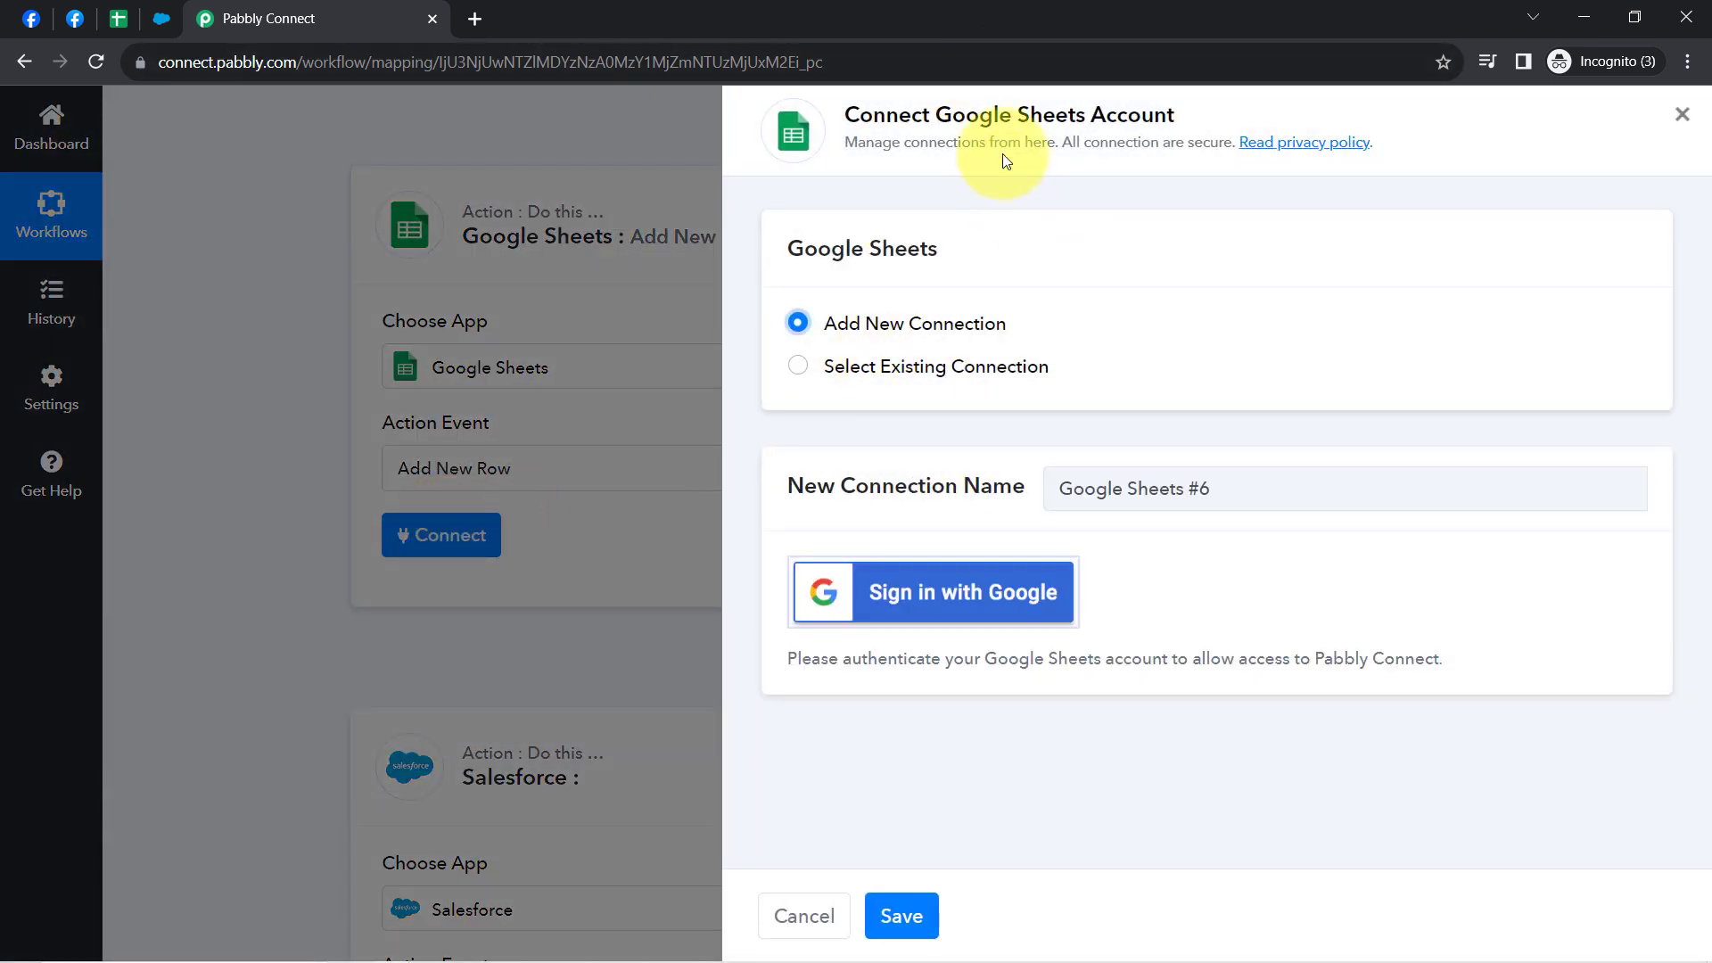
click(890, 606)
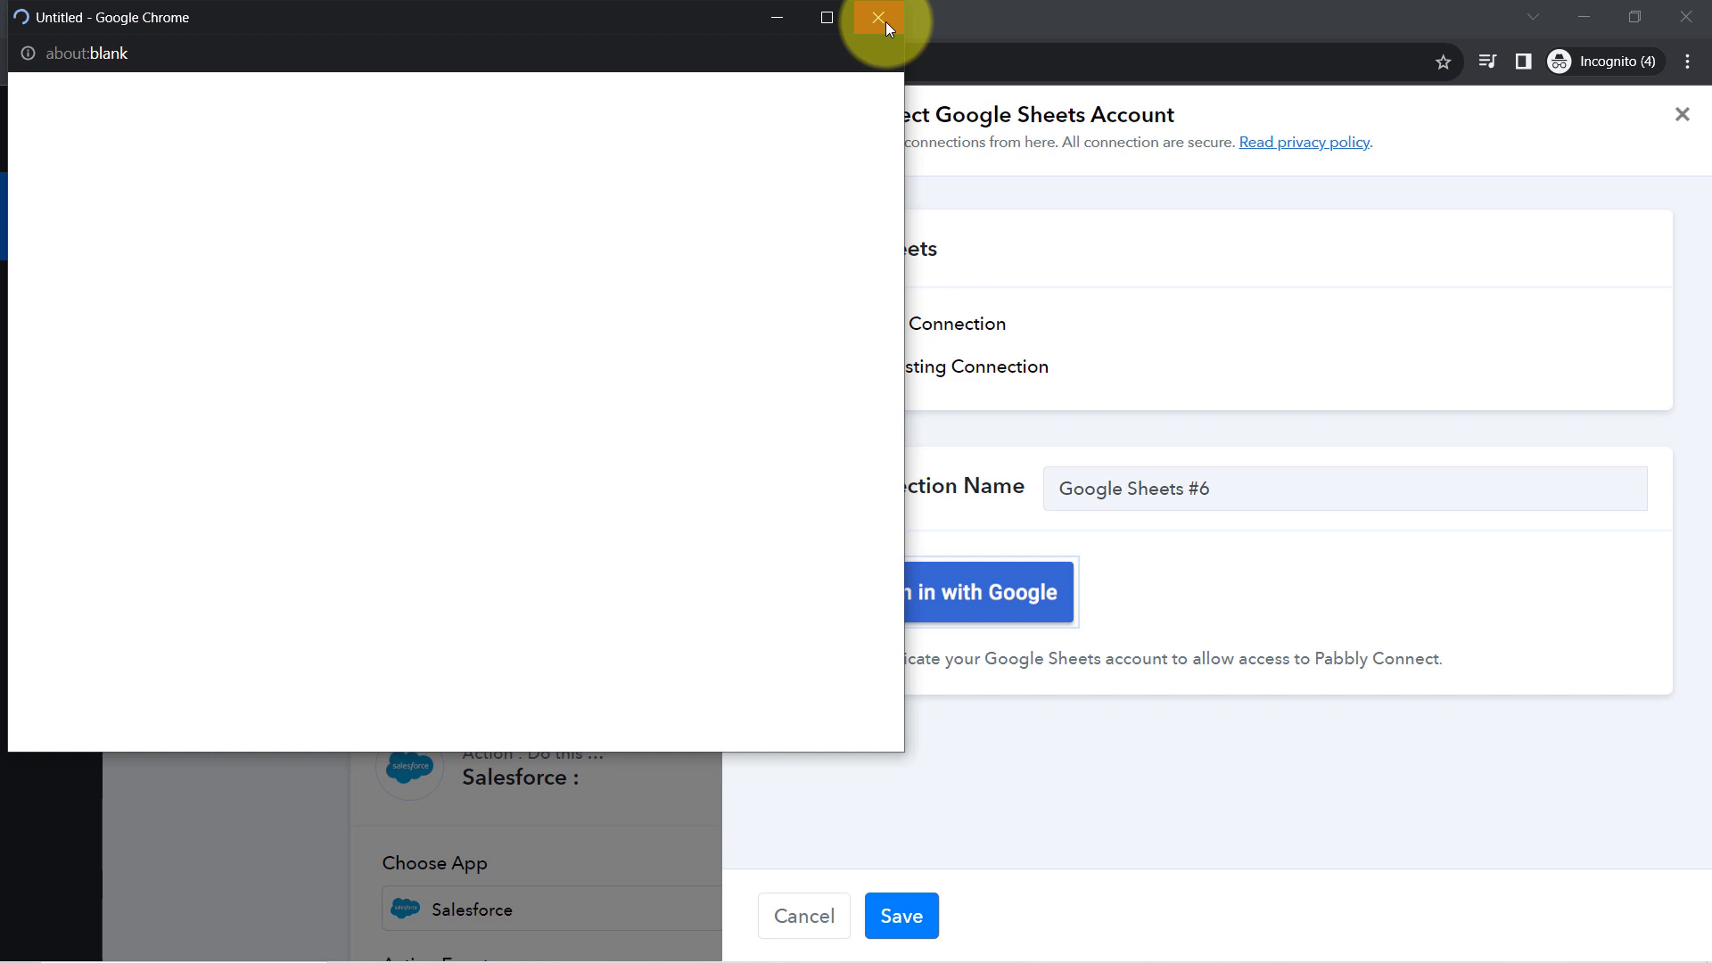
click(886, 21)
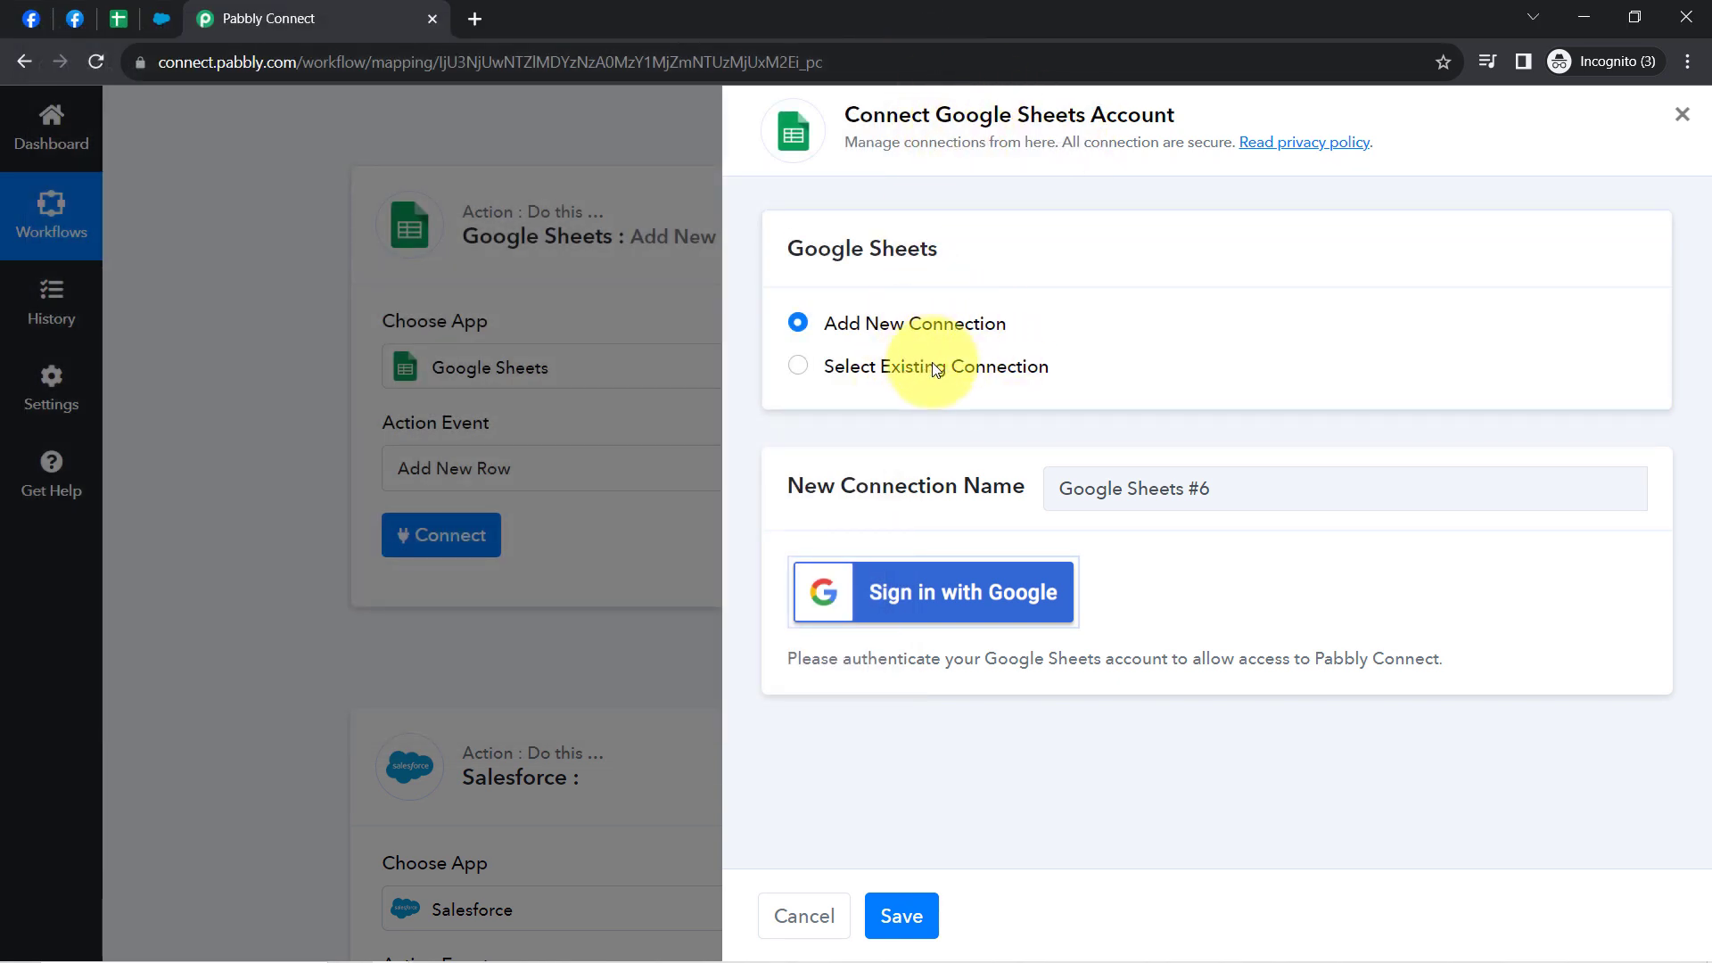
click(901, 364)
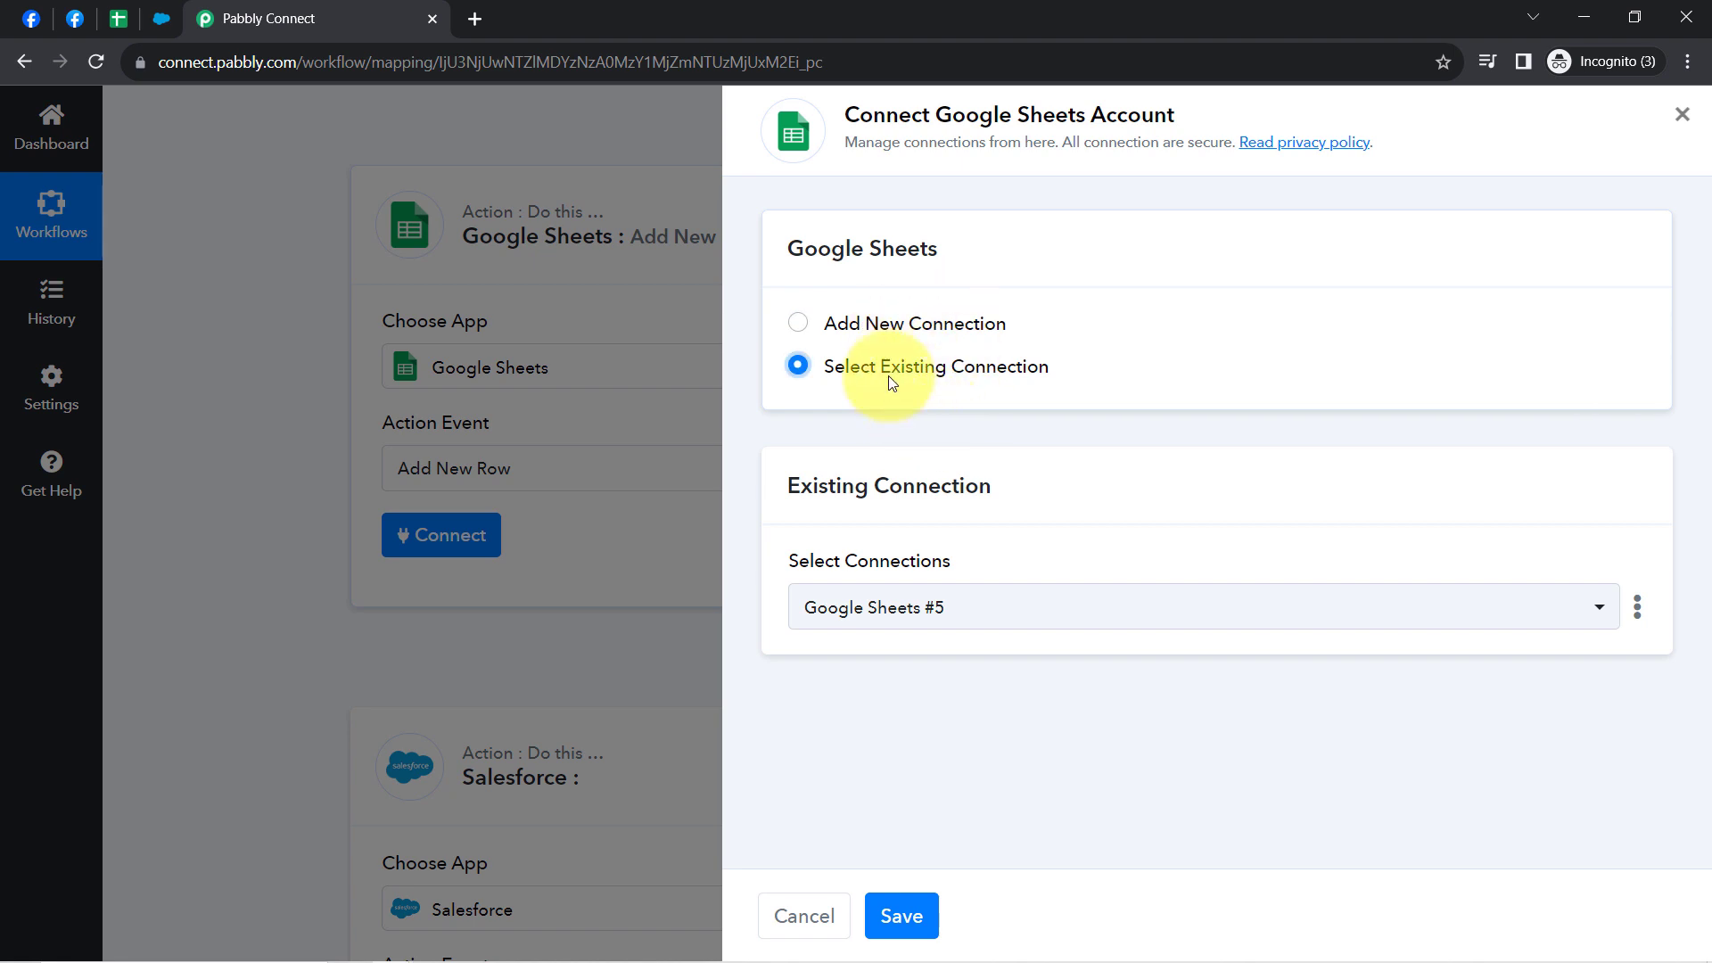
click(901, 919)
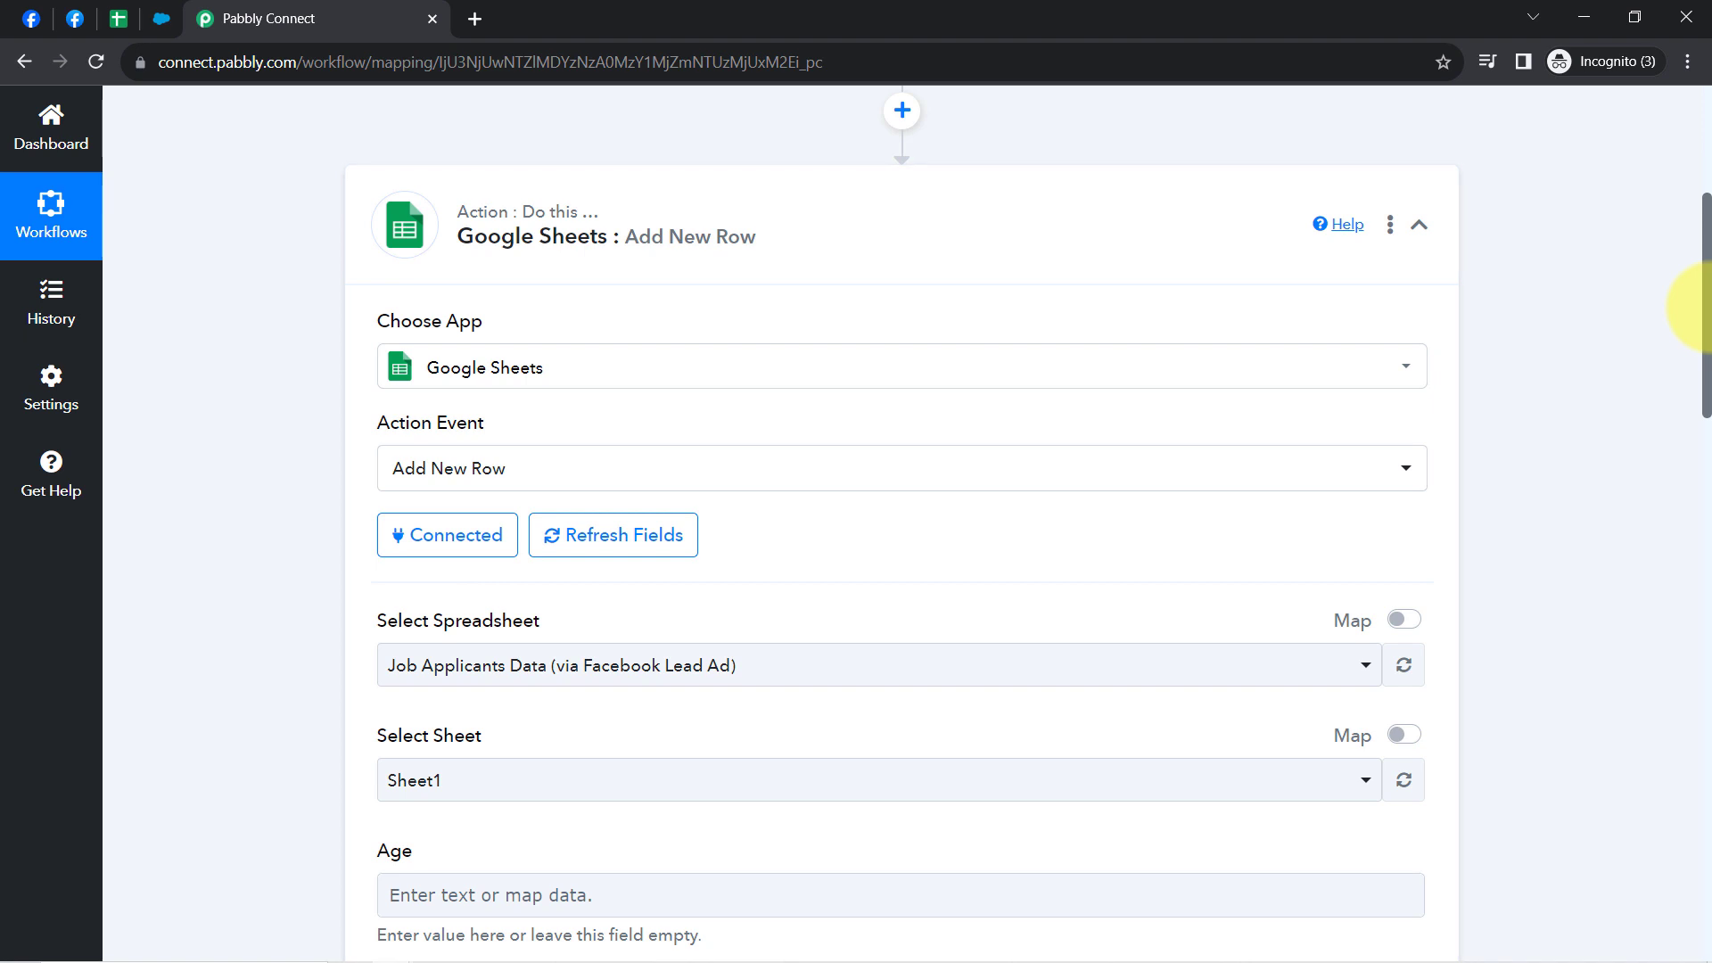
Review the spreadsheets offered for the Google Sheets action, keeping Job Applicants Data (via Facebook Lead Ad) selected
drag(1706, 307, 1708, 386)
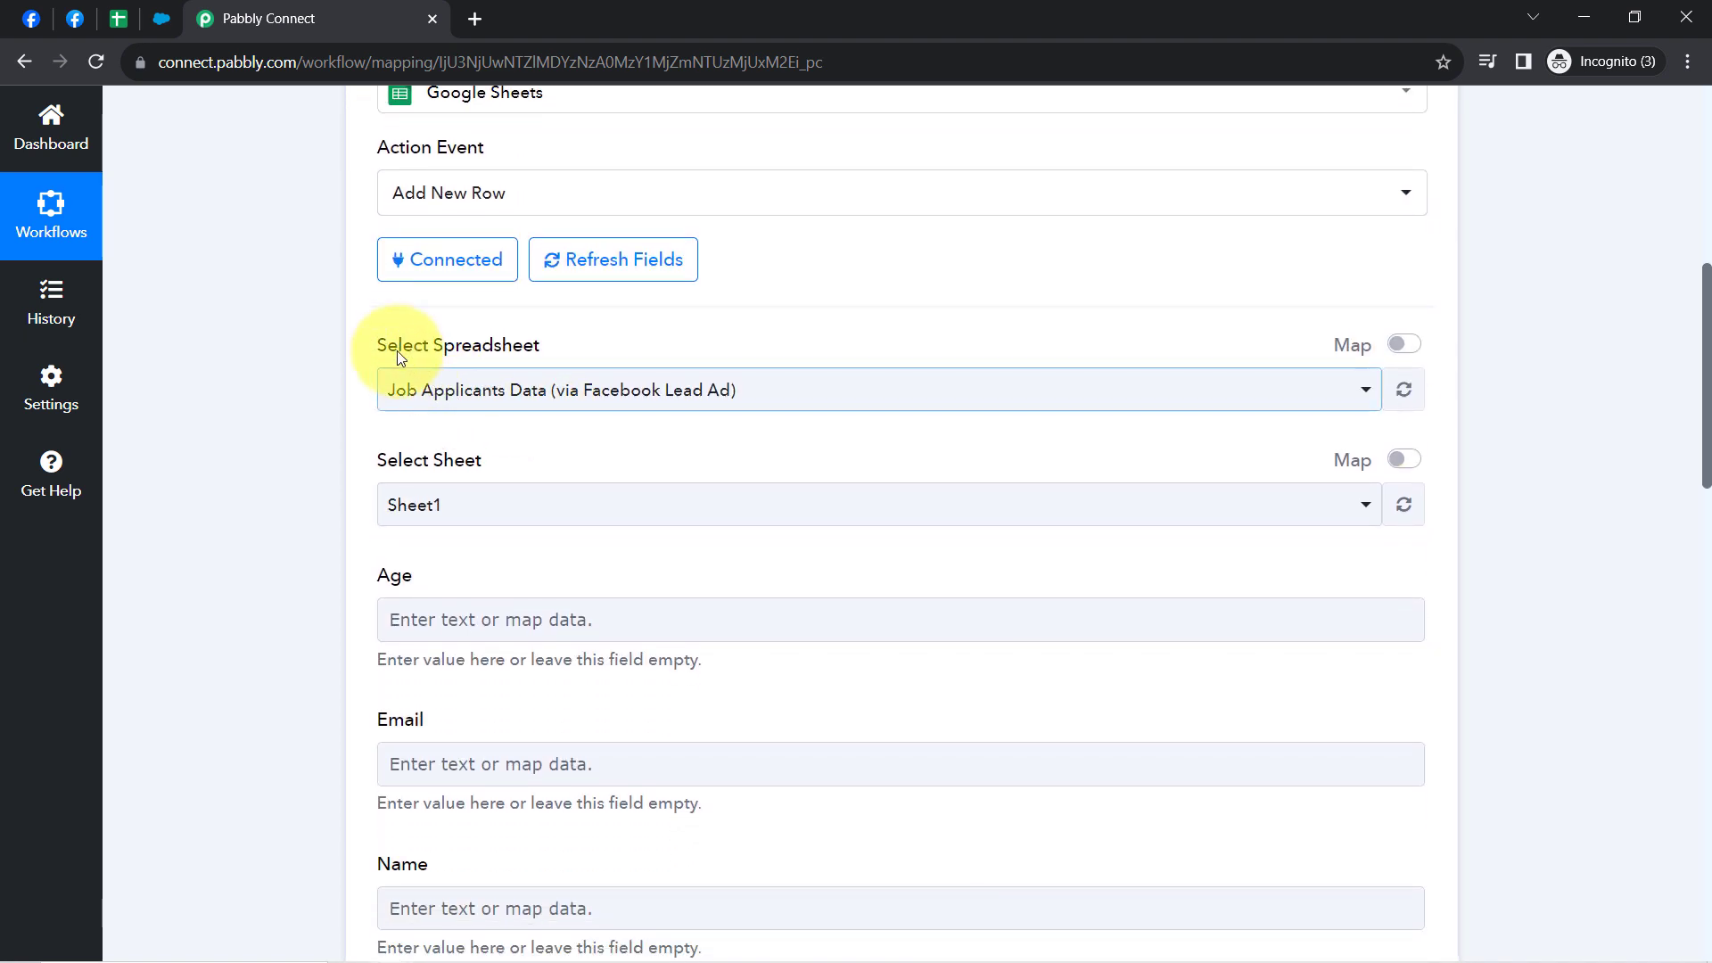
drag(387, 348, 526, 361)
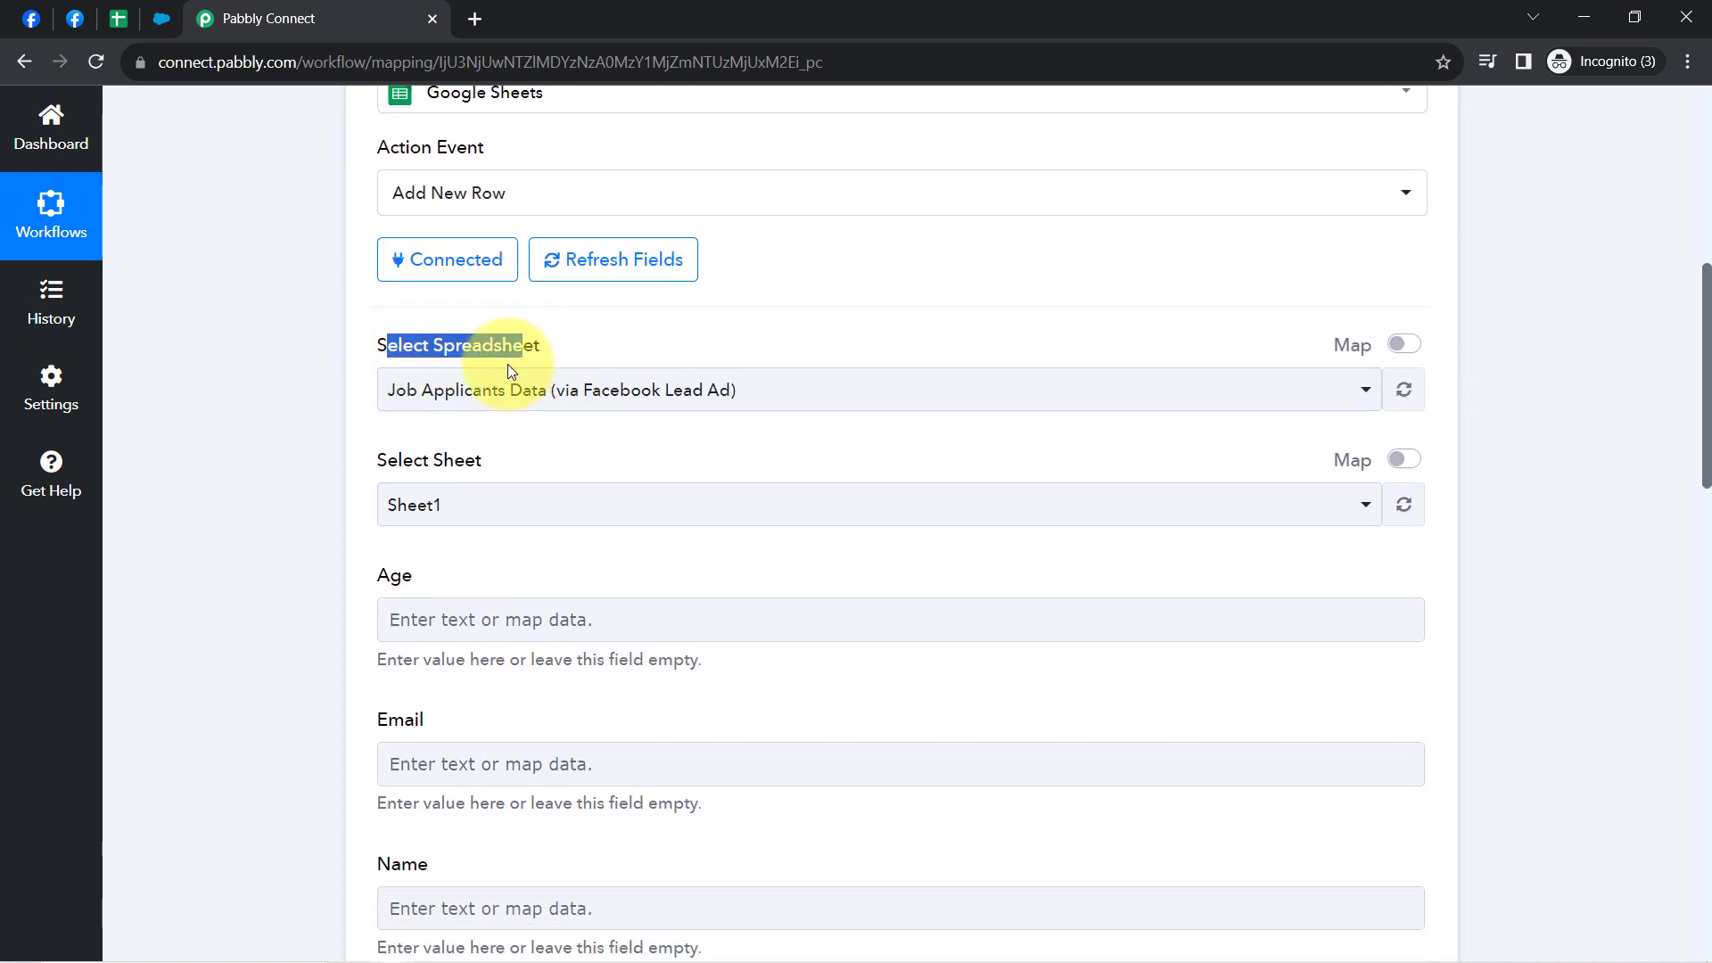
click(429, 389)
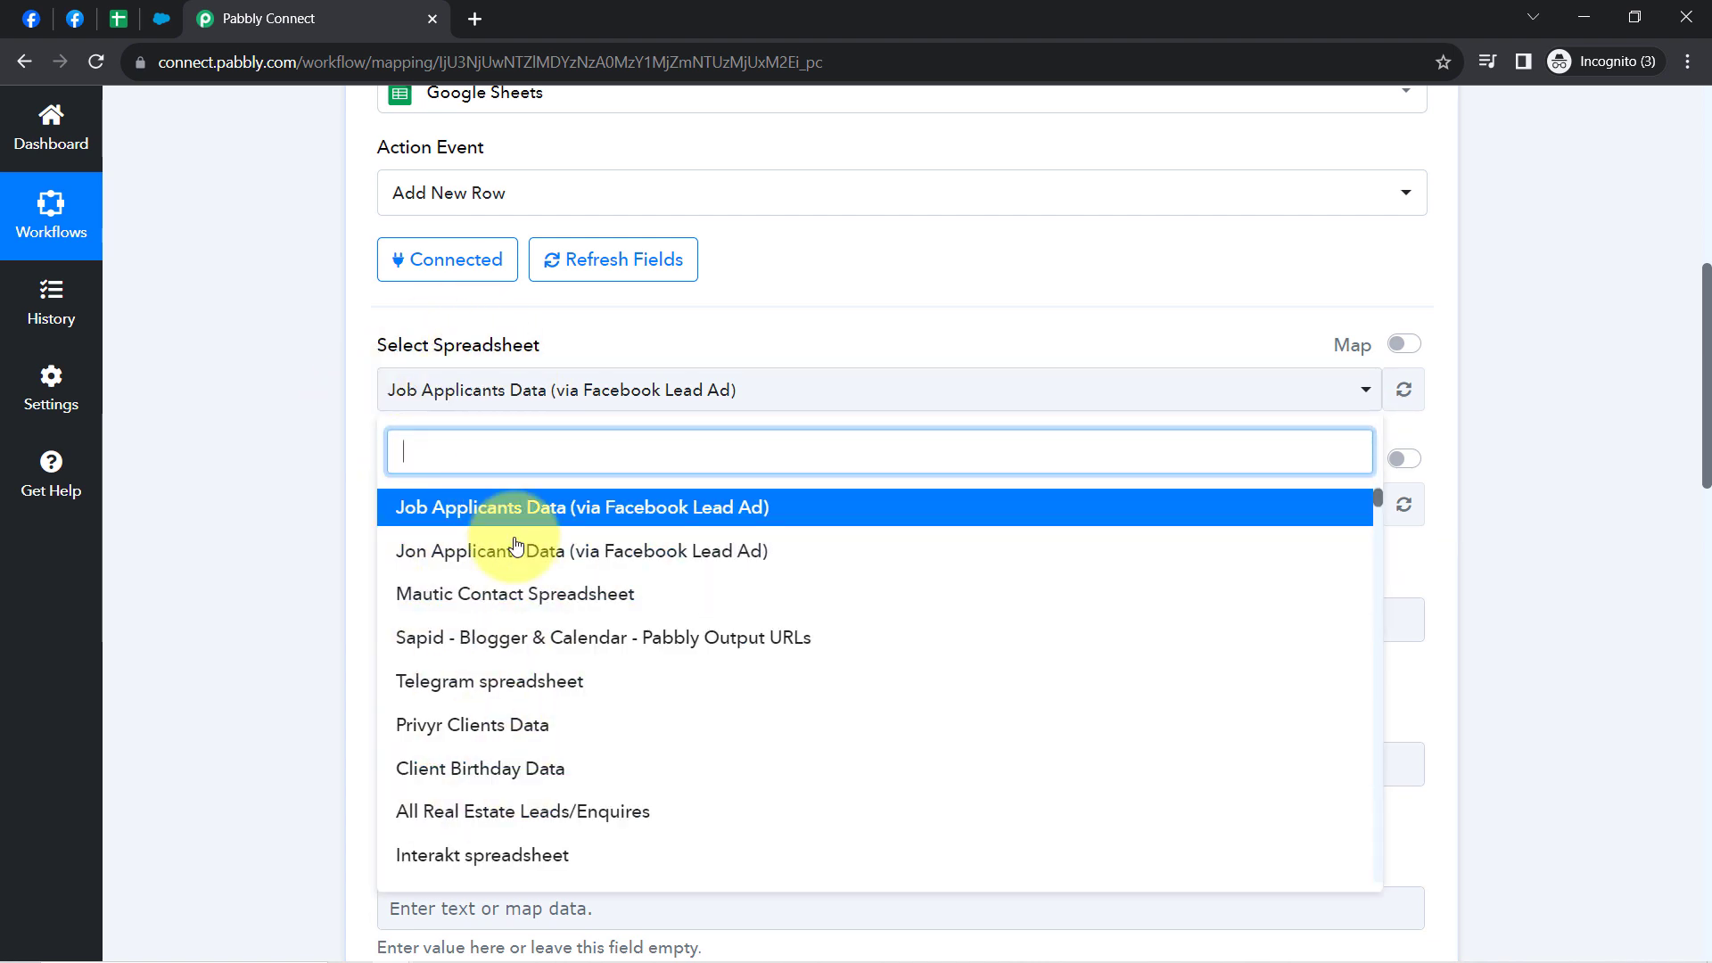
click(330, 502)
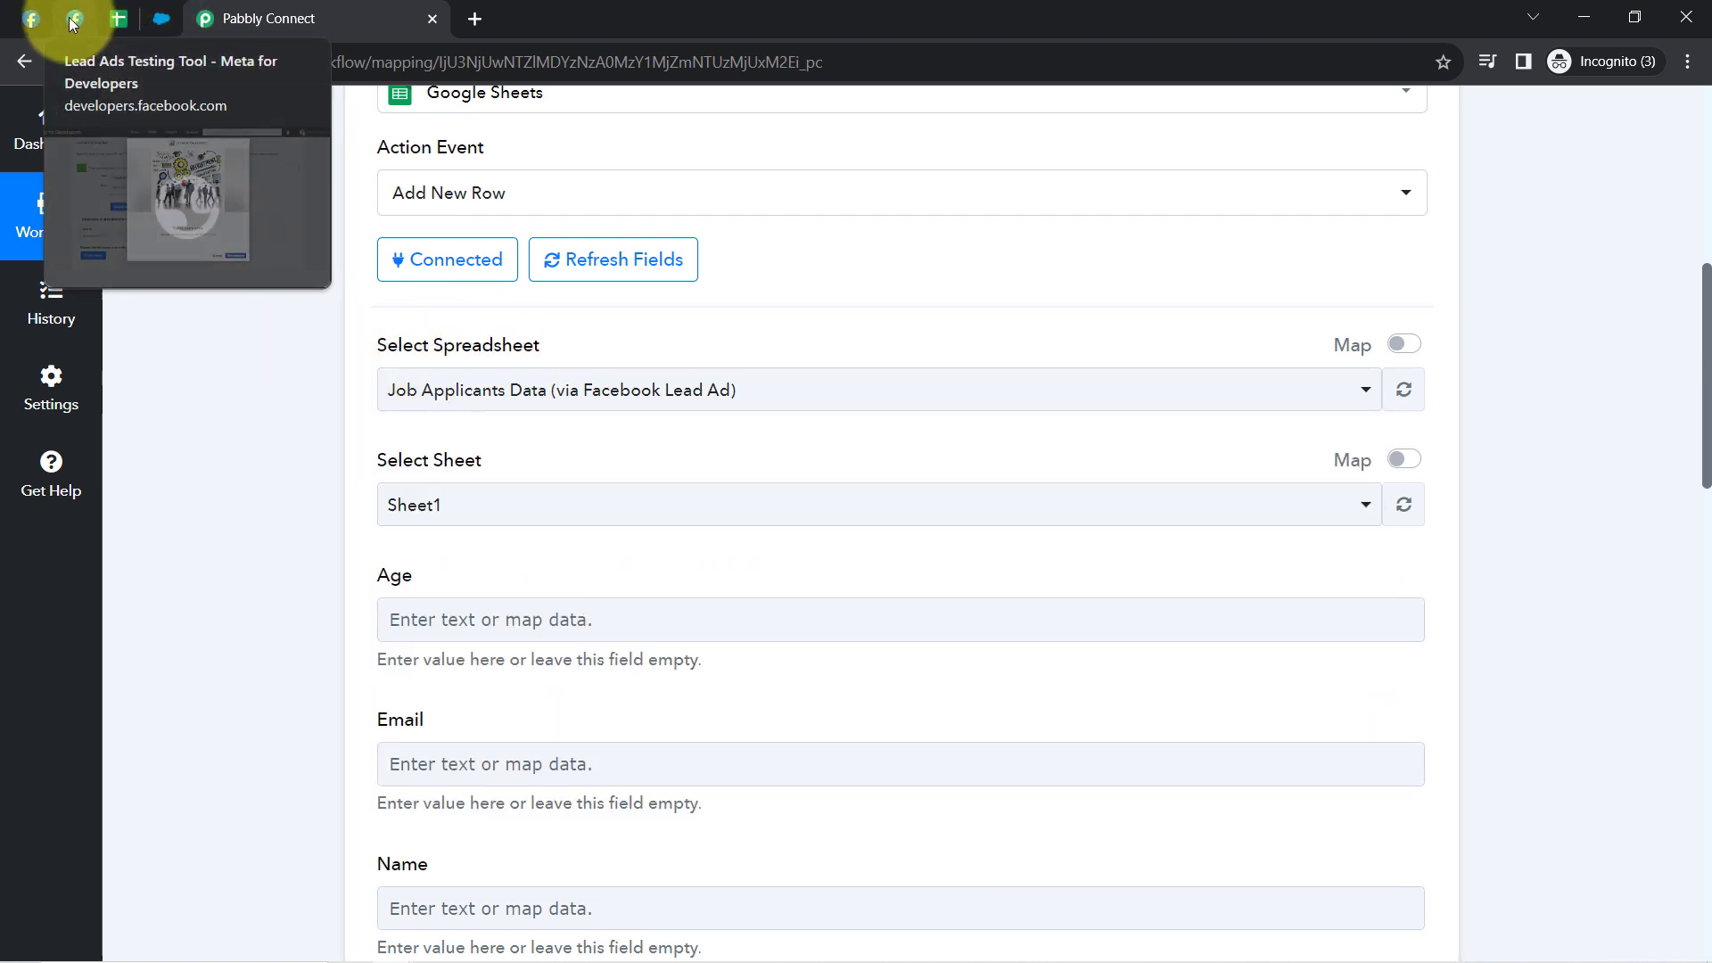
Compare the Google spreadsheet's title and sheet name with the spreadsheet and sheet chosen in the workflow's action
click(132, 32)
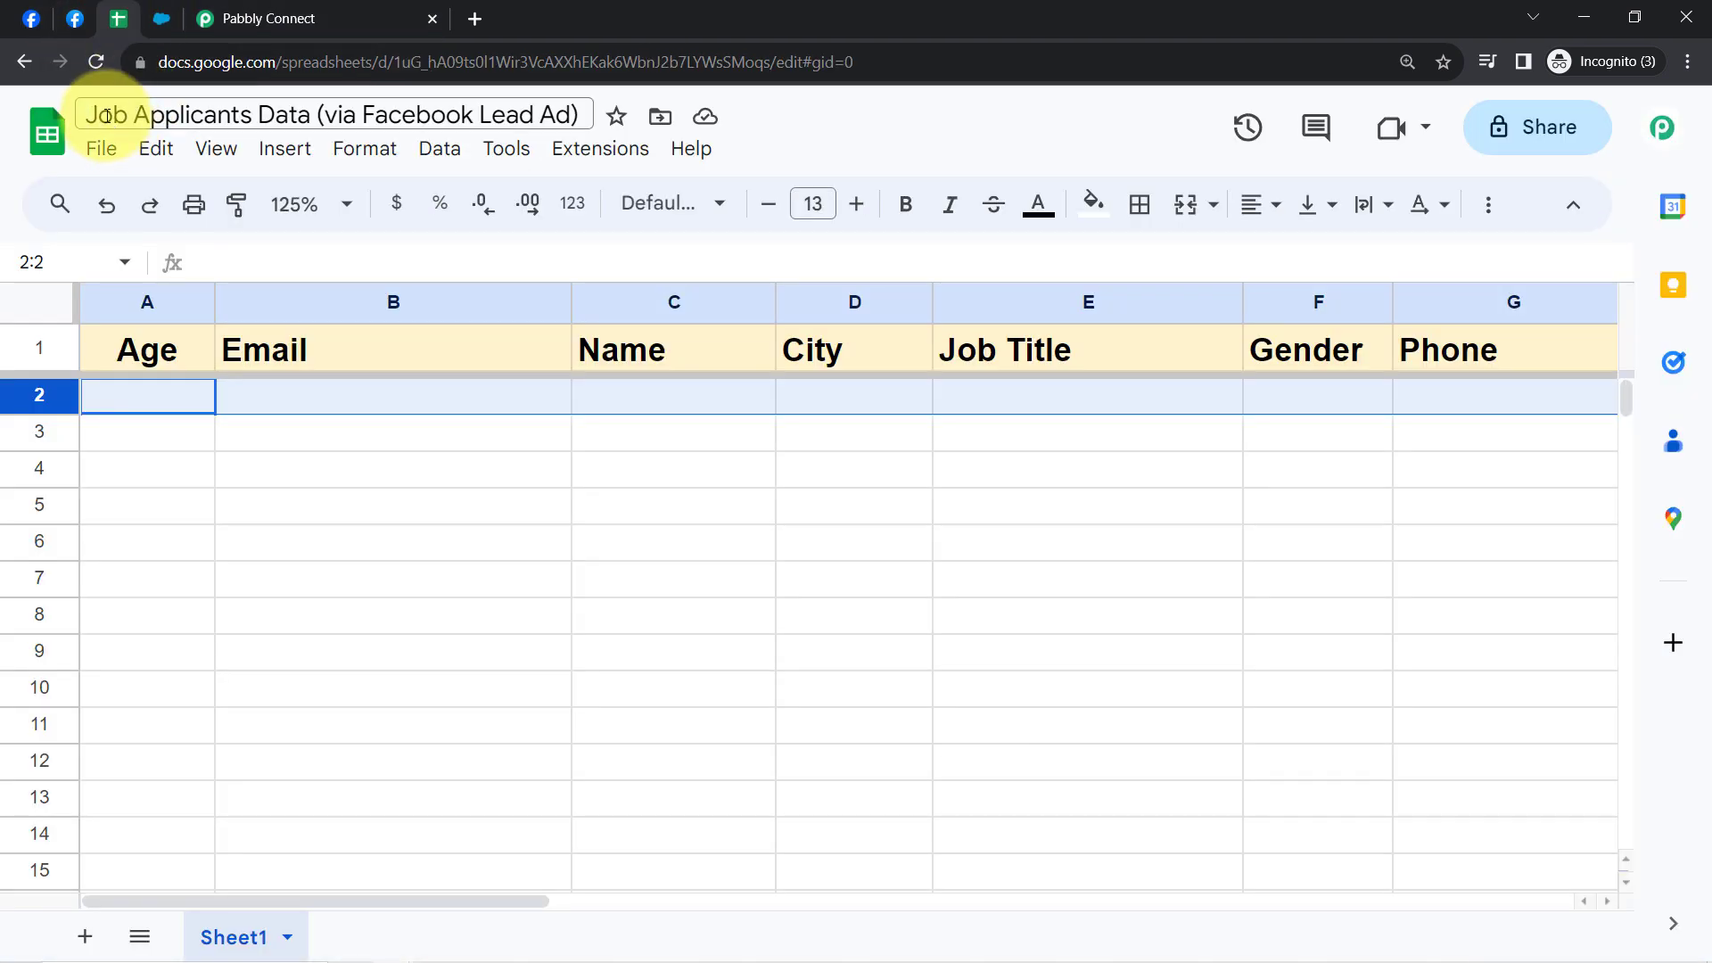
click(300, 118)
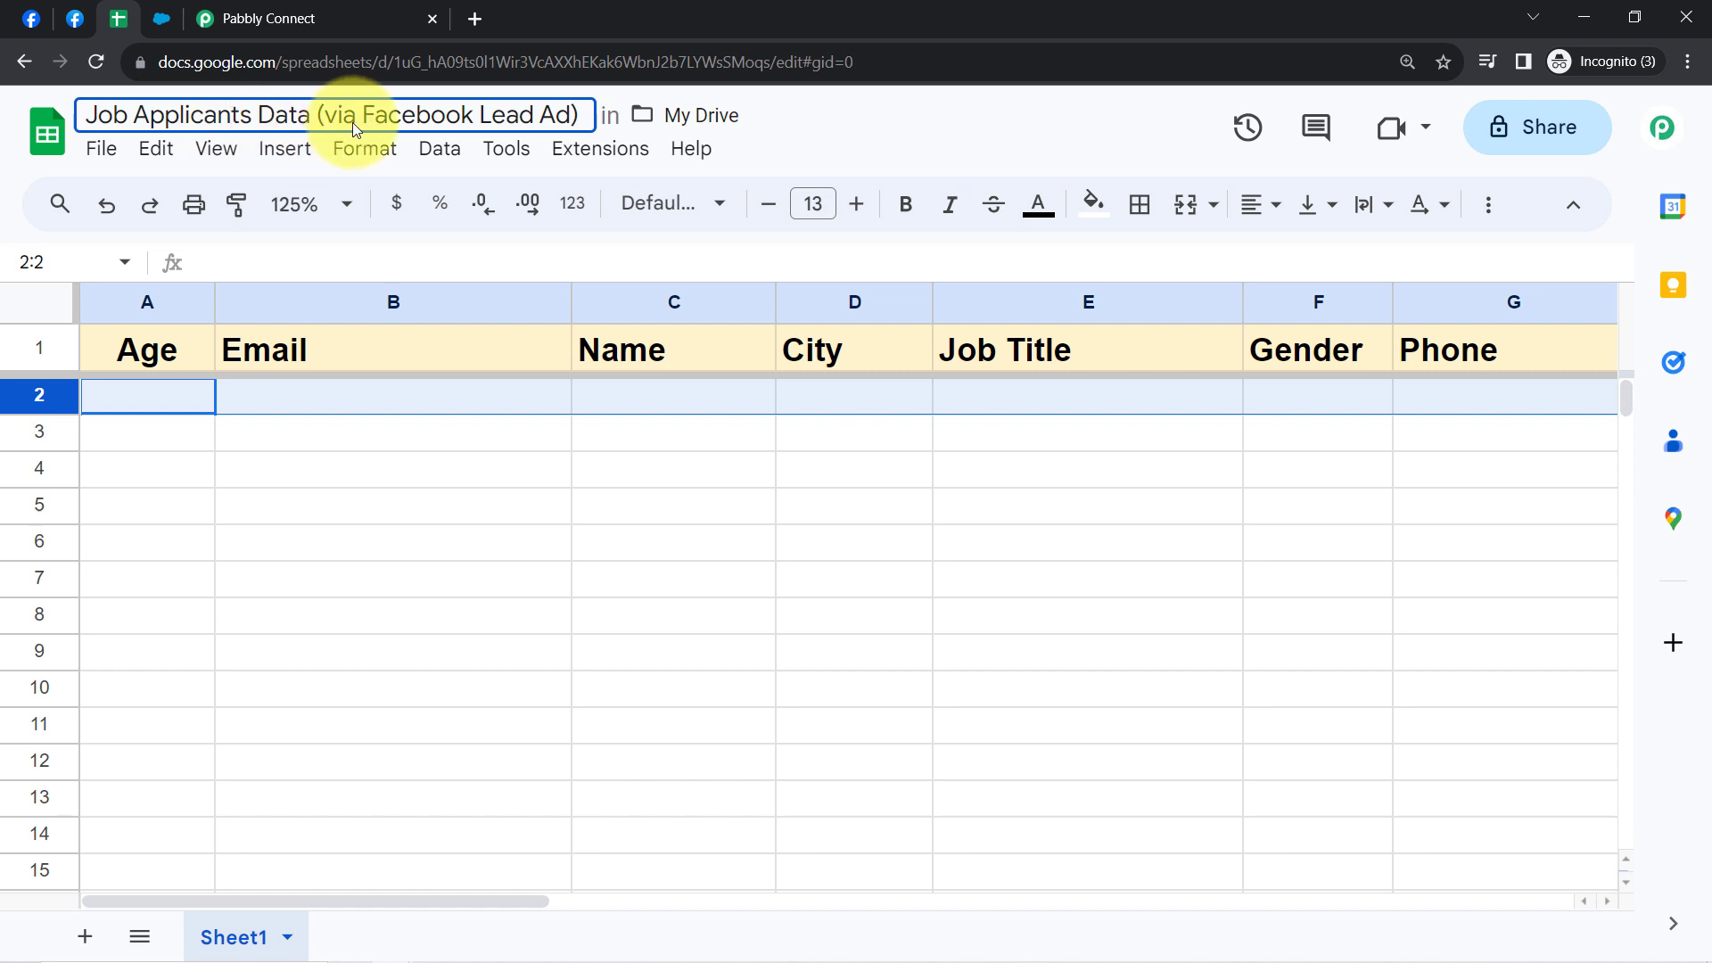
click(344, 2)
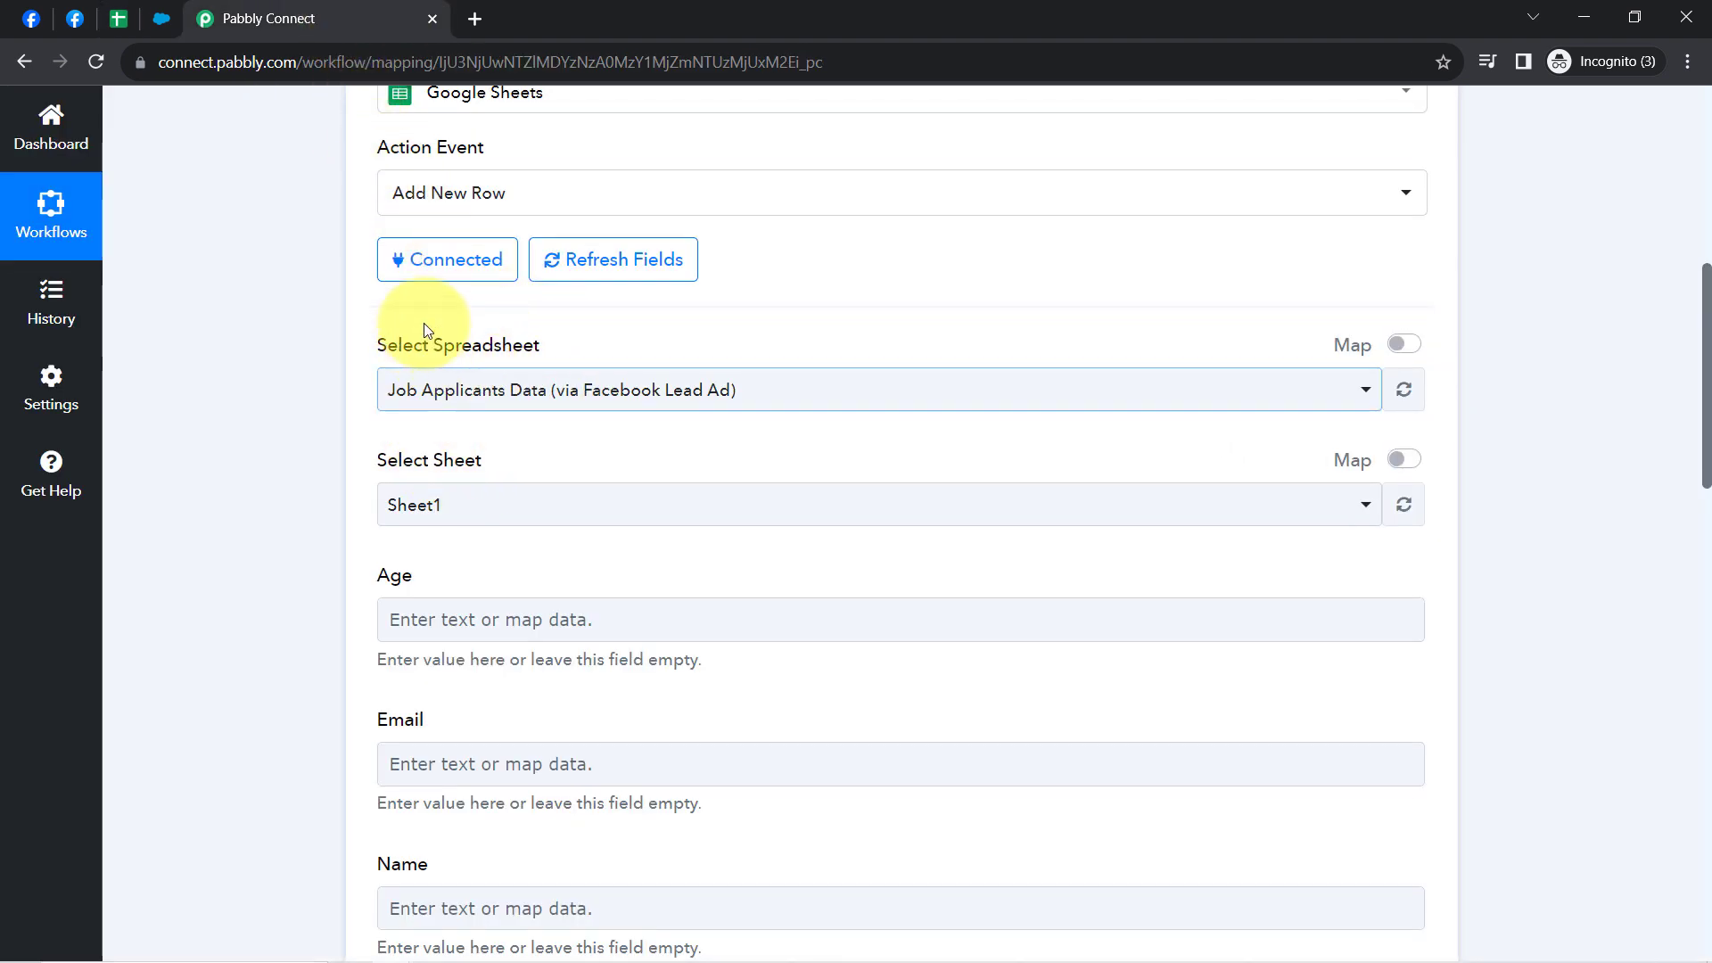
click(118, 13)
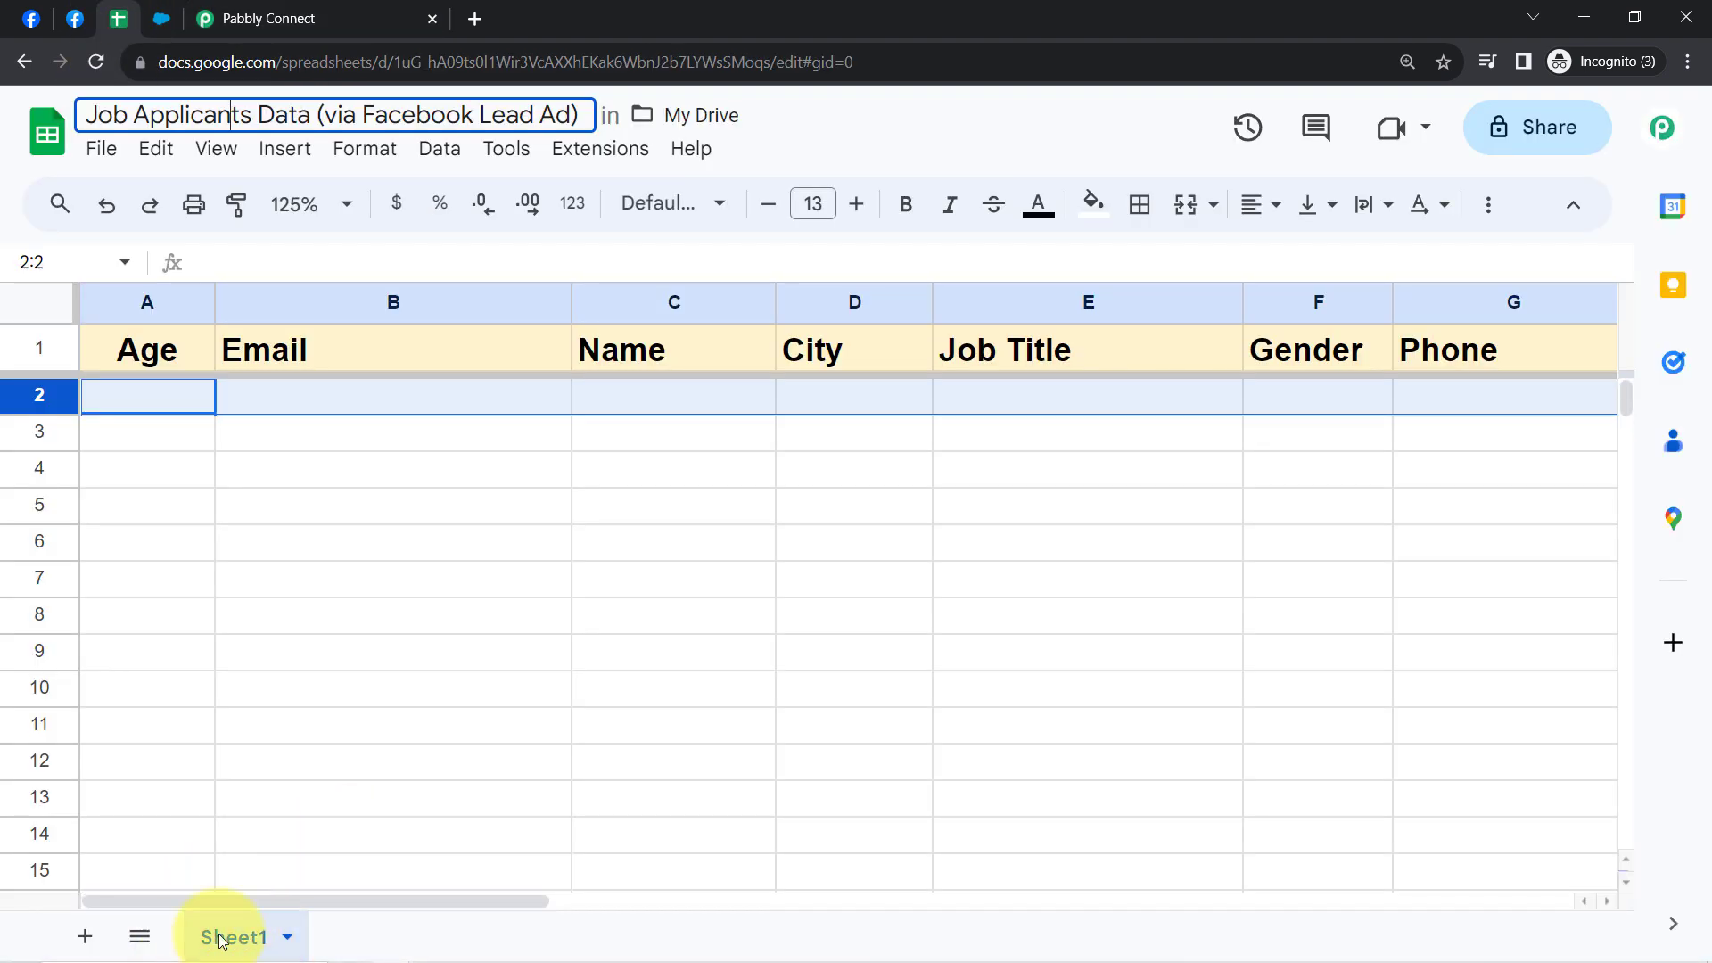
click(326, 9)
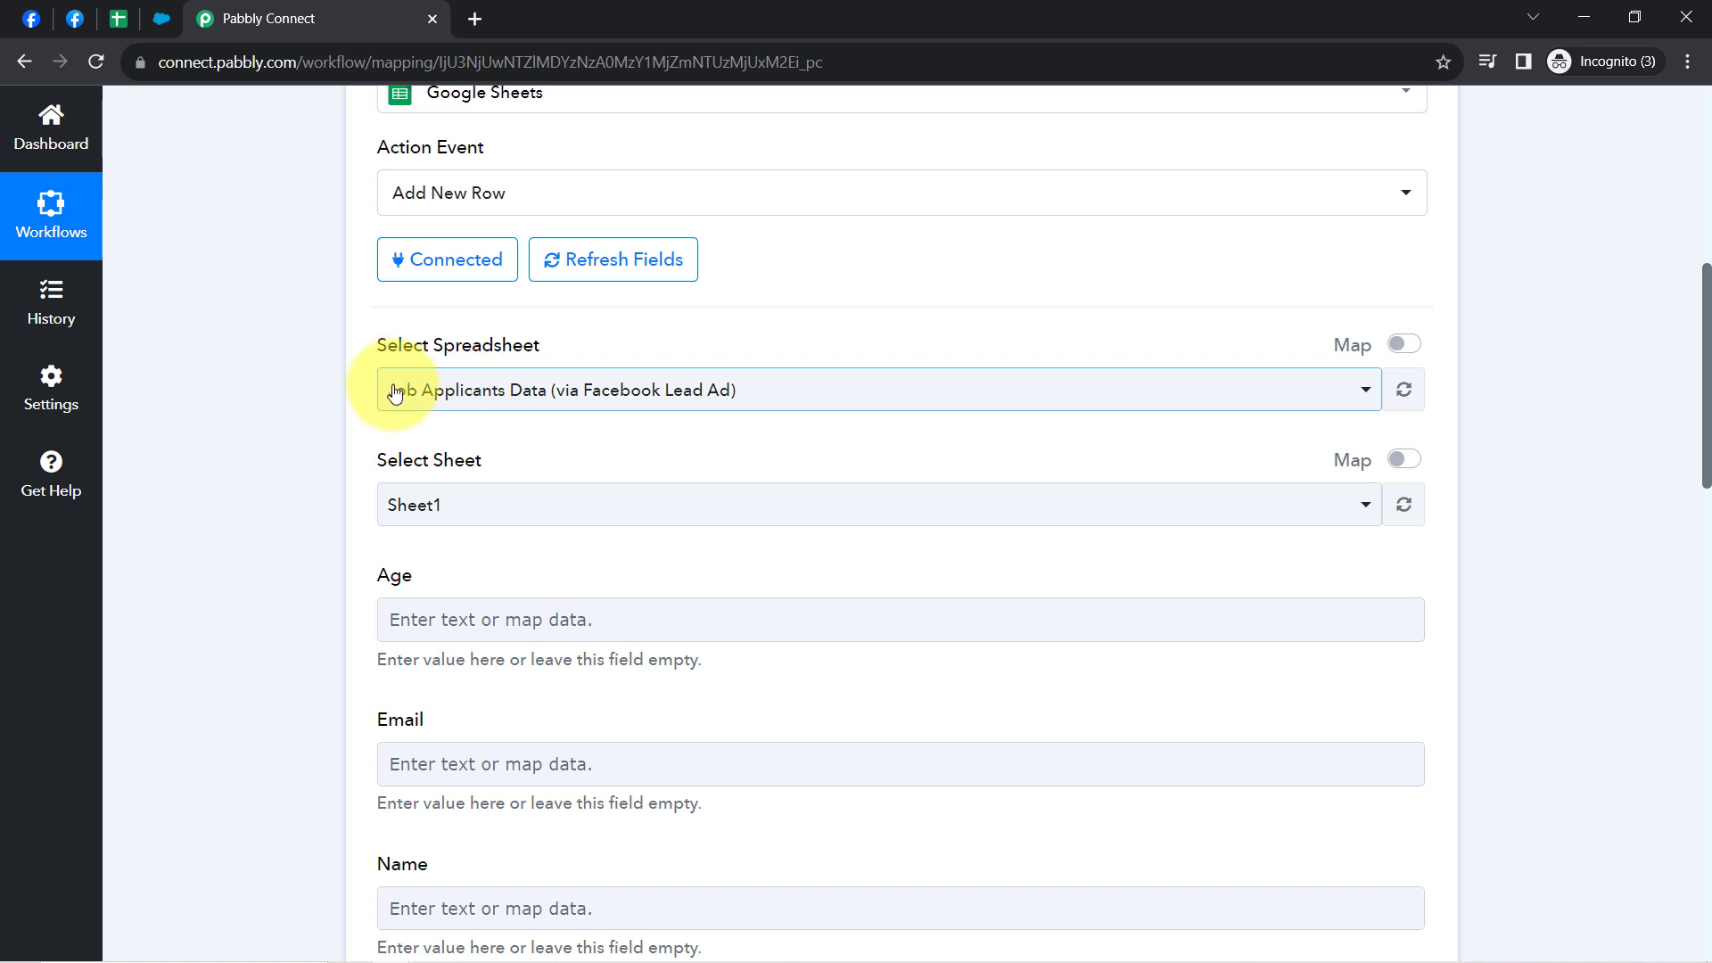
Switch to the spreadsheet and examine its columns one by one from Age to Phone, and return to the workflow
click(127, 20)
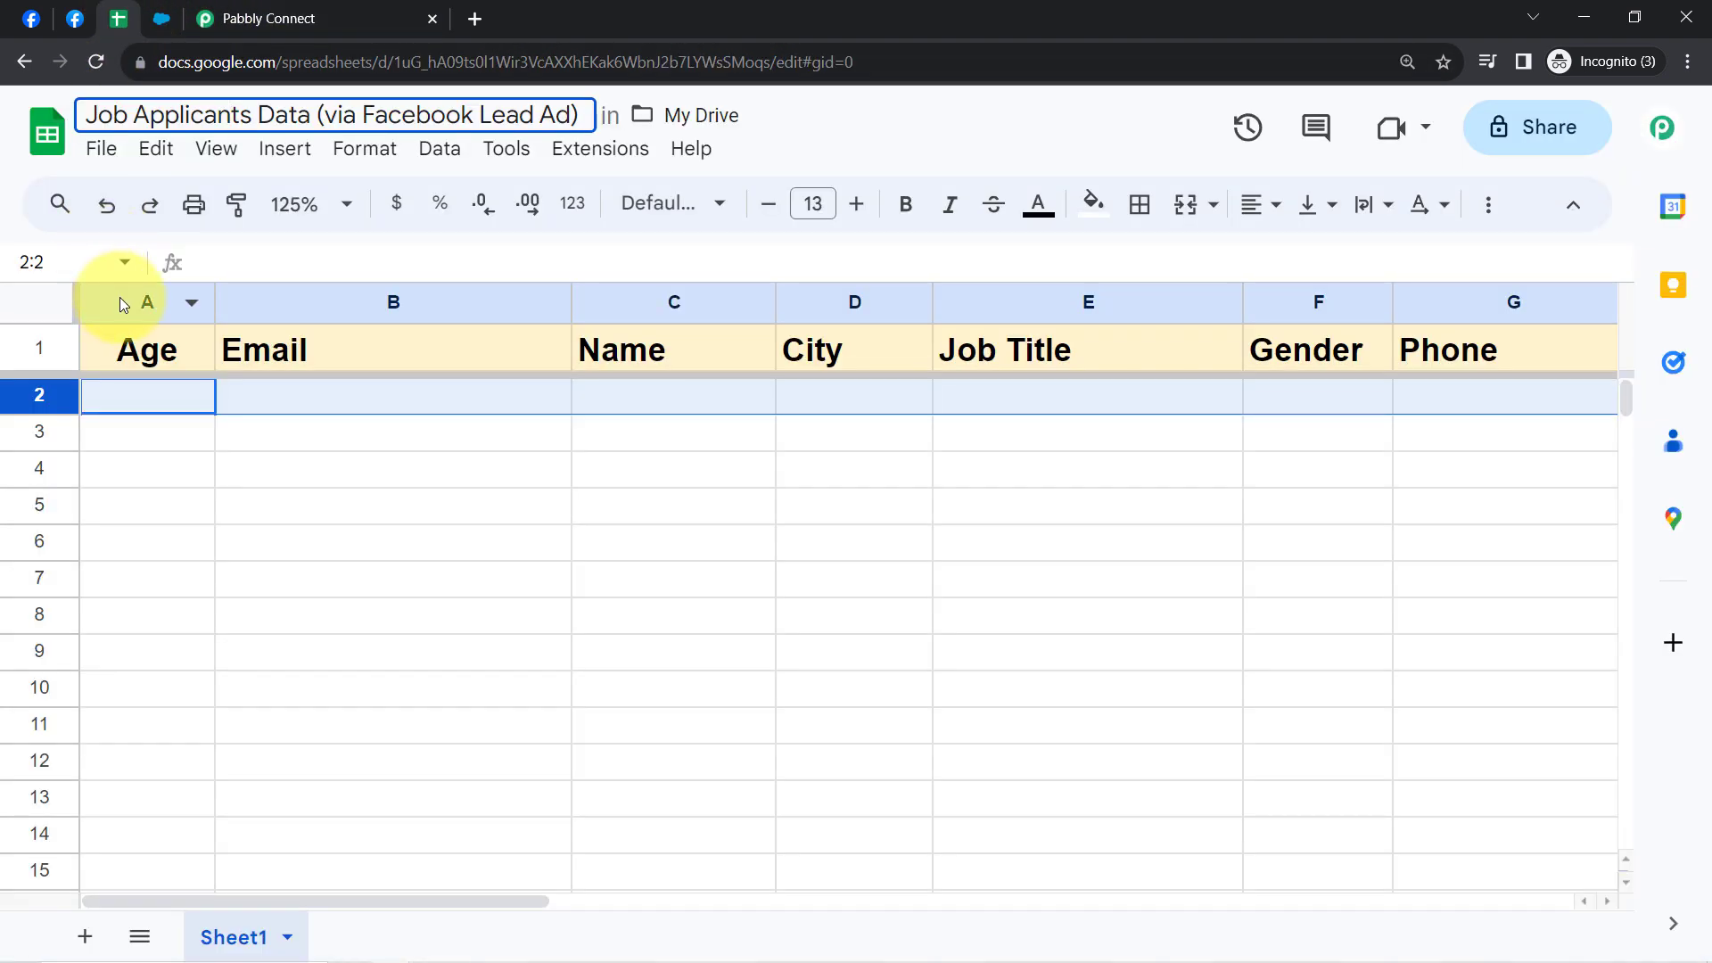
click(126, 299)
click(398, 301)
click(665, 308)
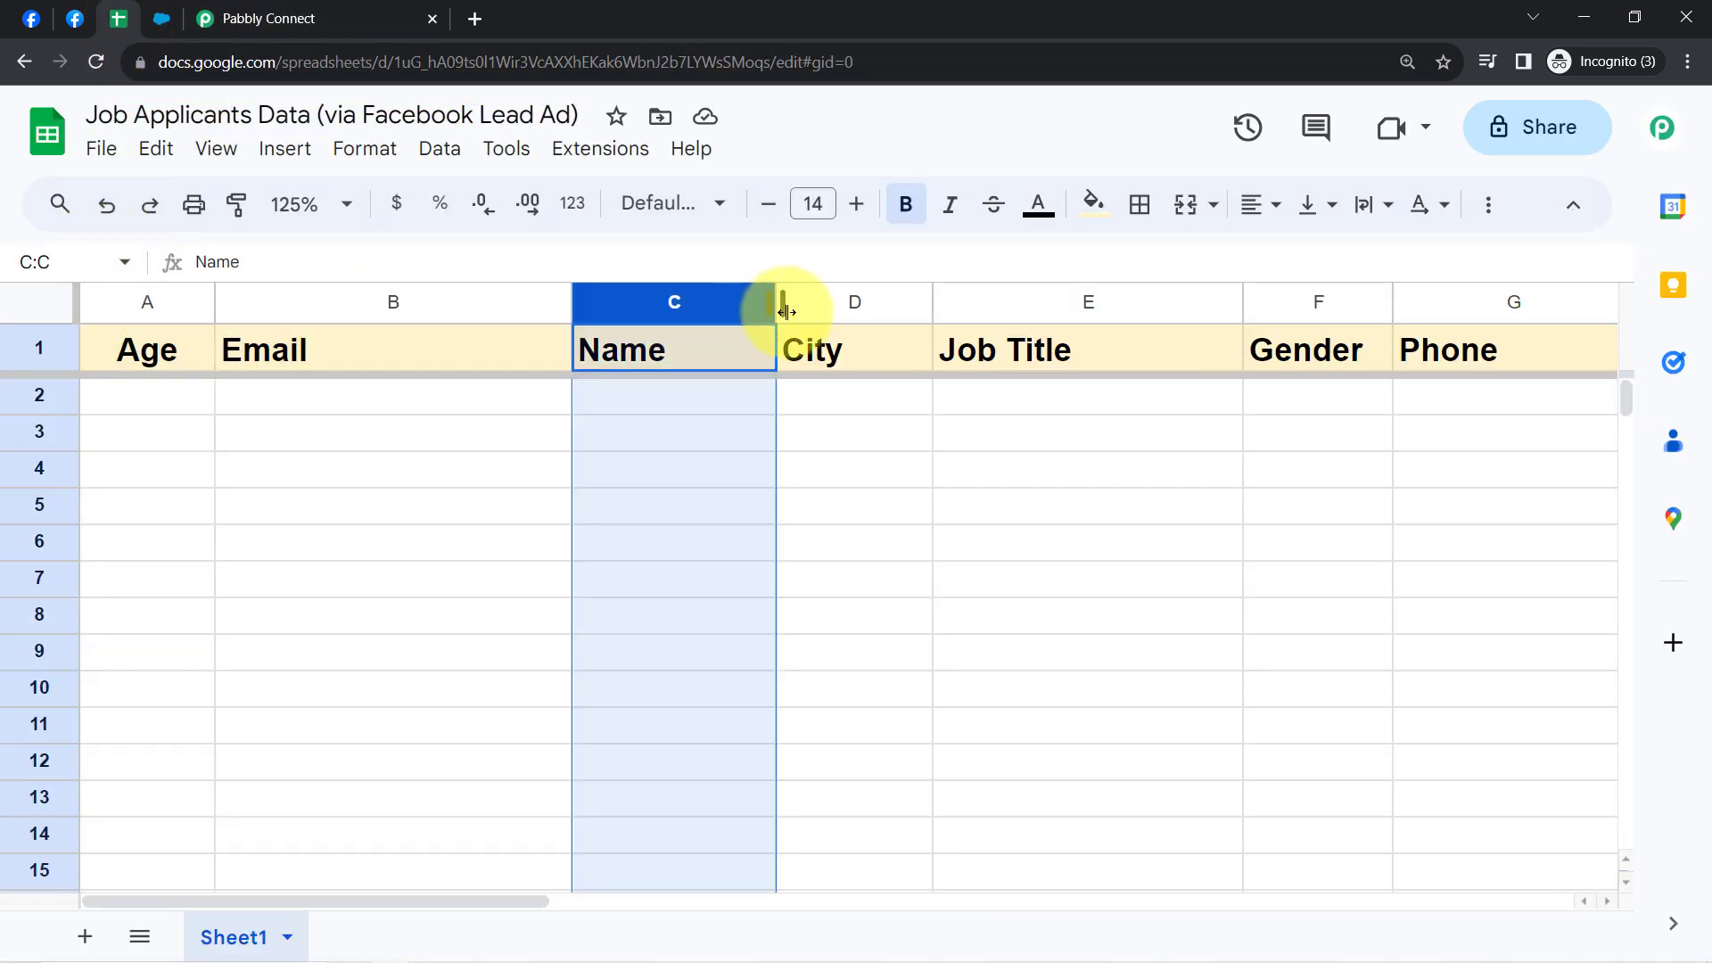
click(848, 301)
click(989, 303)
click(1318, 314)
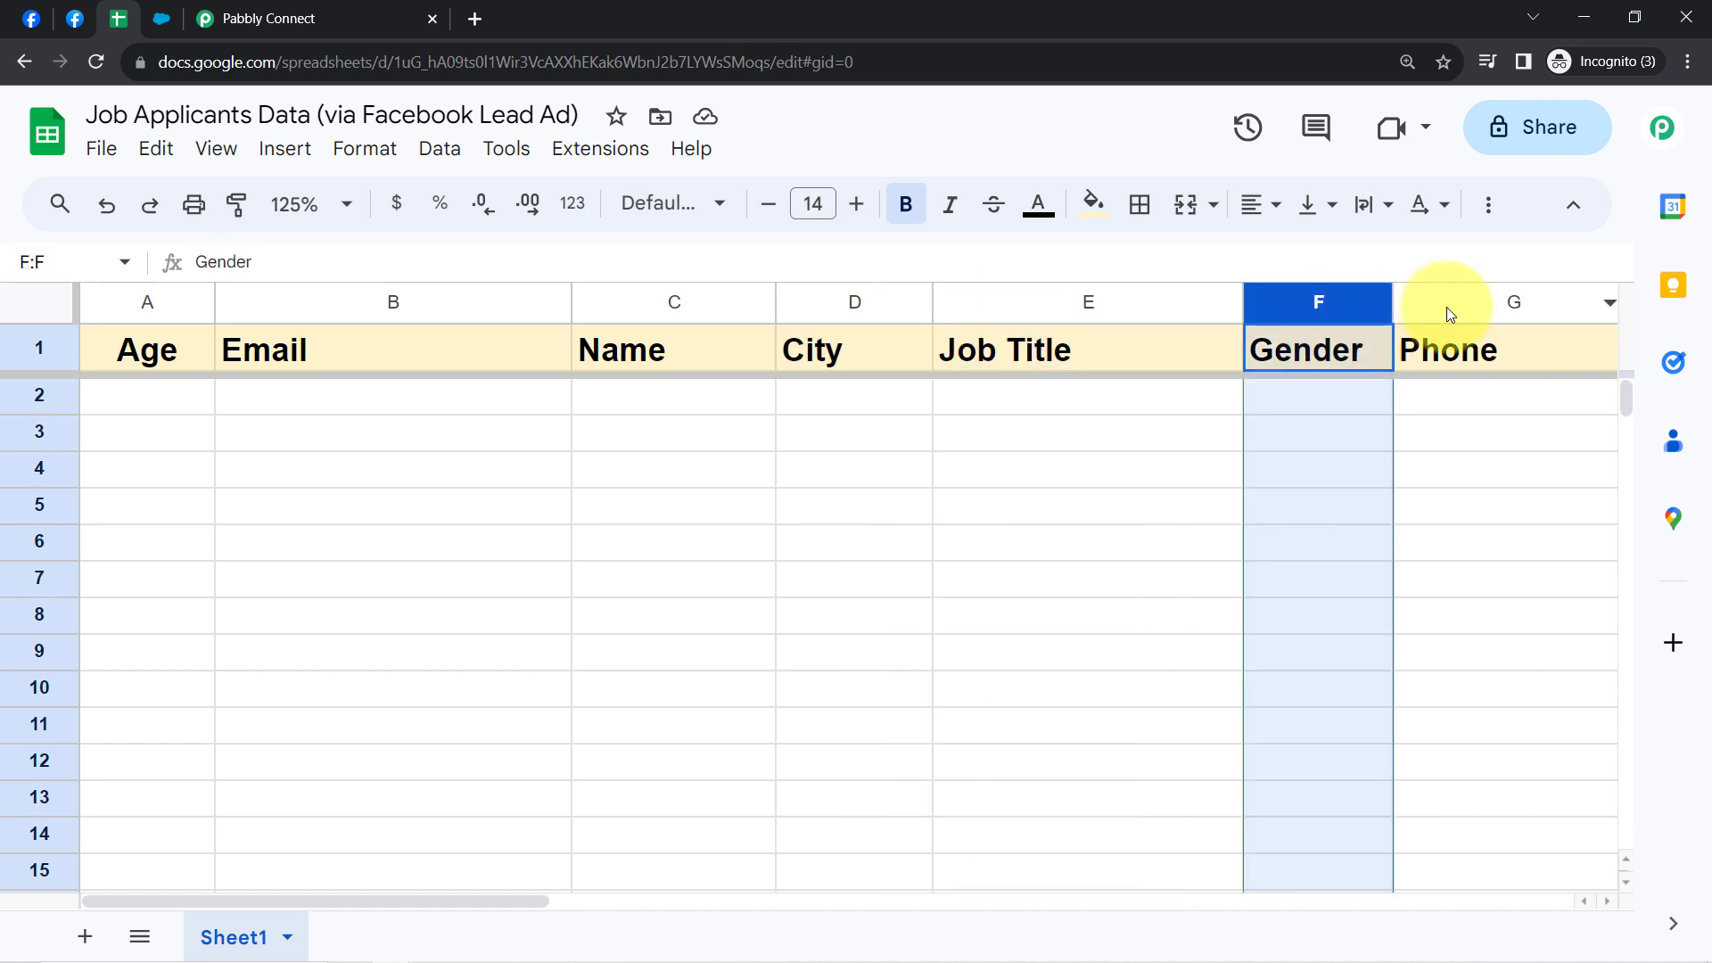
click(1445, 308)
click(260, 19)
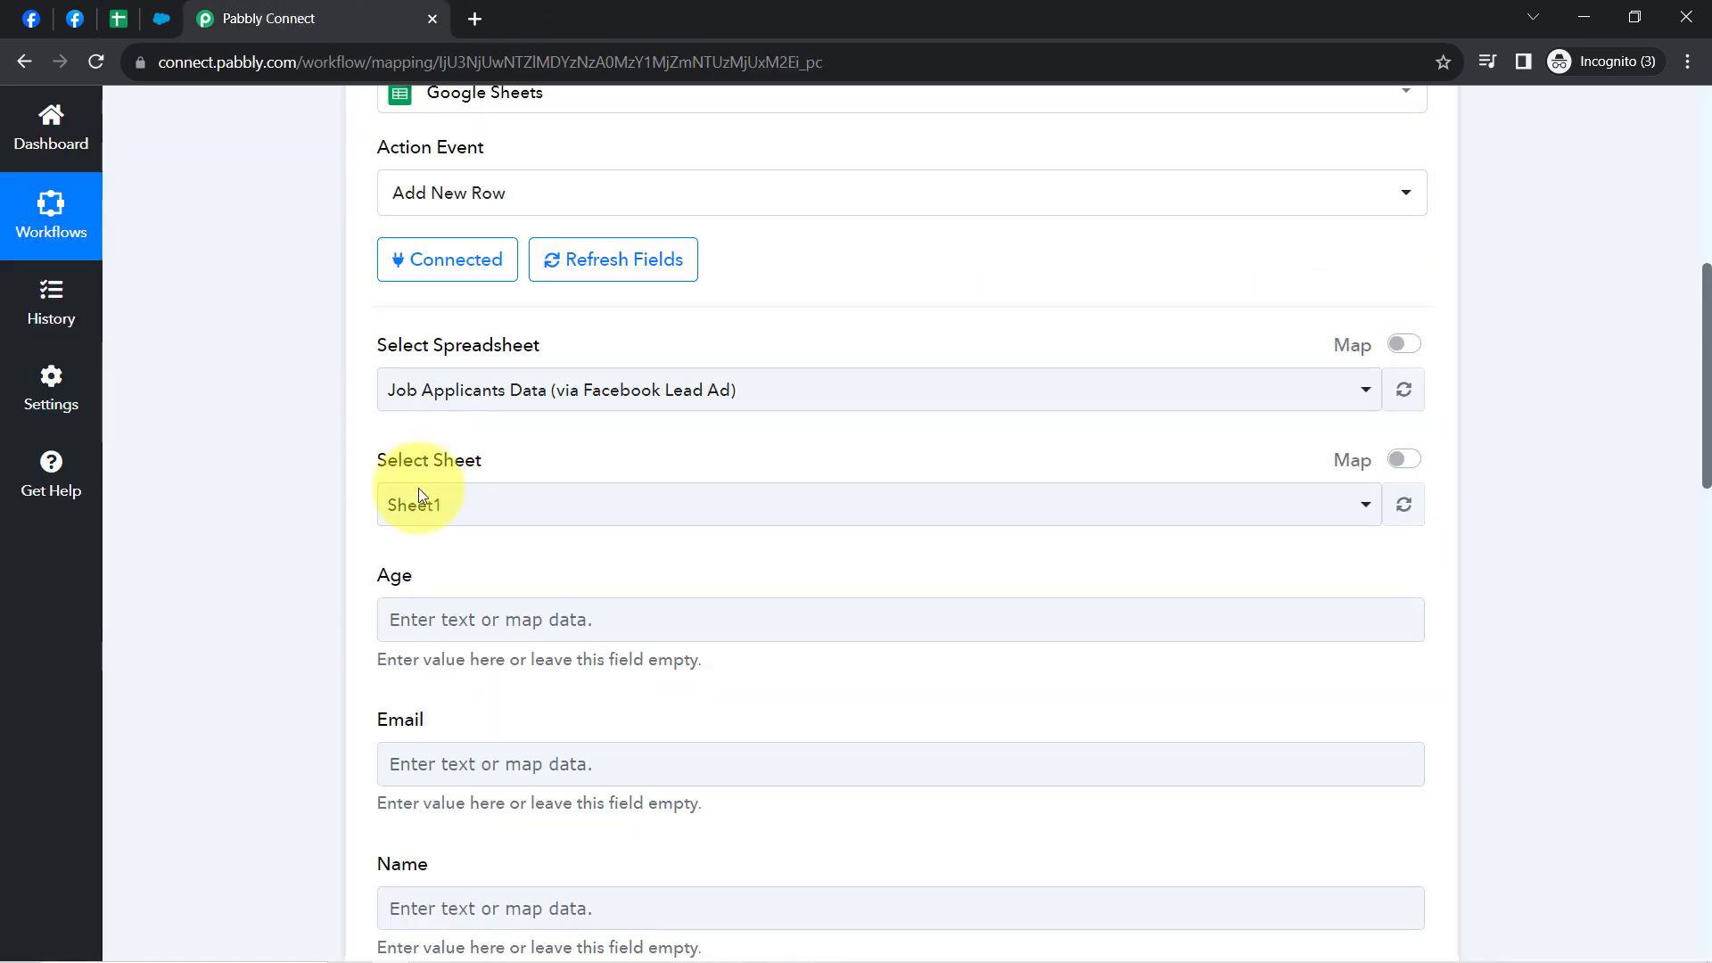
Compare the spreadsheet's Age, Email and Name headers with the mapping fields of the workflow's Google Sheets action
click(129, 21)
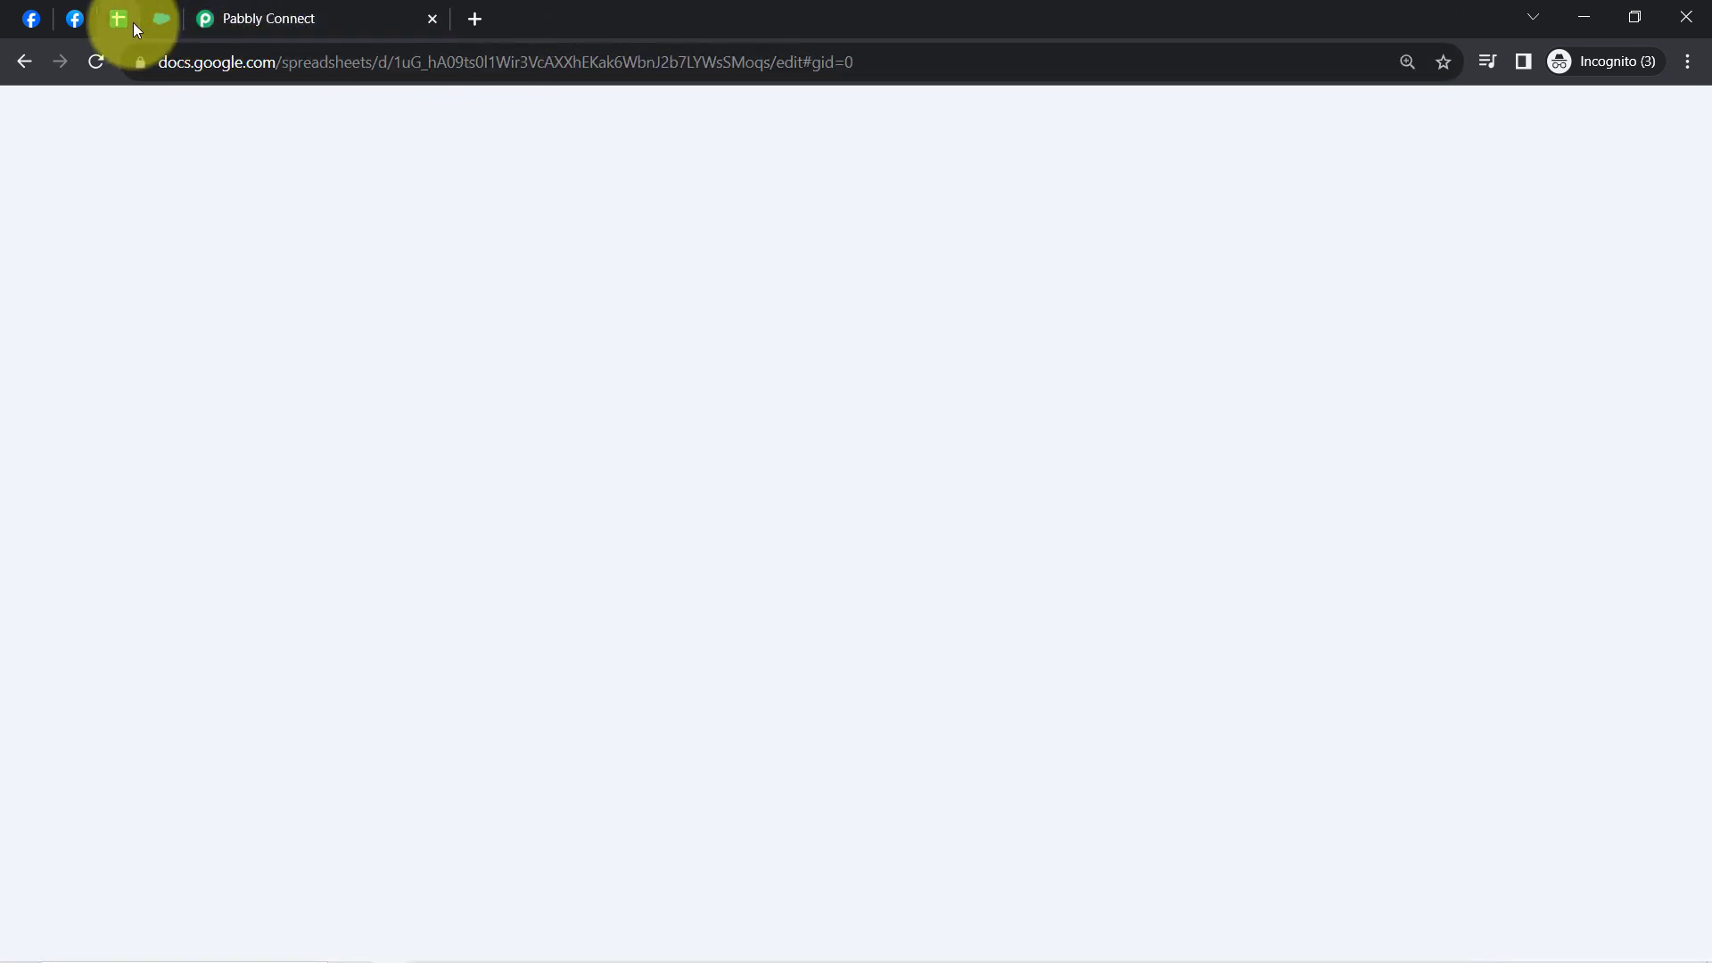
click(145, 367)
click(332, 360)
click(672, 366)
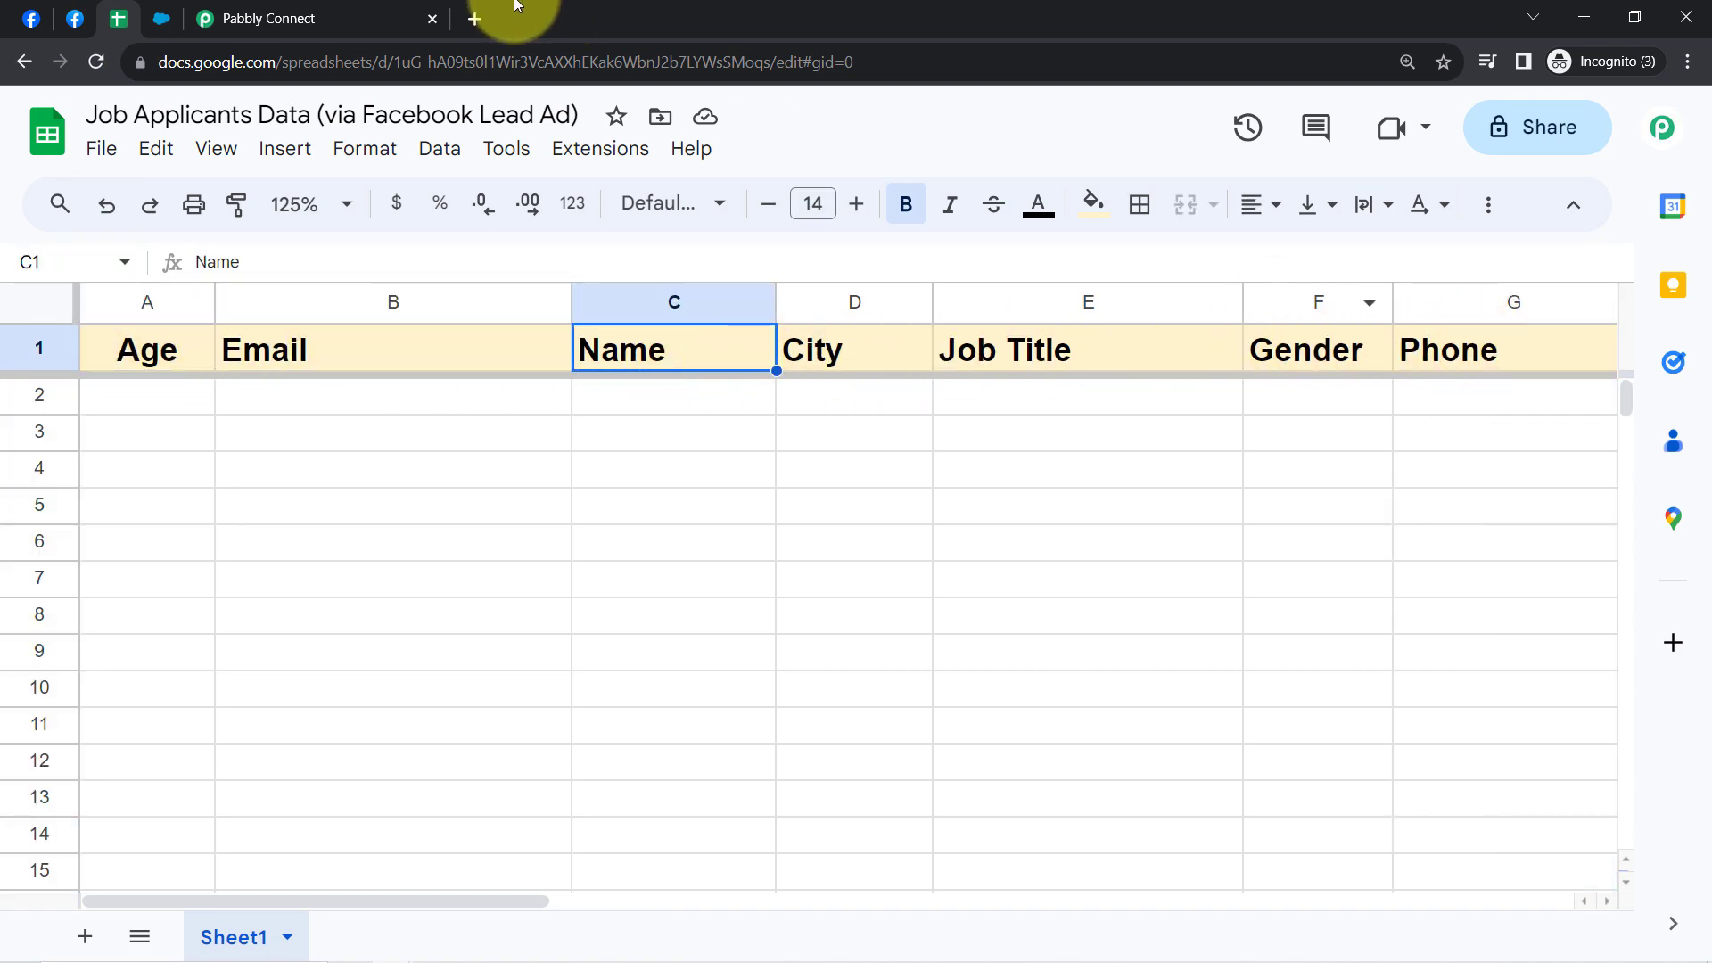
click(267, 18)
scroll(1704, 428, down, 1)
drag(1708, 437, 1704, 510)
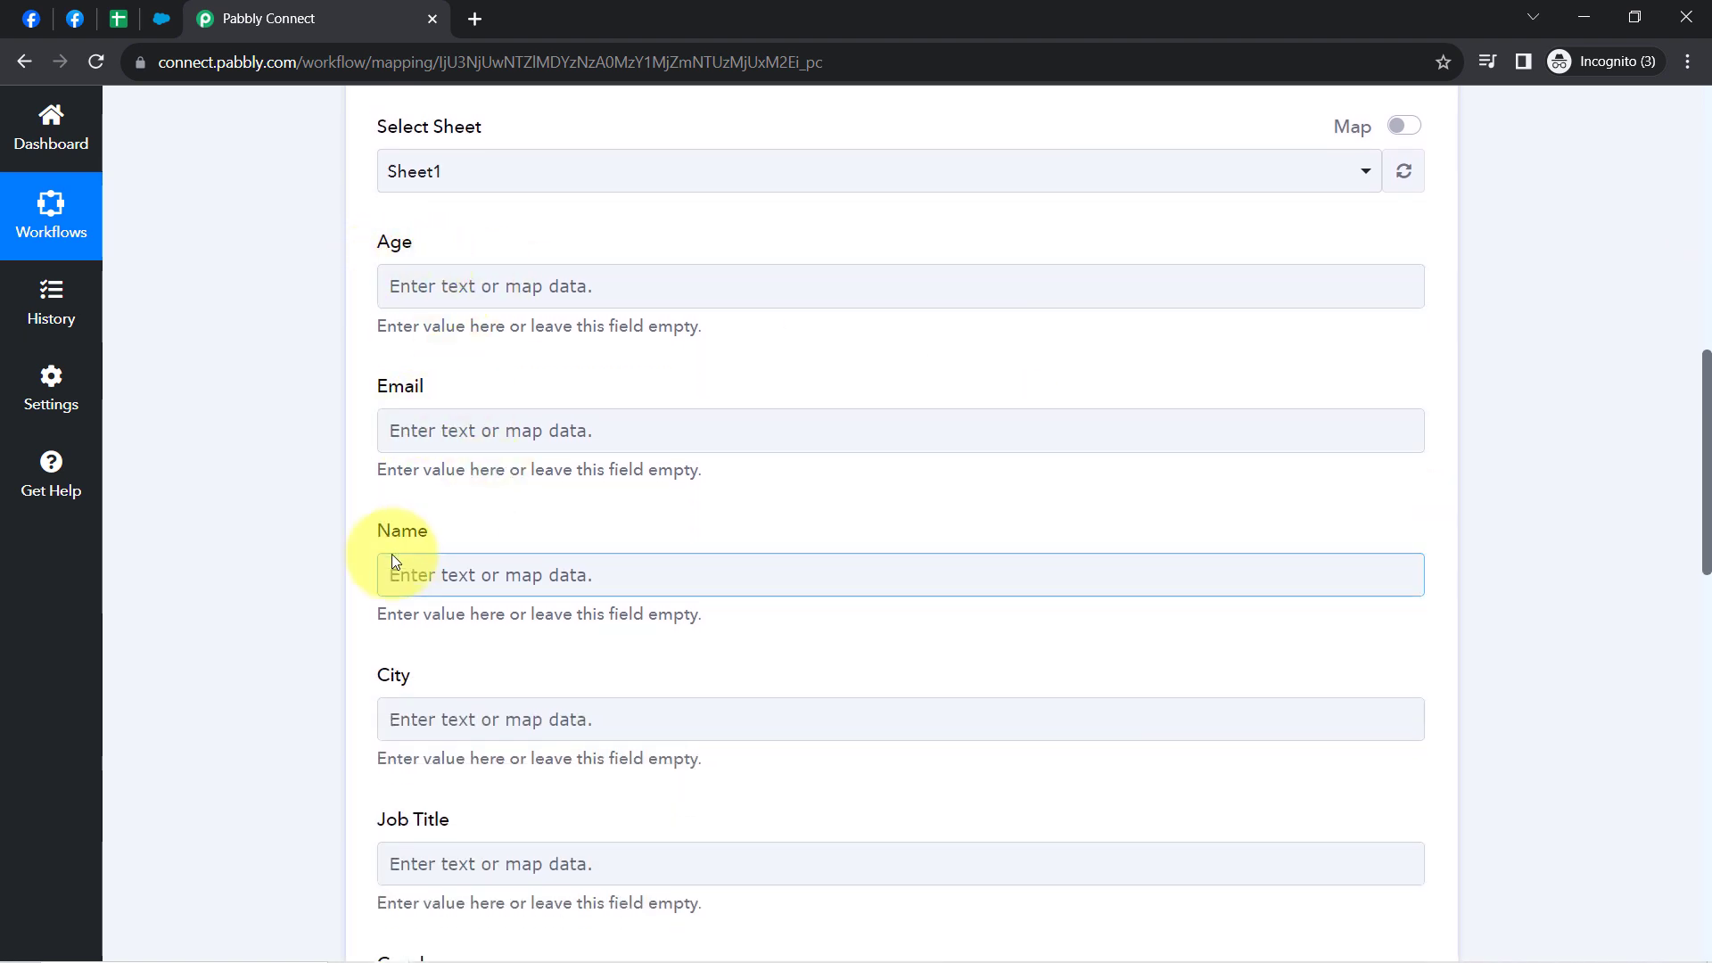
drag(1707, 493, 1686, 451)
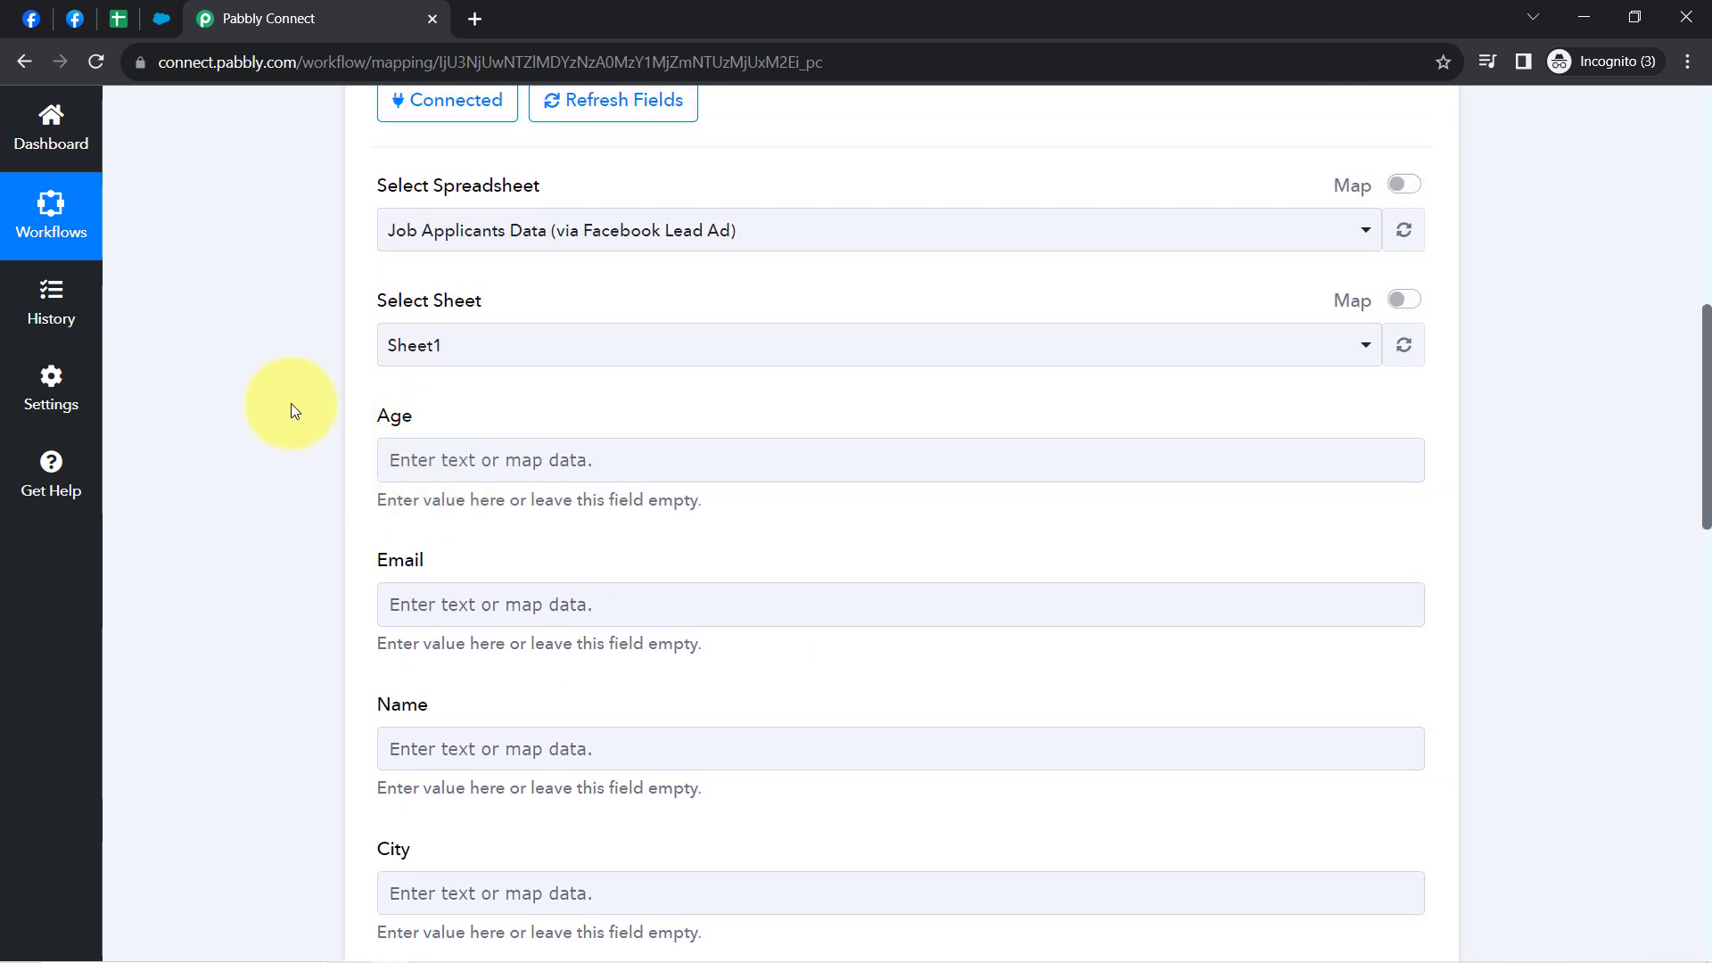
click(401, 594)
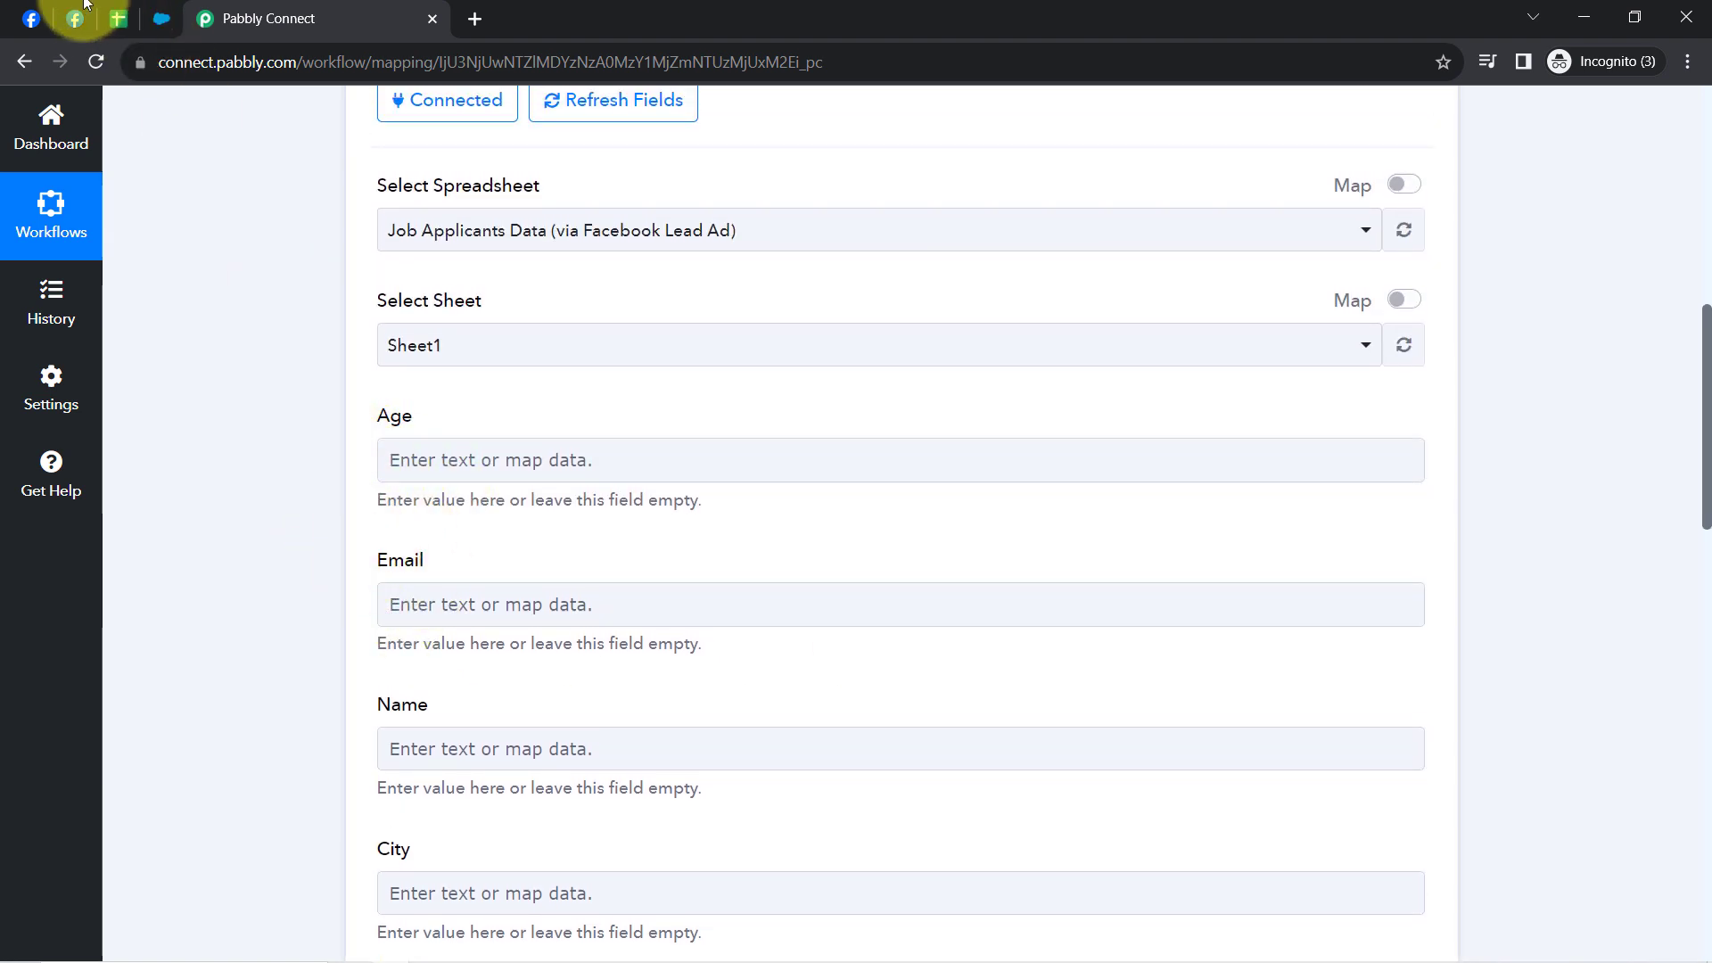
click(119, 18)
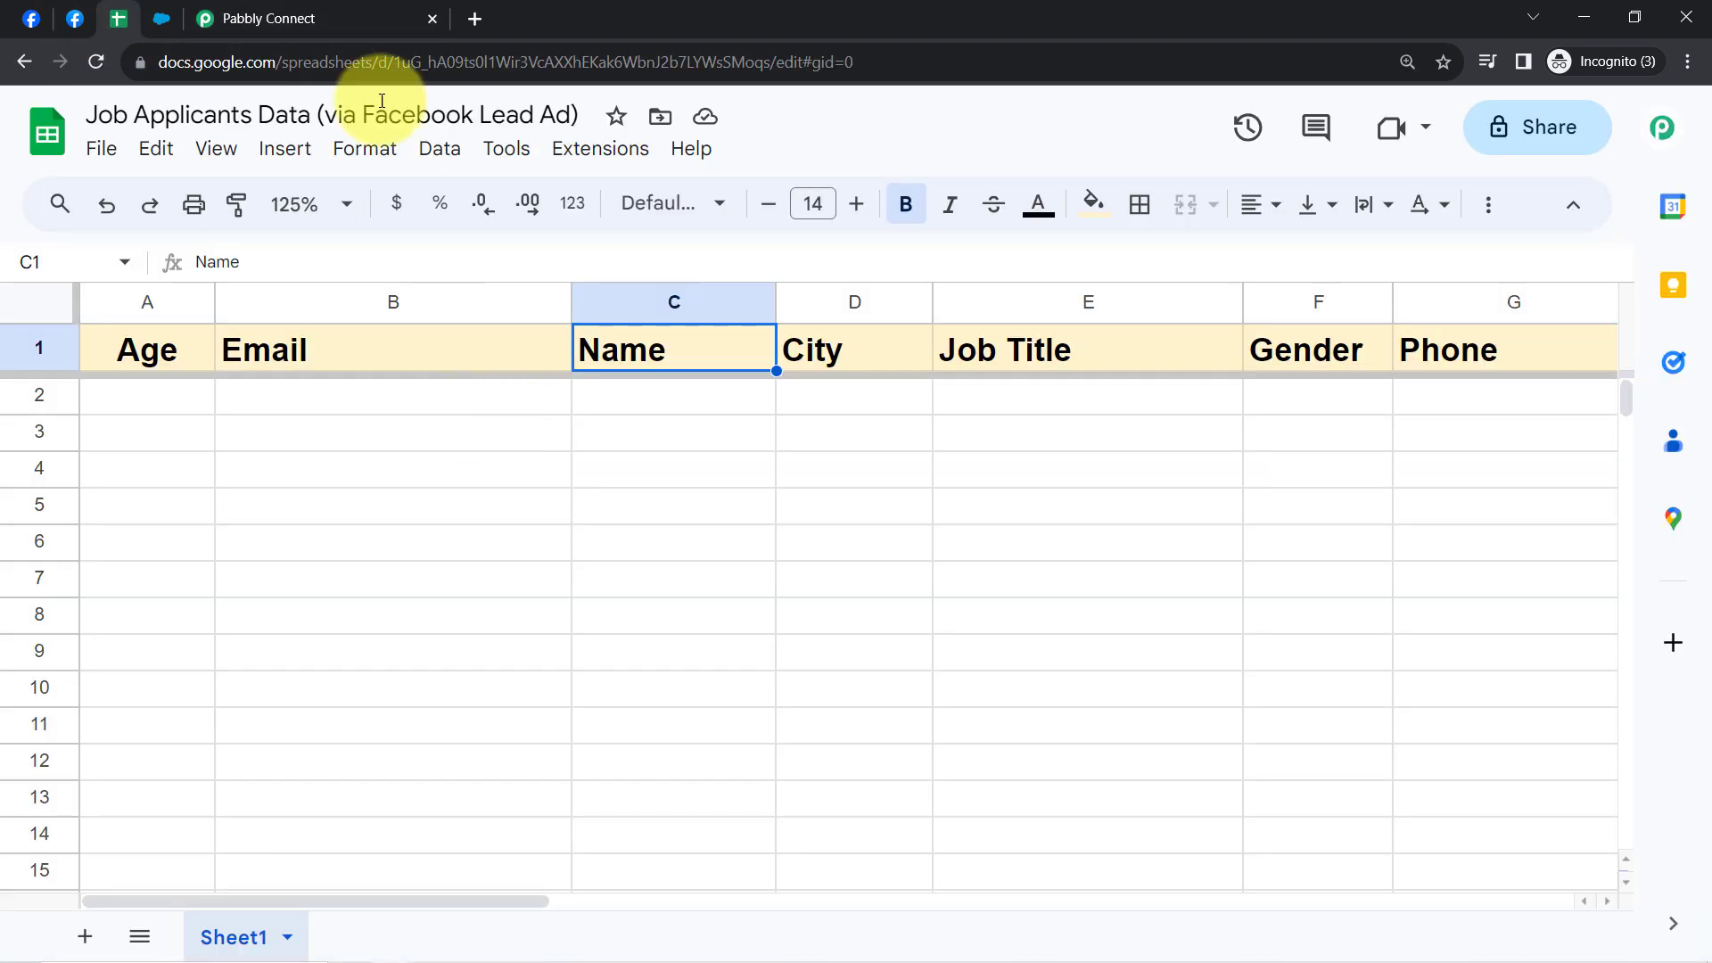
click(351, 9)
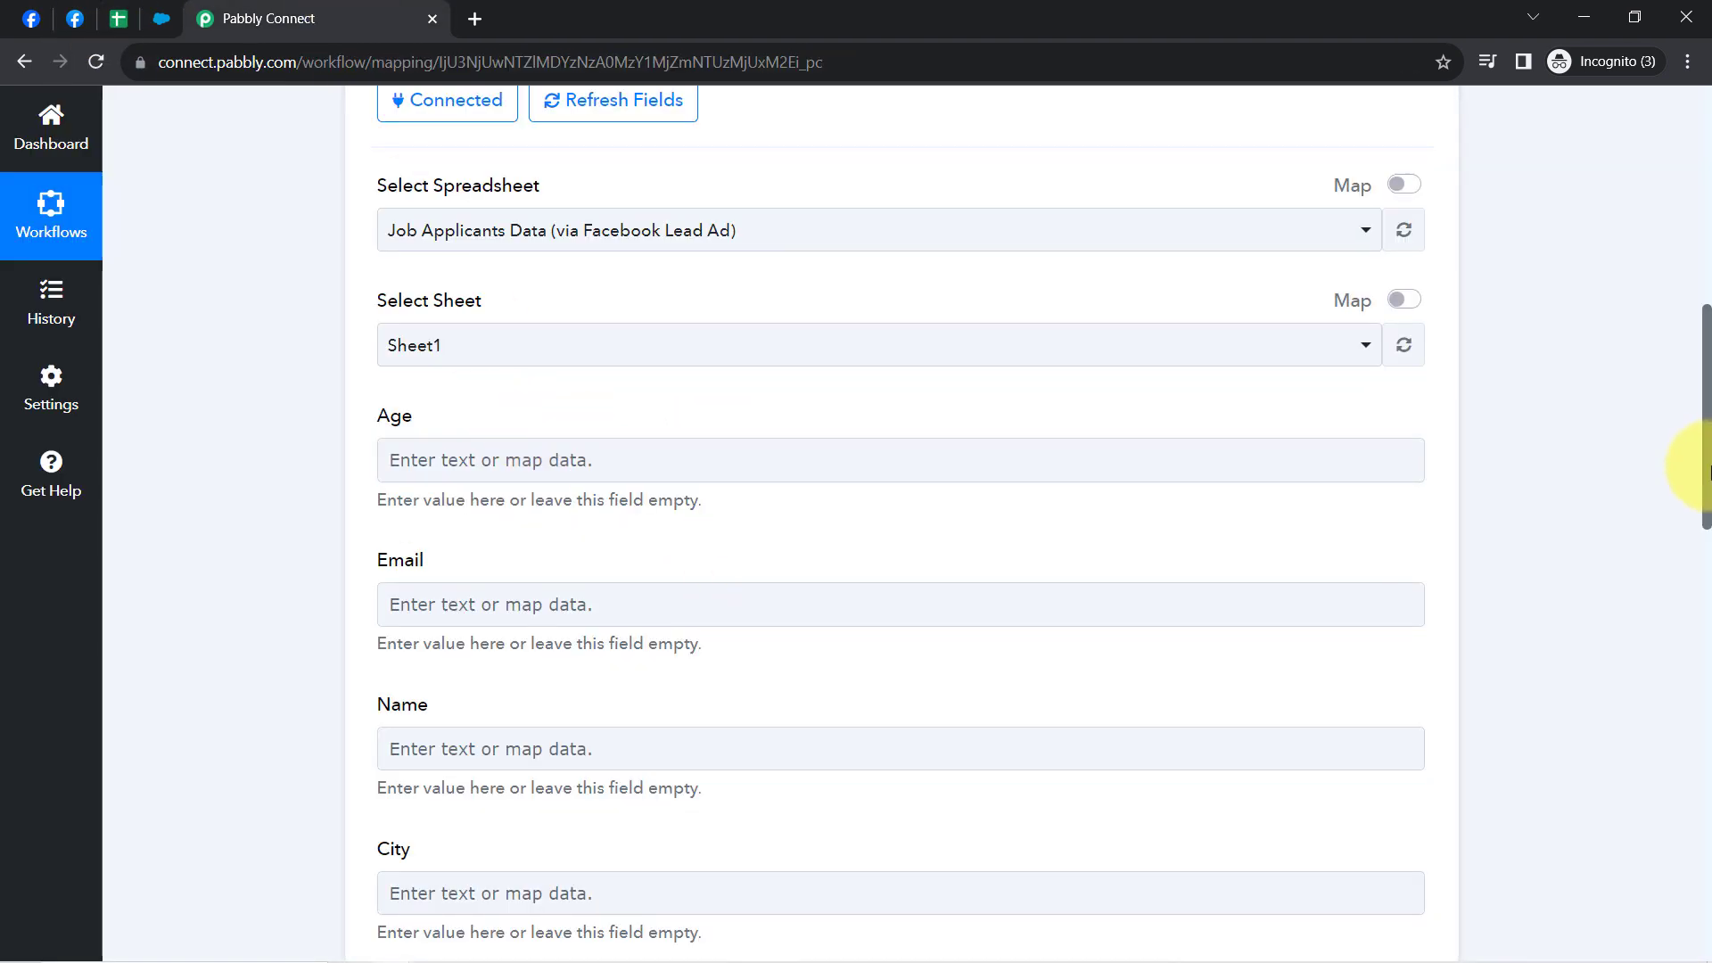
Expand the Facebook Lead Ads trigger, examine its received lead response, and return to the Google Sheets action's mapping fields
scroll(1708, 477, up, 9)
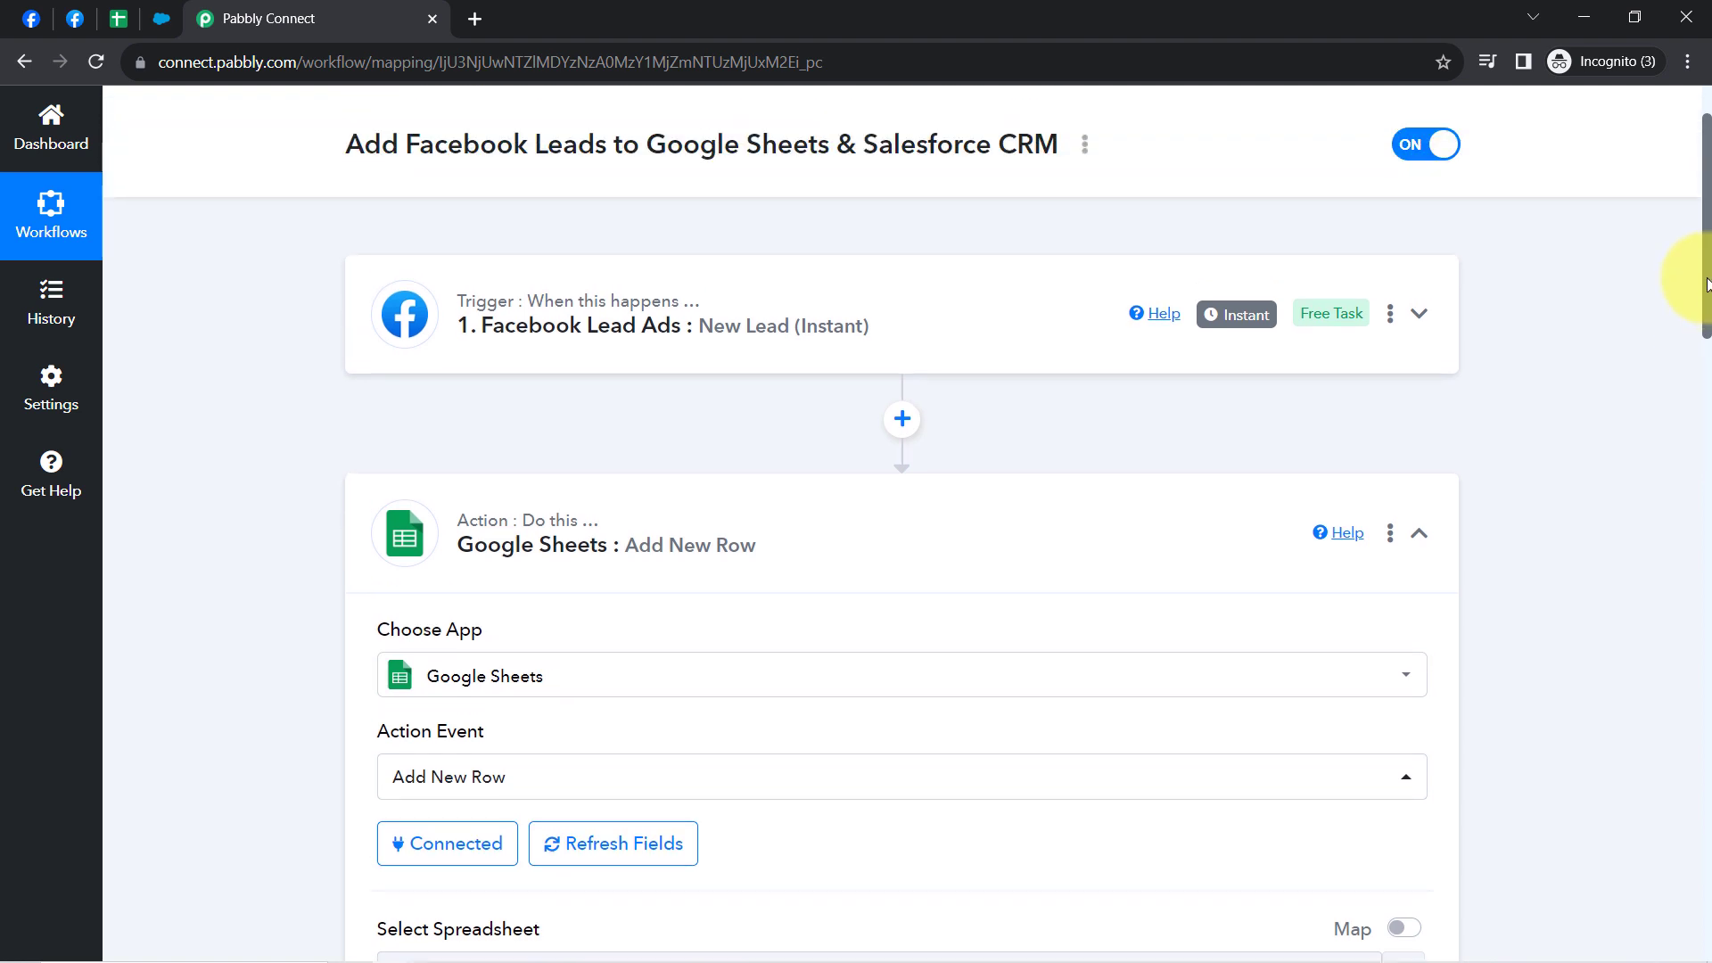
click(543, 330)
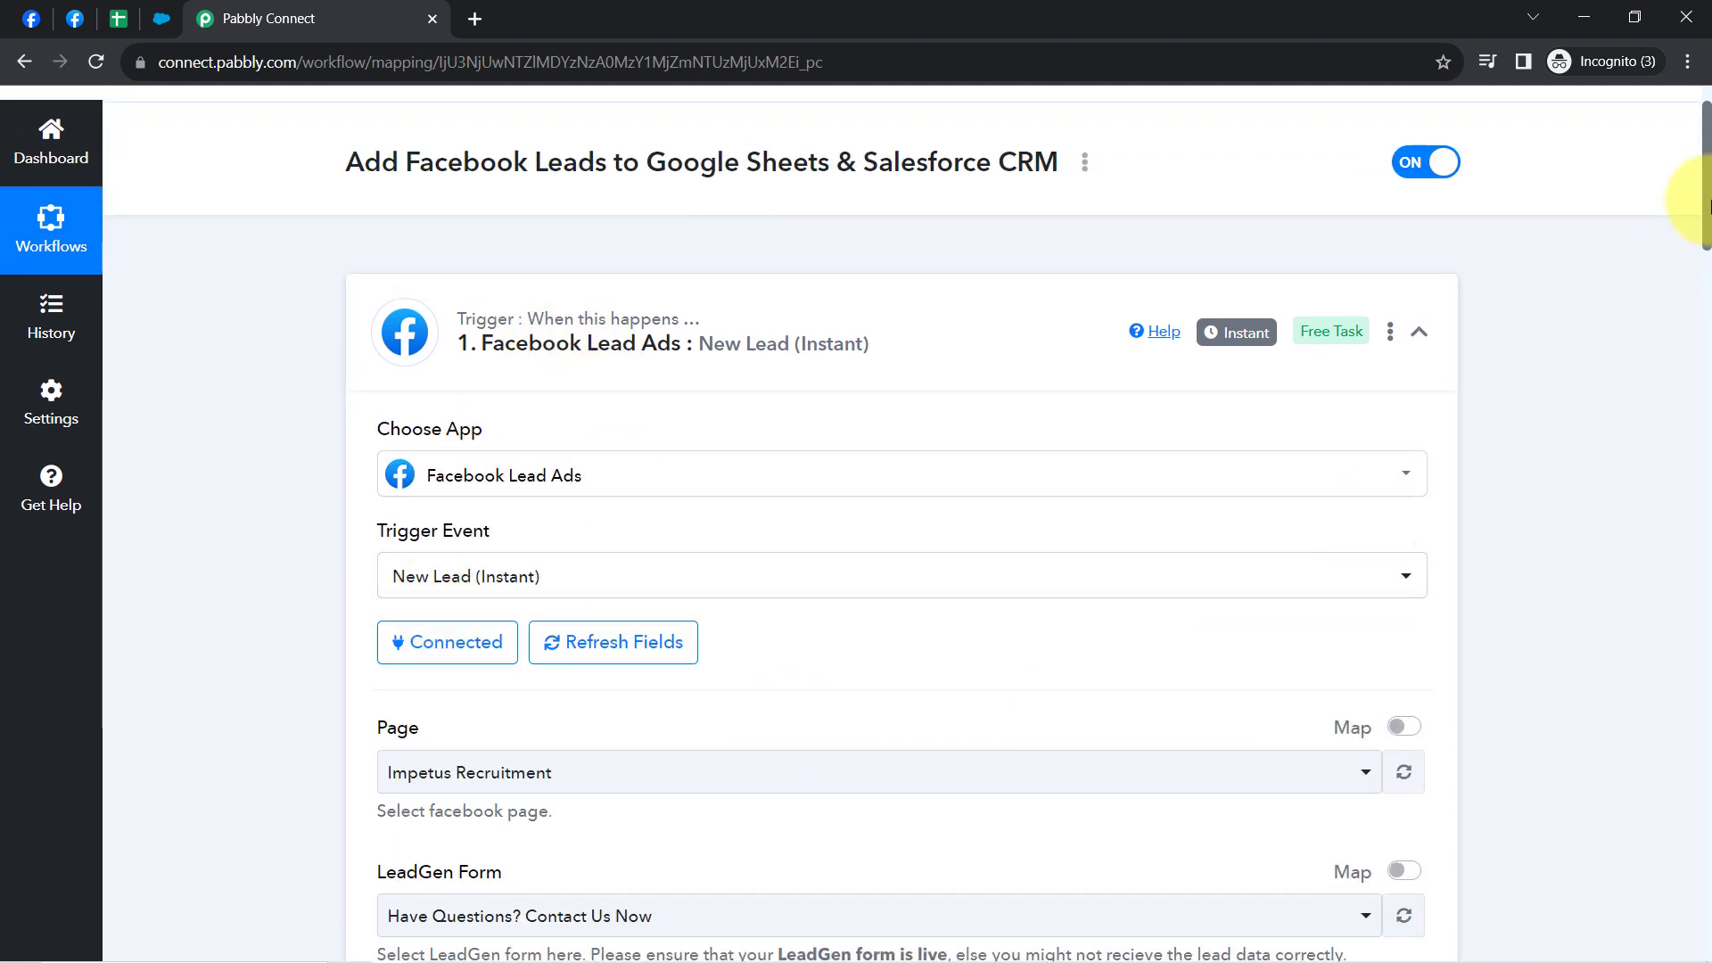
drag(1707, 214, 1707, 438)
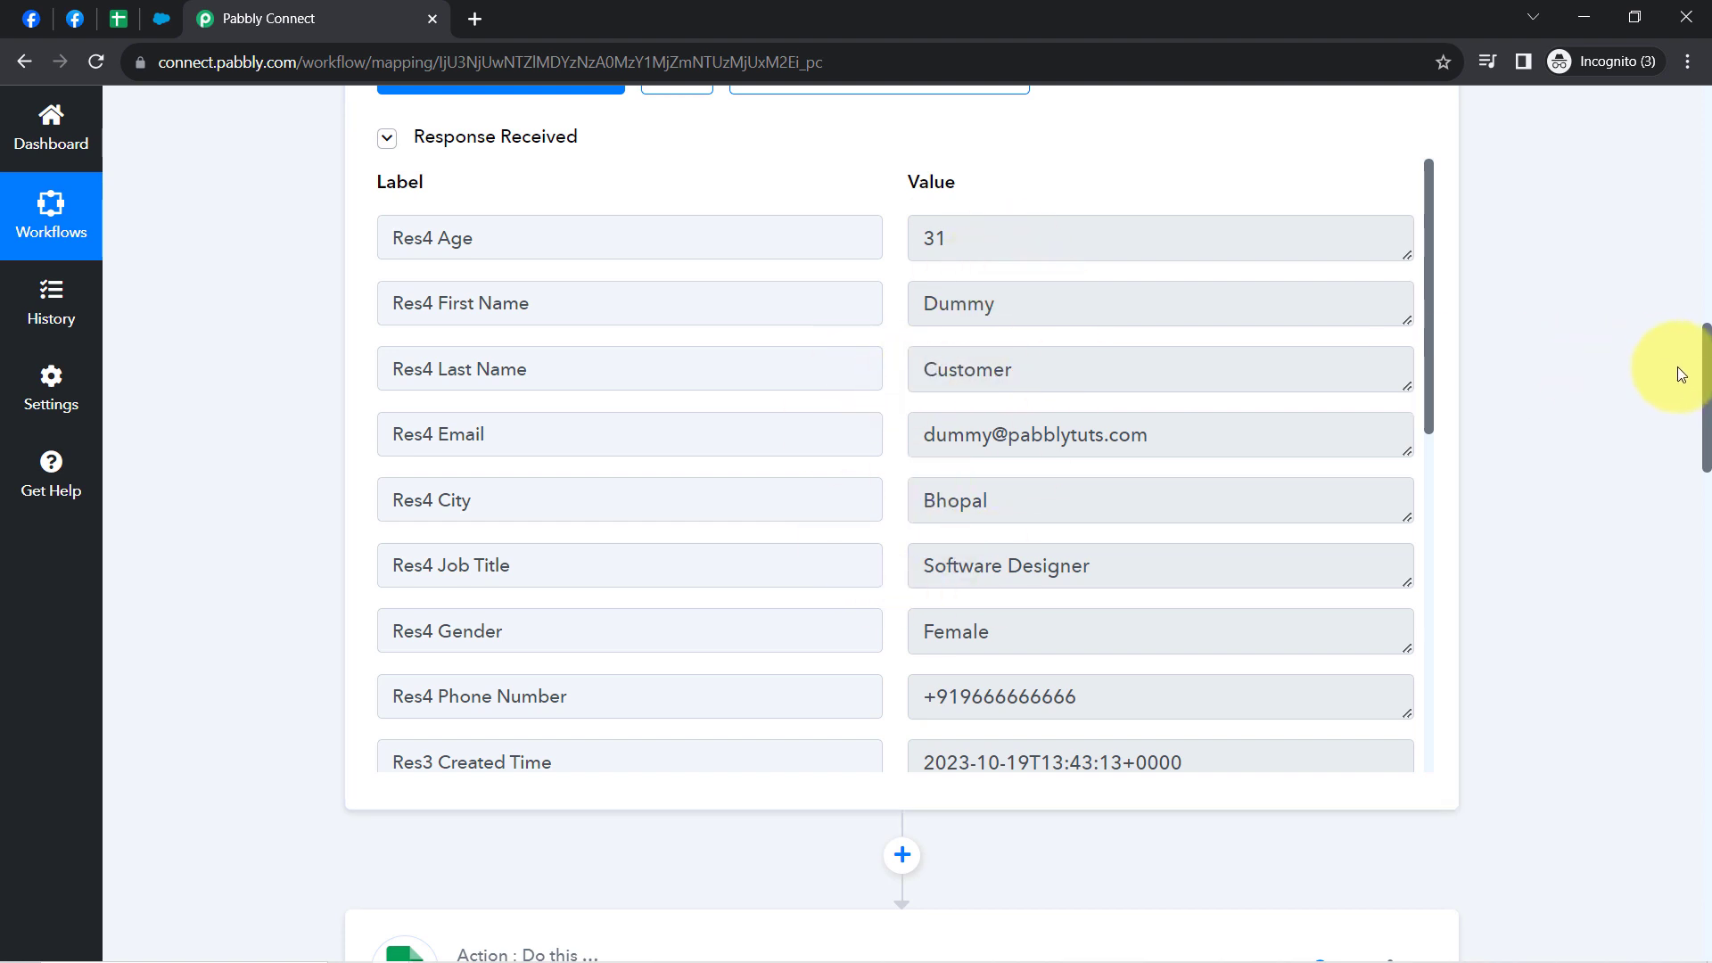
drag(1705, 386, 1706, 624)
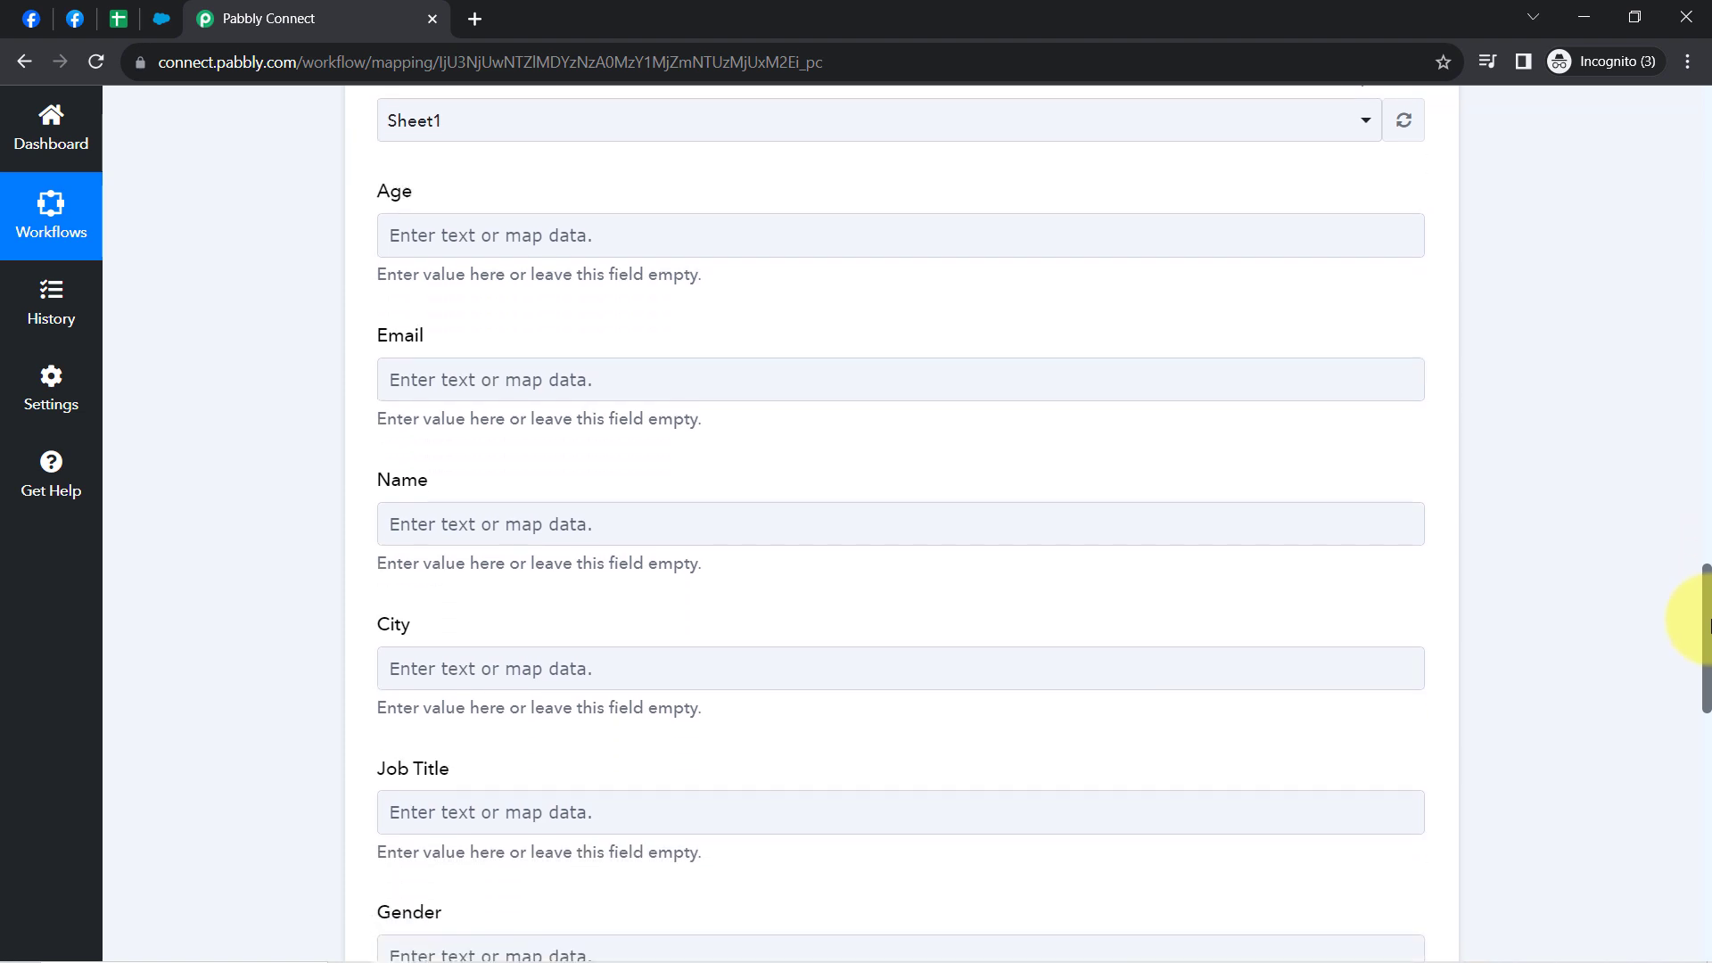
Map the Google Sheets action's Age field to the Res4 Age value from the Facebook Lead Ads response
click(477, 240)
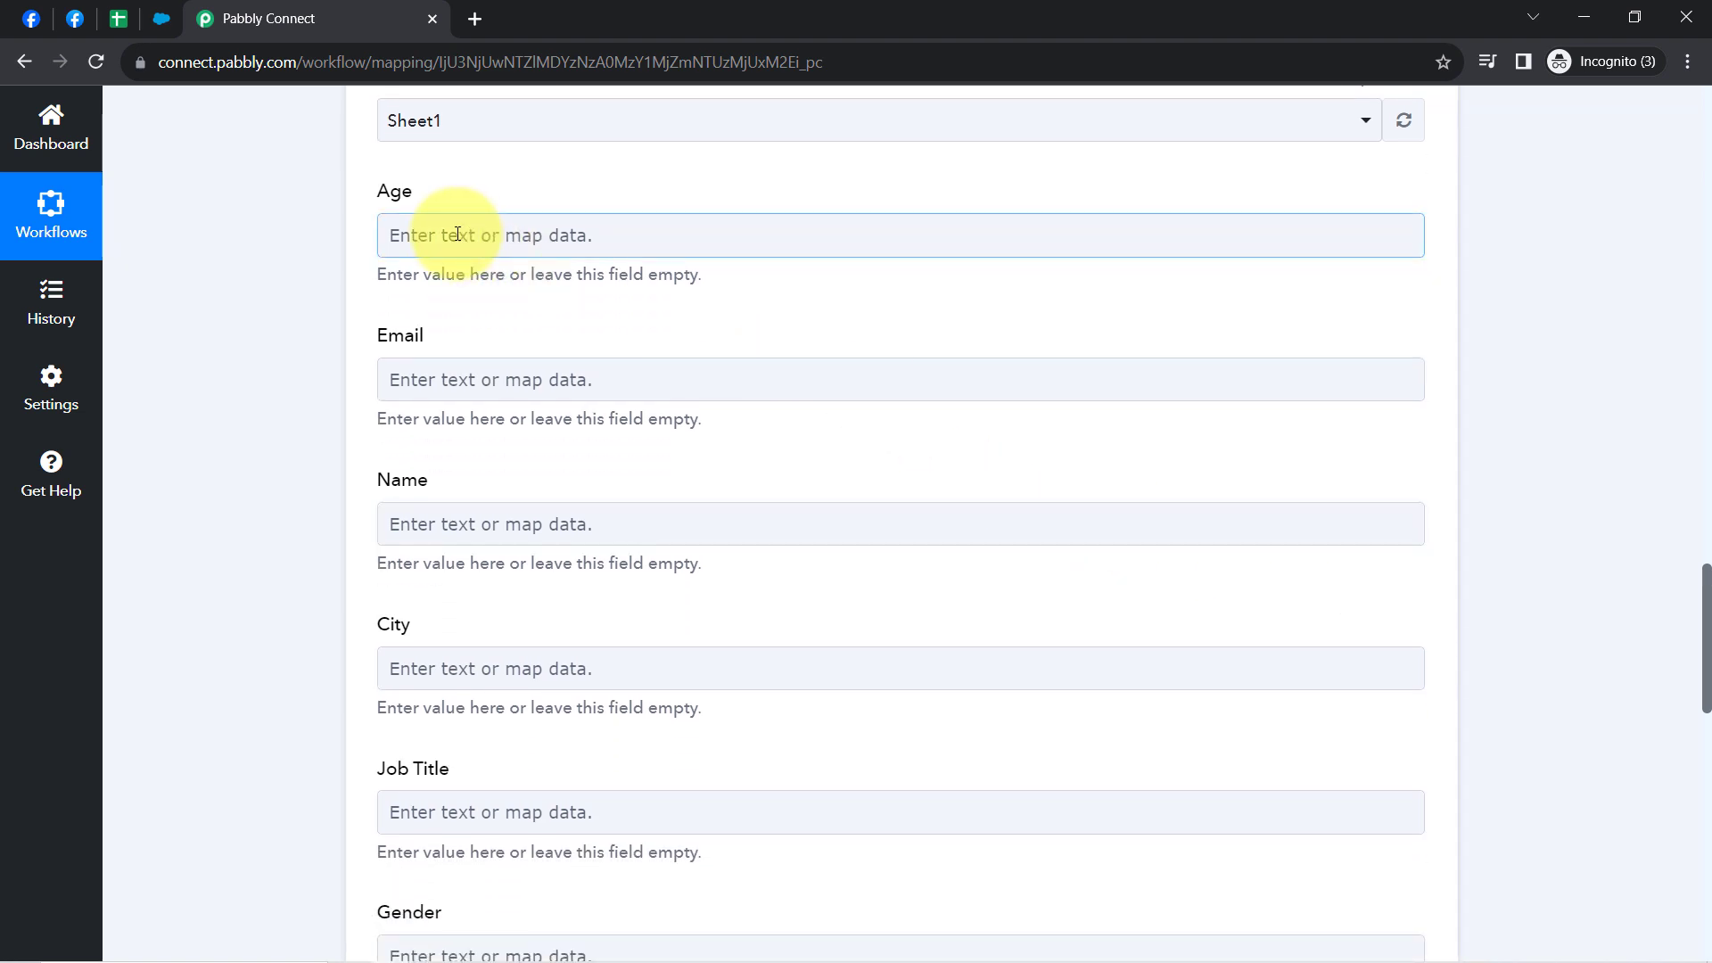
click(456, 234)
click(540, 412)
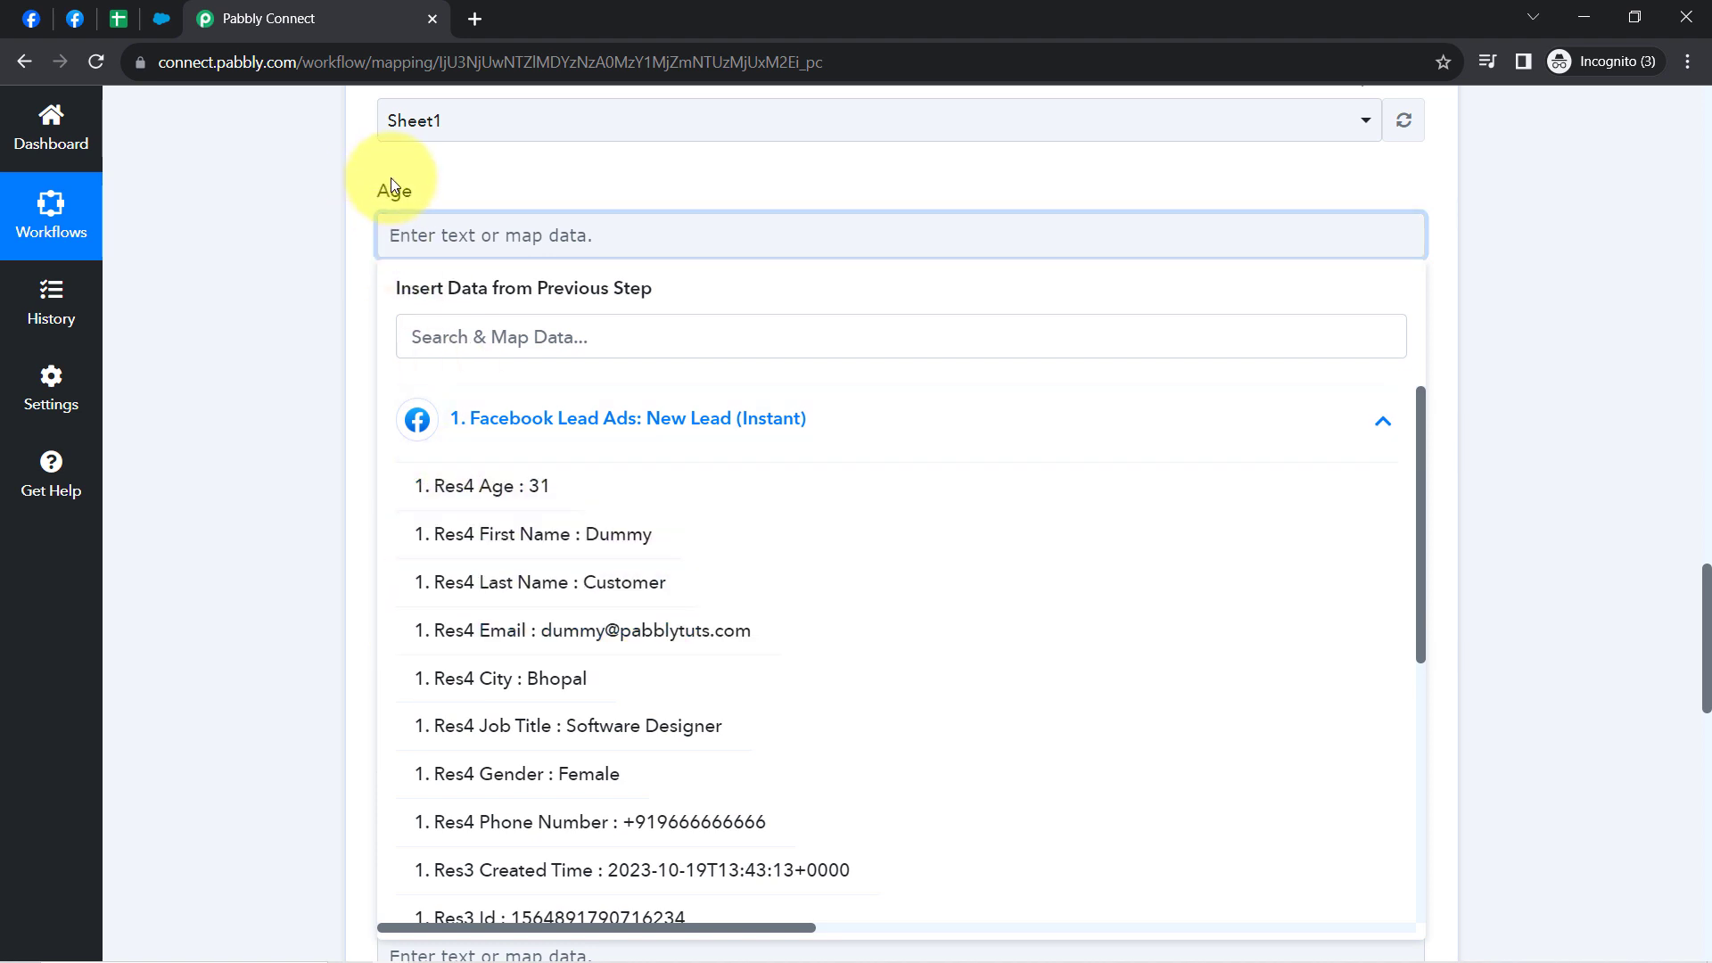
click(495, 486)
click(290, 362)
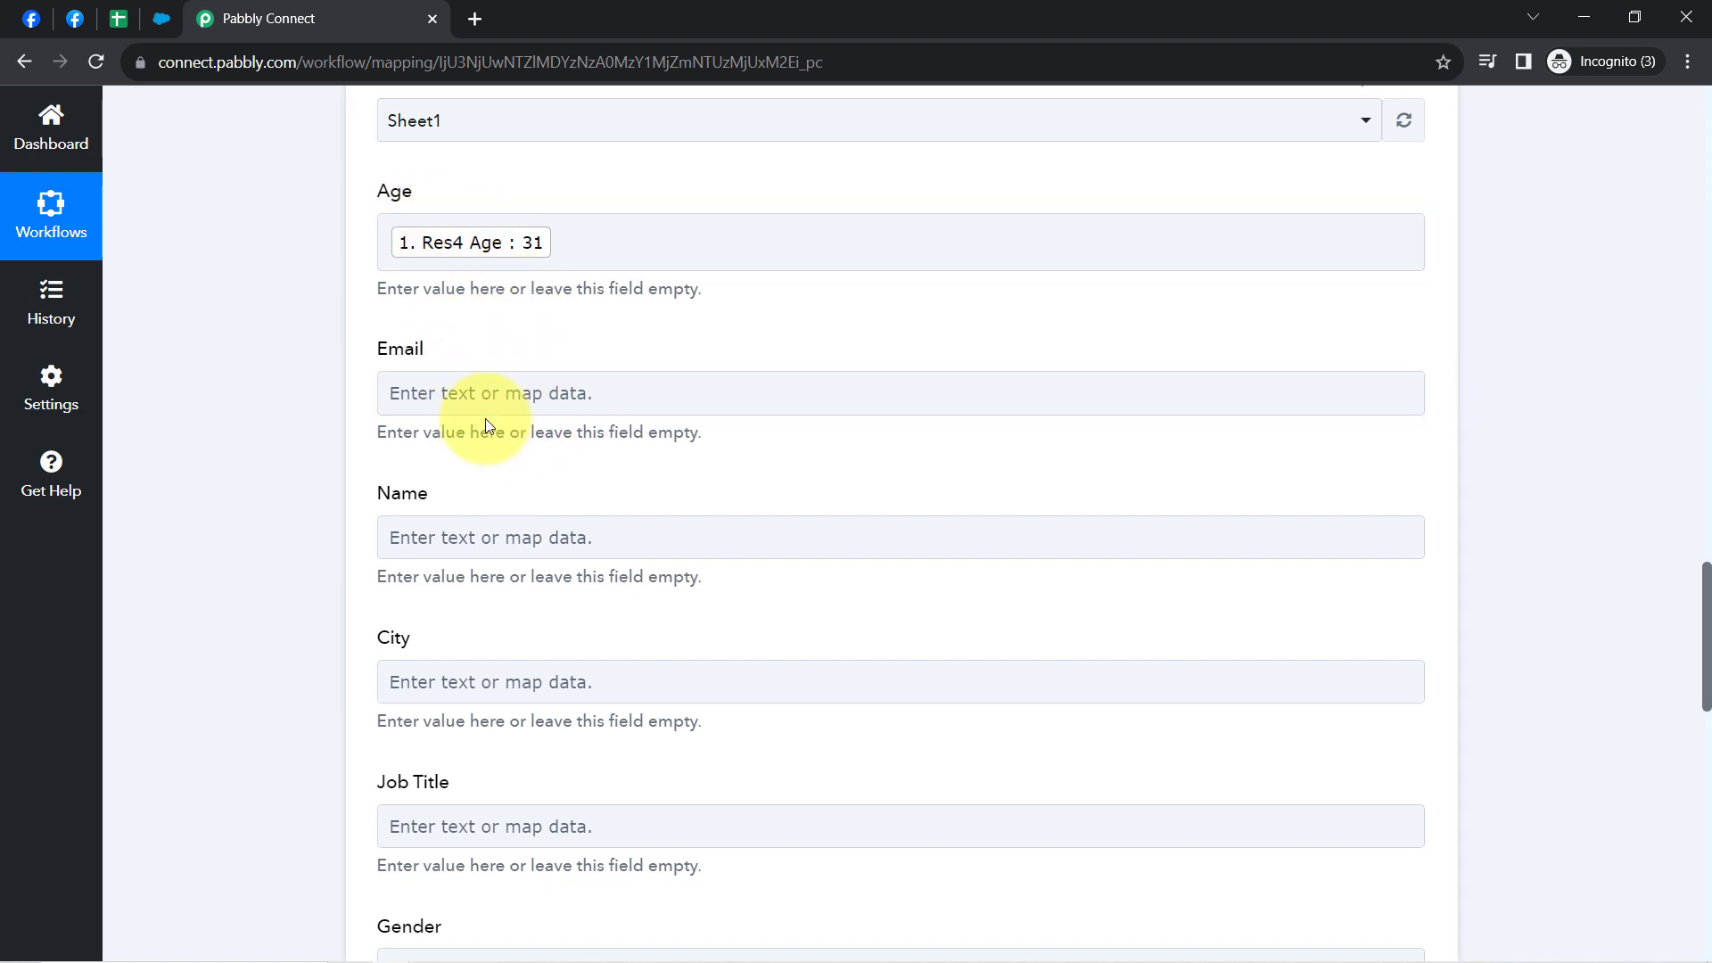
Map the Email field to the Res4 Email value from the Facebook lead response
click(446, 387)
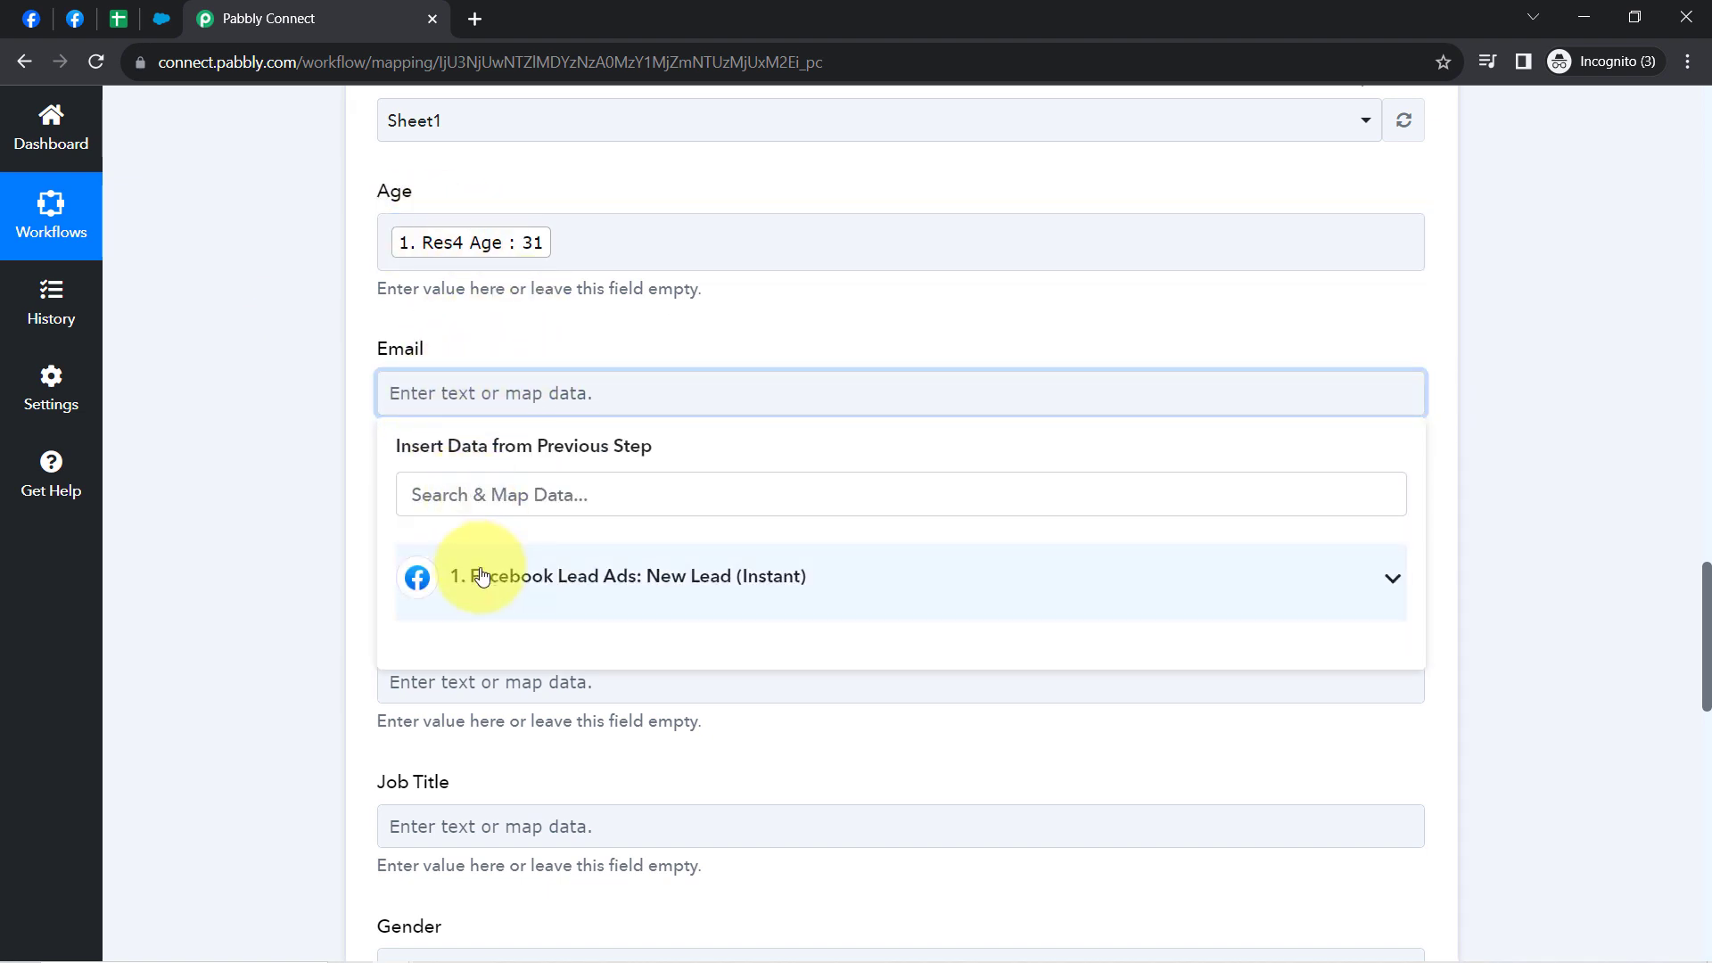
click(482, 575)
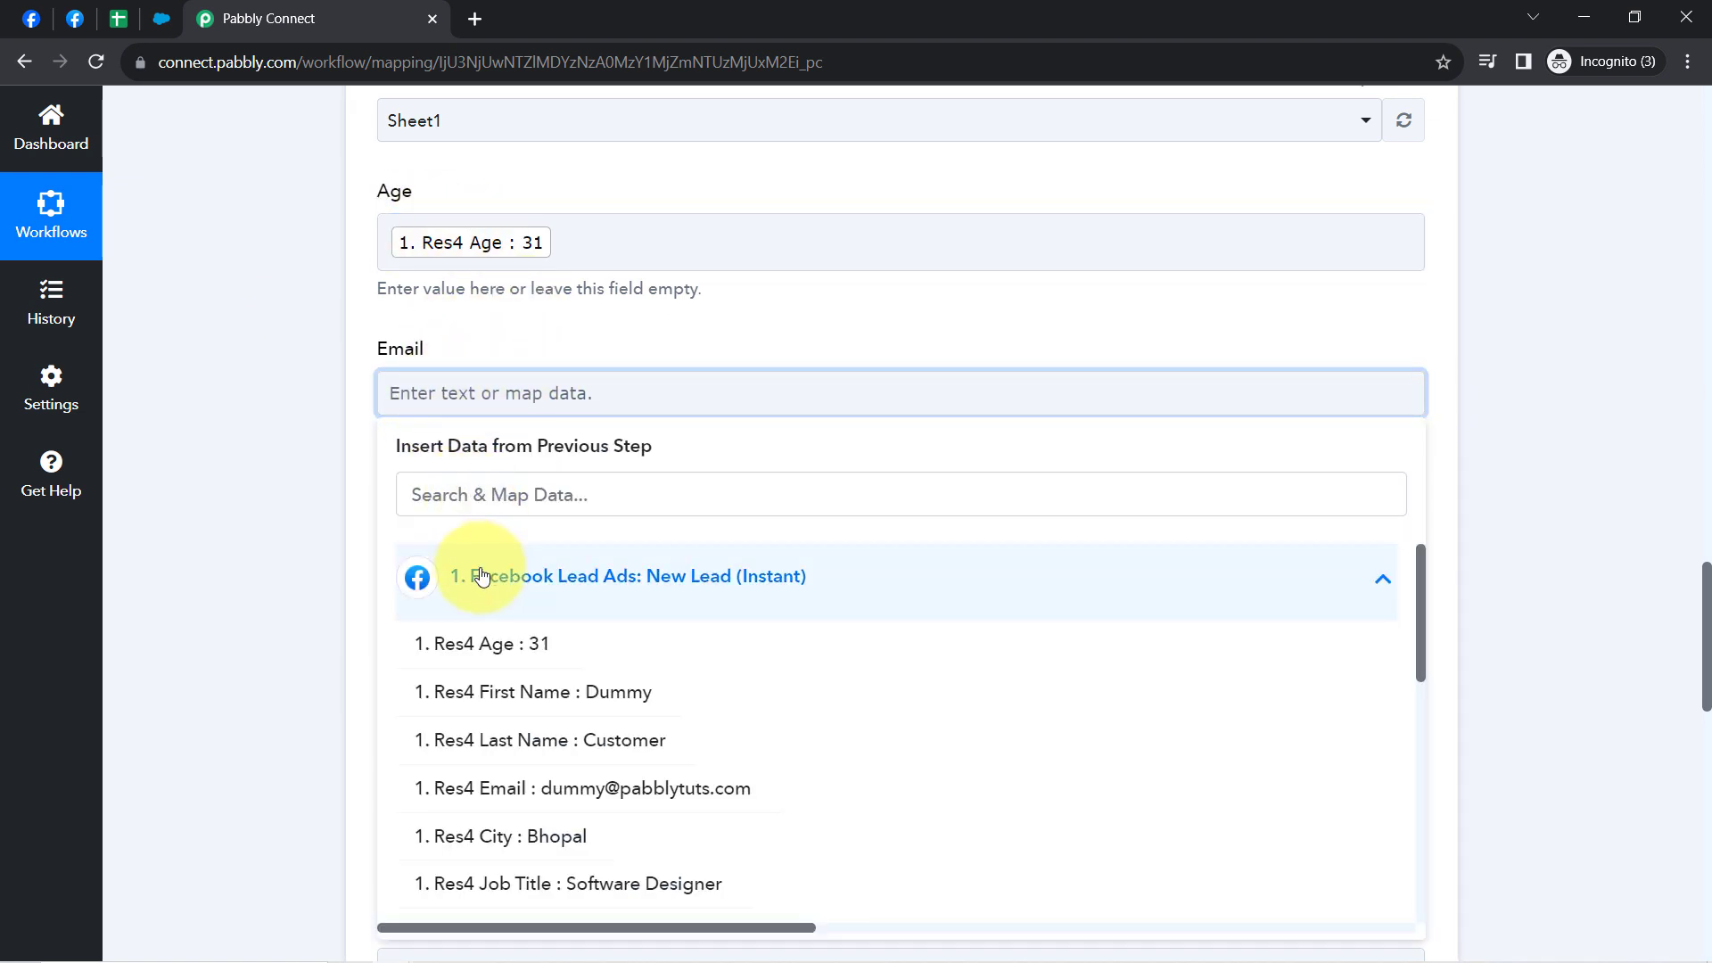
click(499, 788)
click(238, 432)
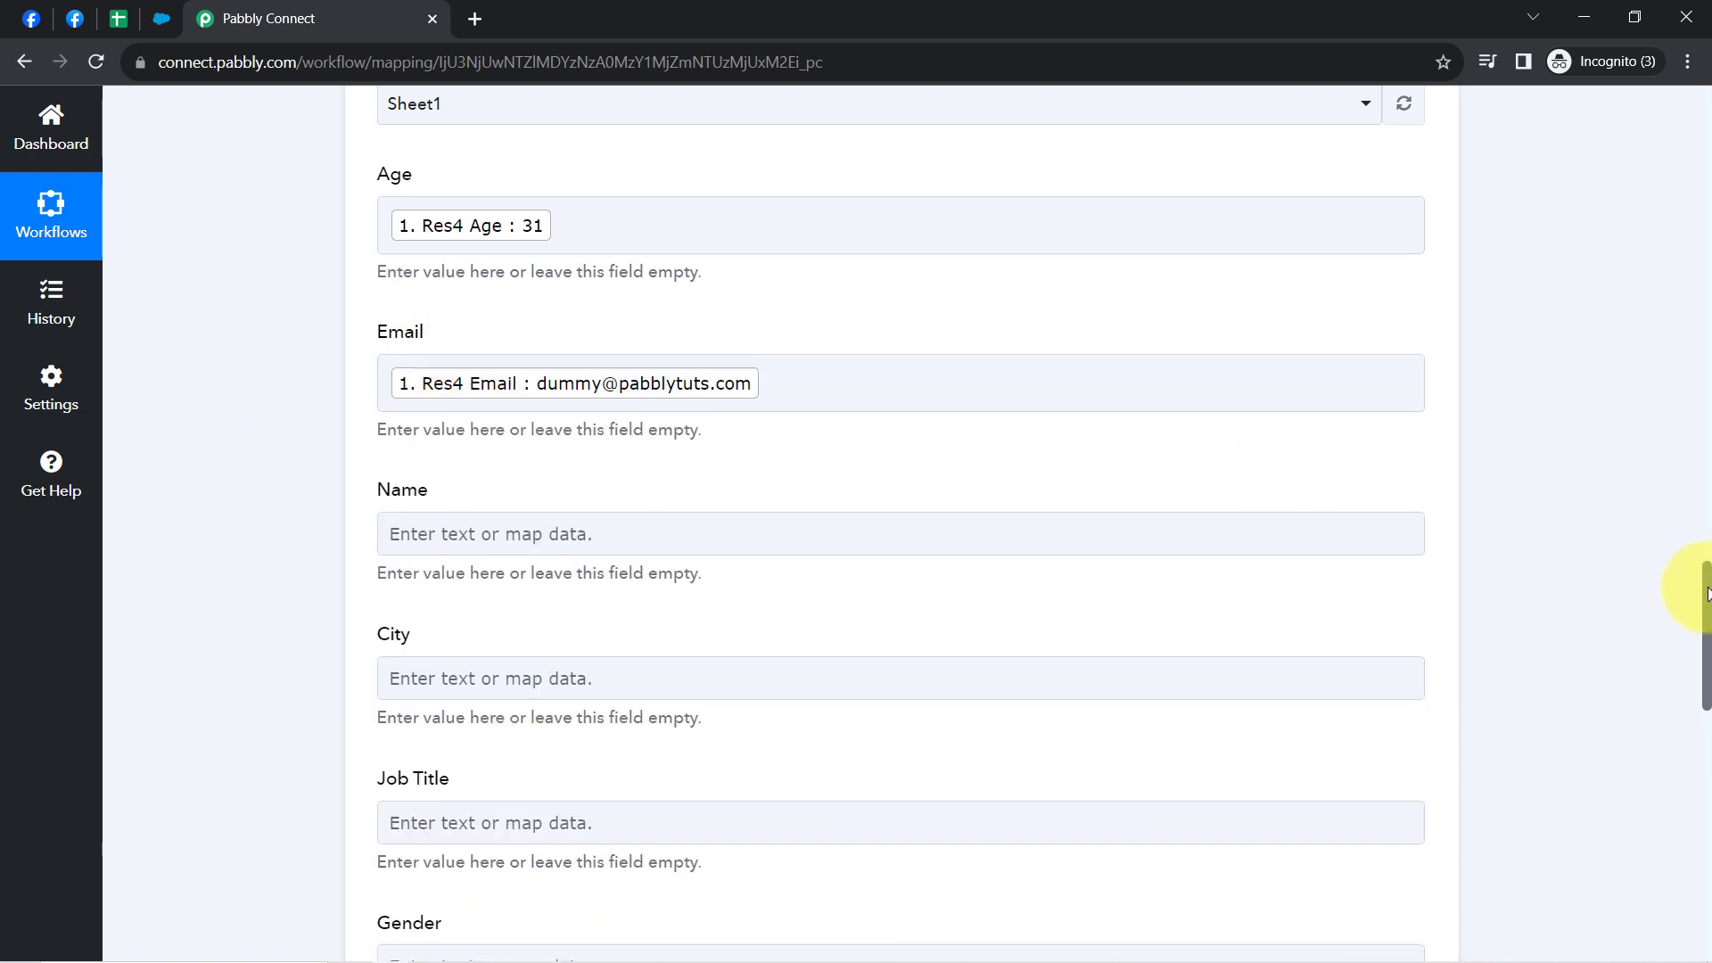
Map the Name field to the lead's Res4 First Name followed by its Res4 Last Name
scroll(1705, 580, down, 3)
click(502, 288)
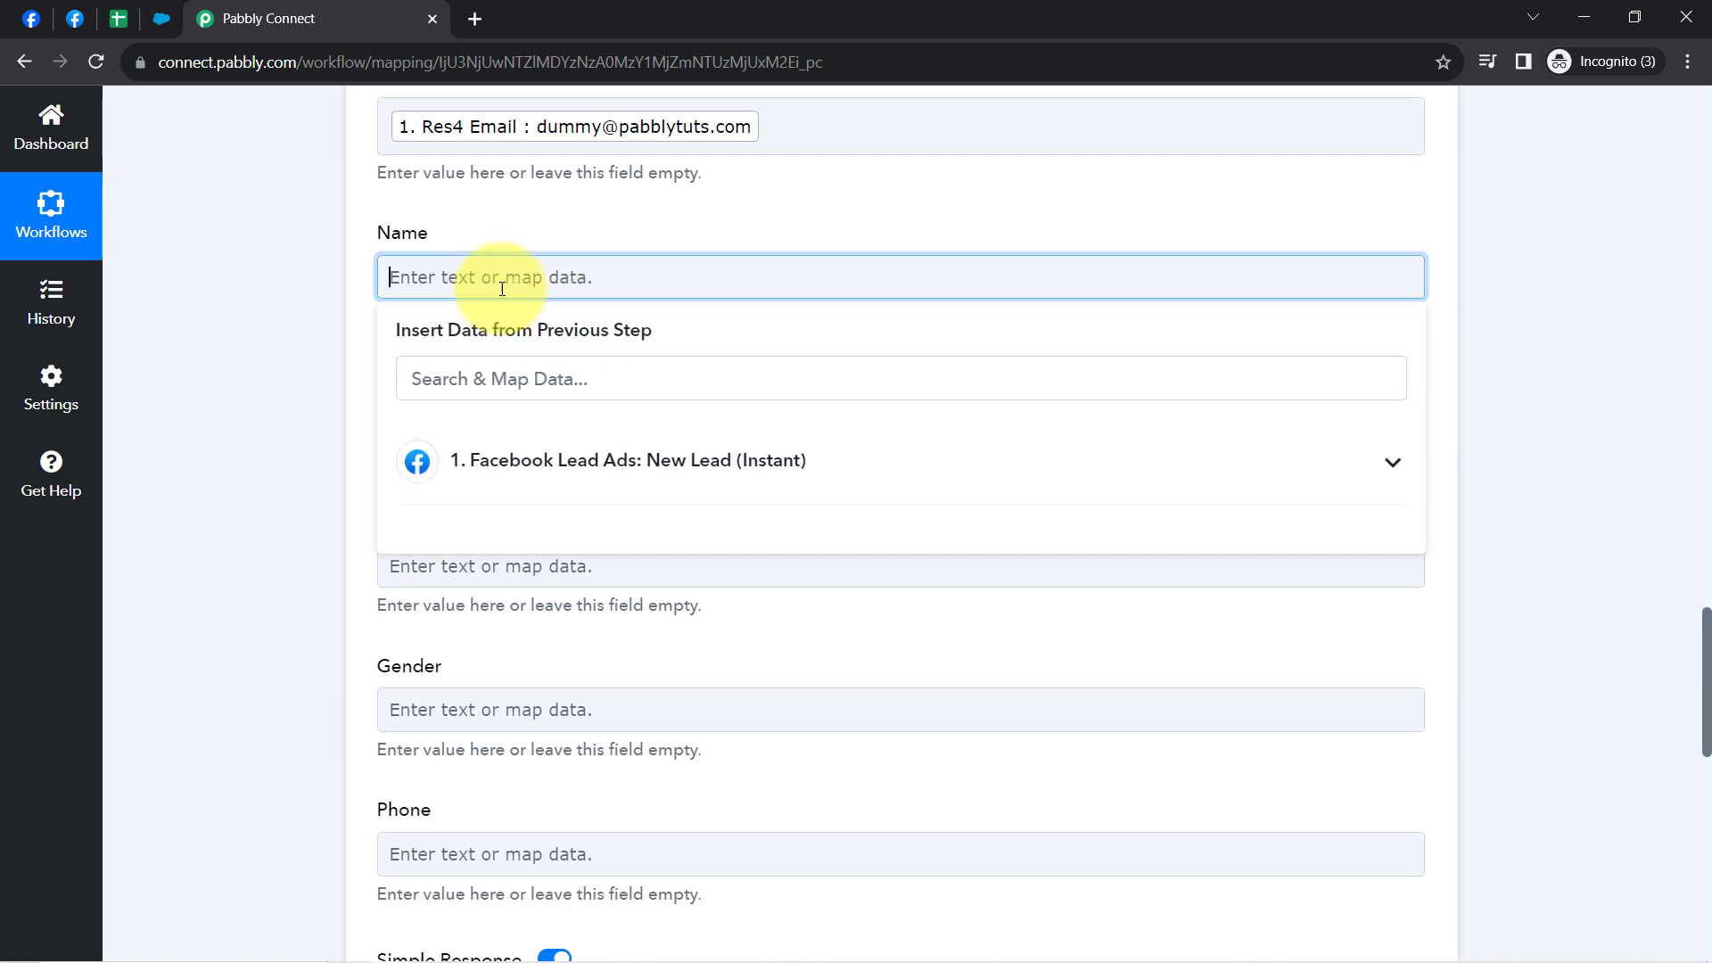
click(482, 461)
click(535, 587)
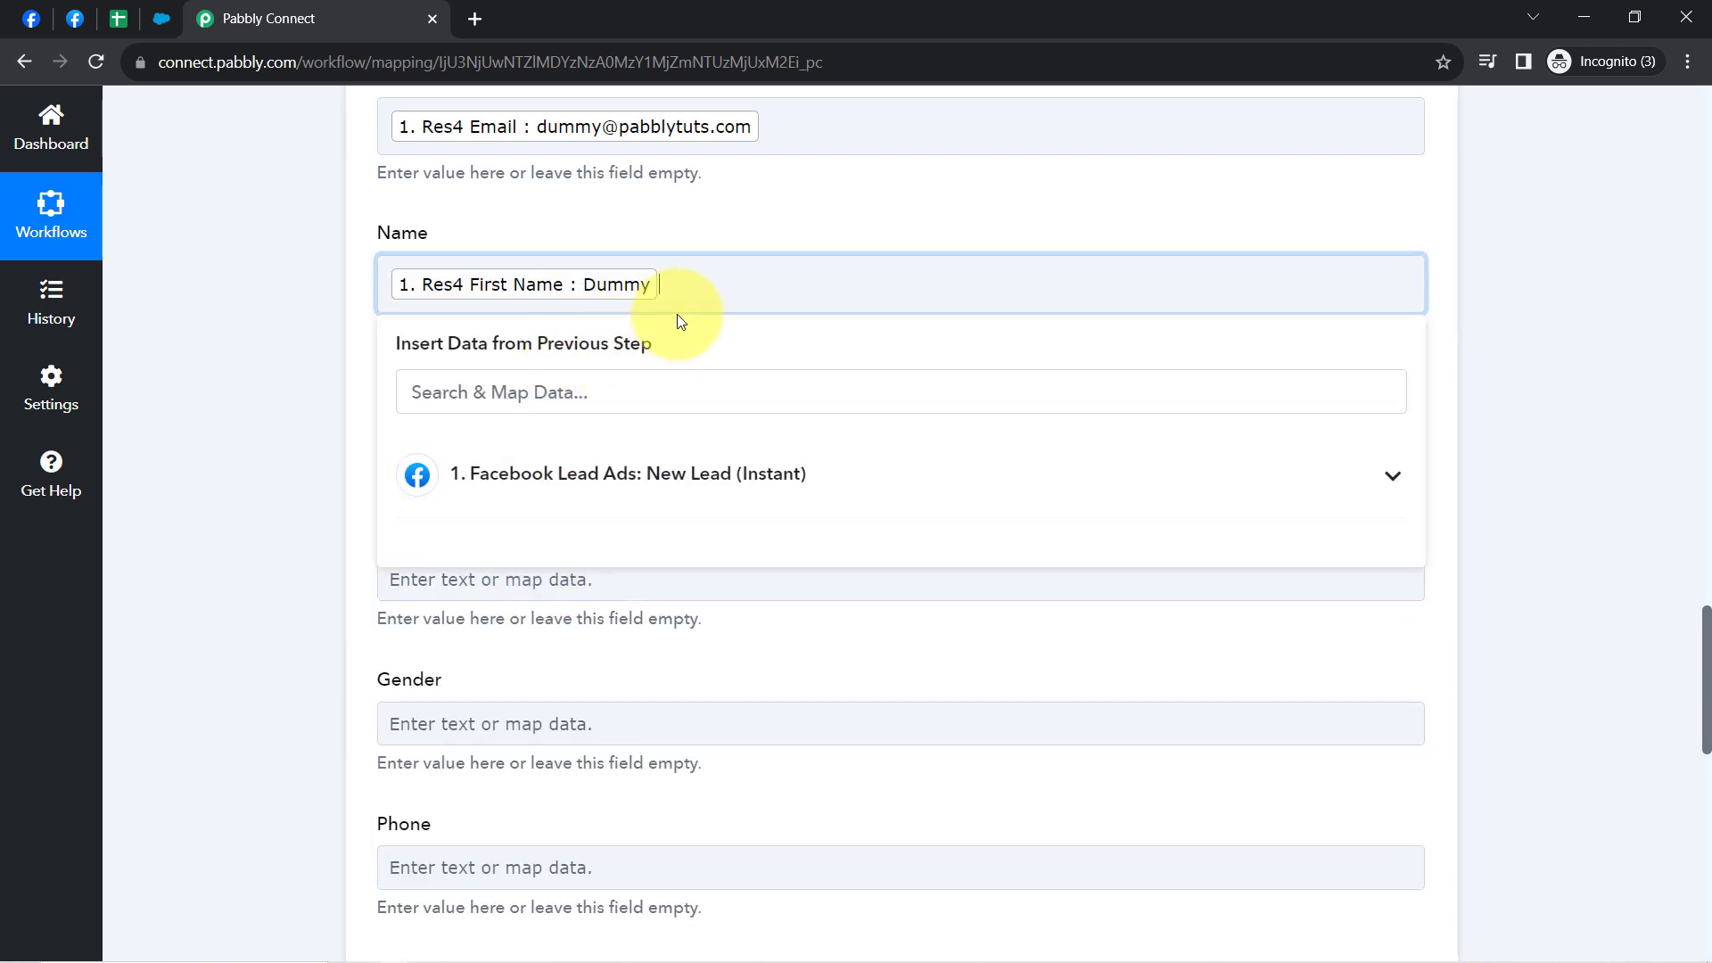
click(497, 477)
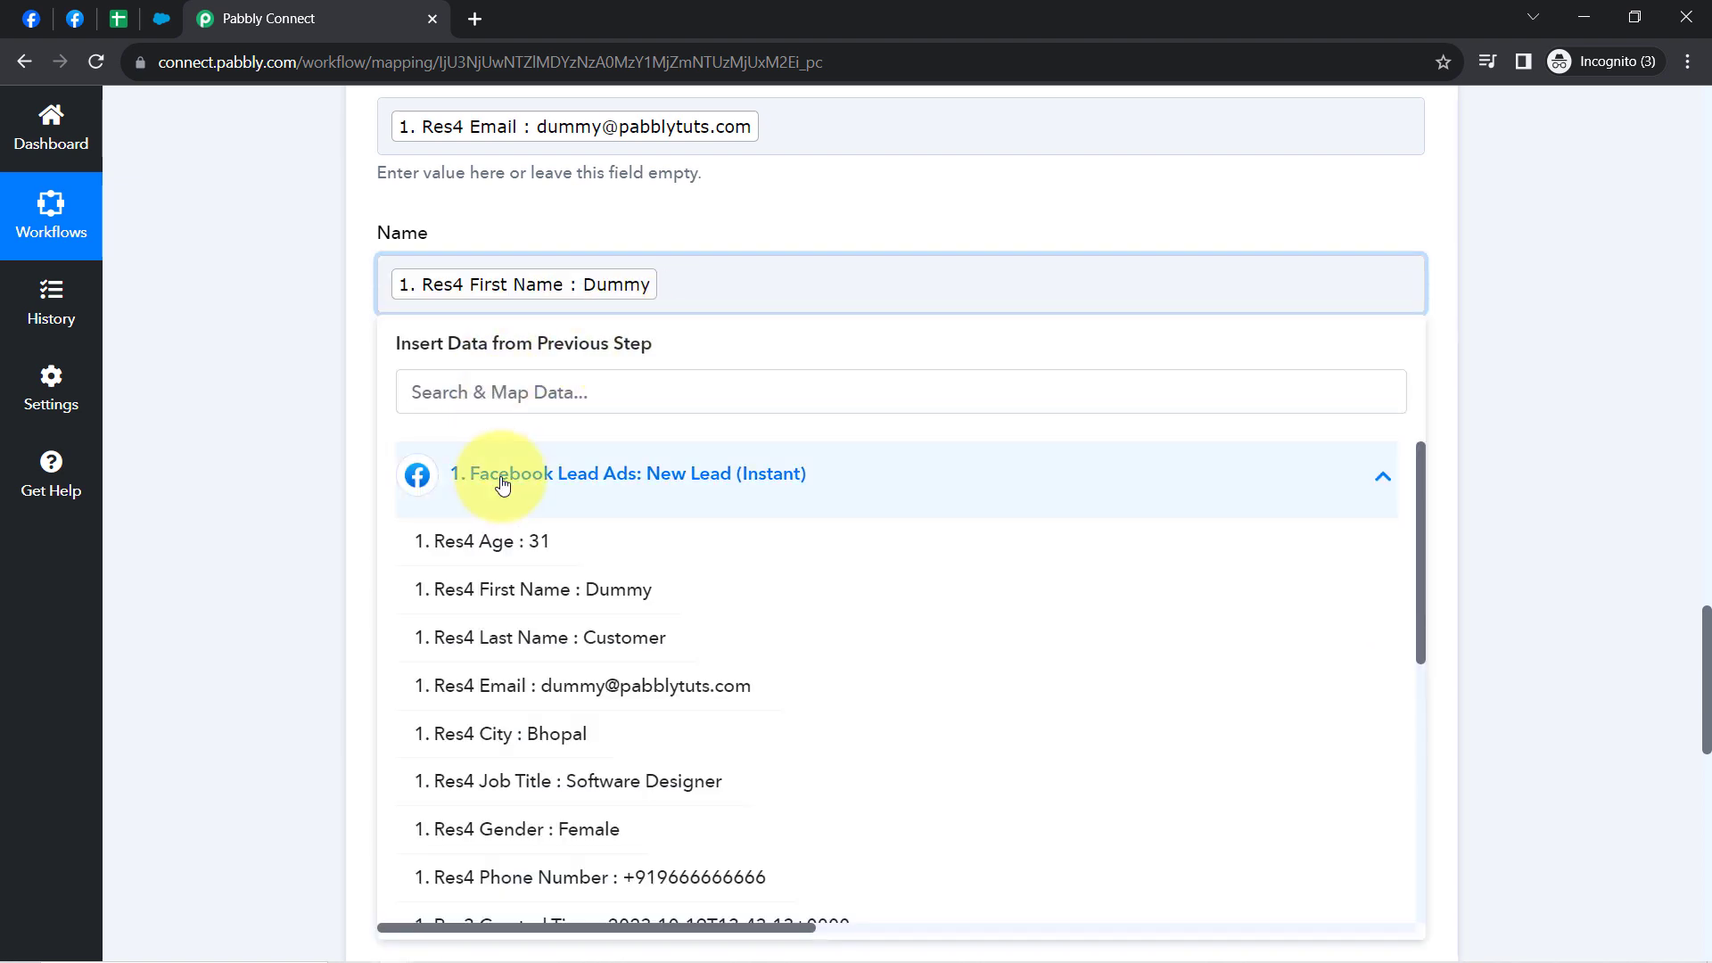
click(470, 632)
click(319, 532)
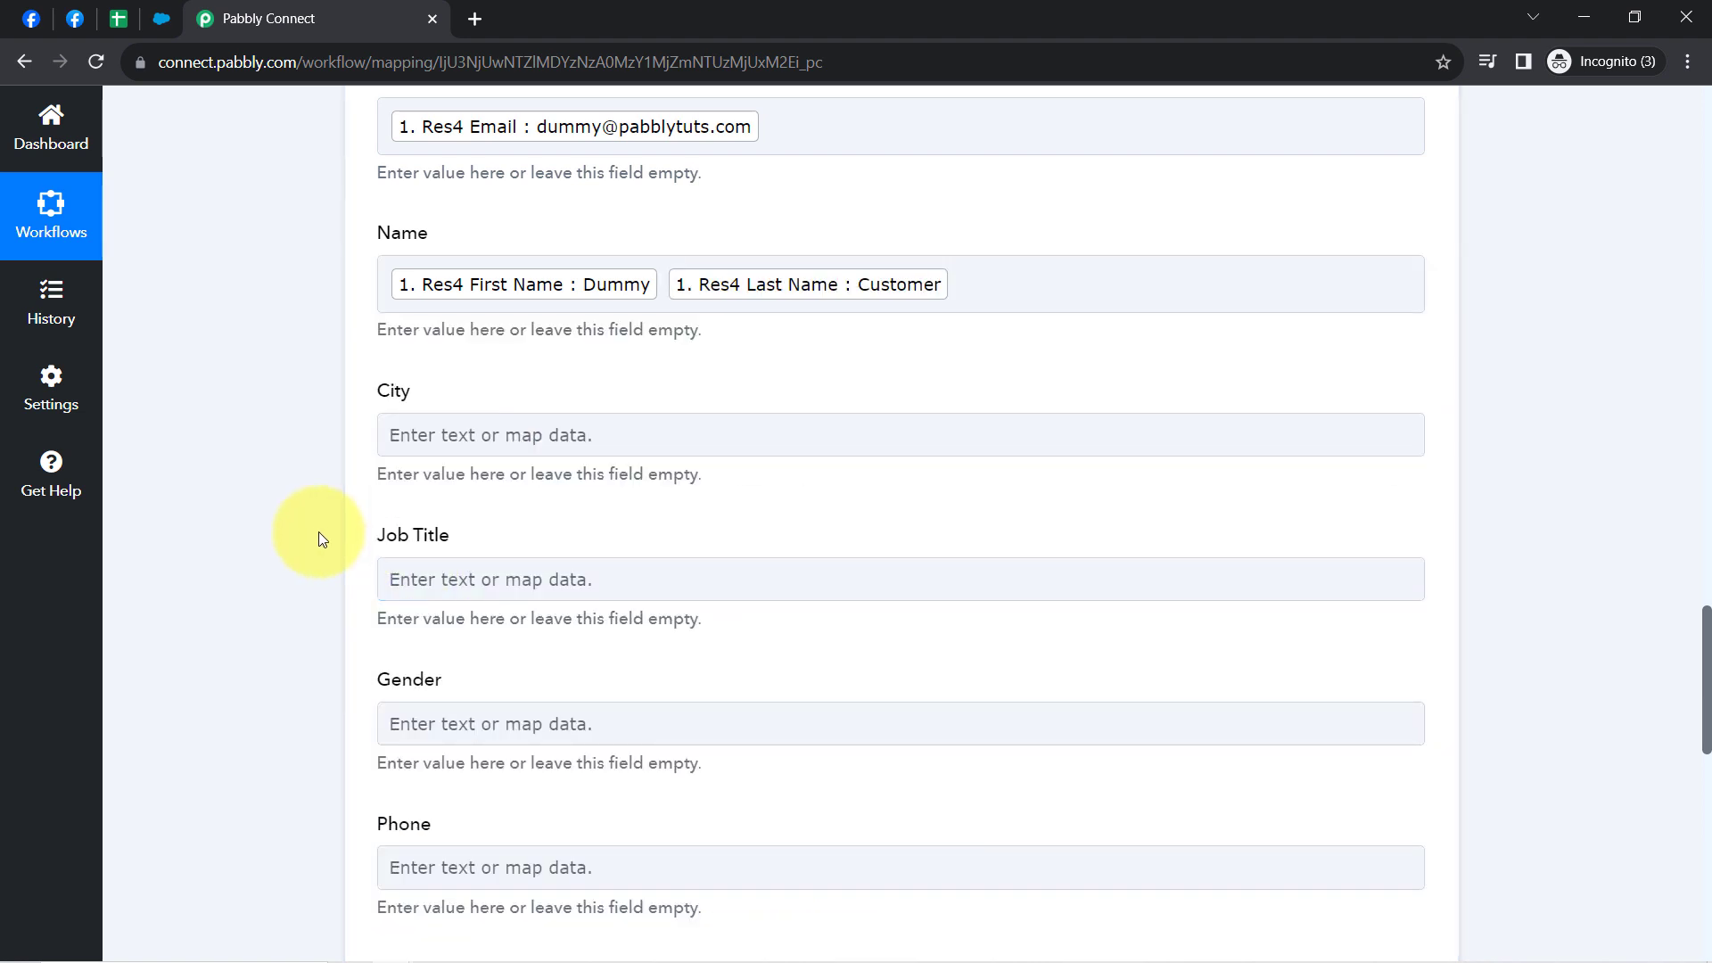
Search the lead data for "bh" and map the City field to the Res4 City value
scroll(319, 531, down, 2)
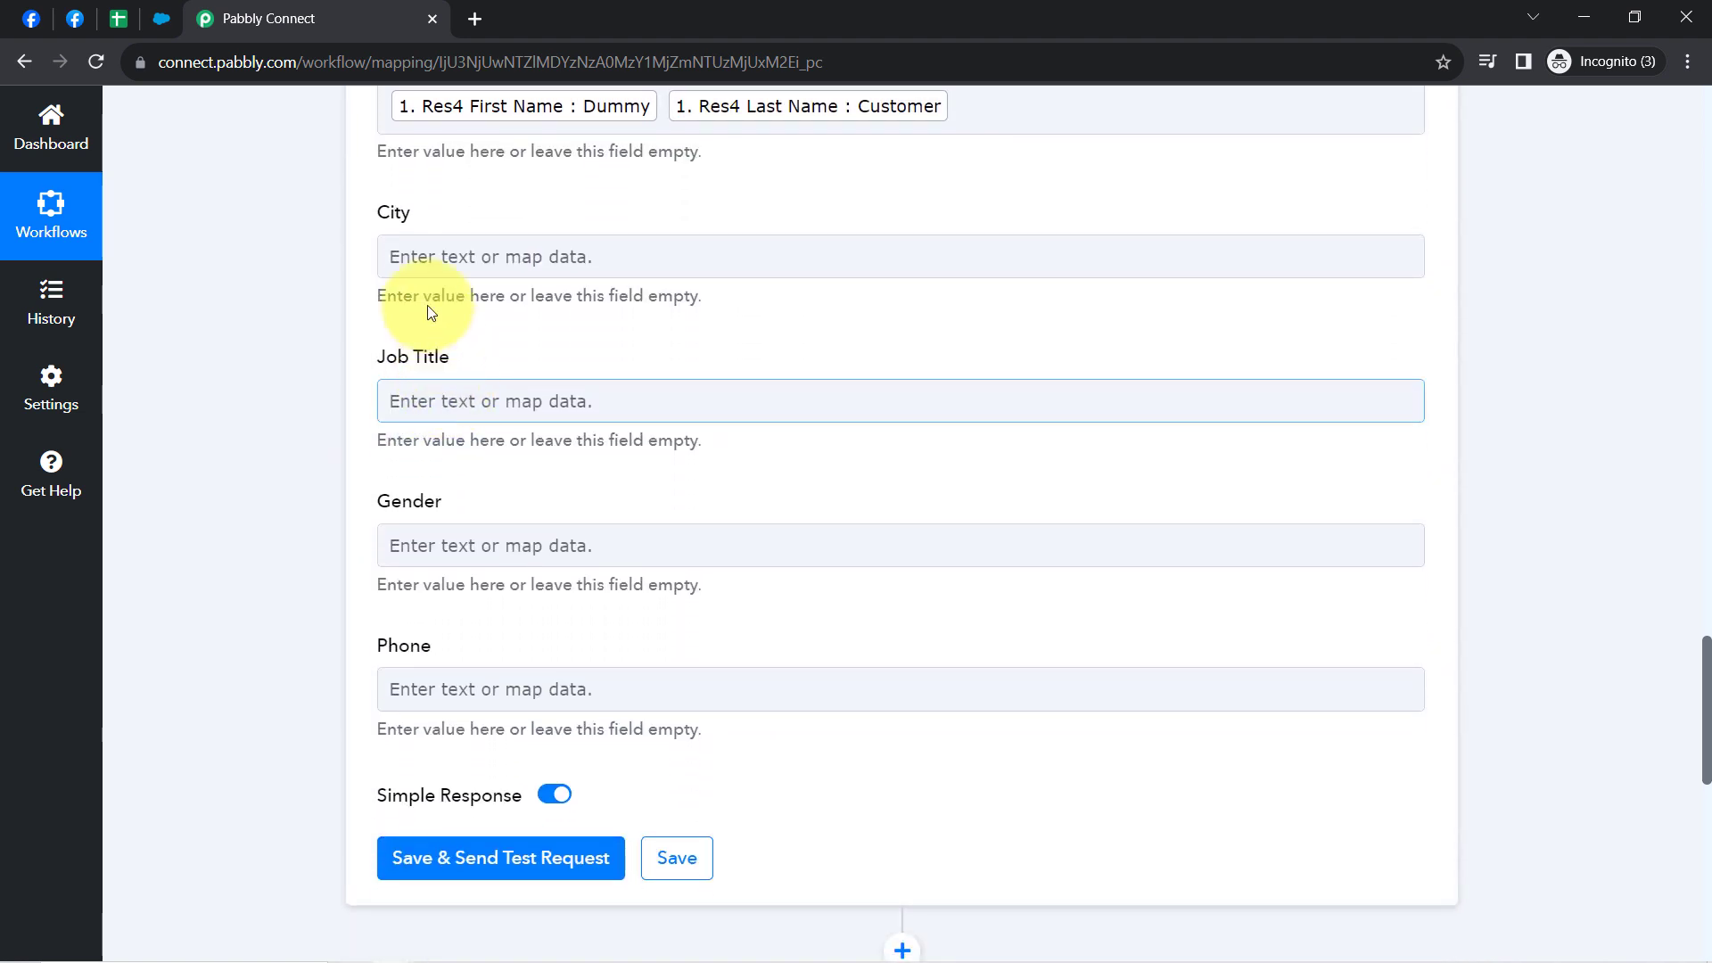
click(424, 254)
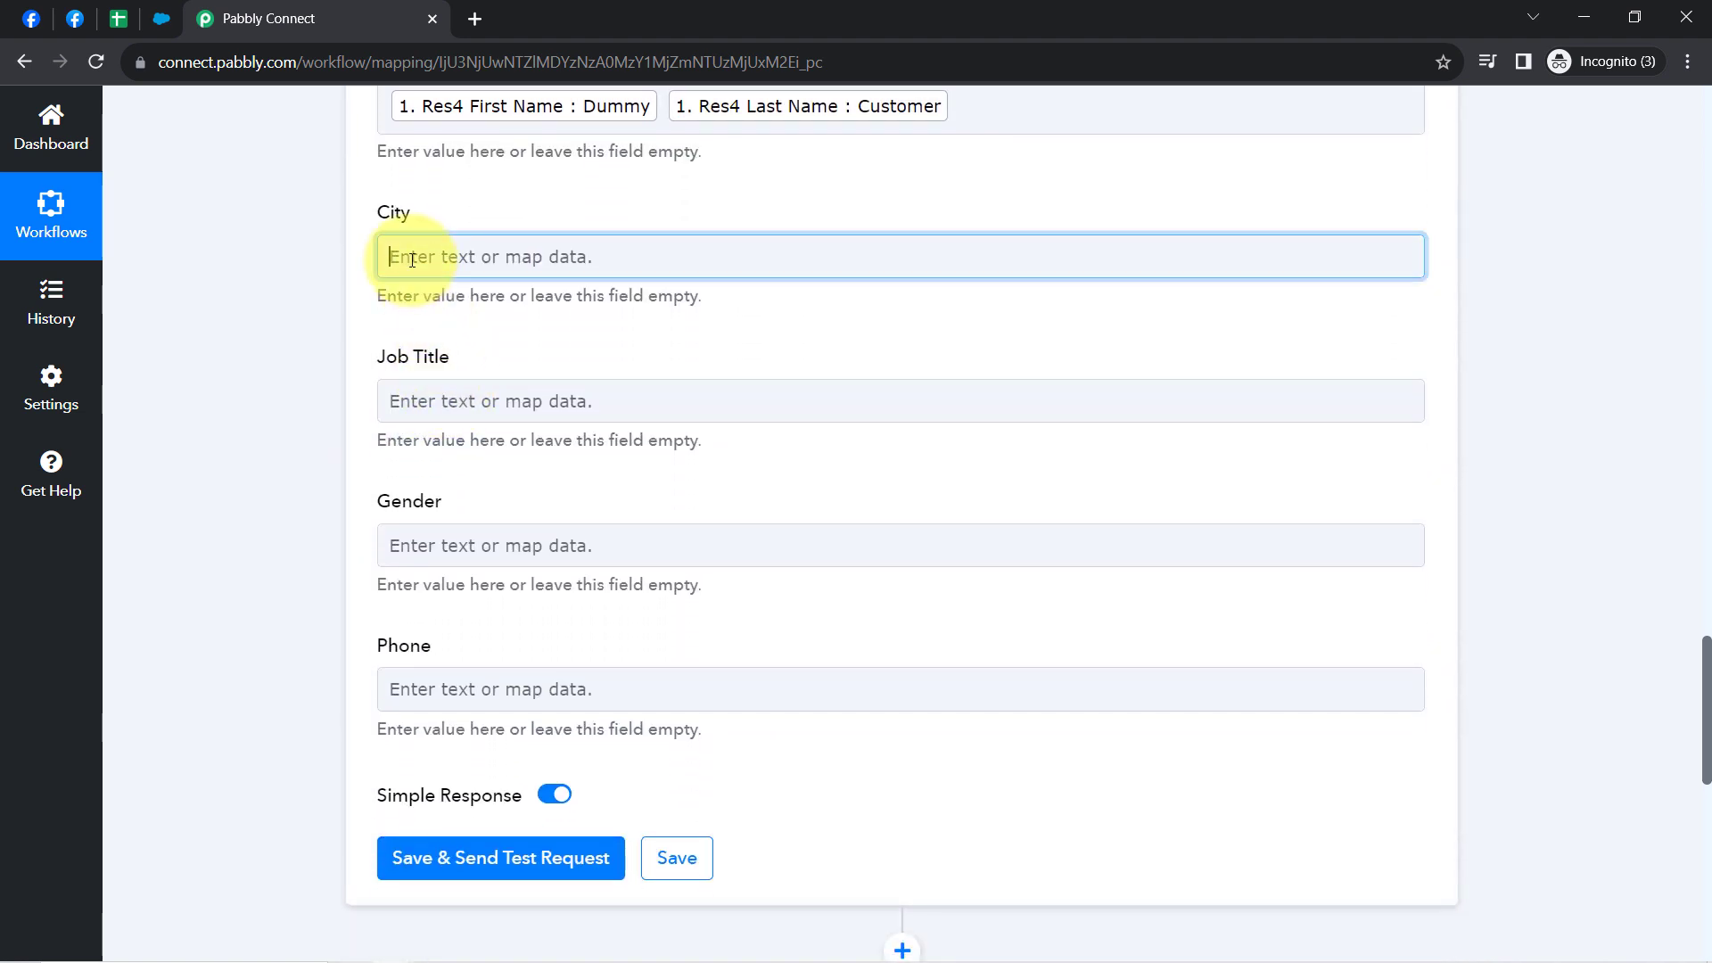
click(429, 361)
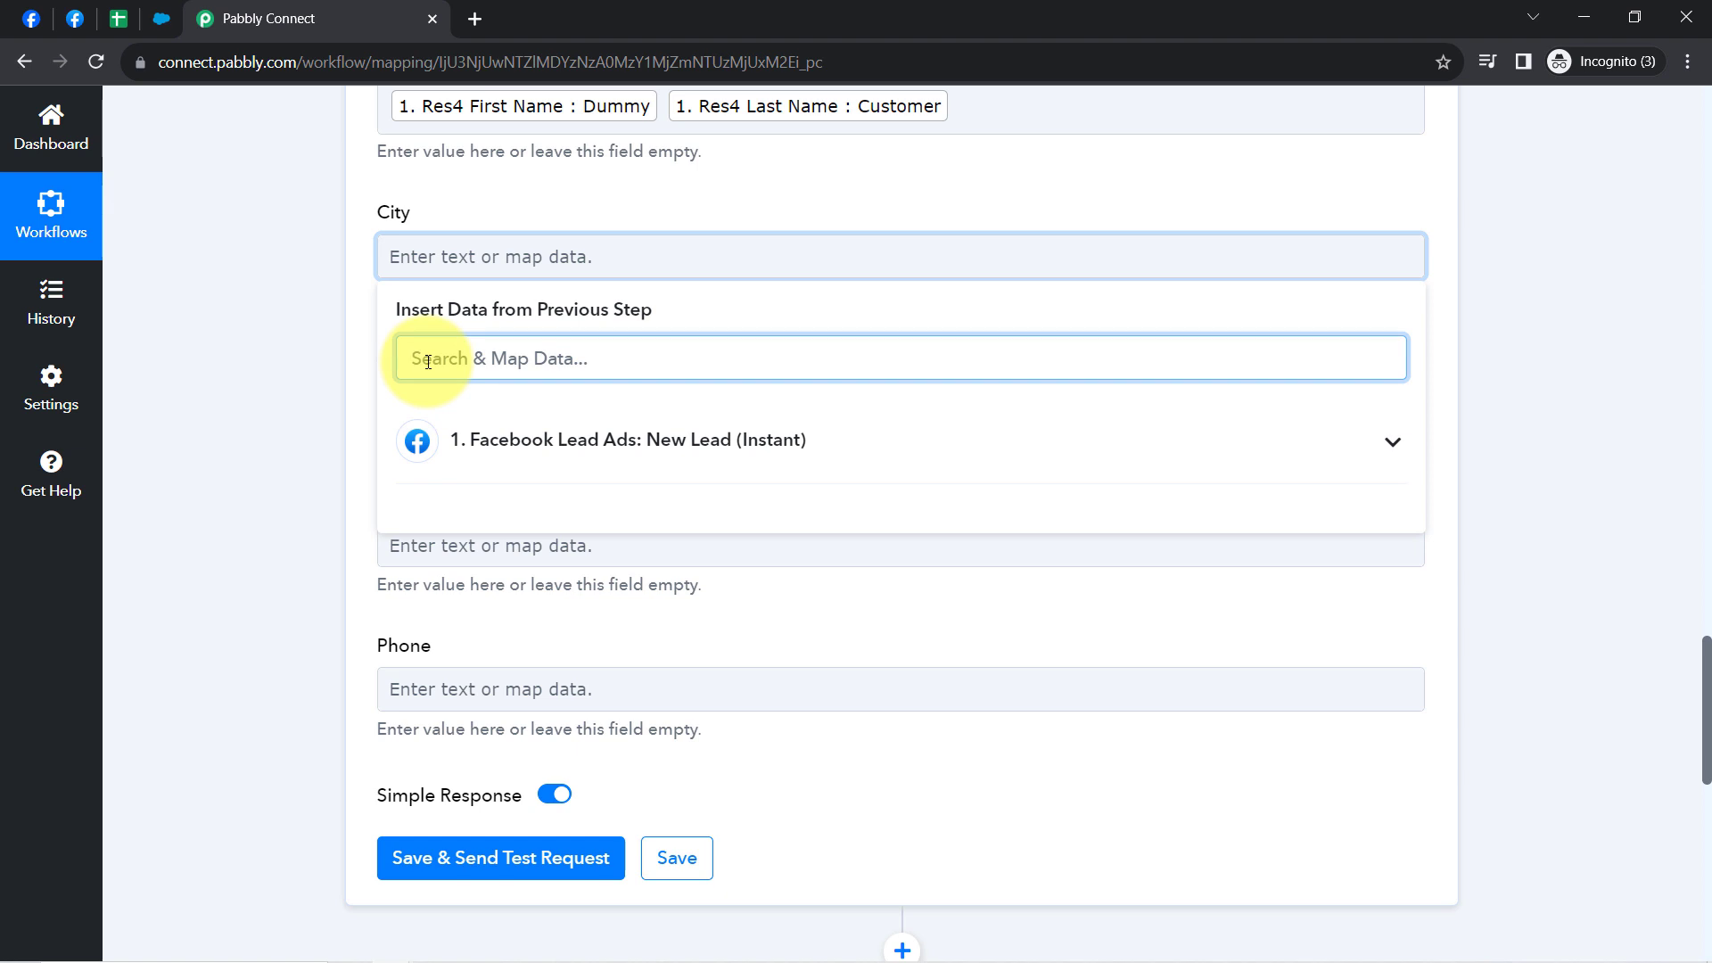
text(cit)
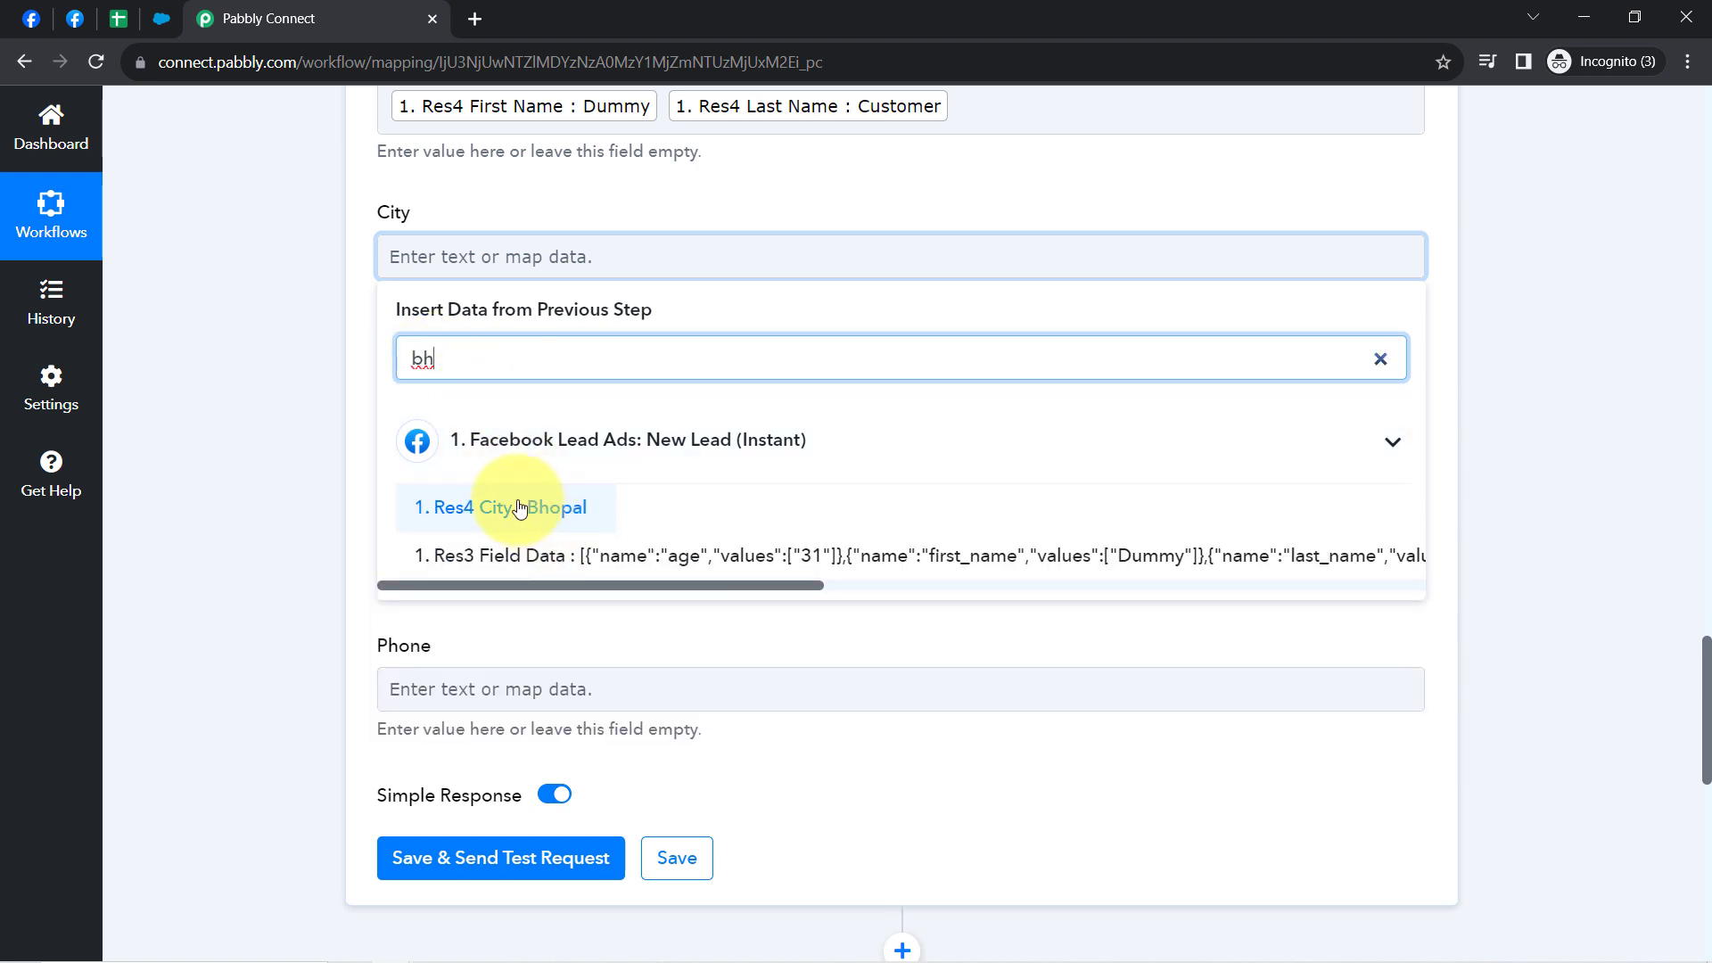
click(520, 505)
click(282, 310)
Enter the trial text sdfvasdvvdfv in the Job Title field, clear it, and map the field to the Res4 Job Title value
click(424, 413)
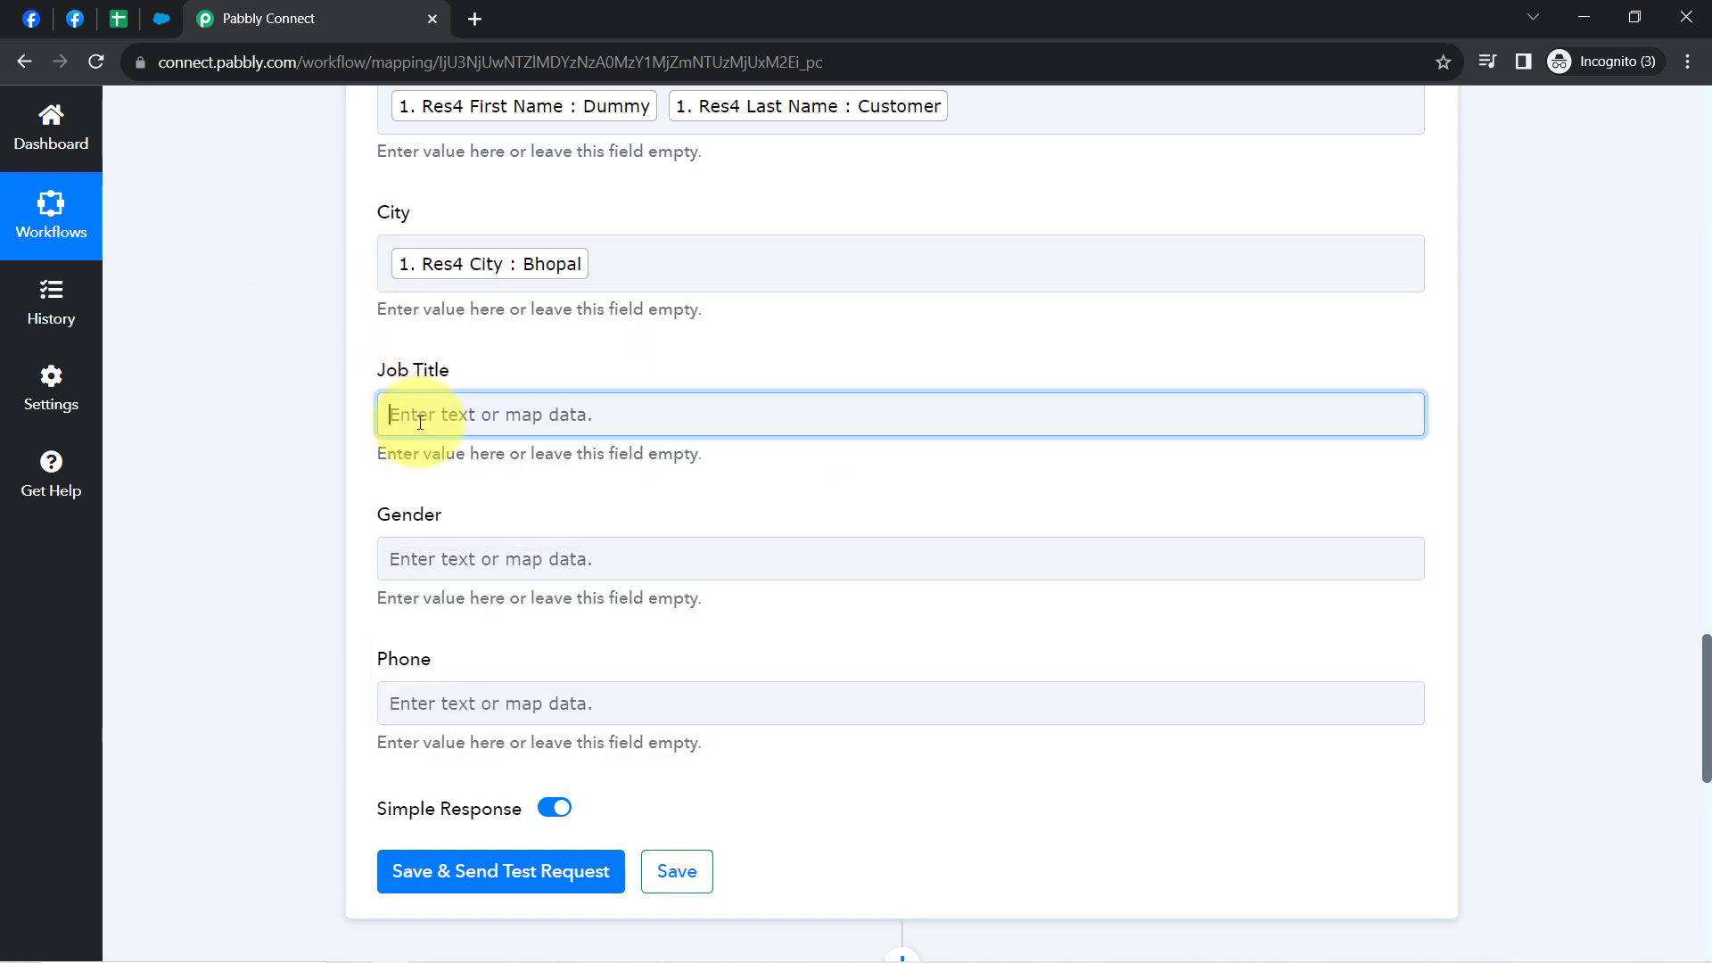
click(470, 598)
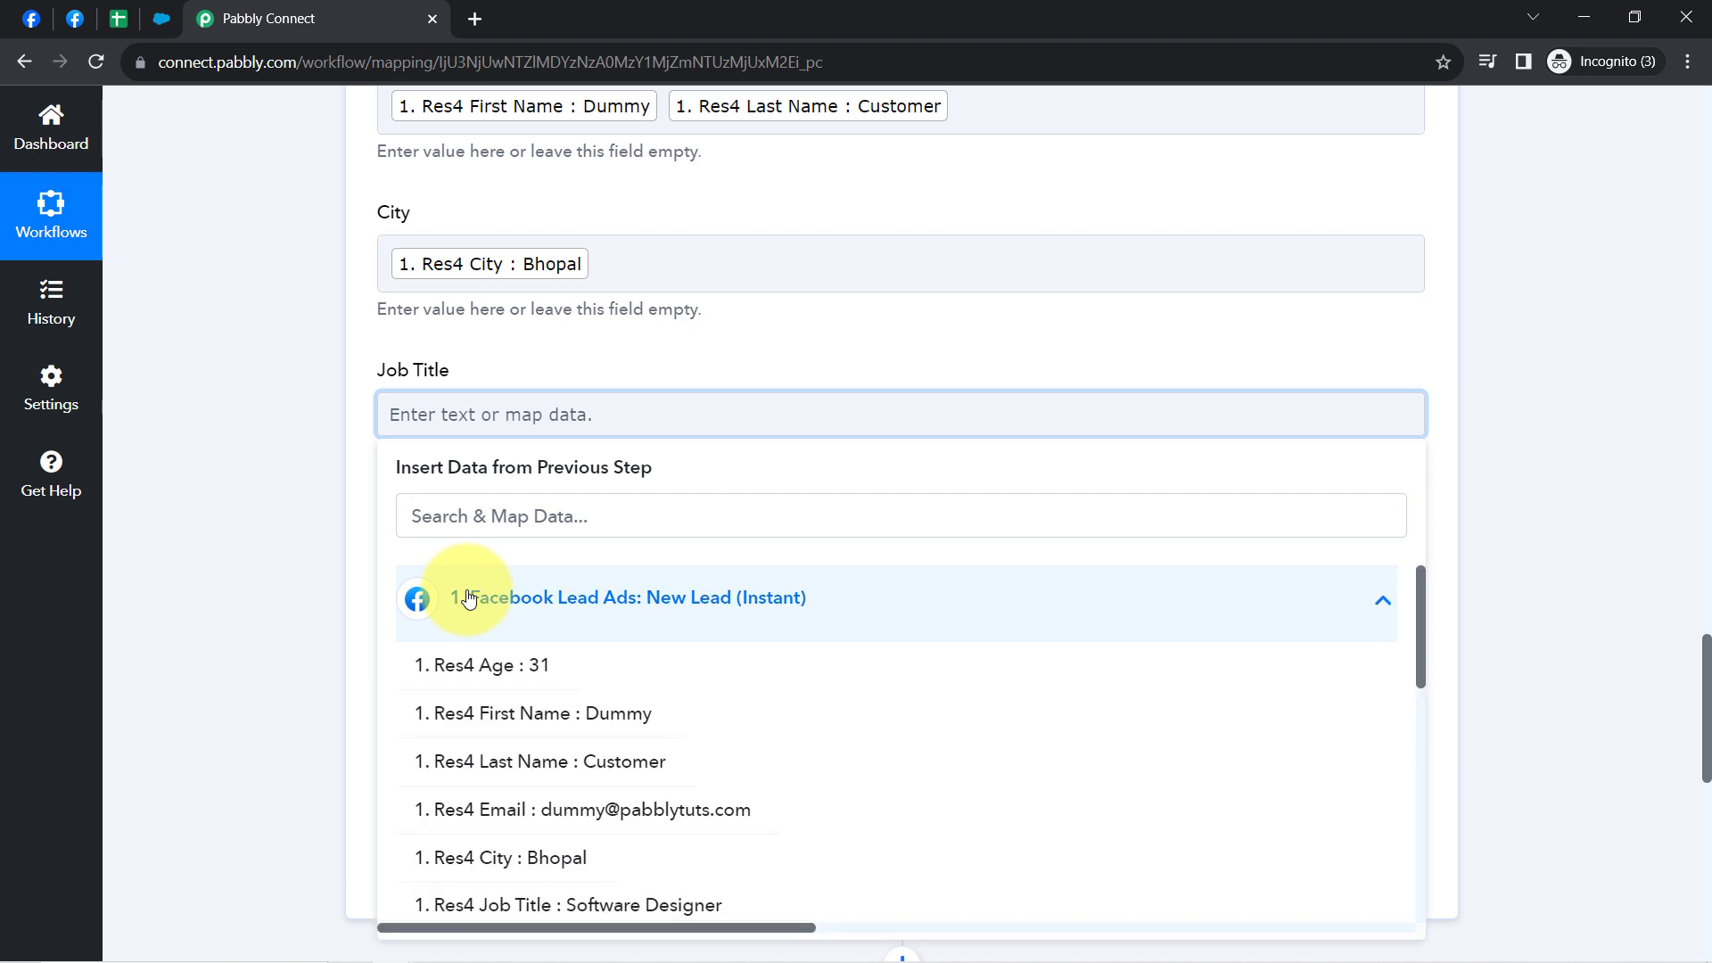
click(442, 412)
text(sdfvasdvvdfv)
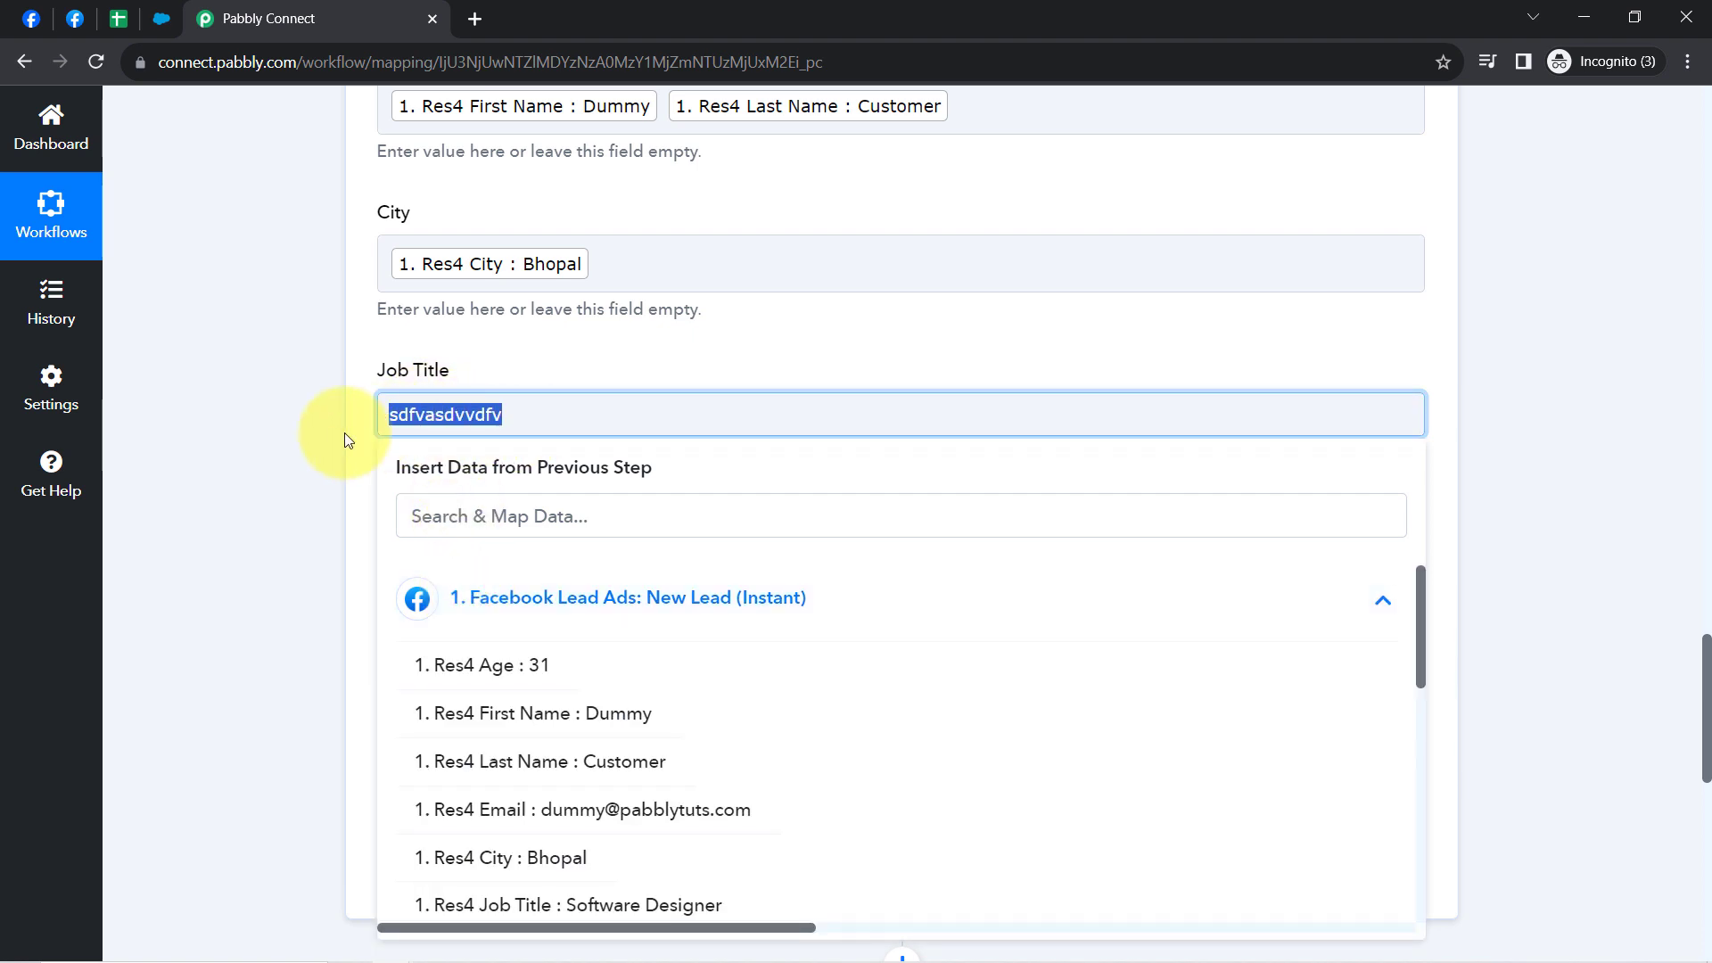
key(BackSpace)
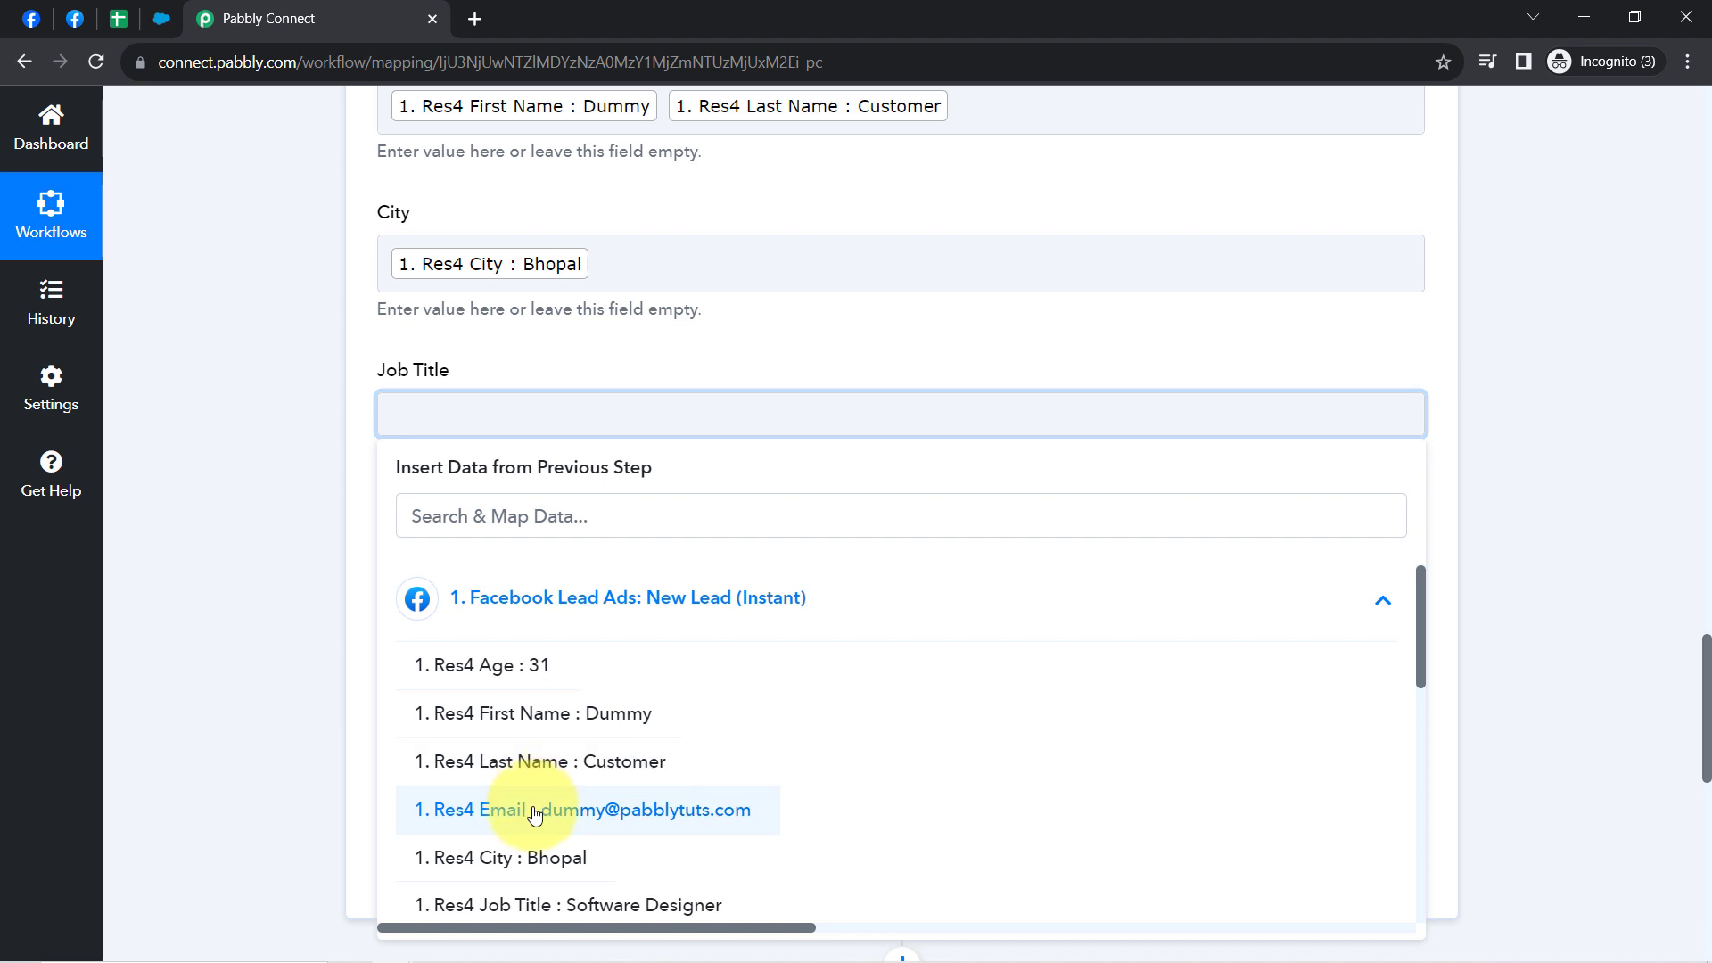
click(535, 903)
click(254, 546)
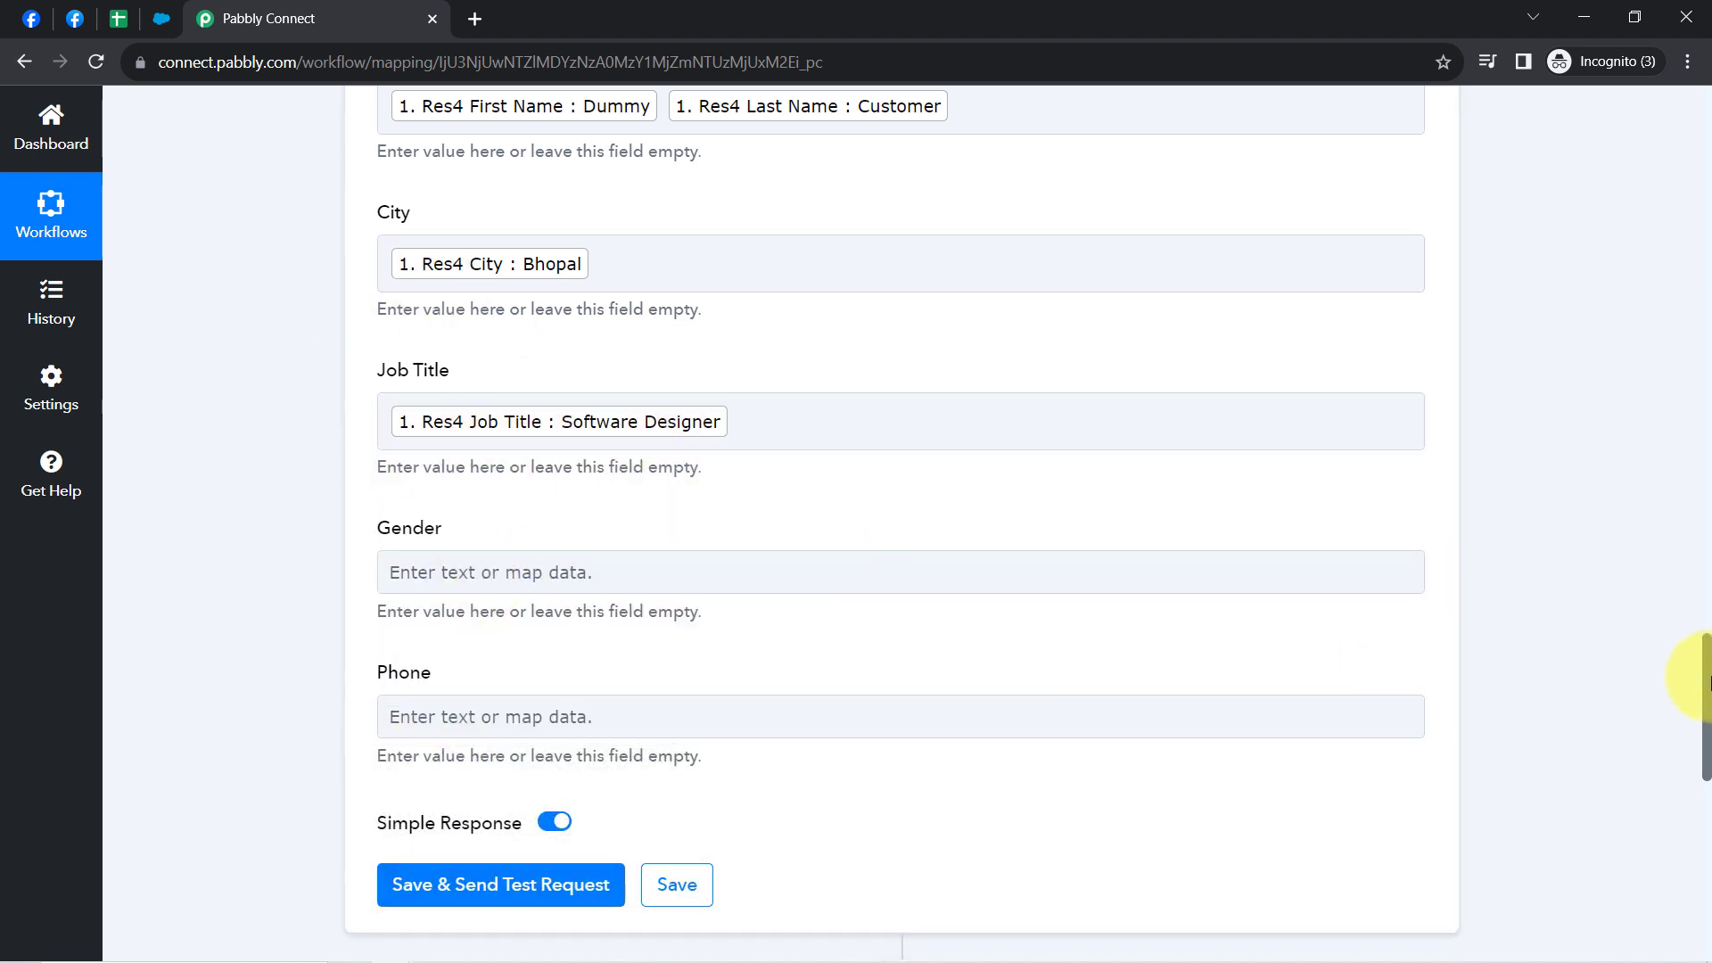
Map the Gender field to the Res4 Gender value from the Facebook lead response
mouse_move(1705, 676)
mouse_down()
mouse_move(1686, 682)
mouse_move(1688, 704)
mouse_up()
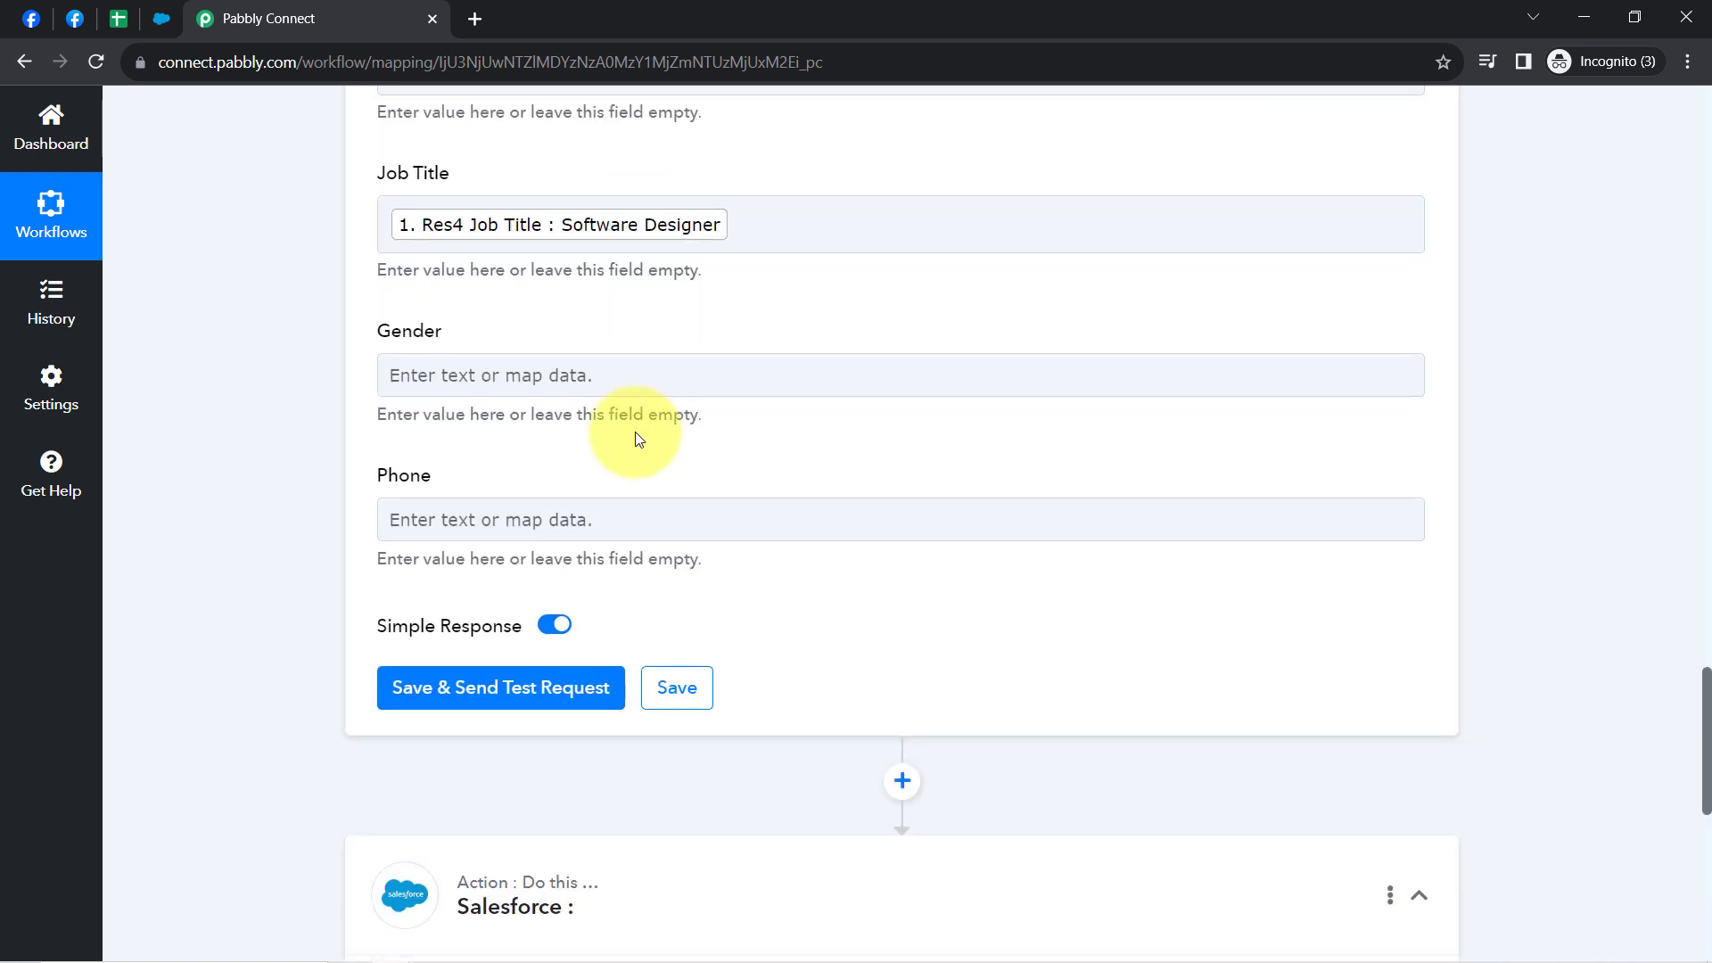
click(462, 365)
click(437, 559)
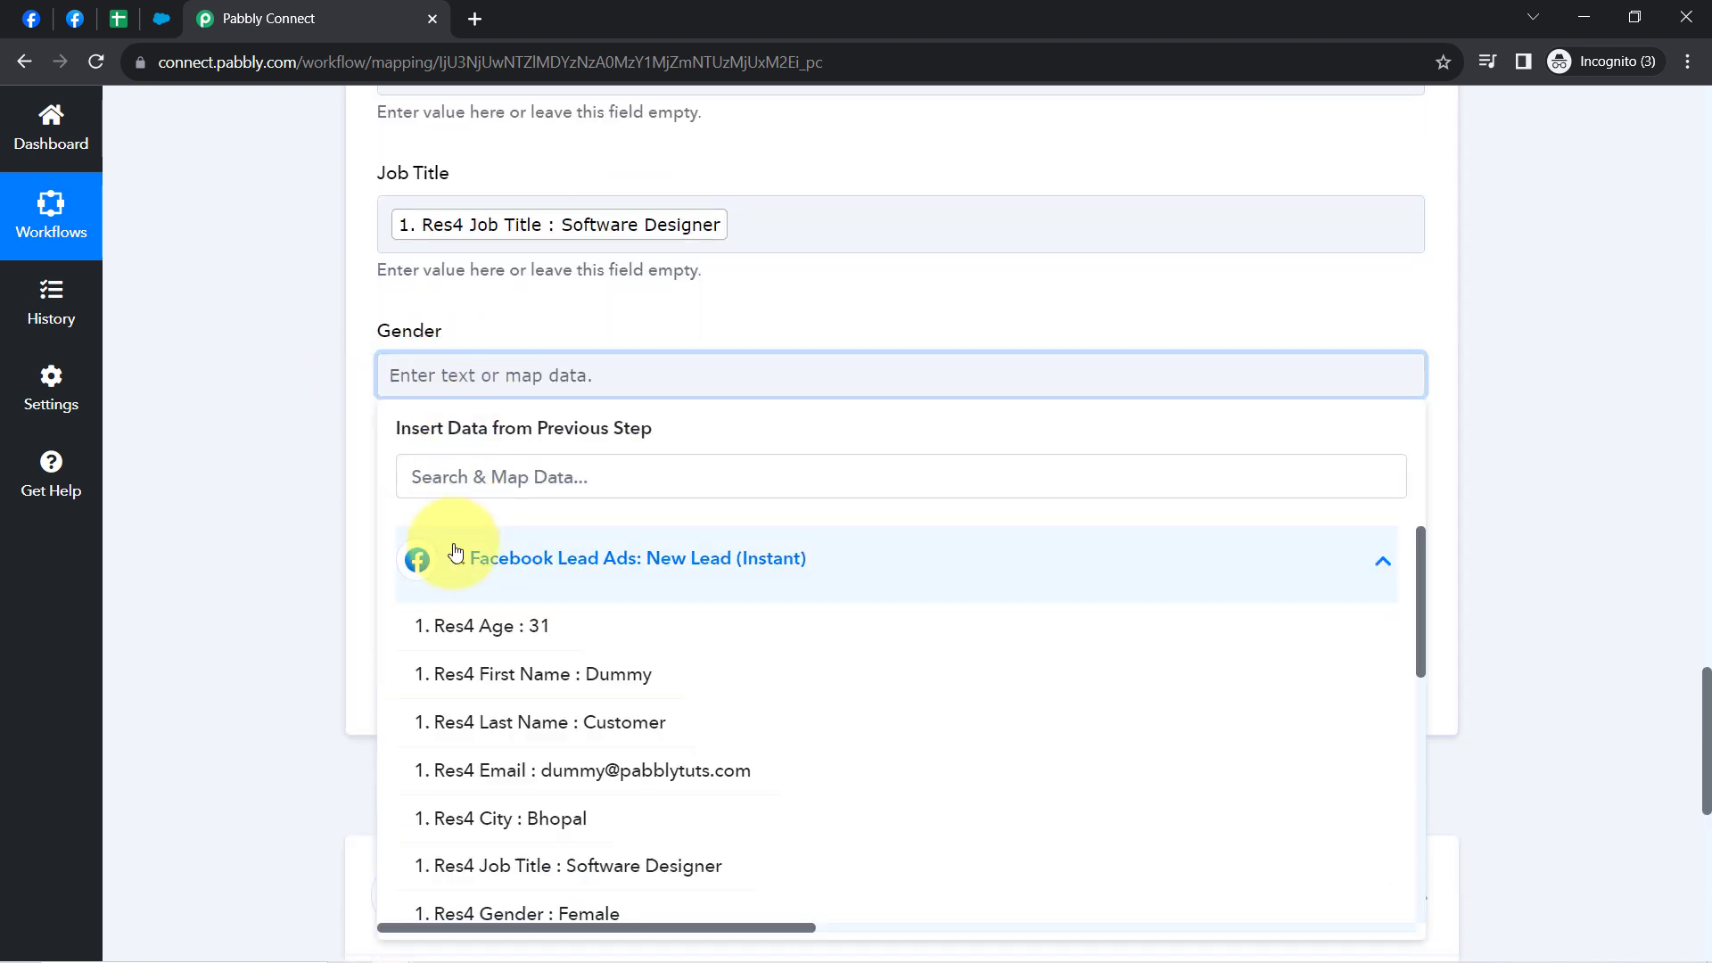
click(477, 913)
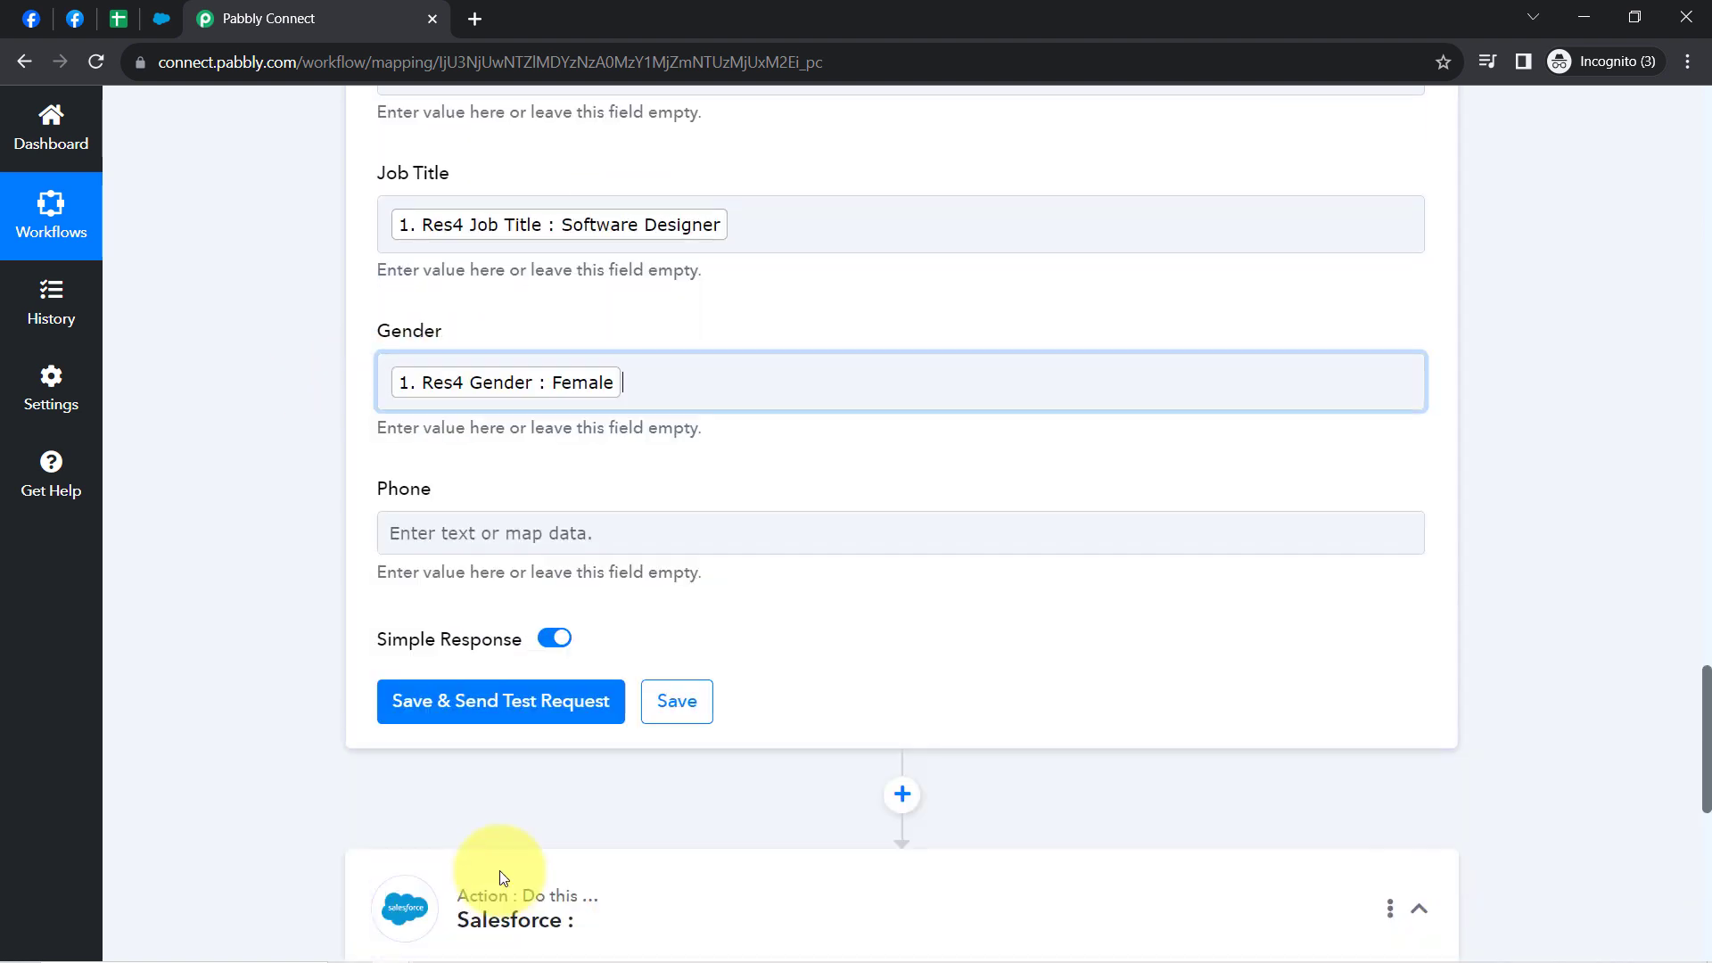
click(281, 560)
Search the lead data for the phone number and map the Phone field to the Res4 Phone Number value
click(413, 533)
click(418, 632)
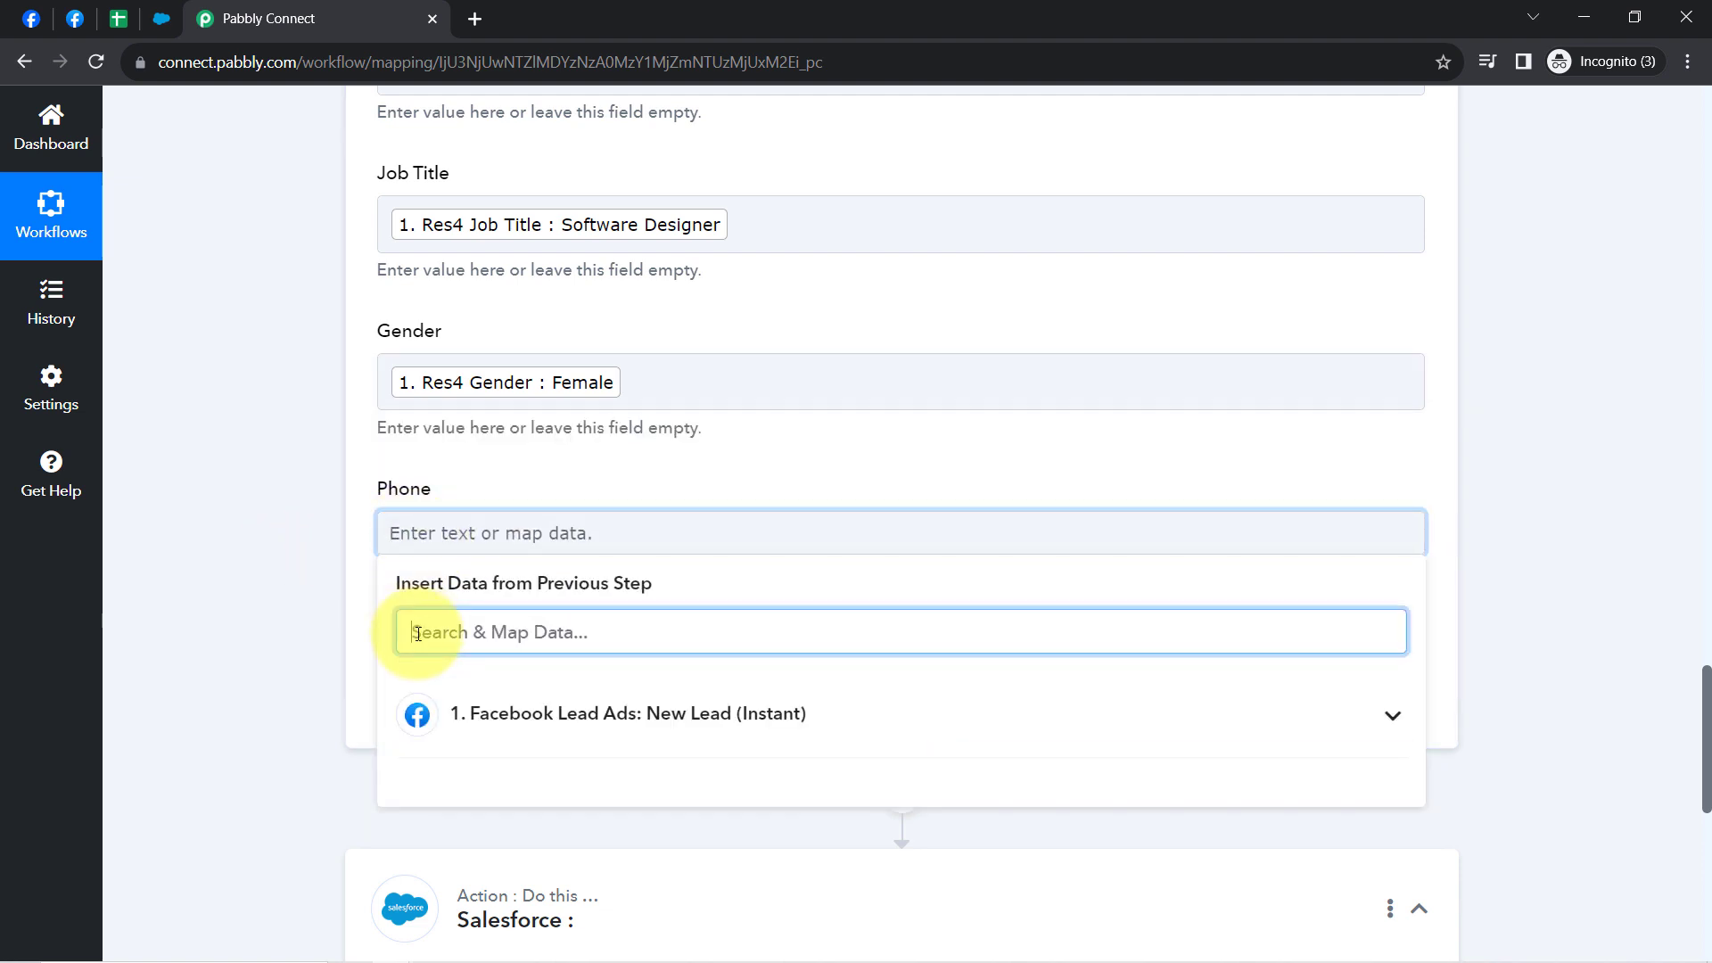
text(96)
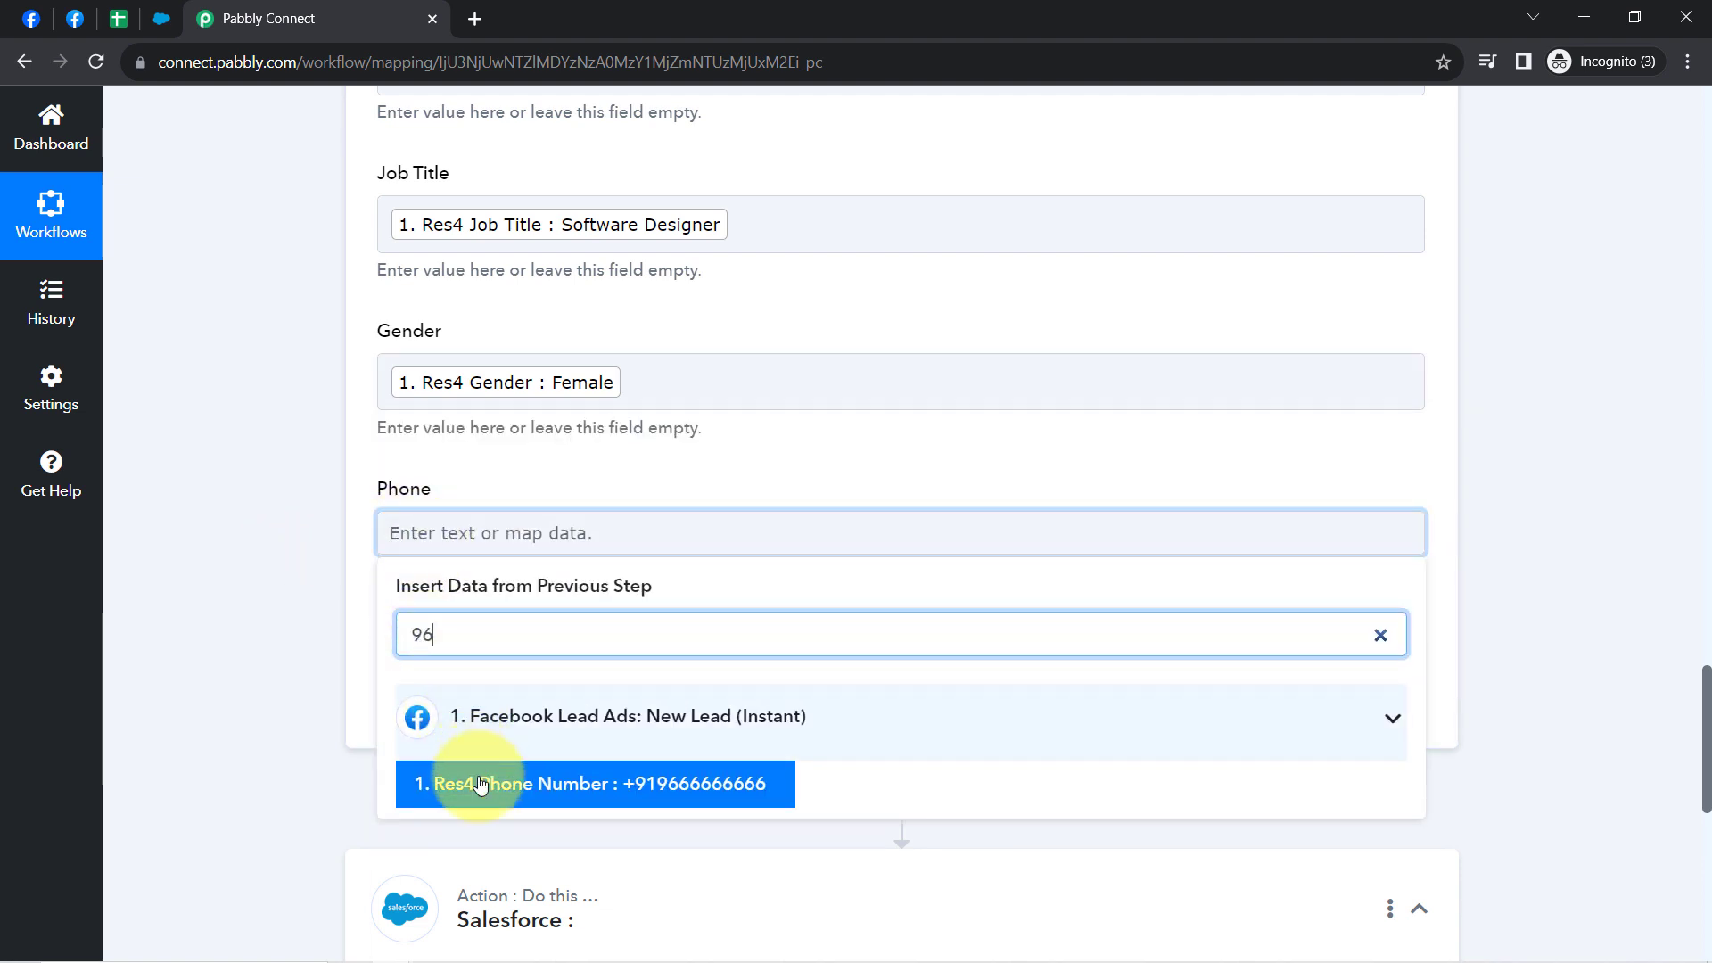
click(428, 778)
click(287, 593)
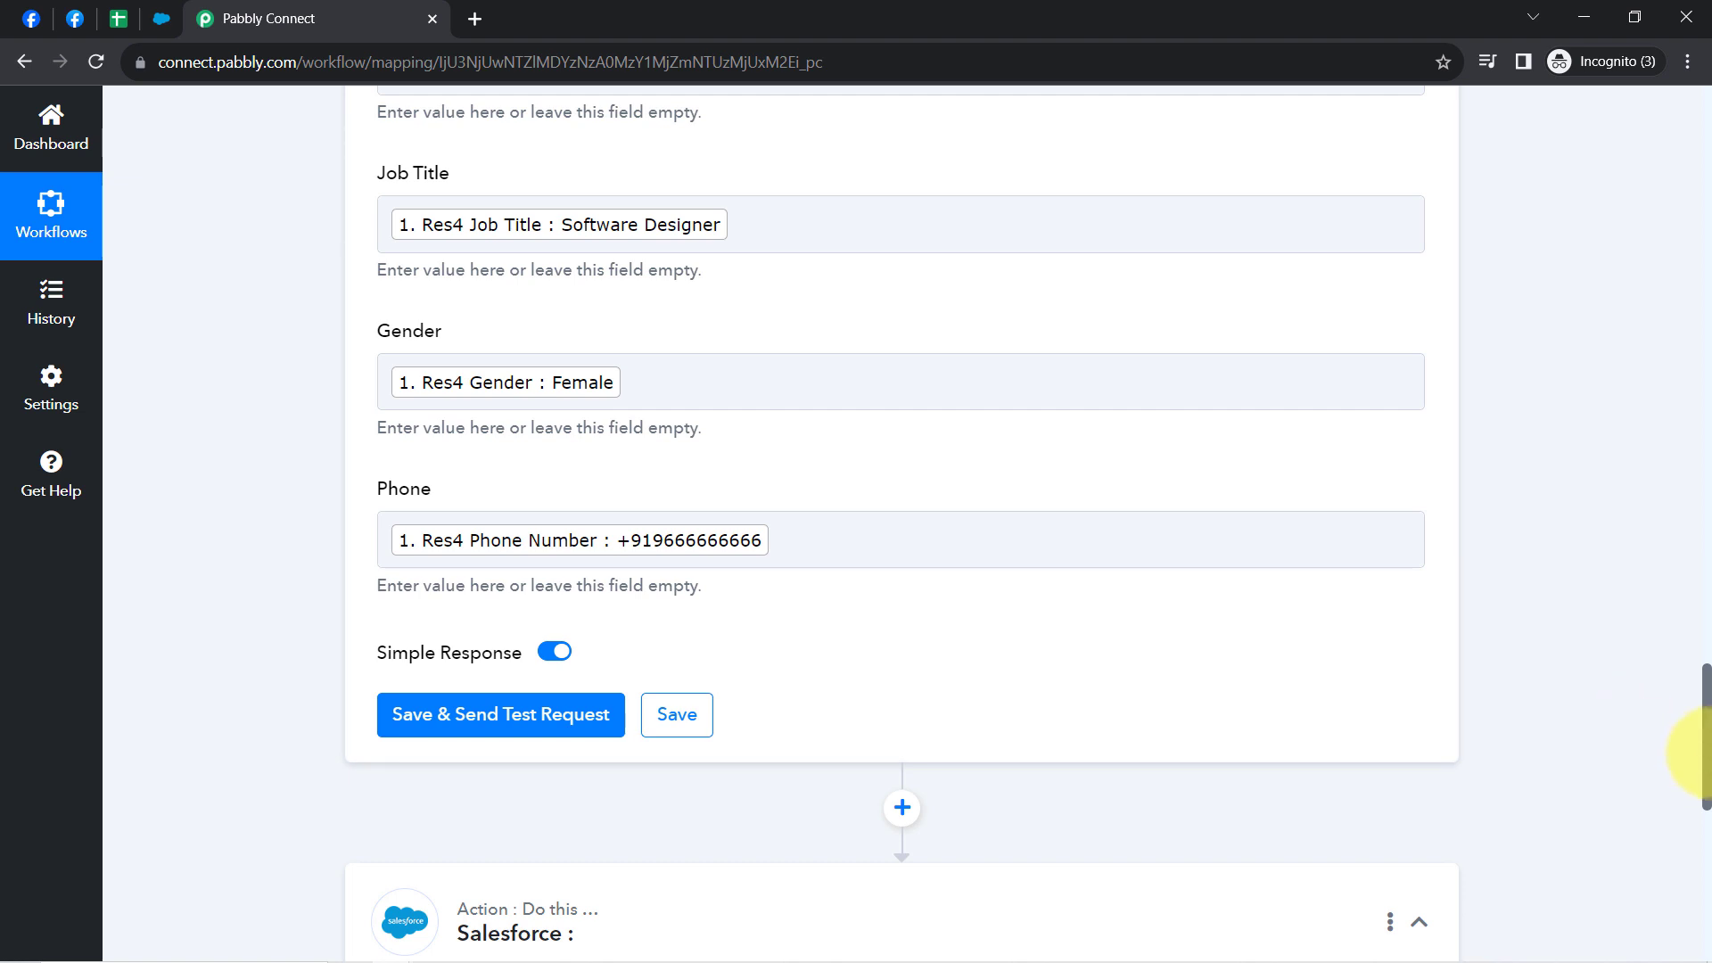
Save the Google Sheets action with a test request and switch to the Job Applicants Data spreadsheet
drag(1707, 764, 1705, 713)
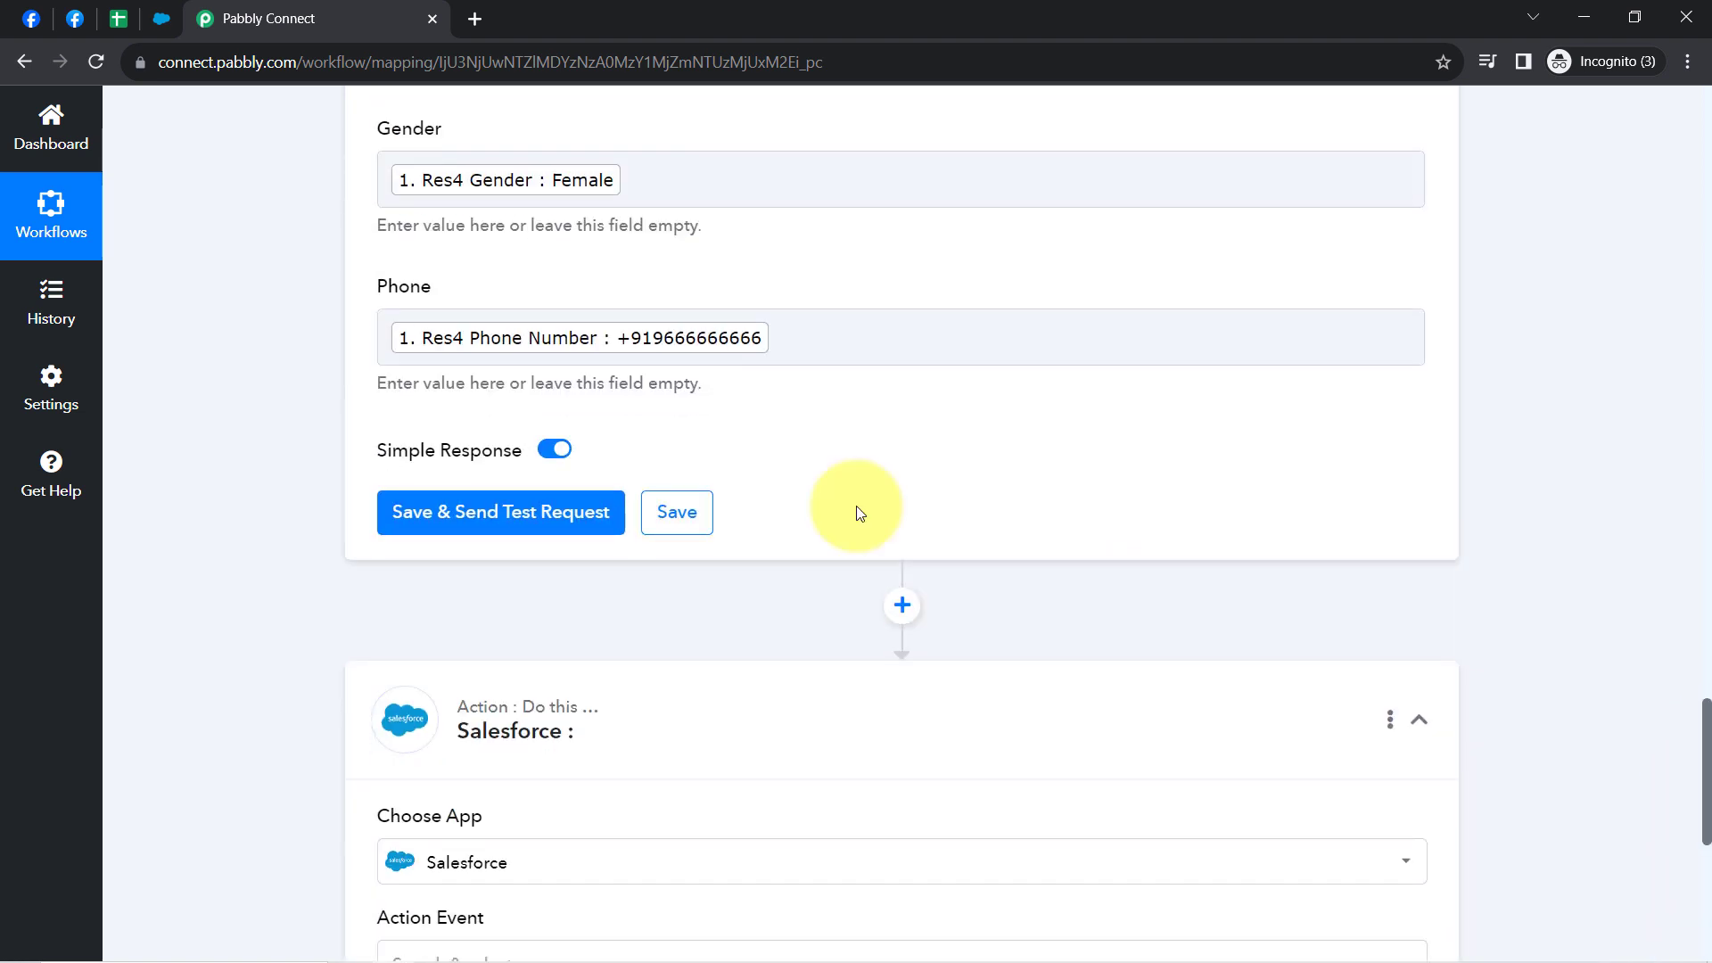
click(426, 512)
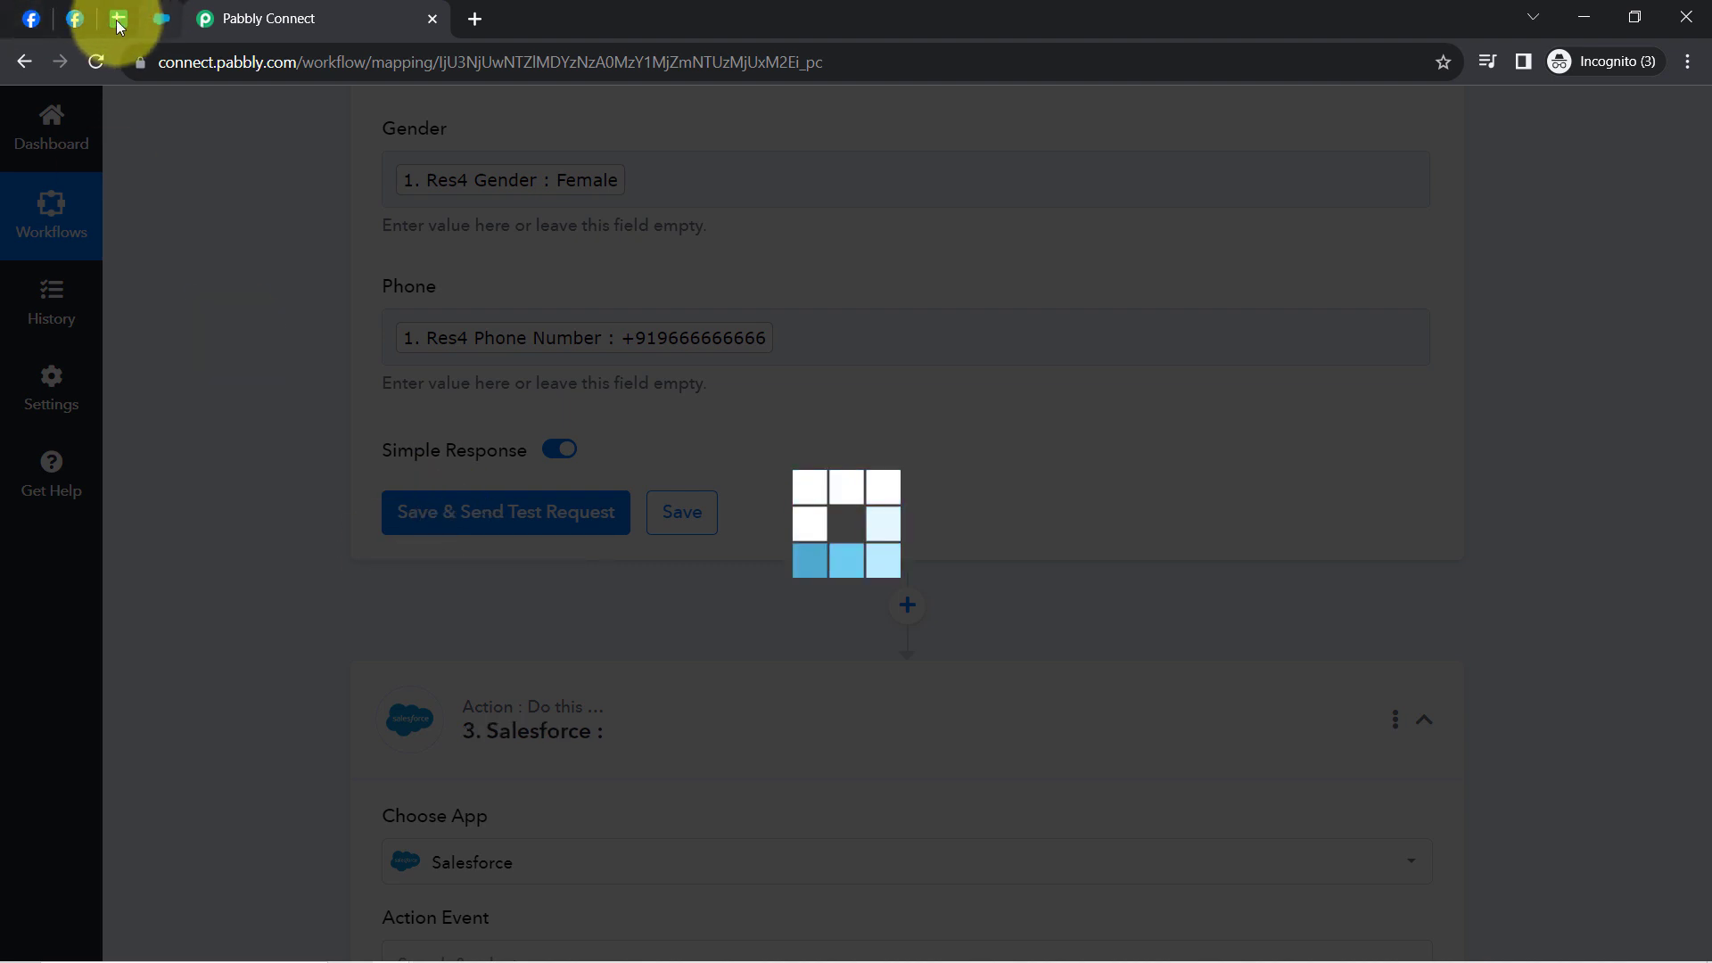
click(119, 19)
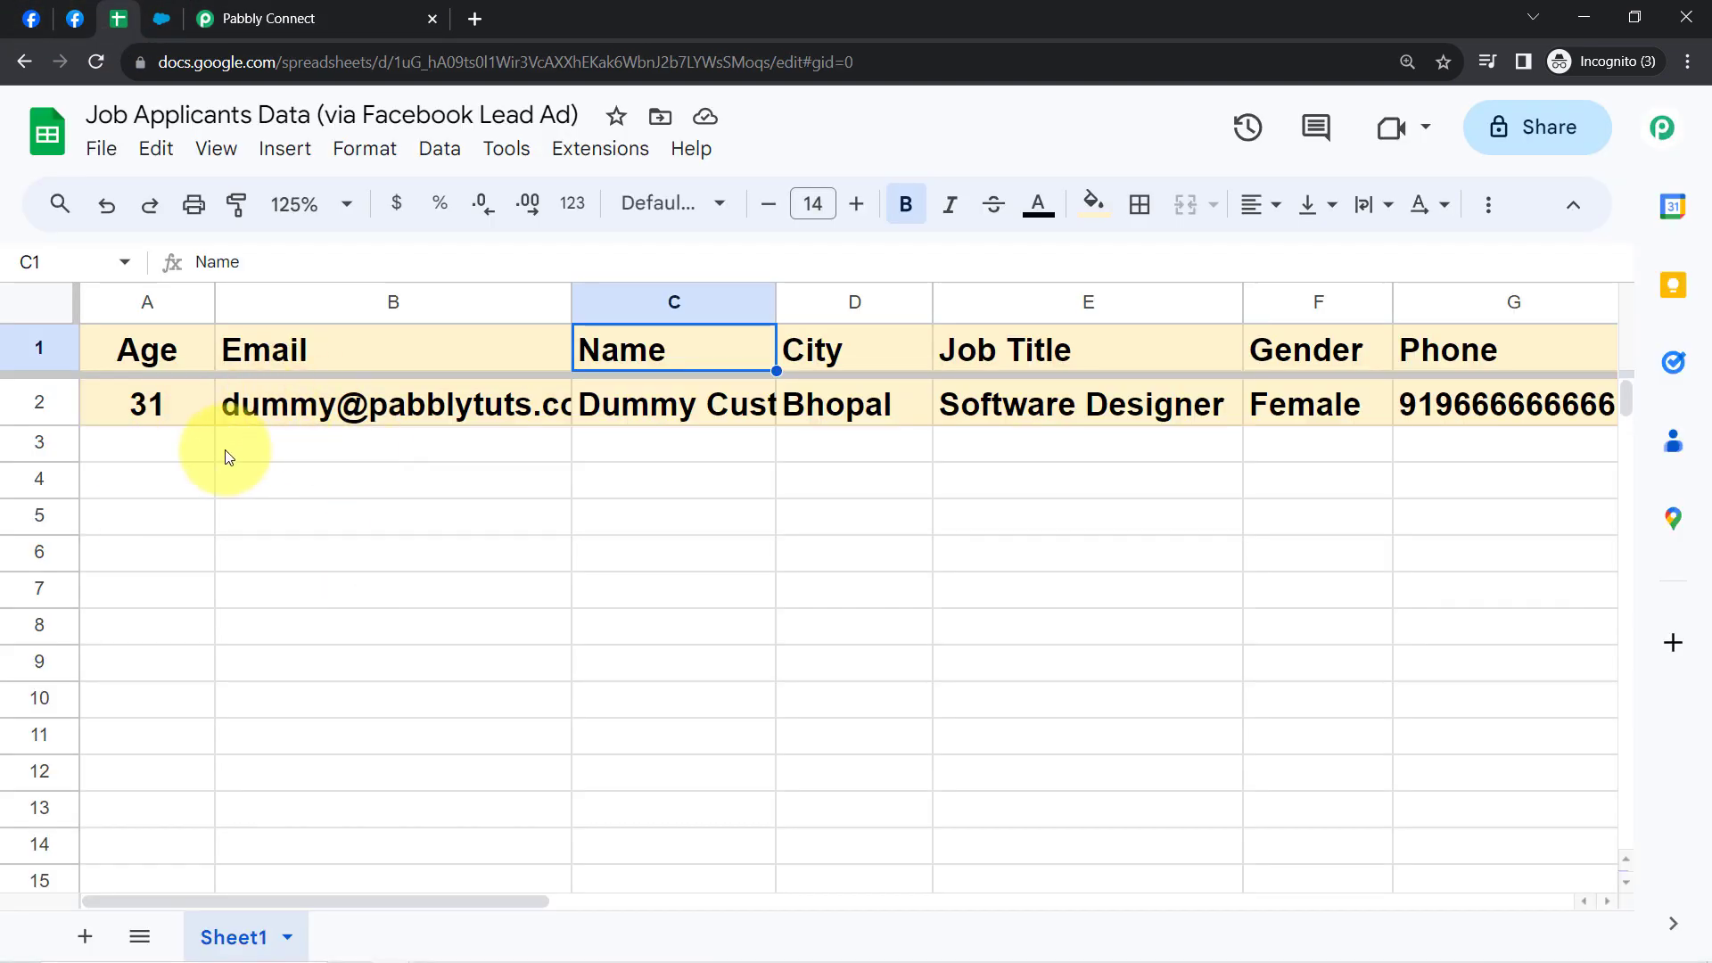
Reset the fill colour of the applicant entry in row 2 and align the row left
click(46, 403)
click(1095, 207)
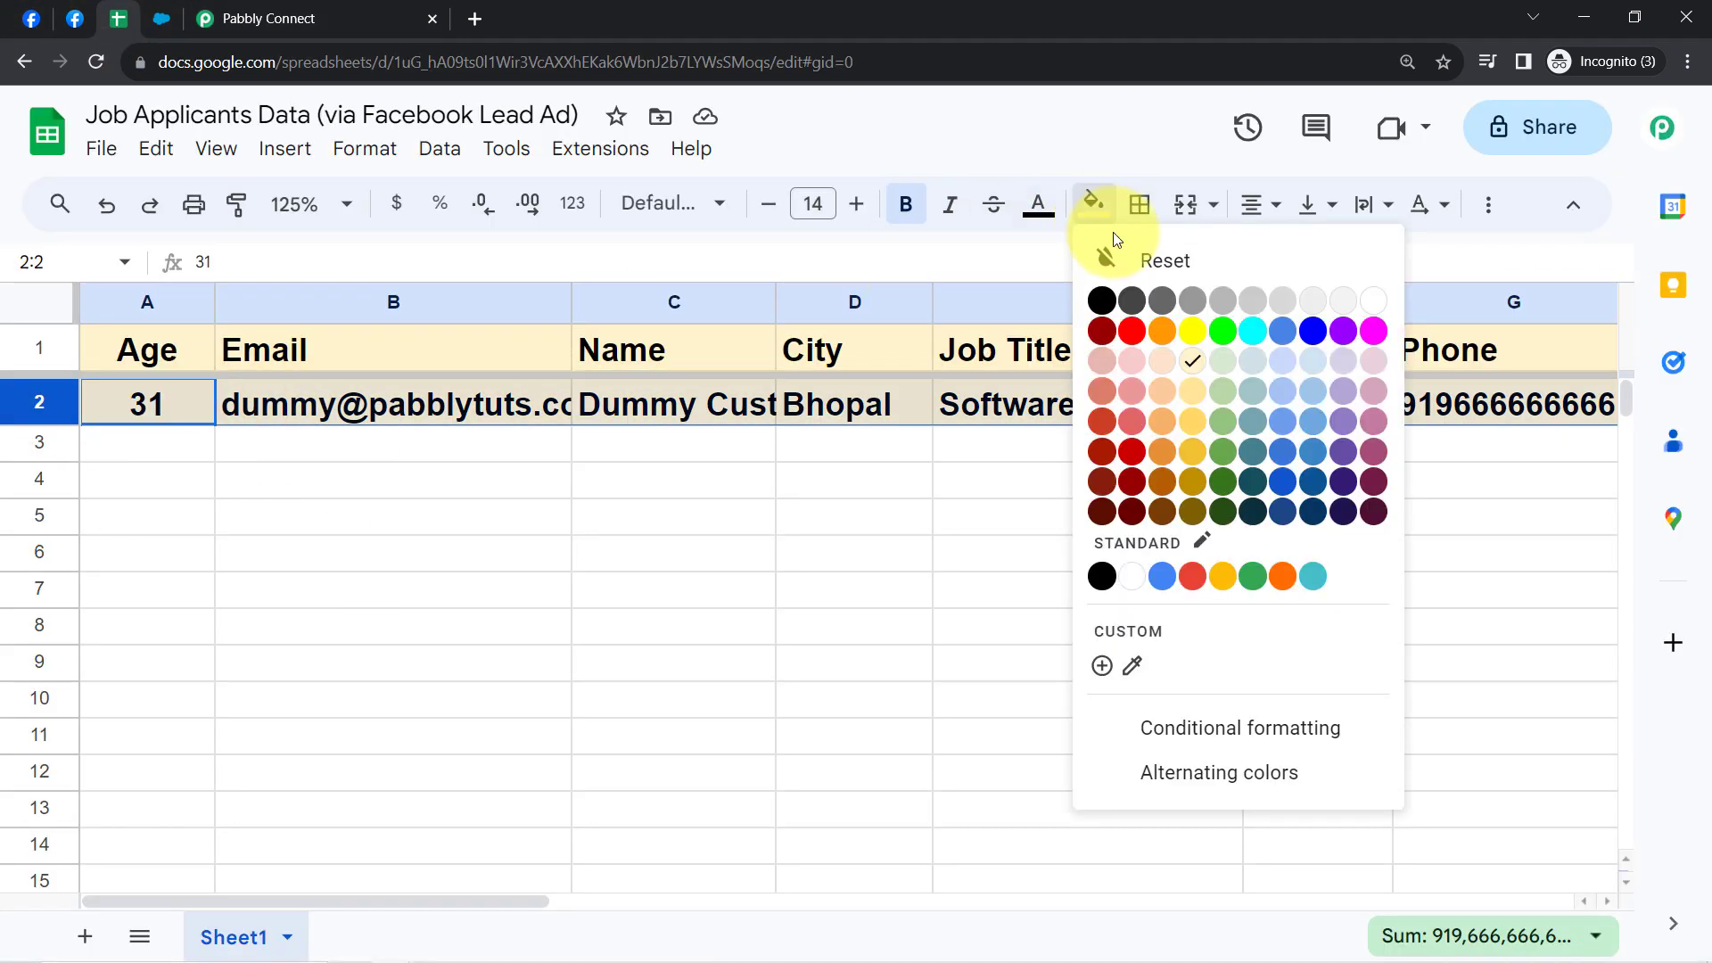
click(1137, 260)
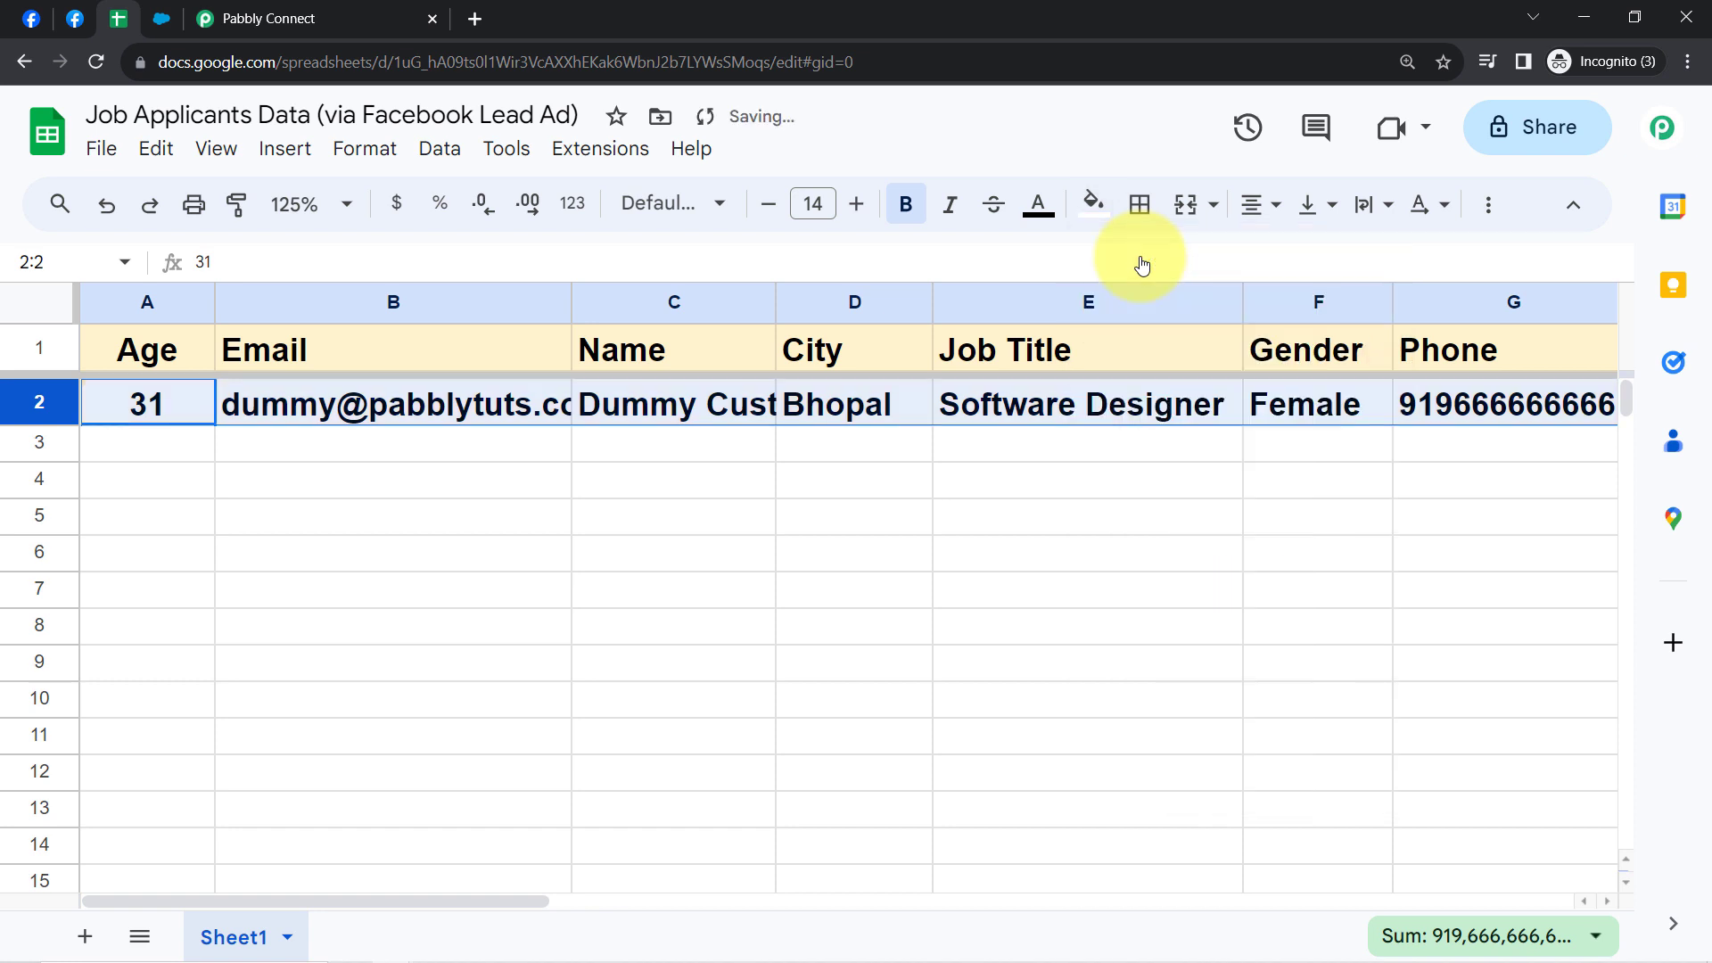
click(1256, 208)
click(1261, 259)
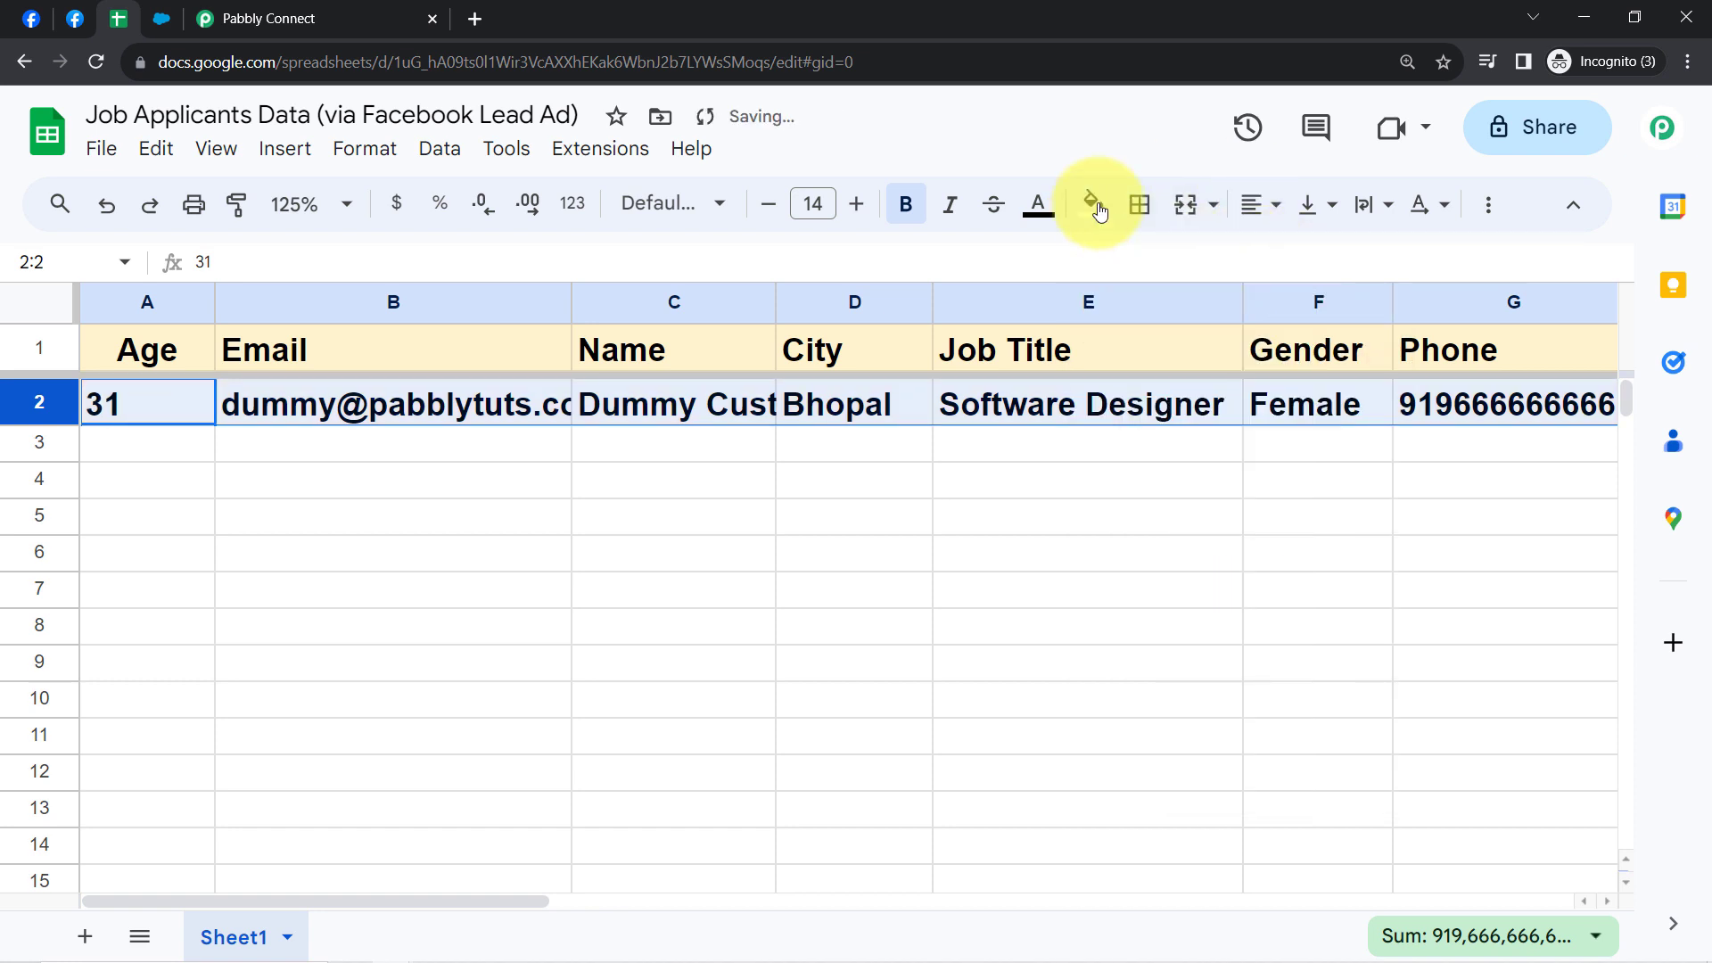
Remove the bold formatting from row 2 and set its font size to 12
click(906, 204)
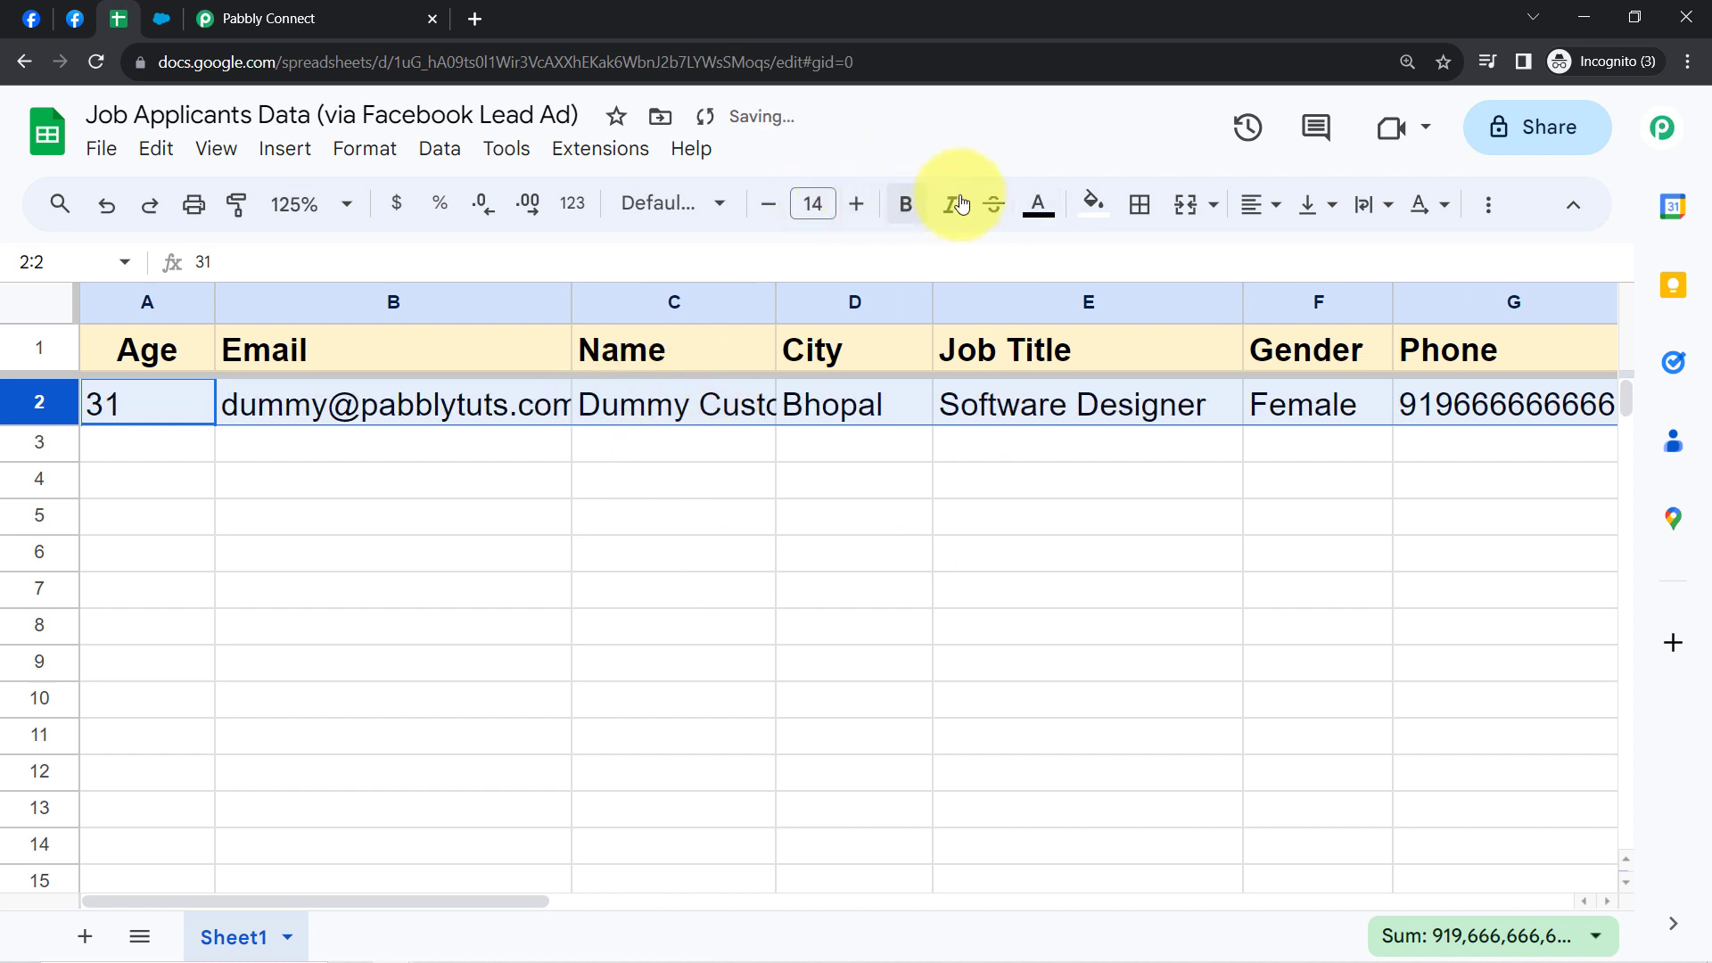
click(768, 205)
click(768, 204)
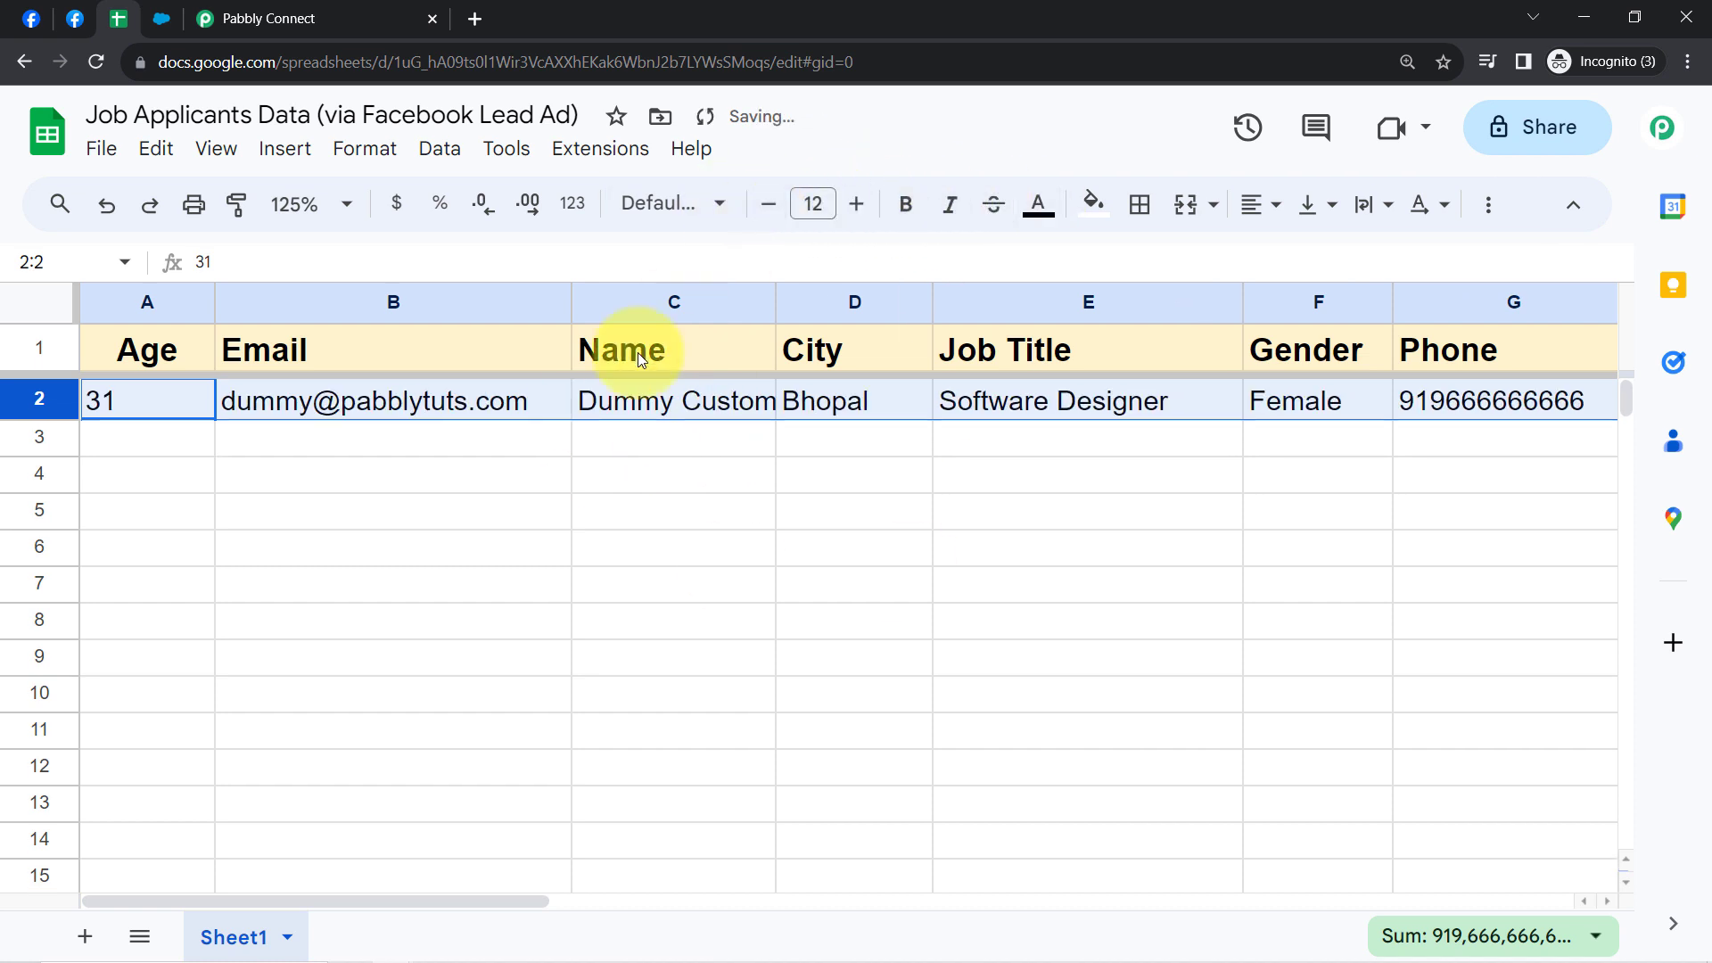
click(141, 468)
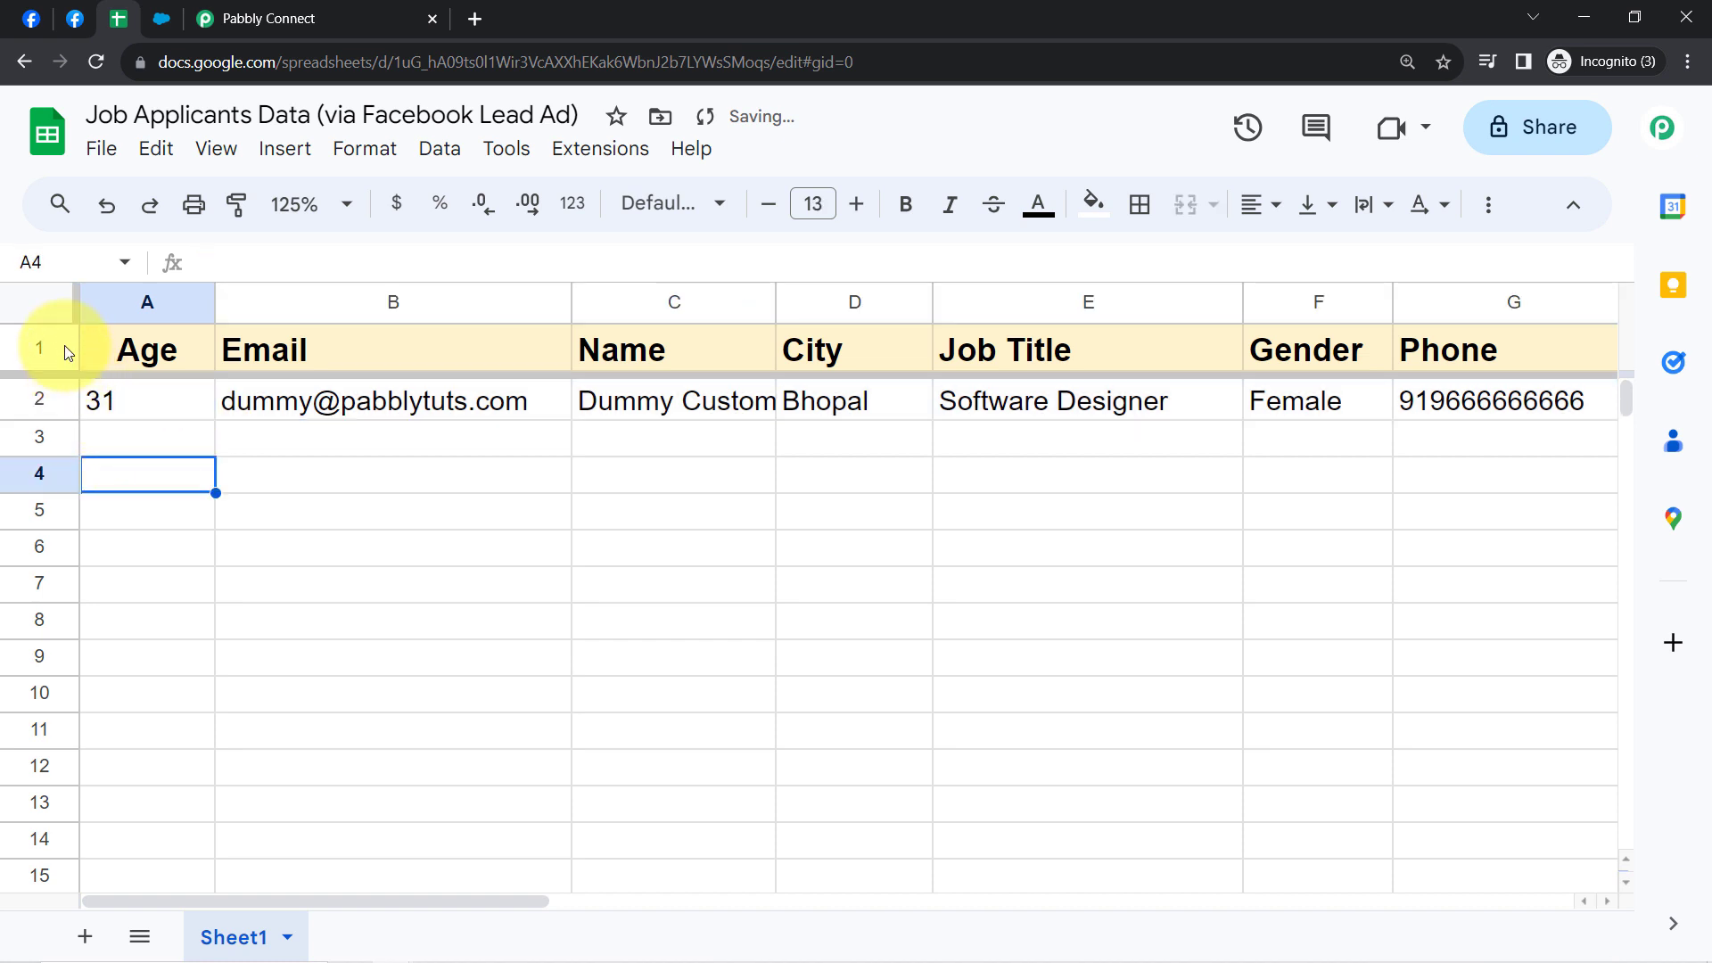
Left-align rows 1 and 2 and widen the Name column to fit the applicant's full entry
drag(45, 343, 39, 402)
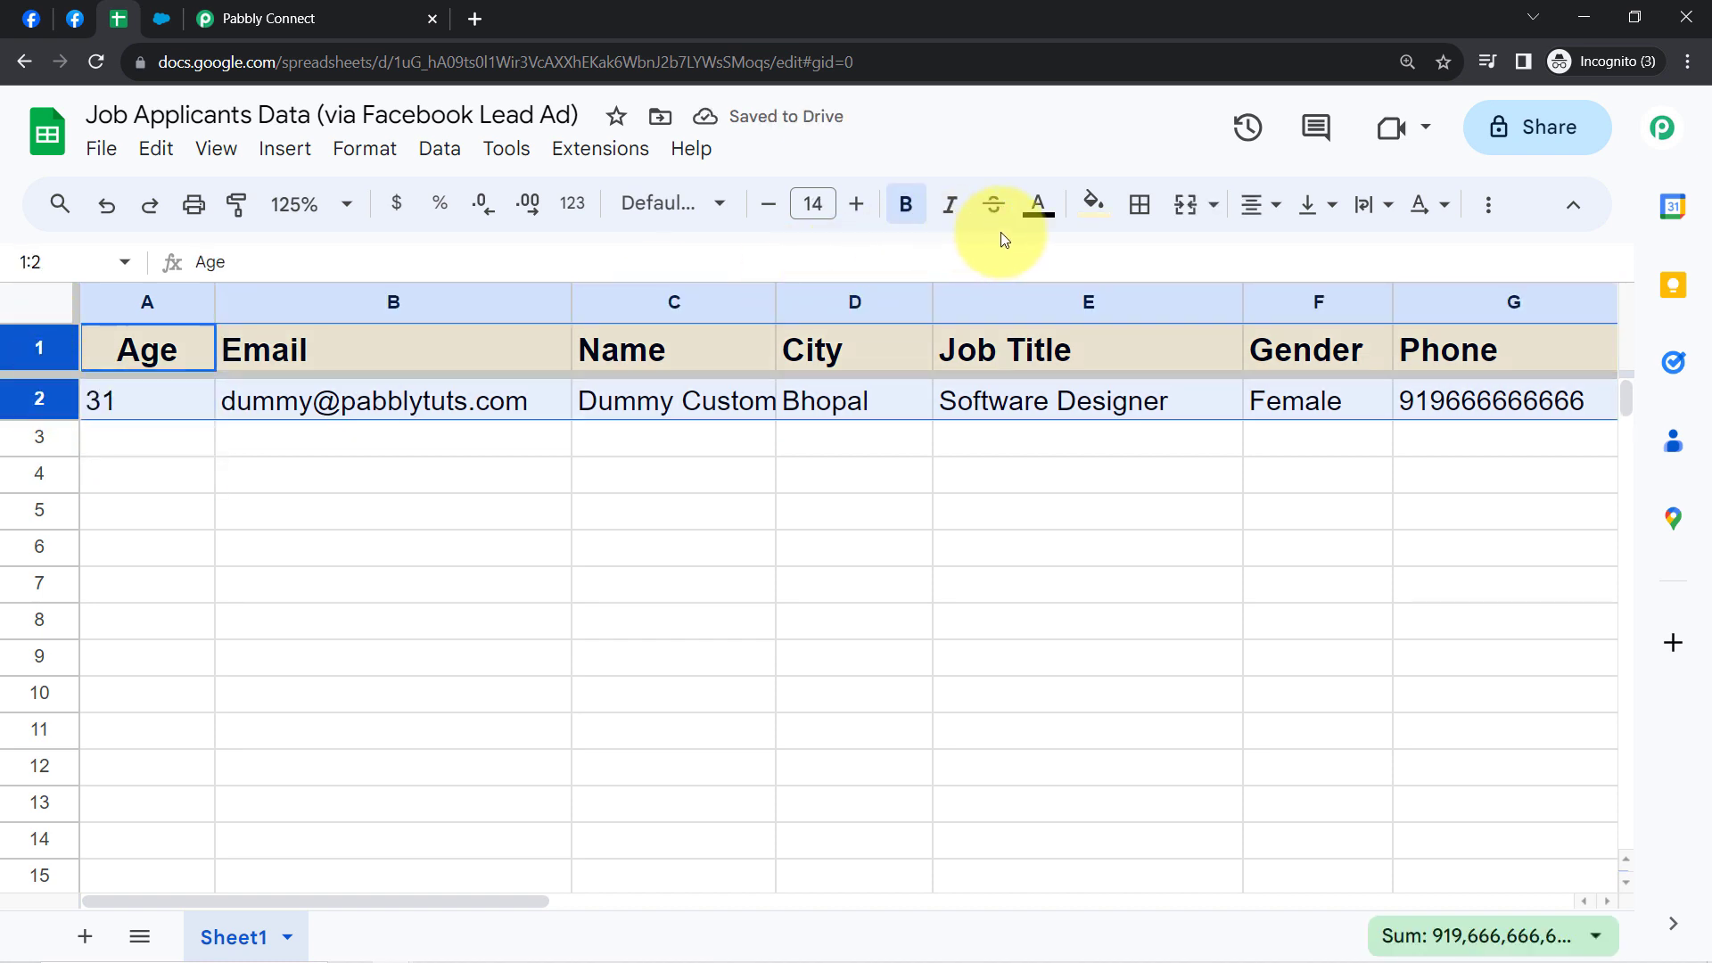
click(1258, 204)
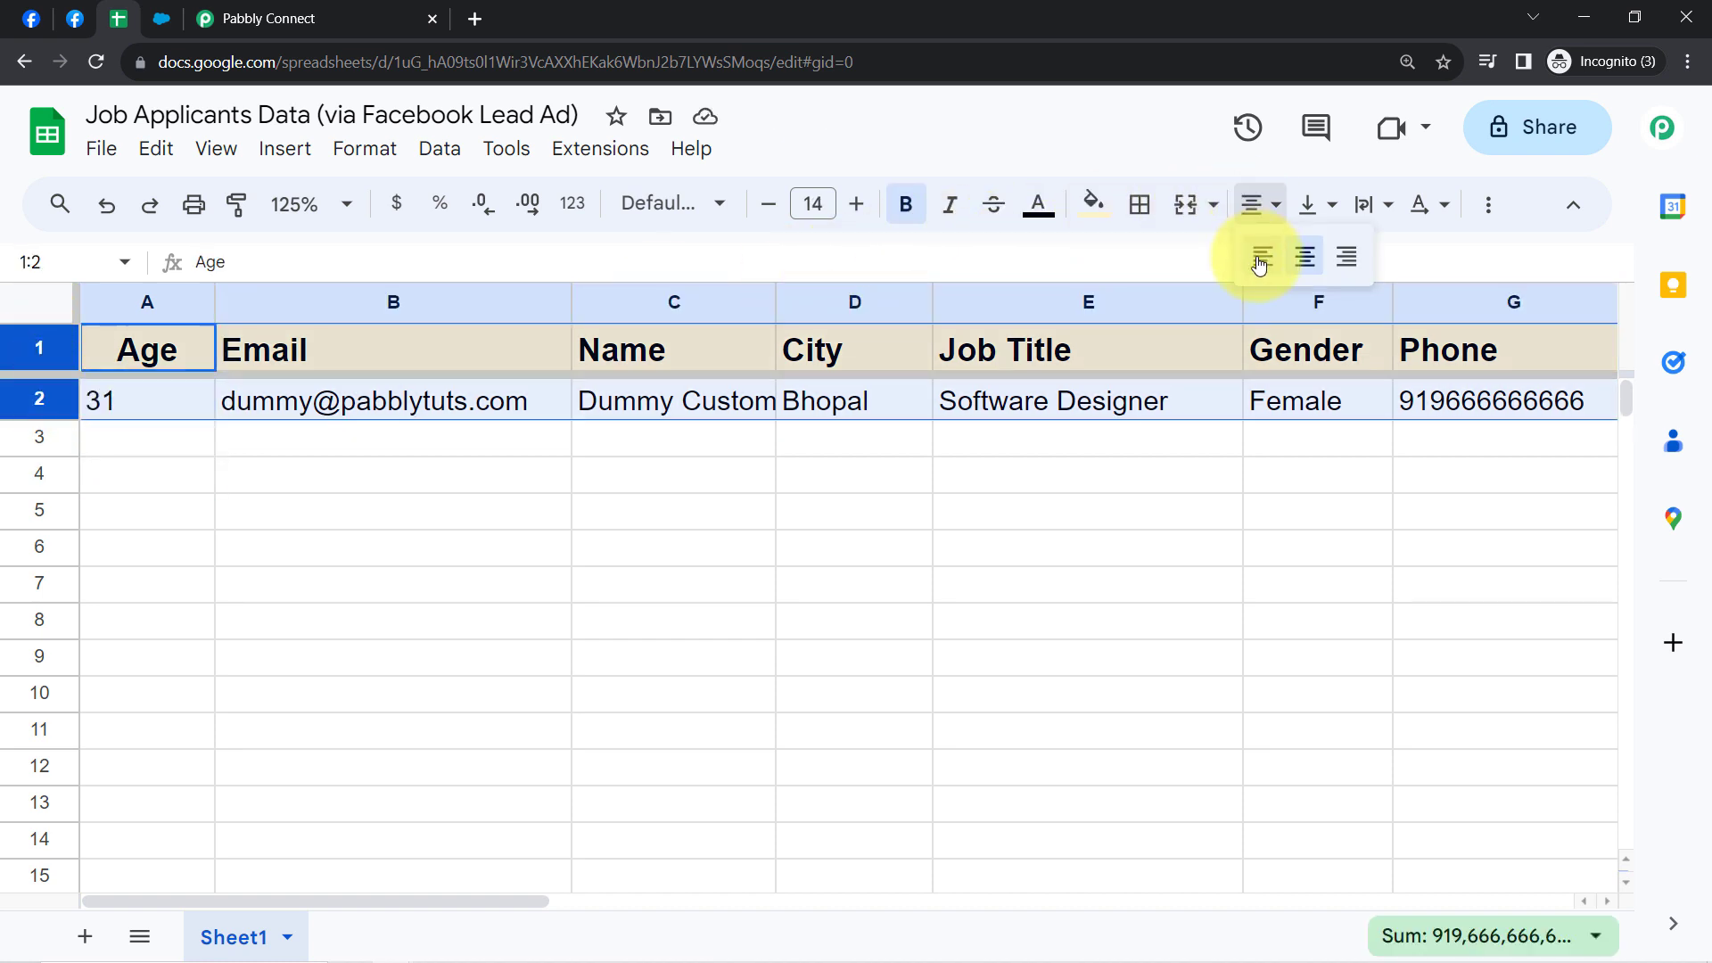
click(1259, 259)
click(754, 546)
drag(781, 309, 817, 308)
click(918, 408)
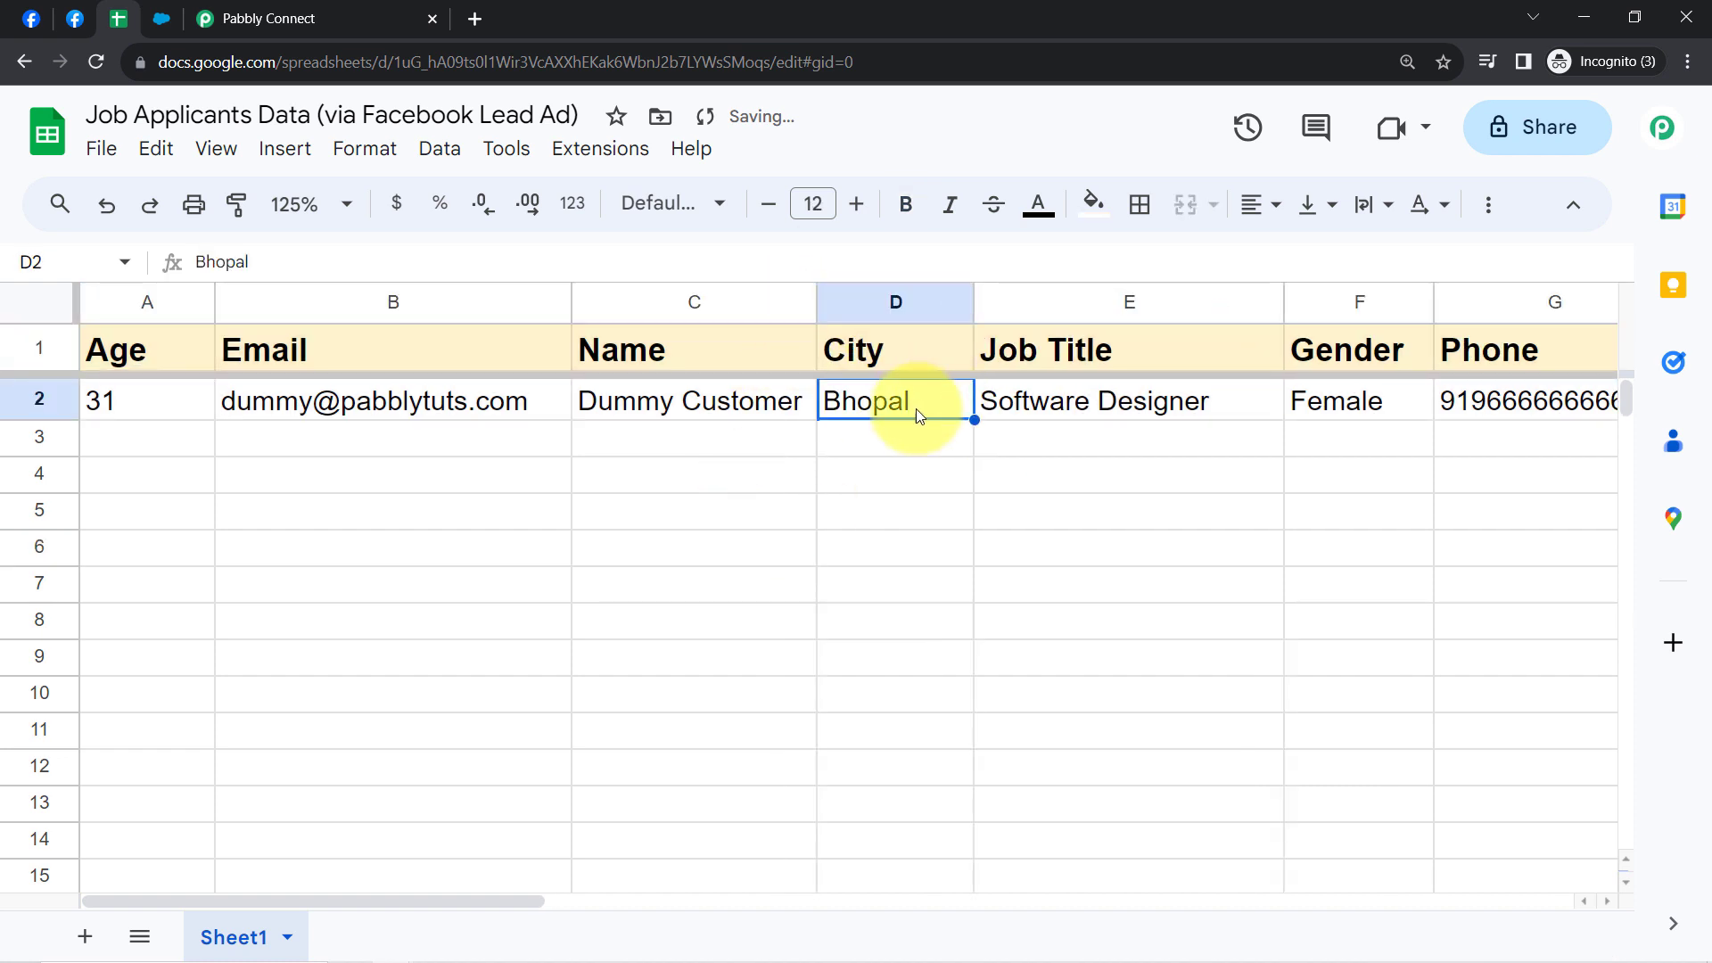
click(1071, 403)
click(1356, 407)
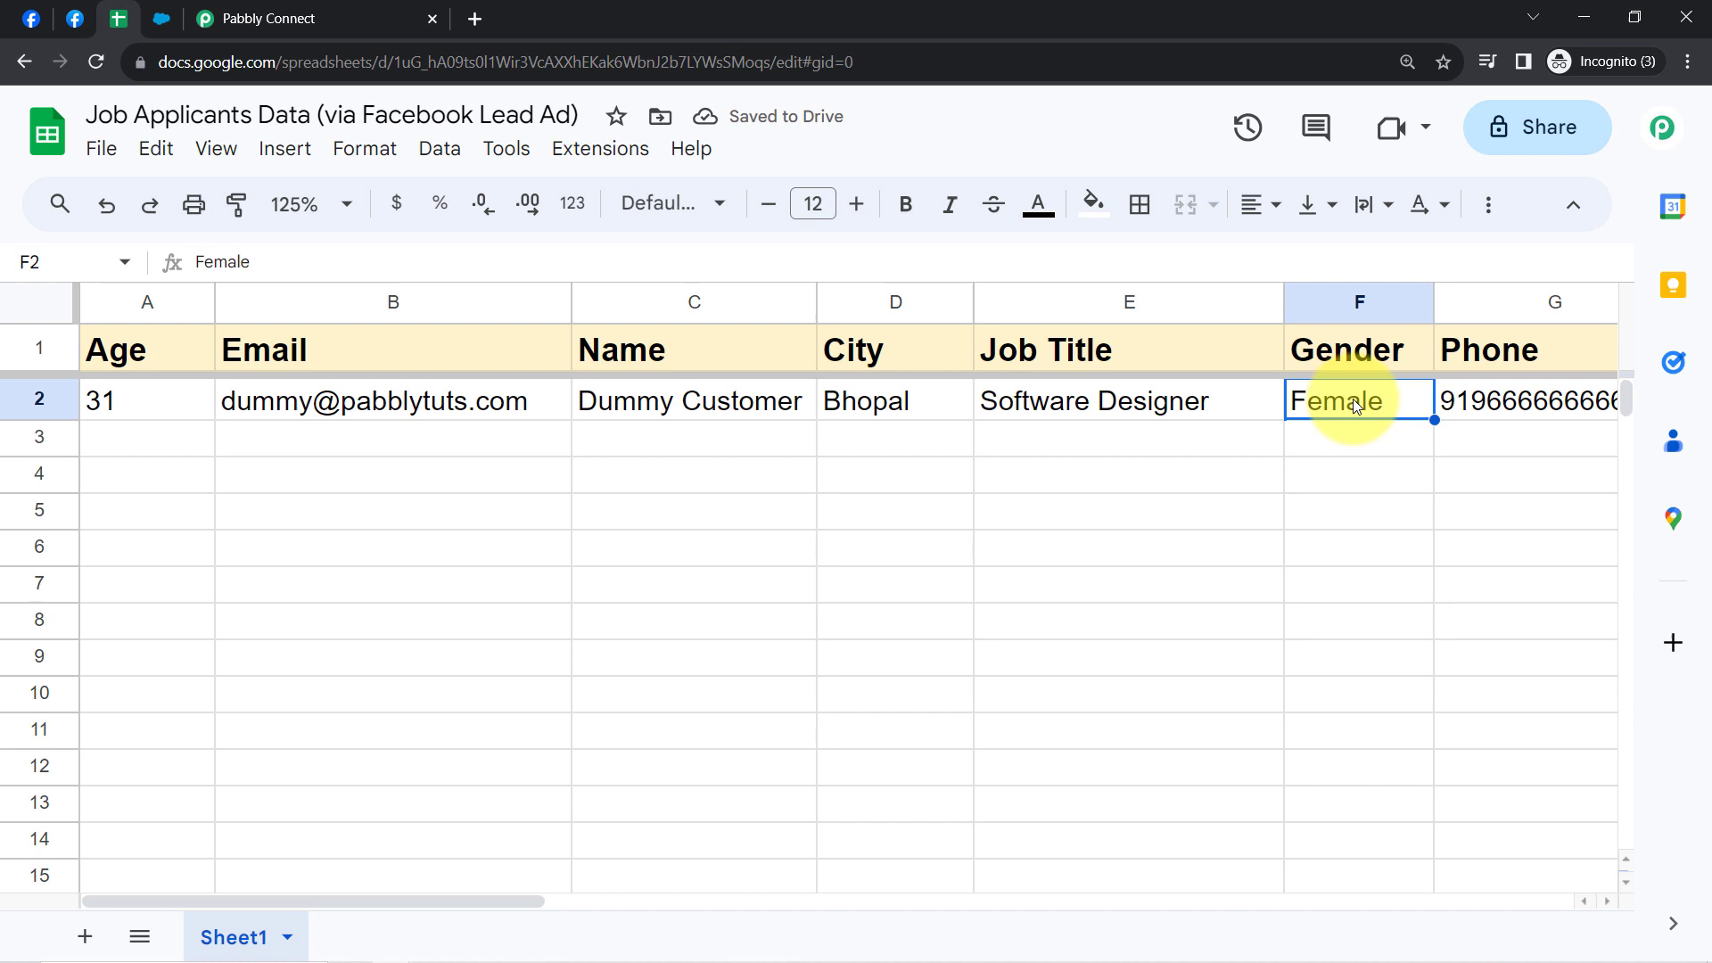
click(1455, 415)
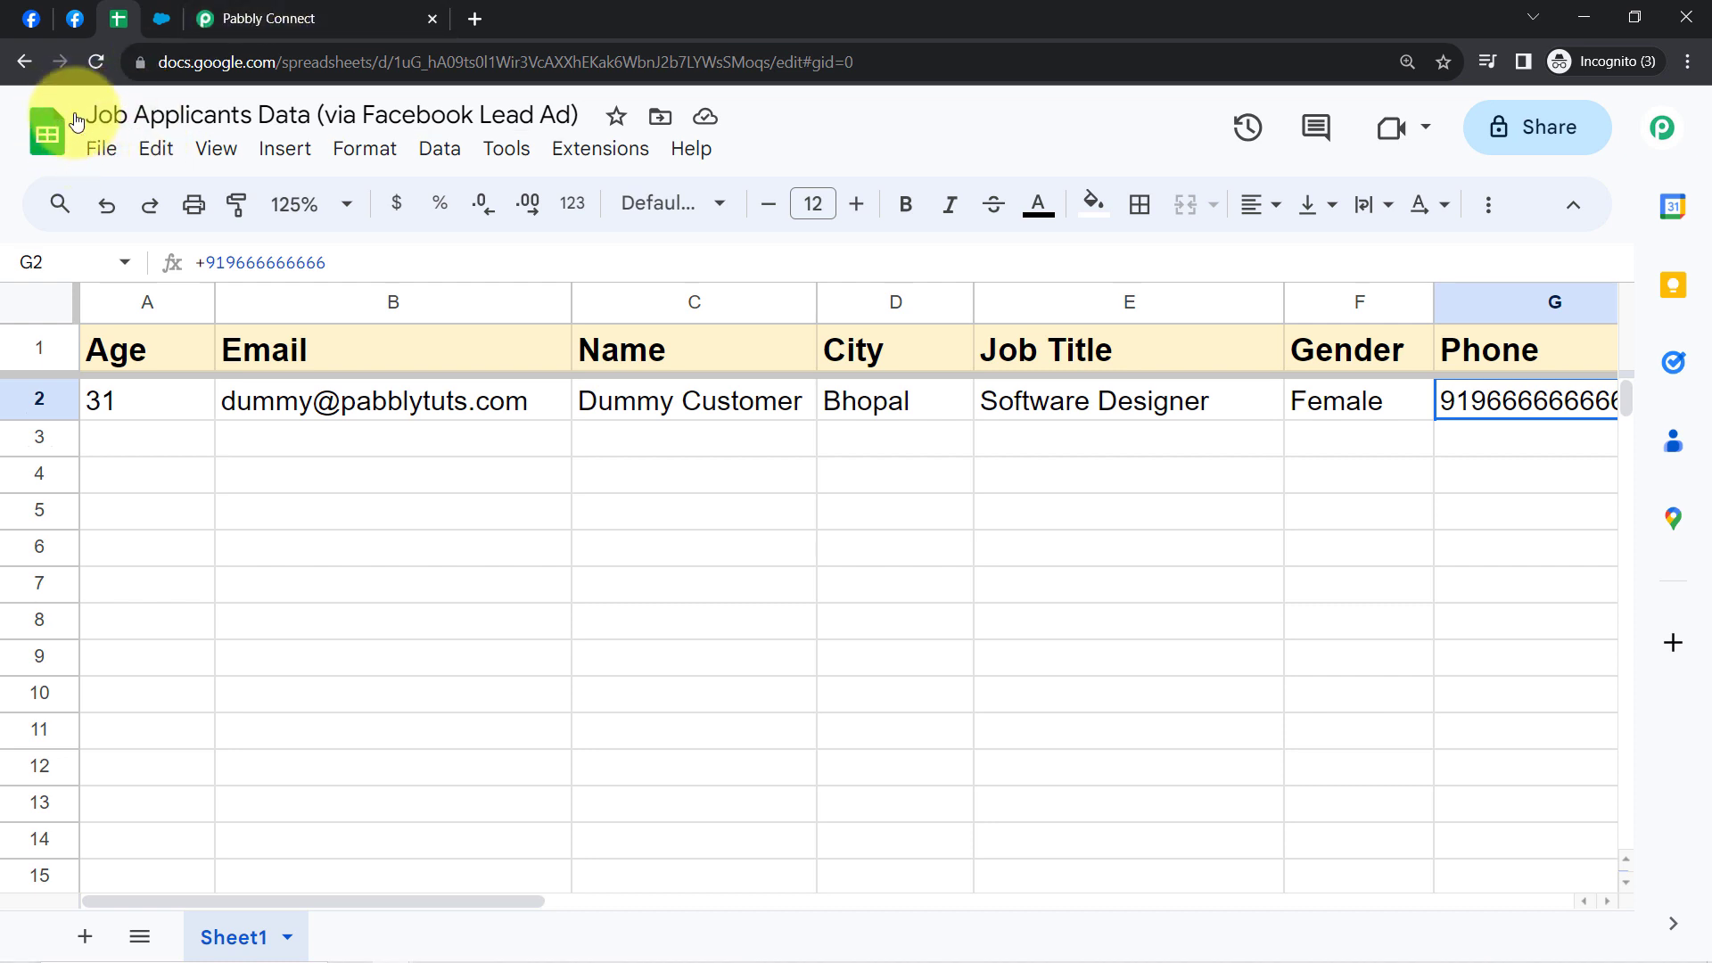
Return to the Pabbly Connect workflow and collapse the Google Sheets and Facebook Lead Ads steps
click(261, 18)
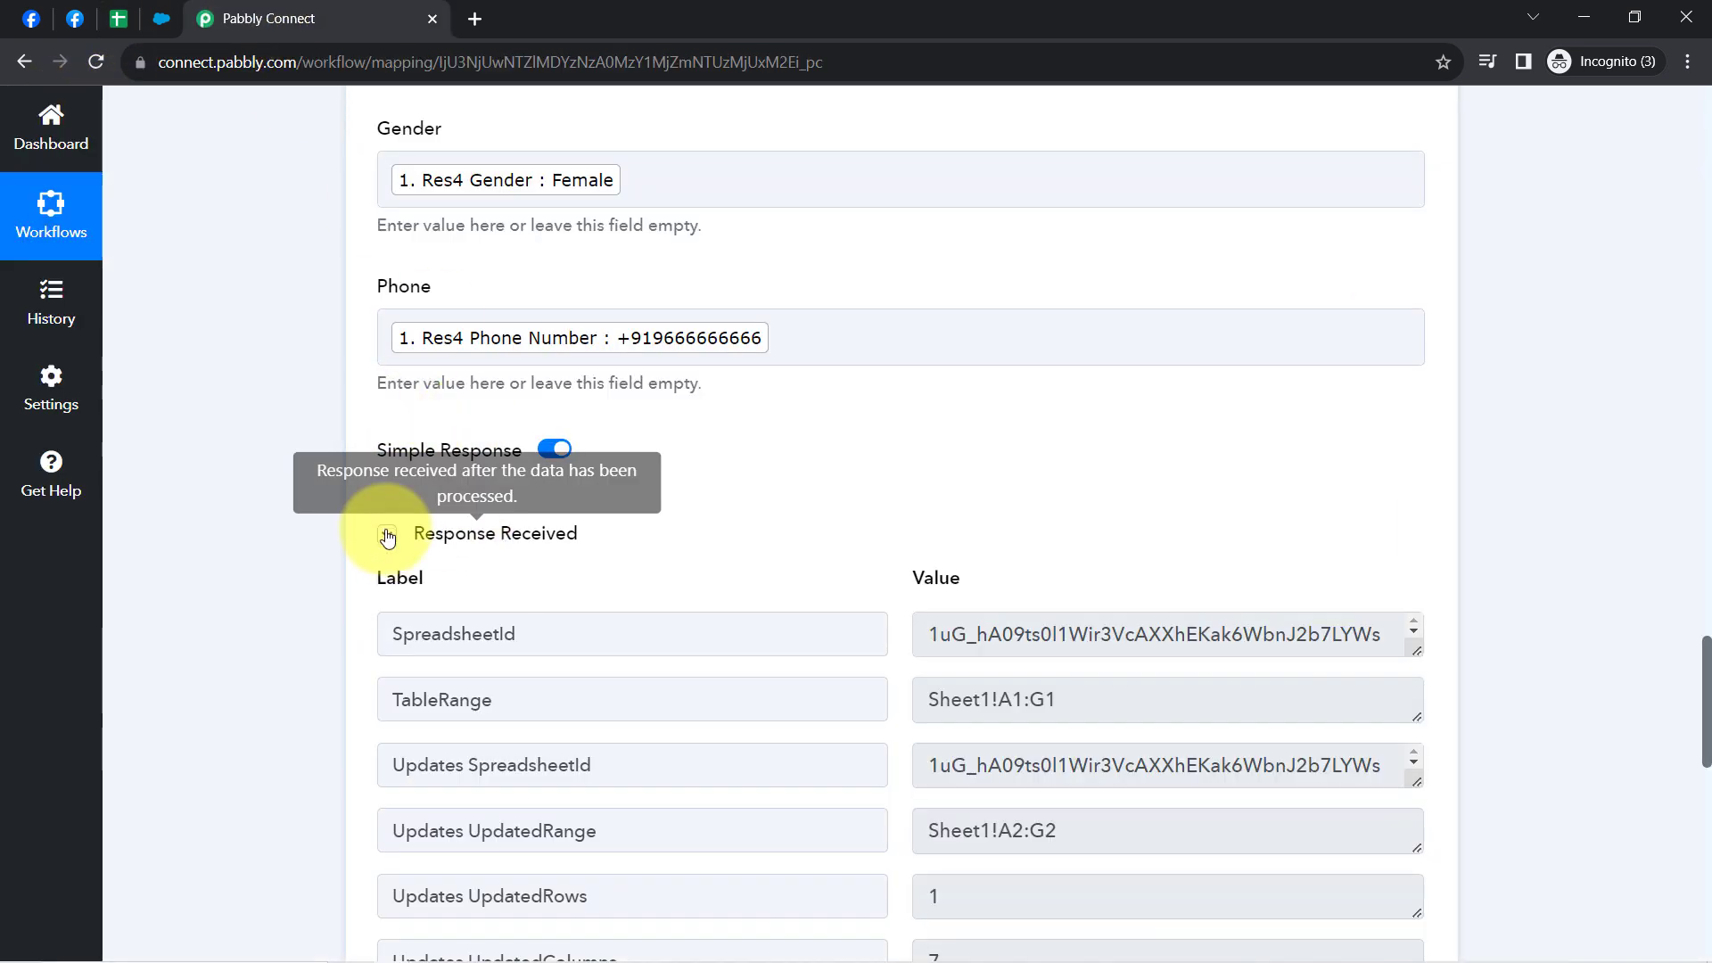
click(475, 546)
drag(1706, 789, 1704, 534)
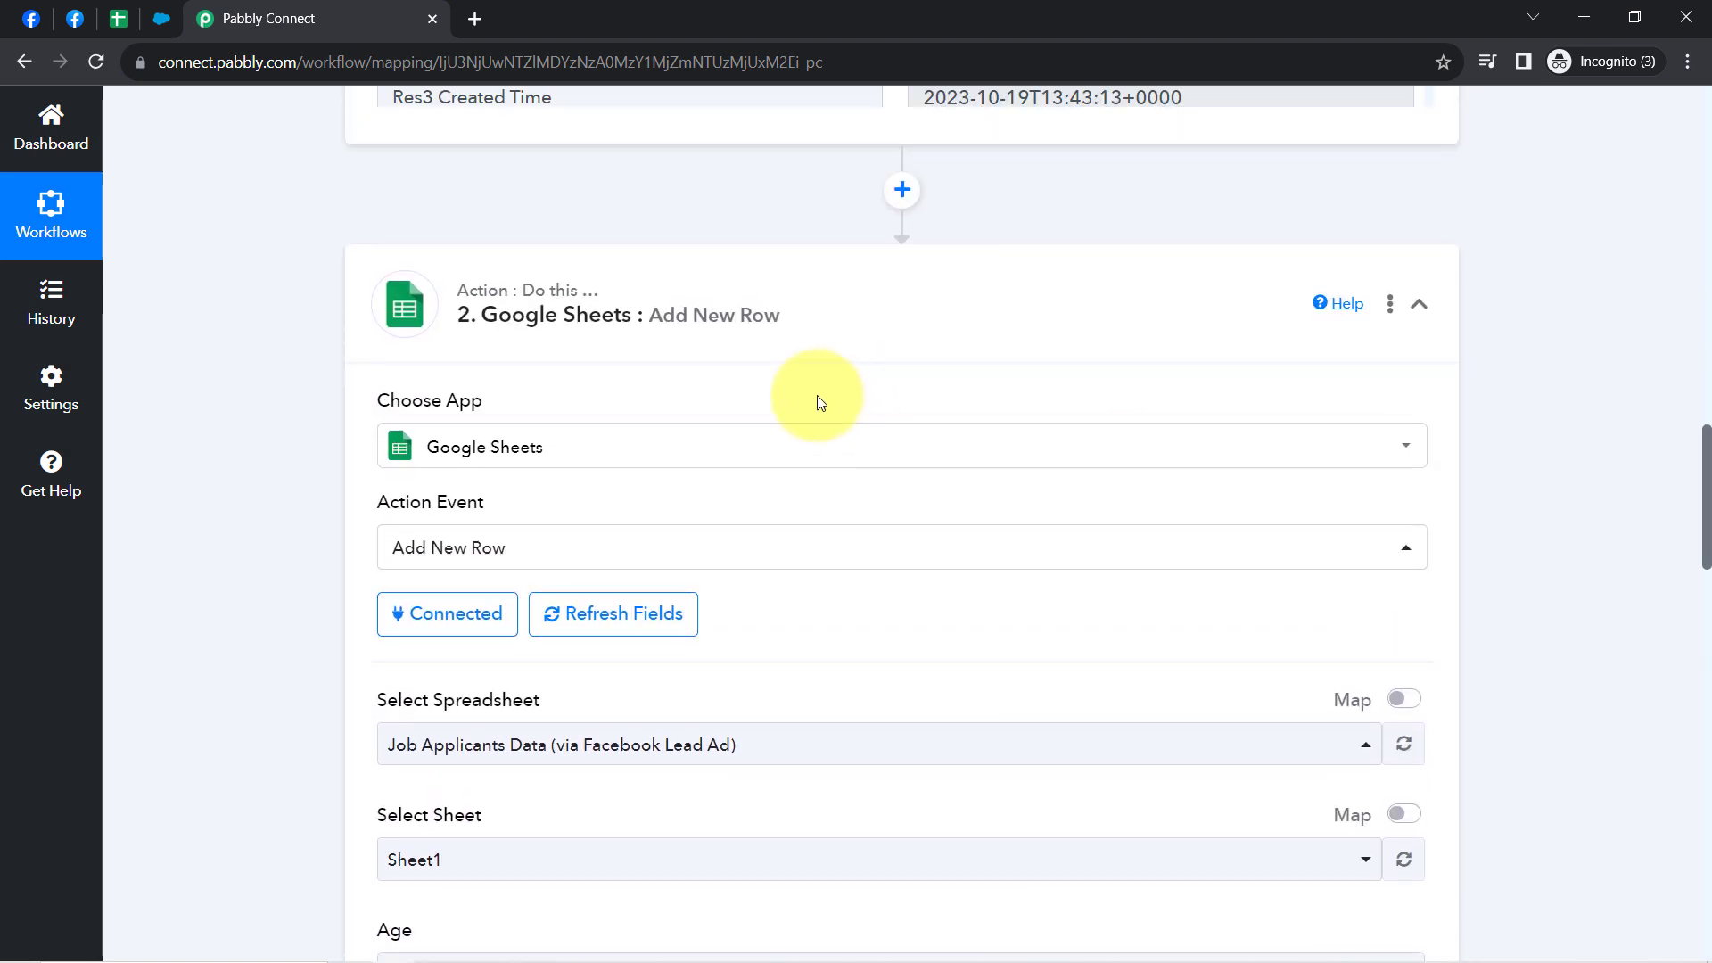
scroll(1682, 516, up, 8)
scroll(1654, 434, up, 15)
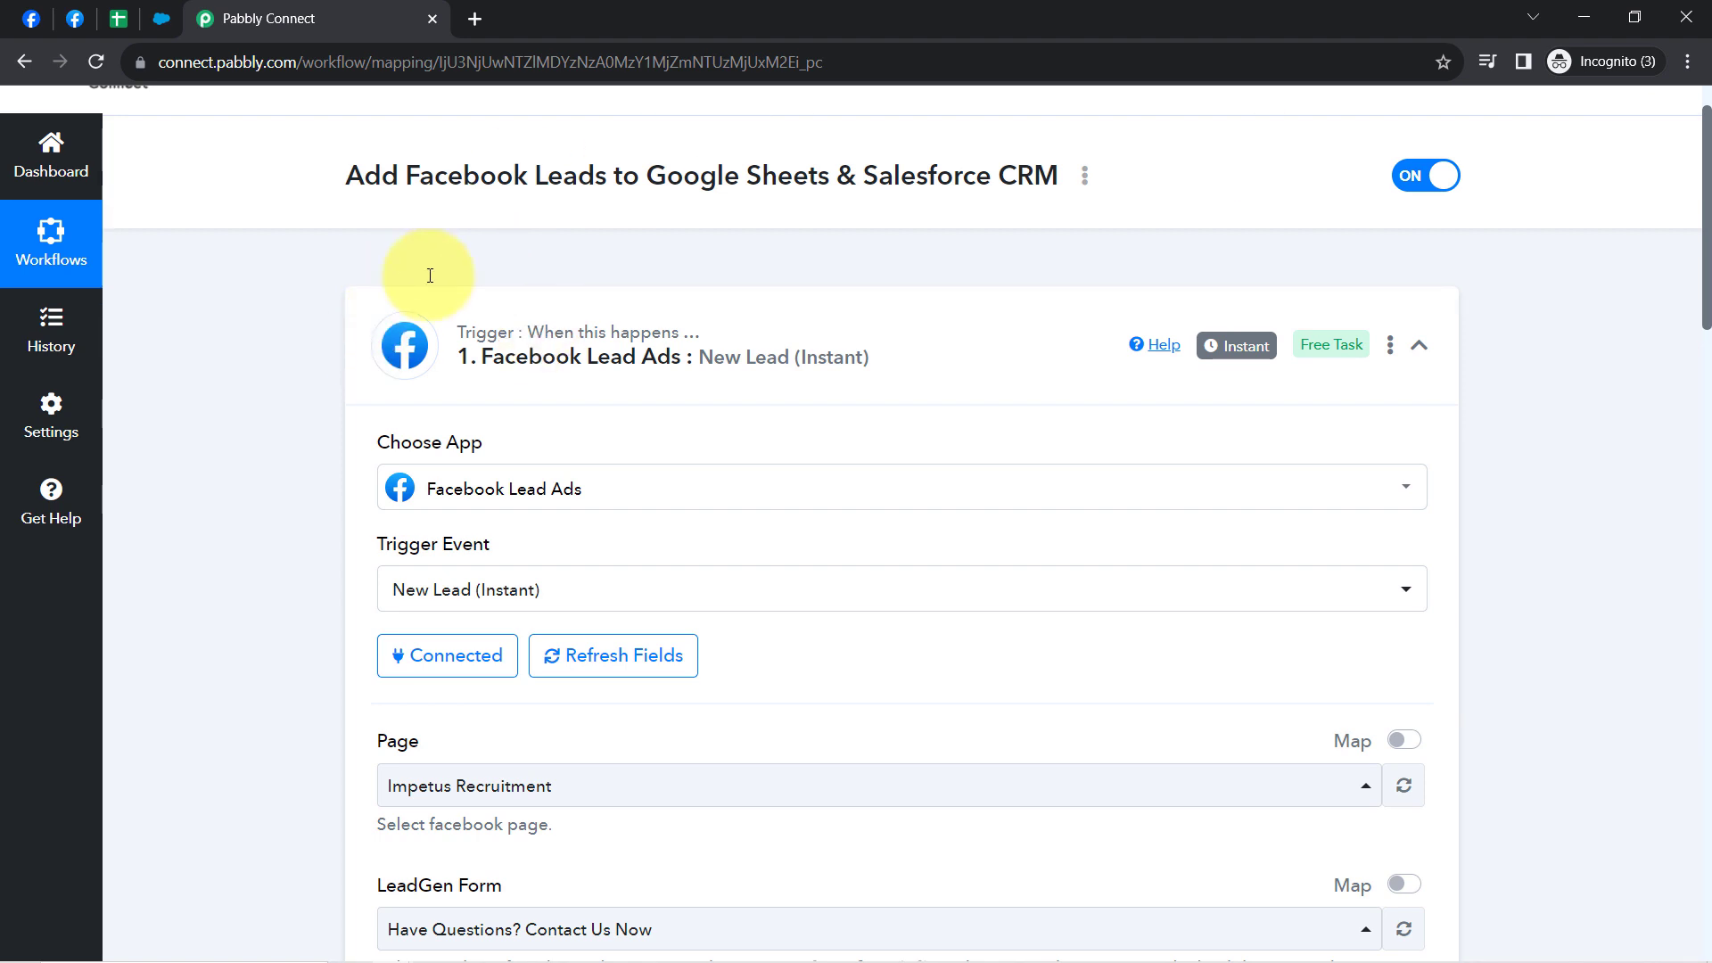
click(671, 361)
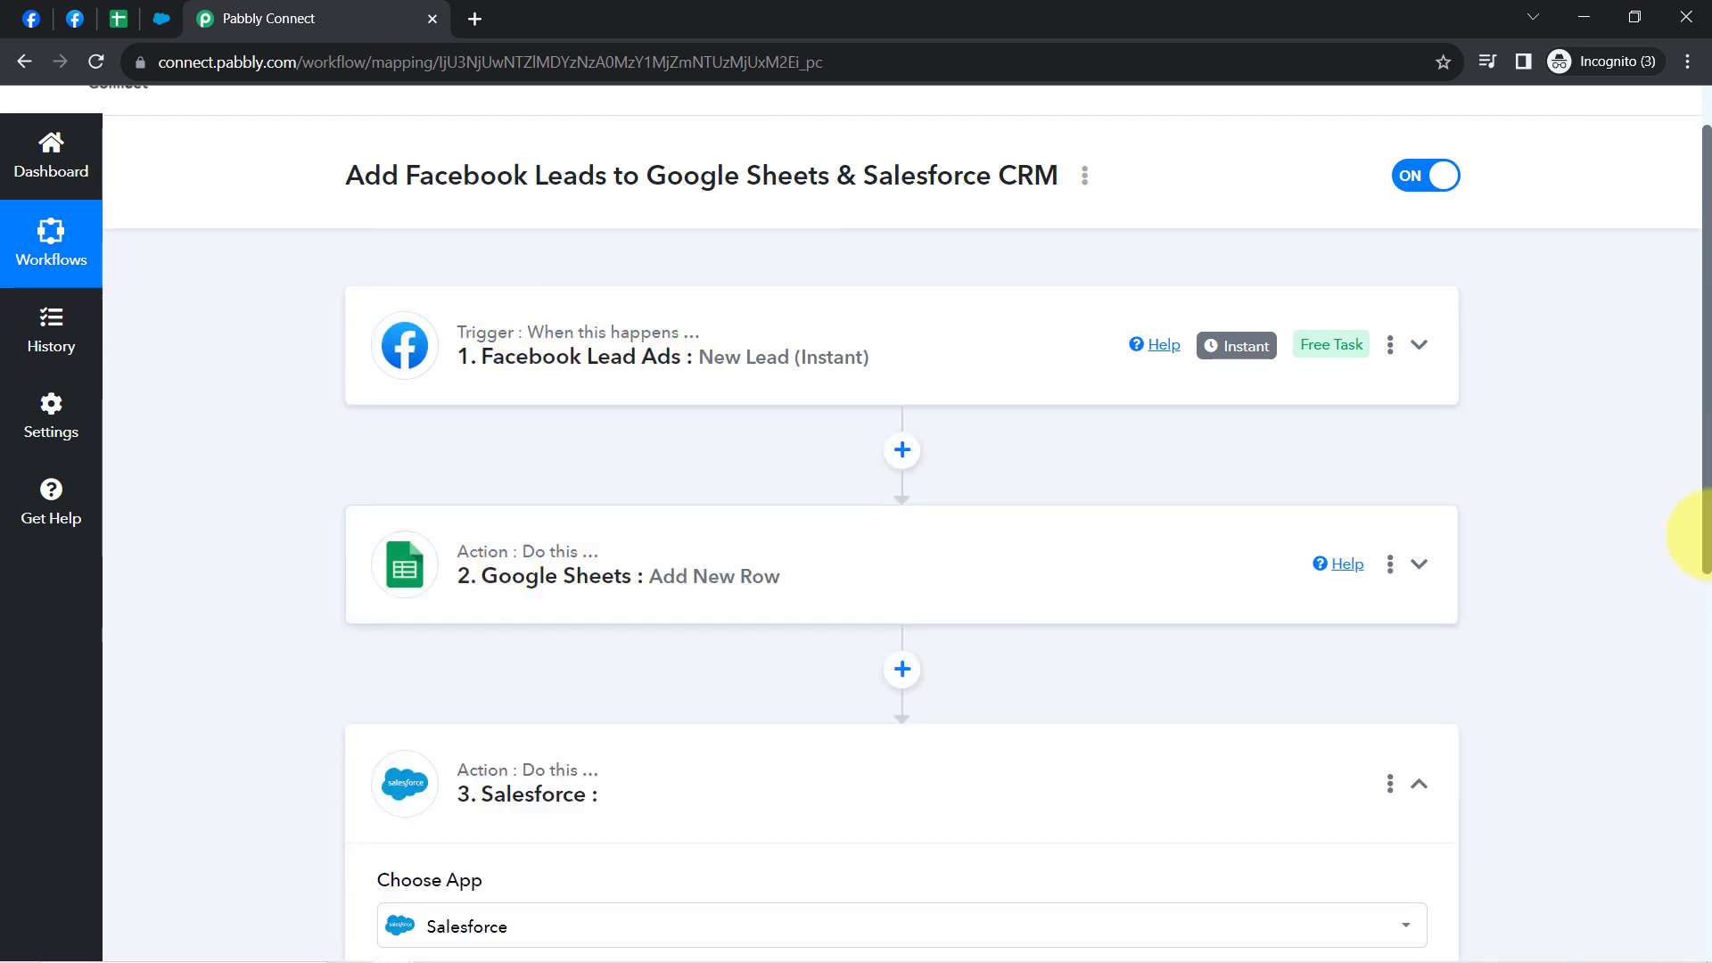
Search the Salesforce step's action events for "cont" and choose Create Contact
drag(1709, 482, 1686, 718)
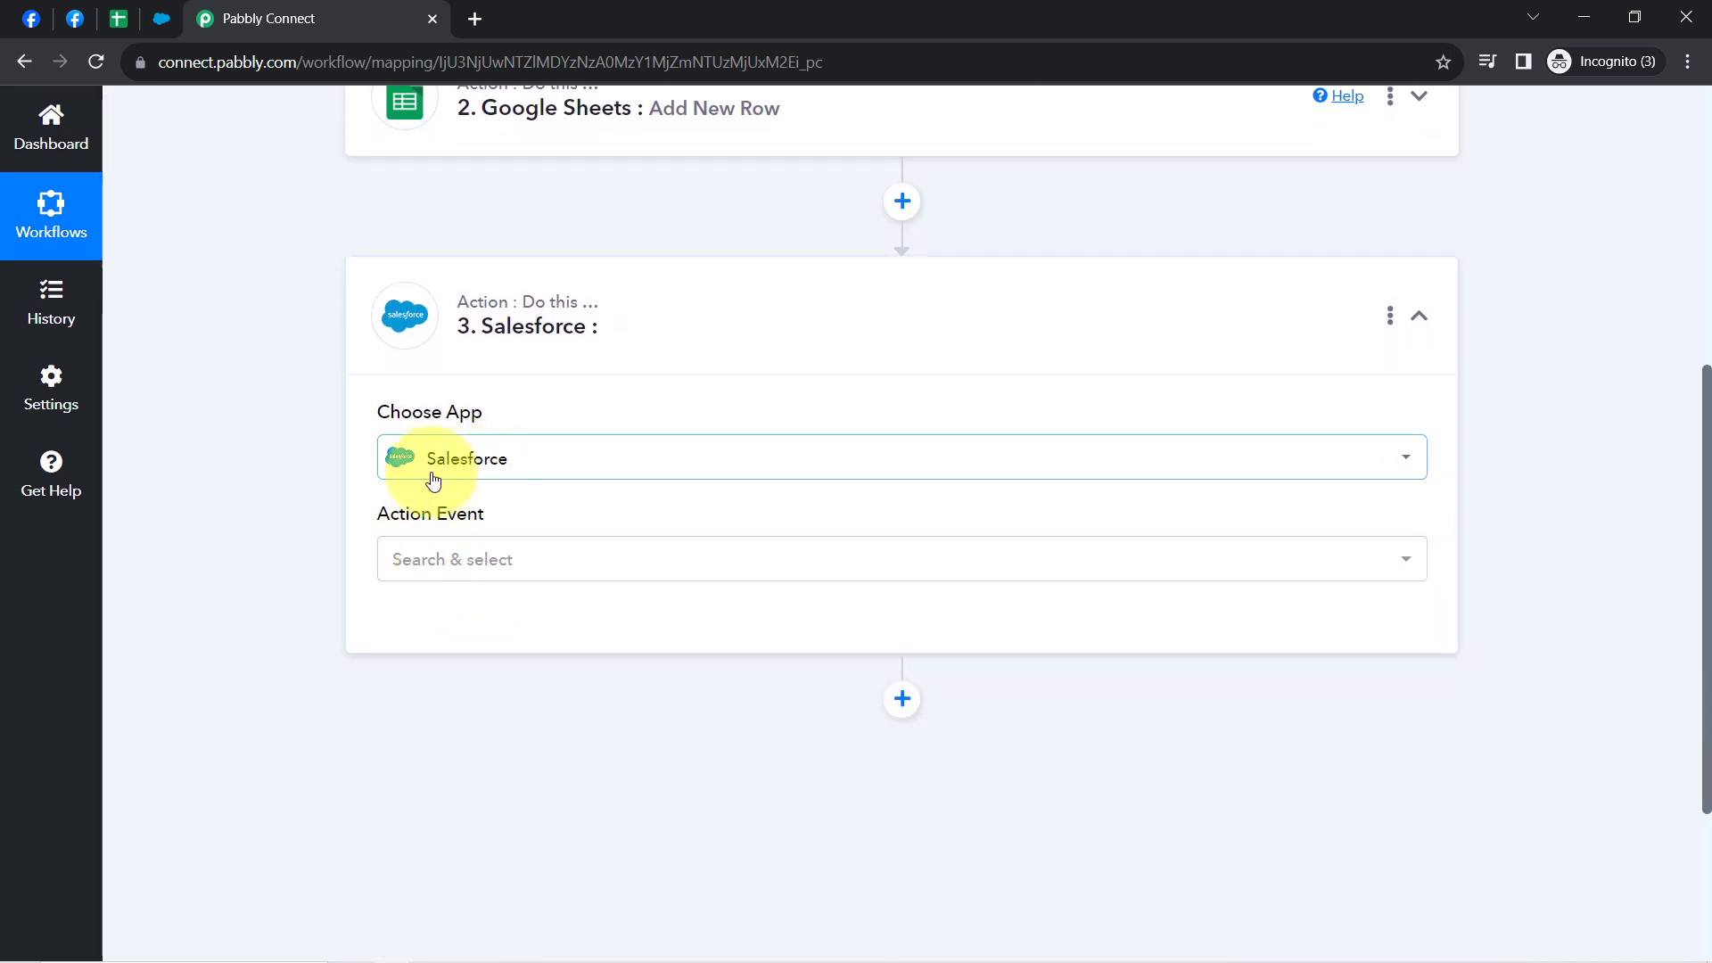
click(438, 559)
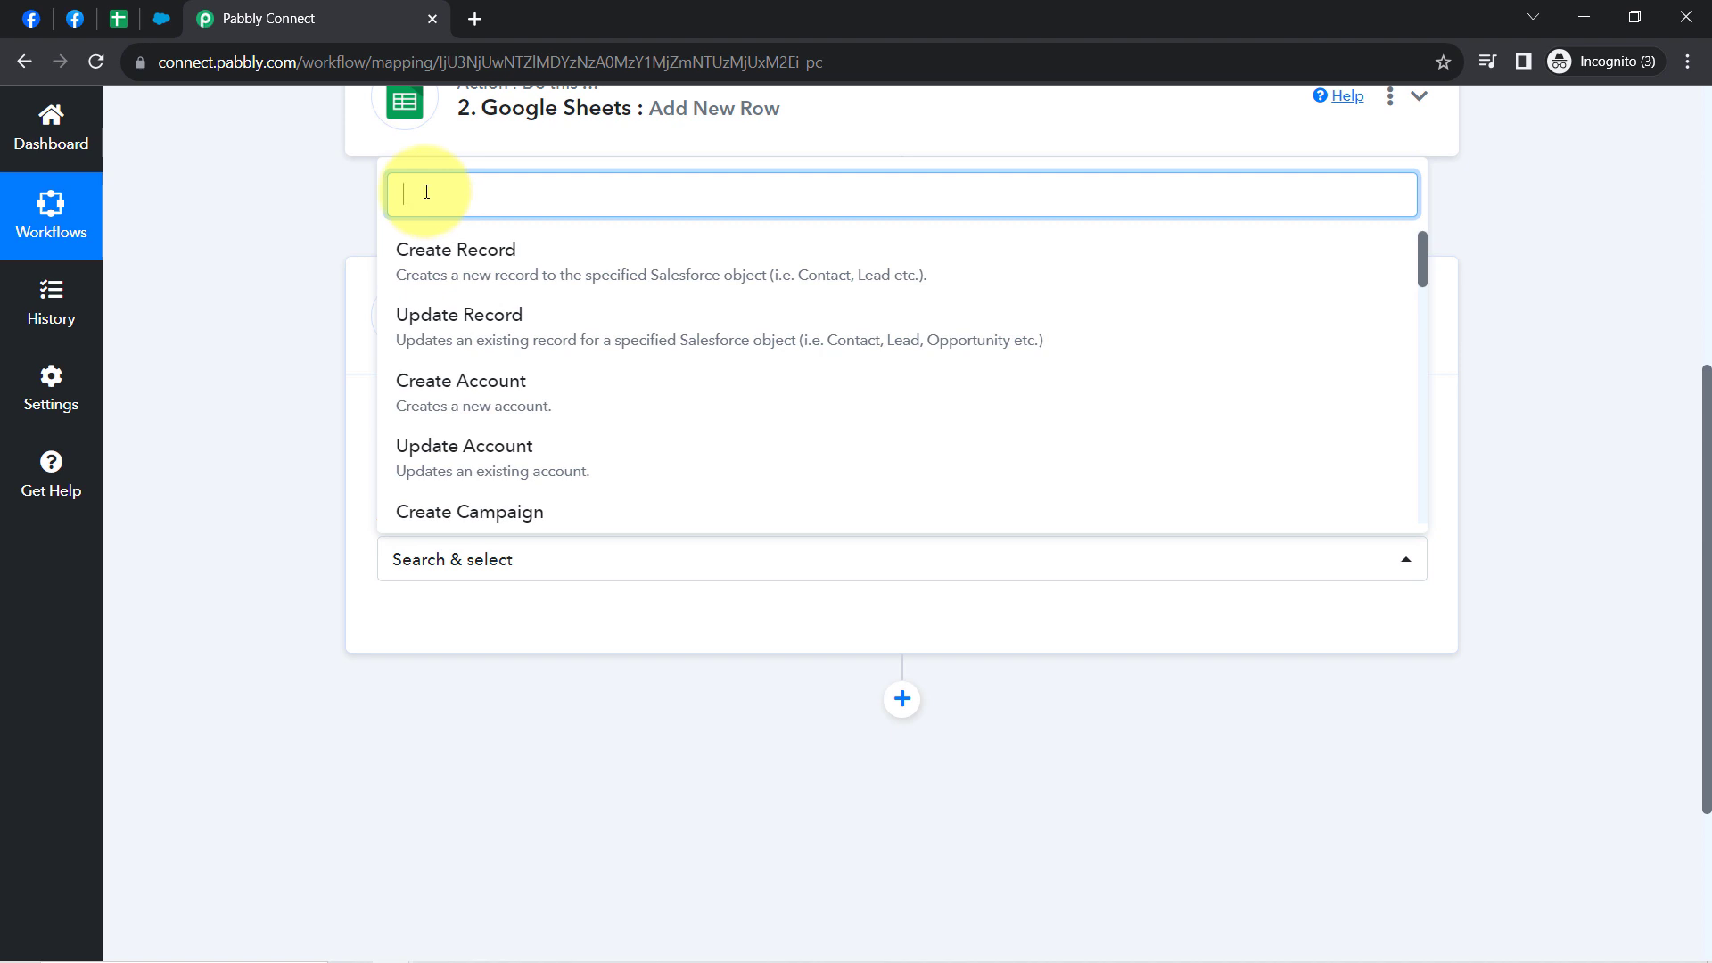
text(cont)
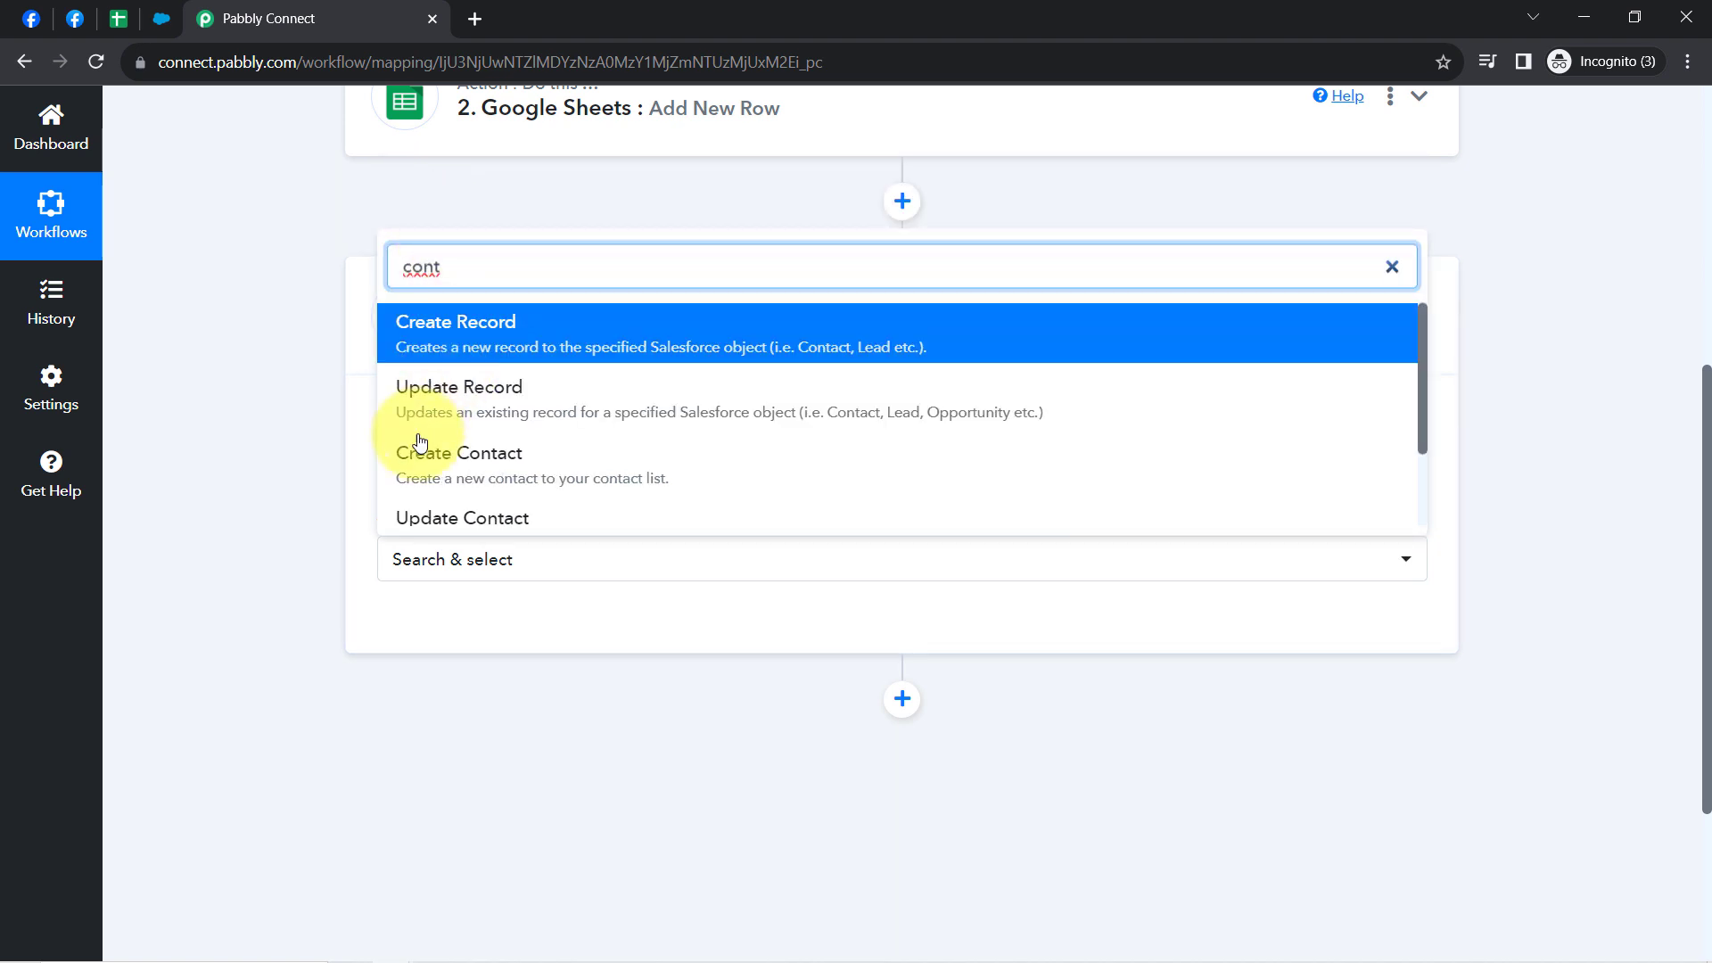
click(481, 471)
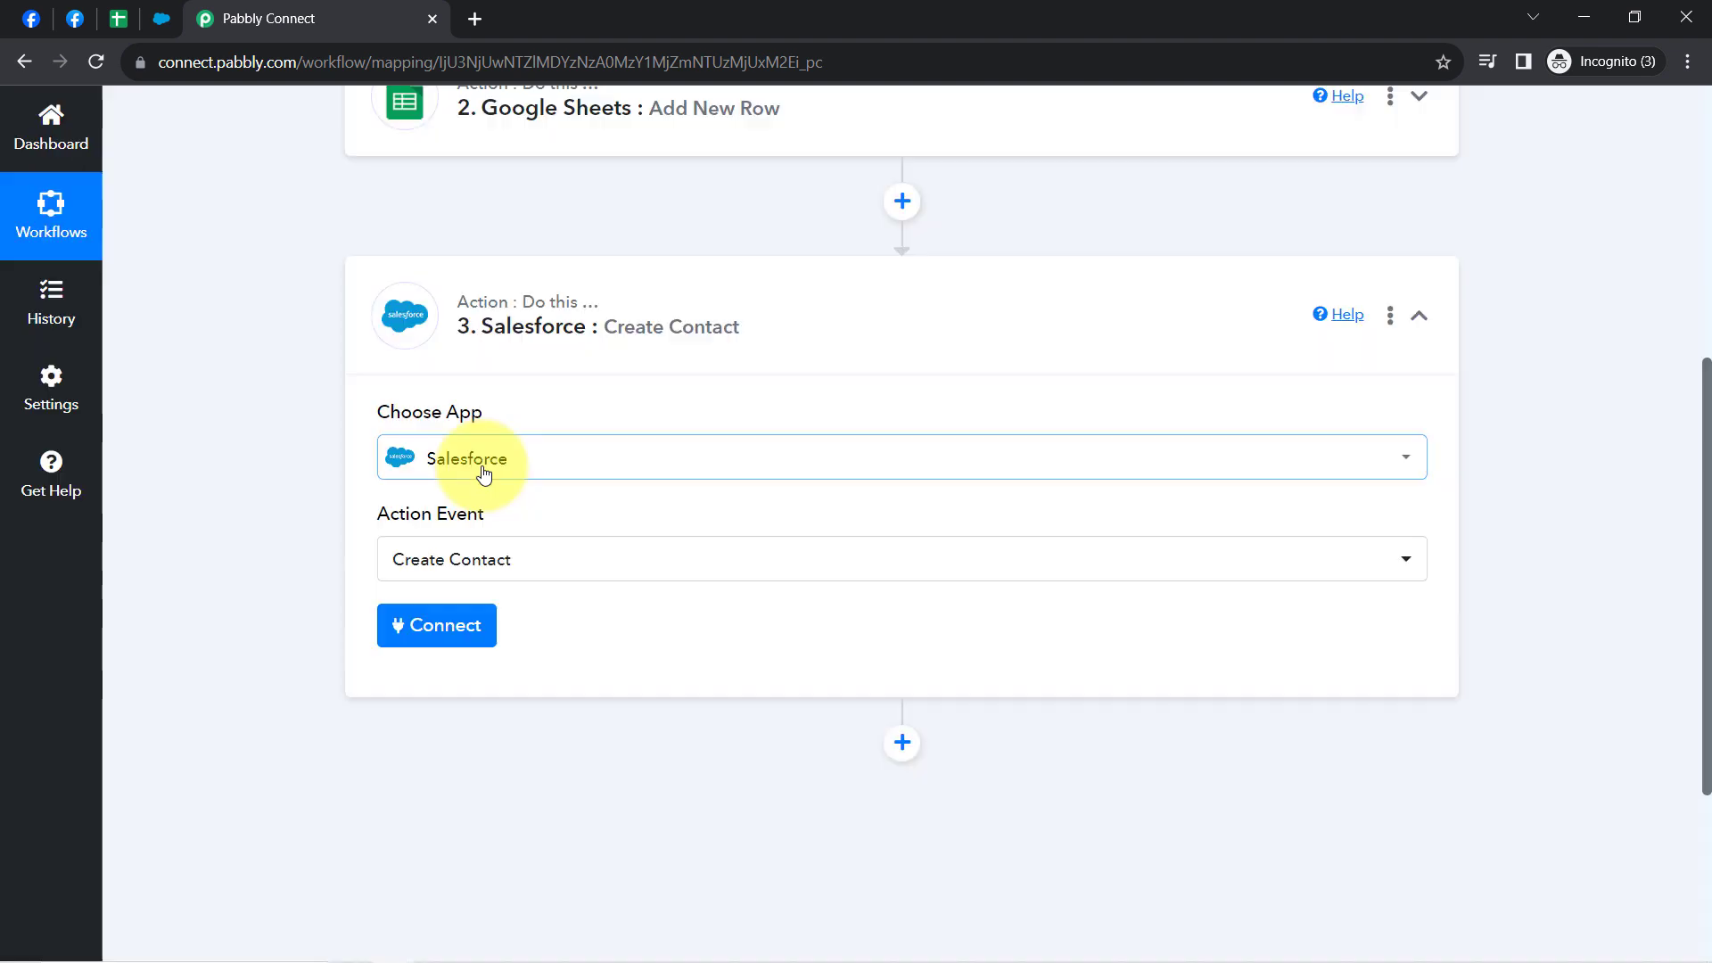
Add a new Salesforce connection for the action and allow Pabbly Connect access to the account
click(451, 629)
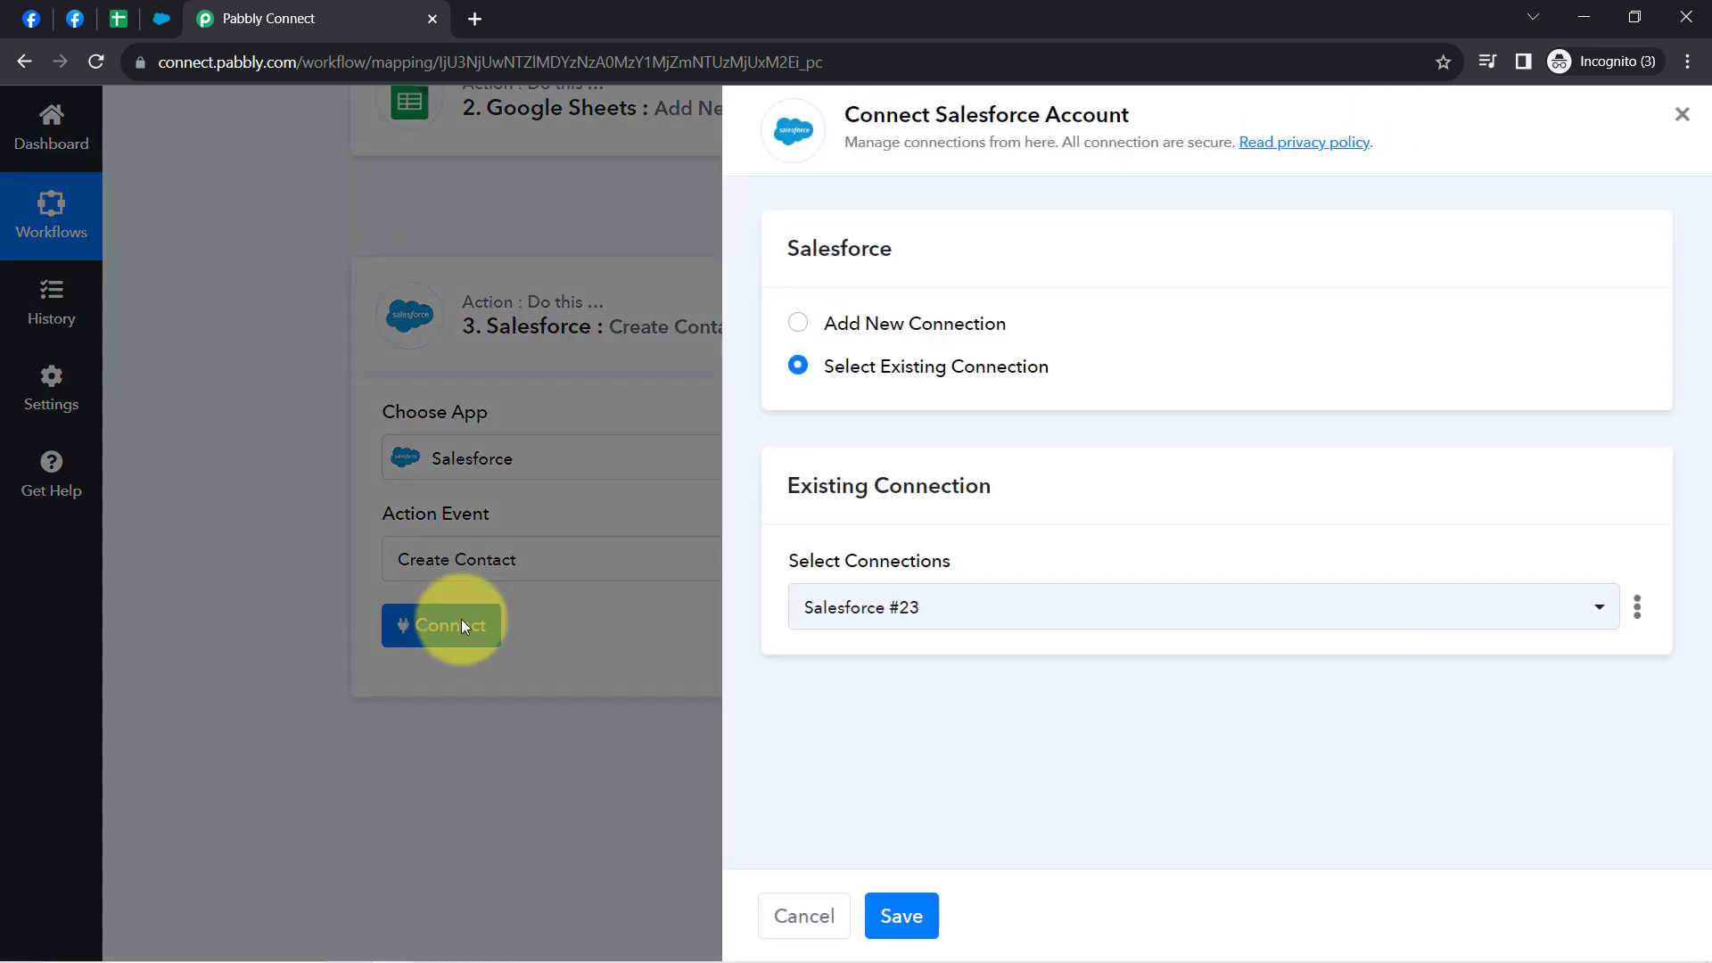
click(983, 326)
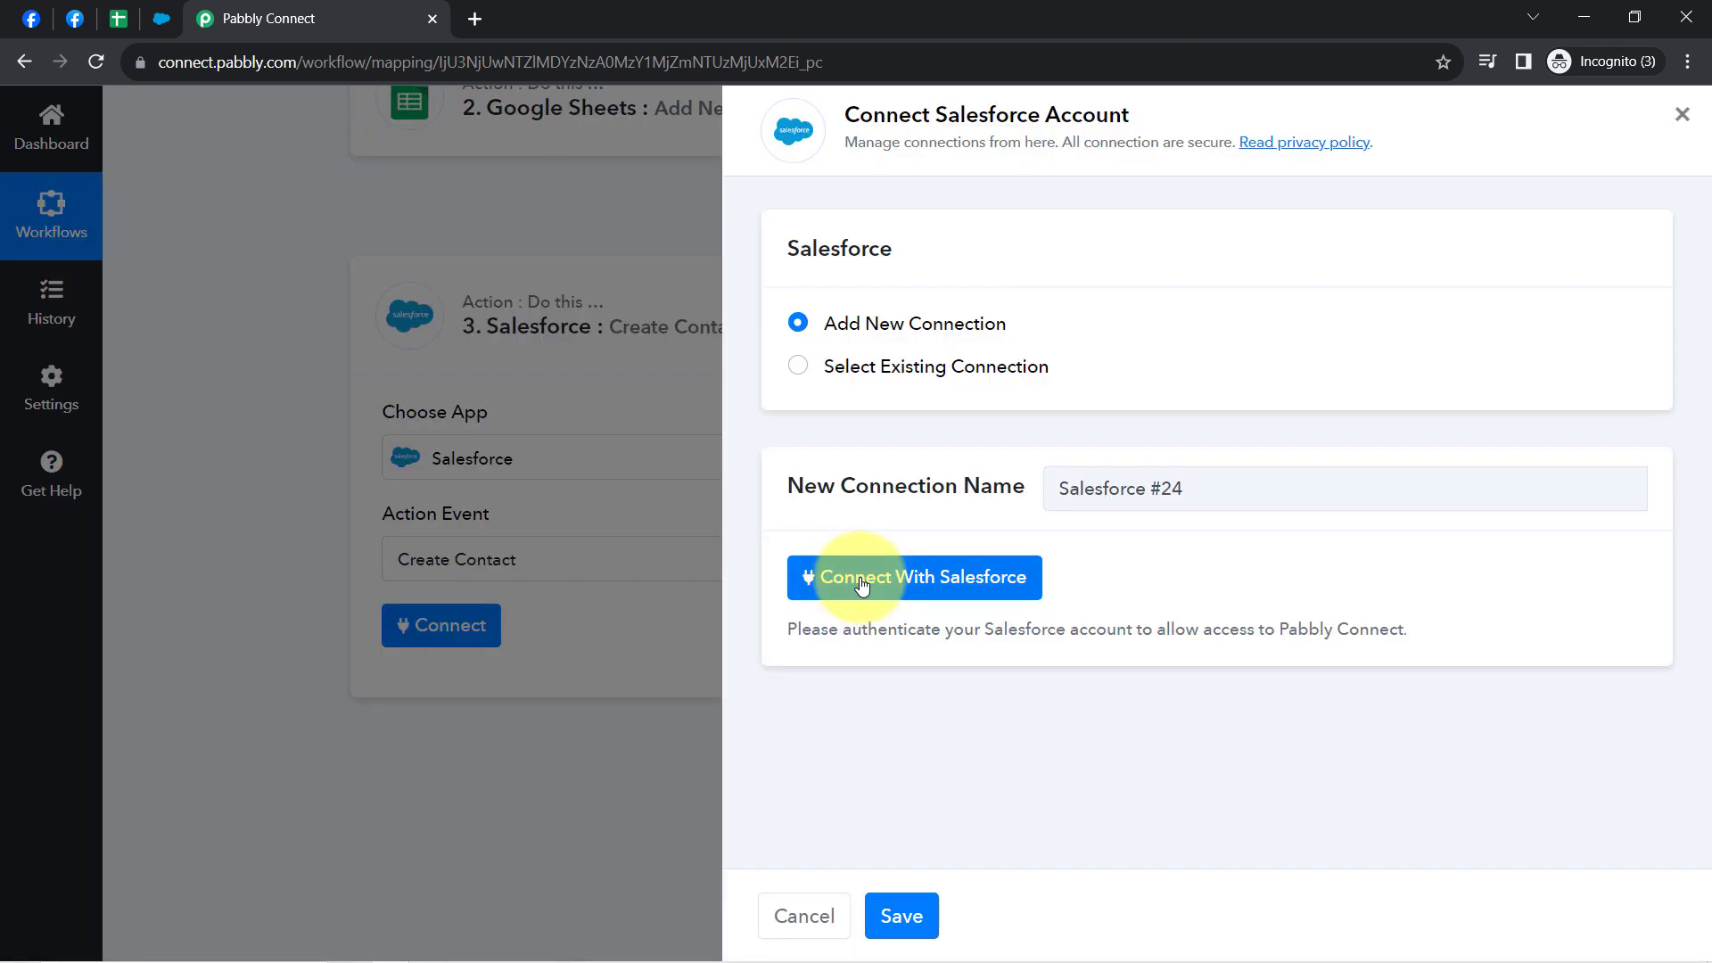
click(862, 585)
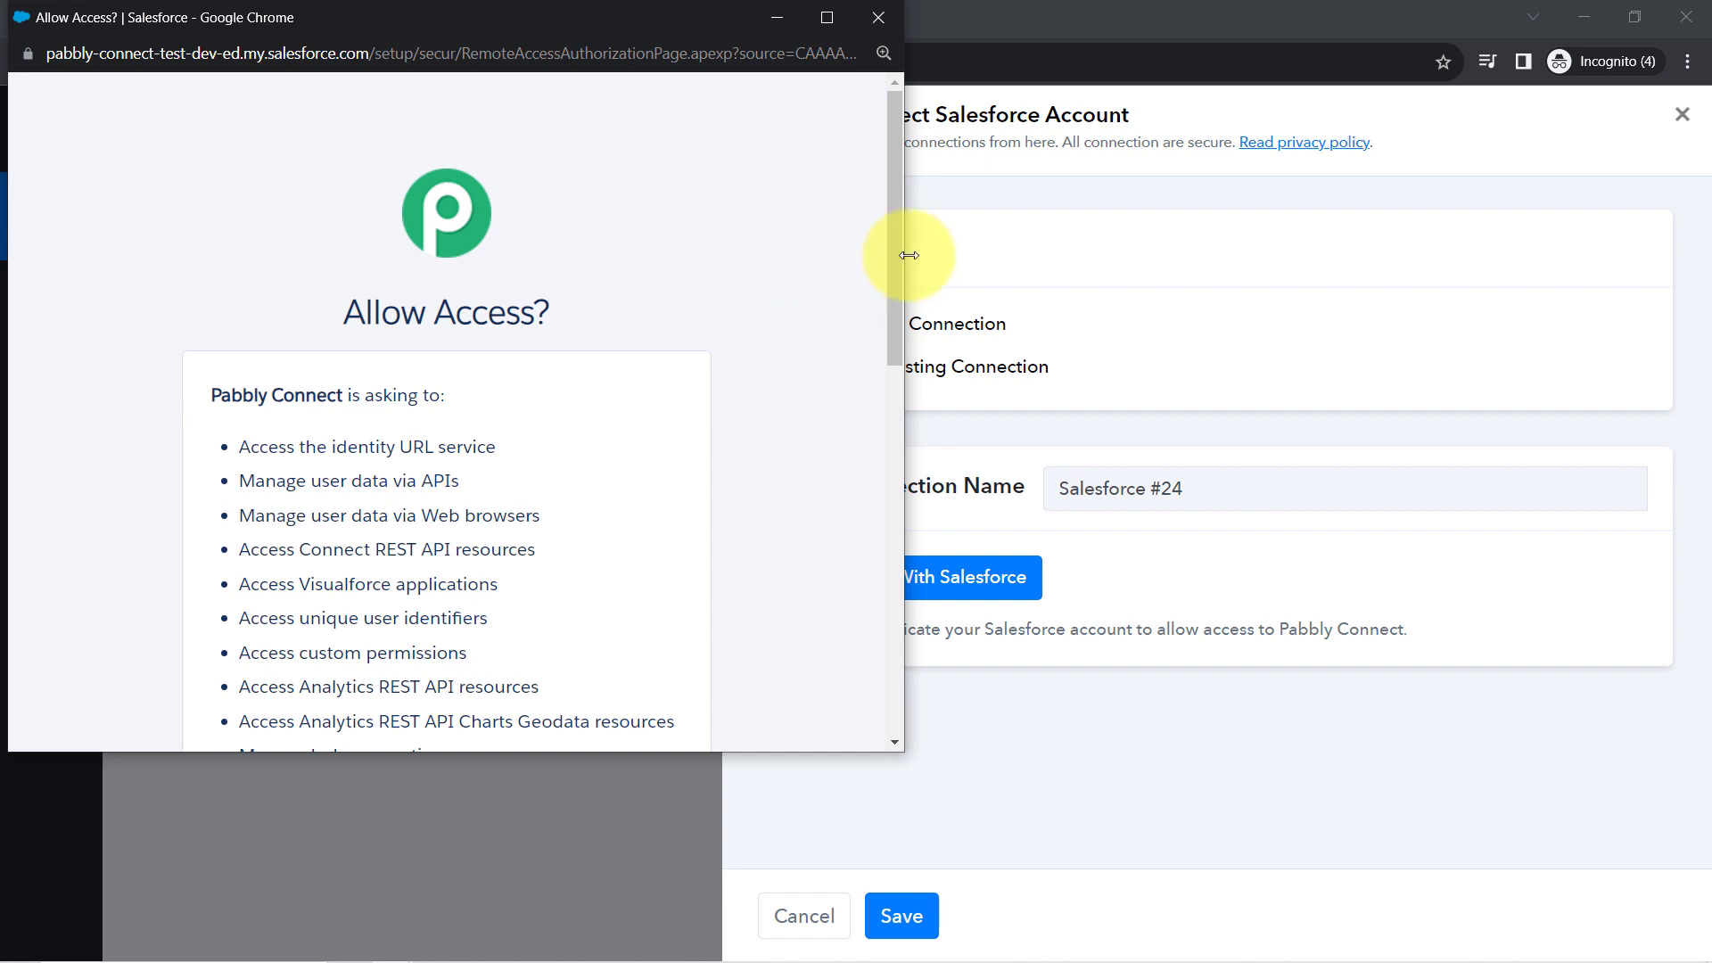
drag(894, 266, 907, 622)
click(548, 602)
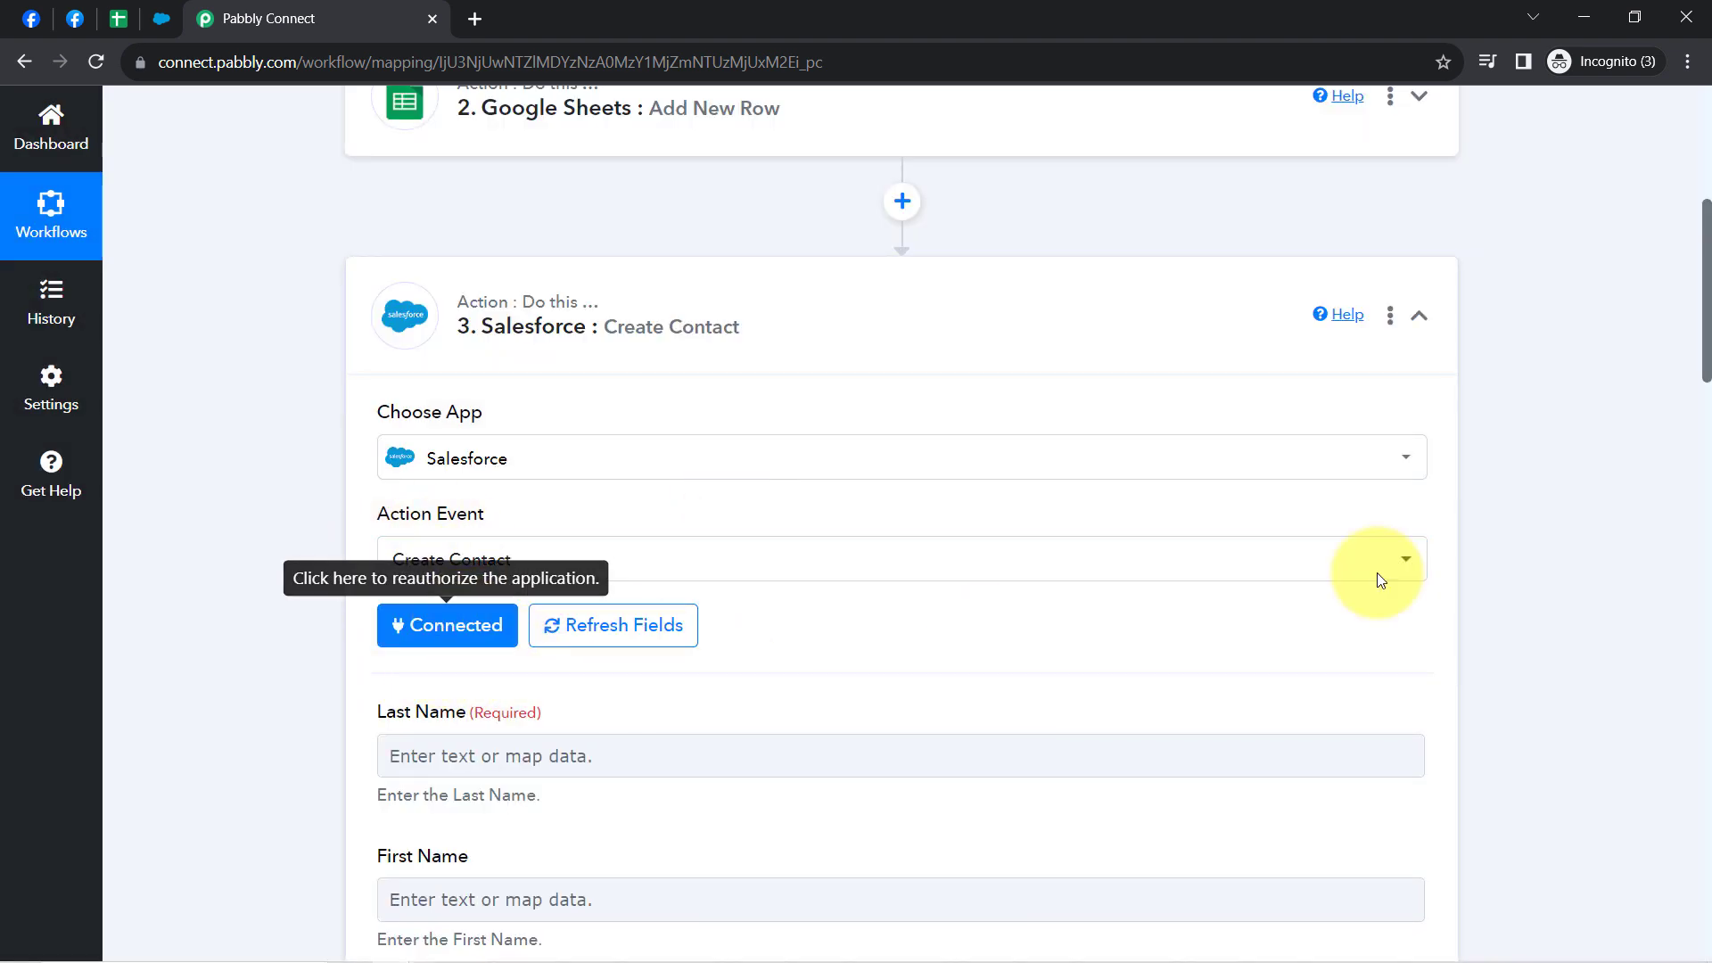
Map the contact's required Last Name field to the Res4 Last Name value from the Facebook lead
drag(1707, 242, 1636, 312)
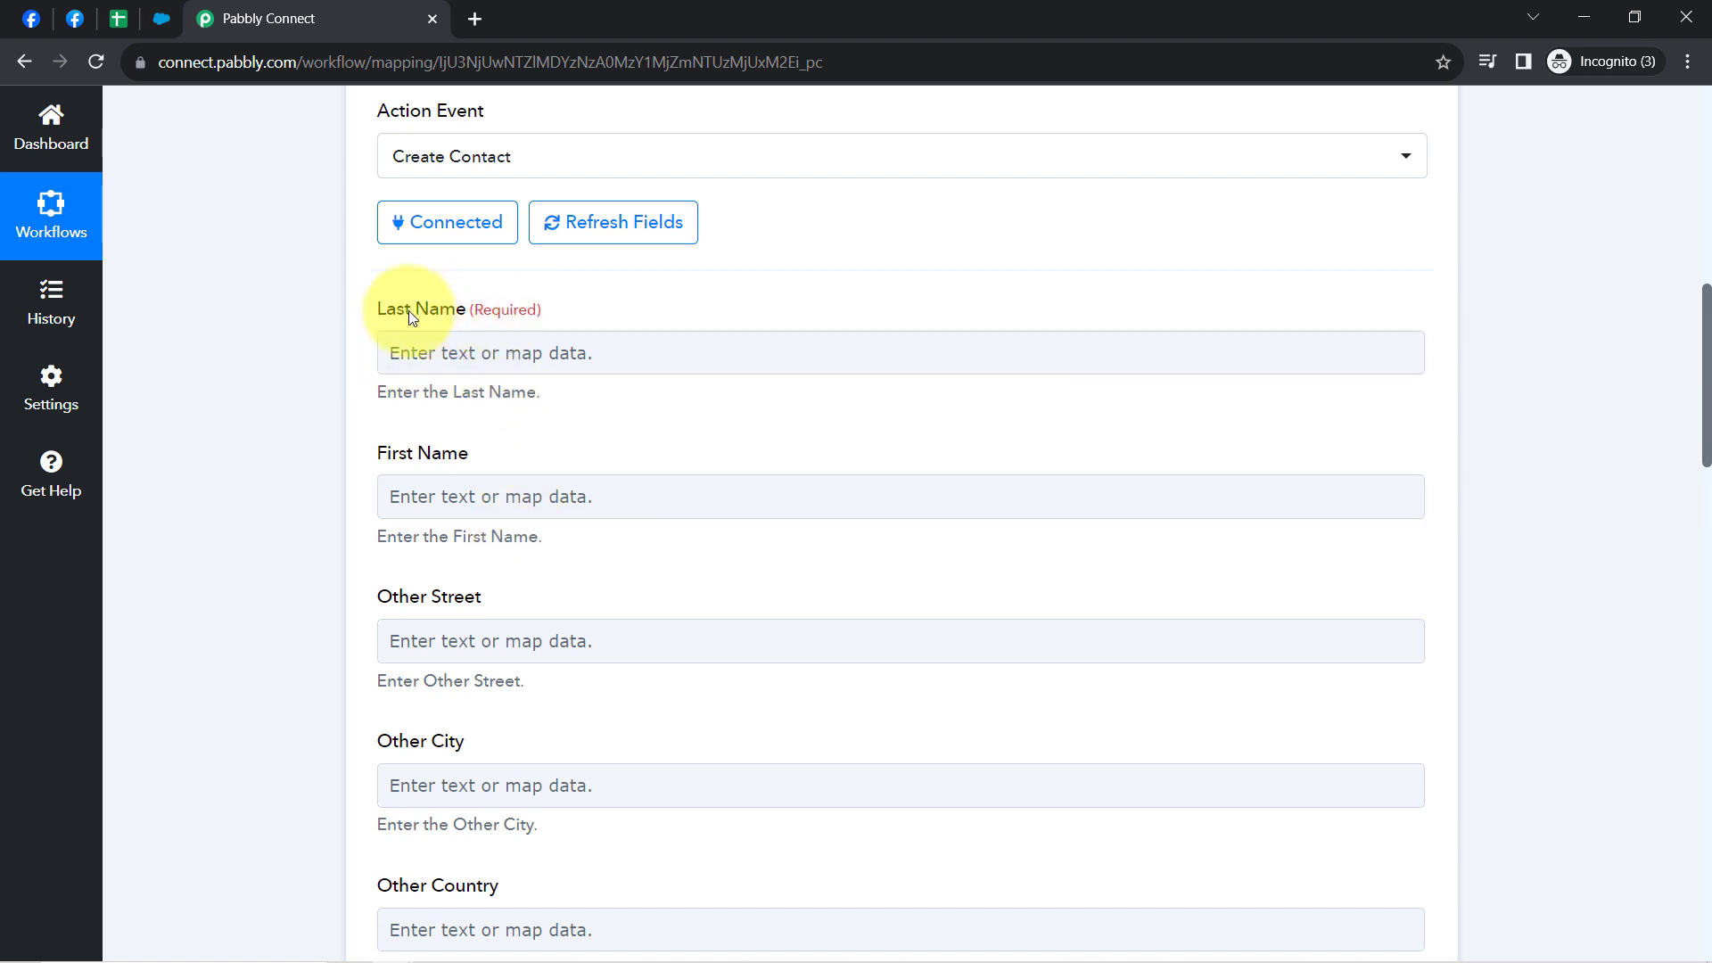
drag(378, 303, 453, 310)
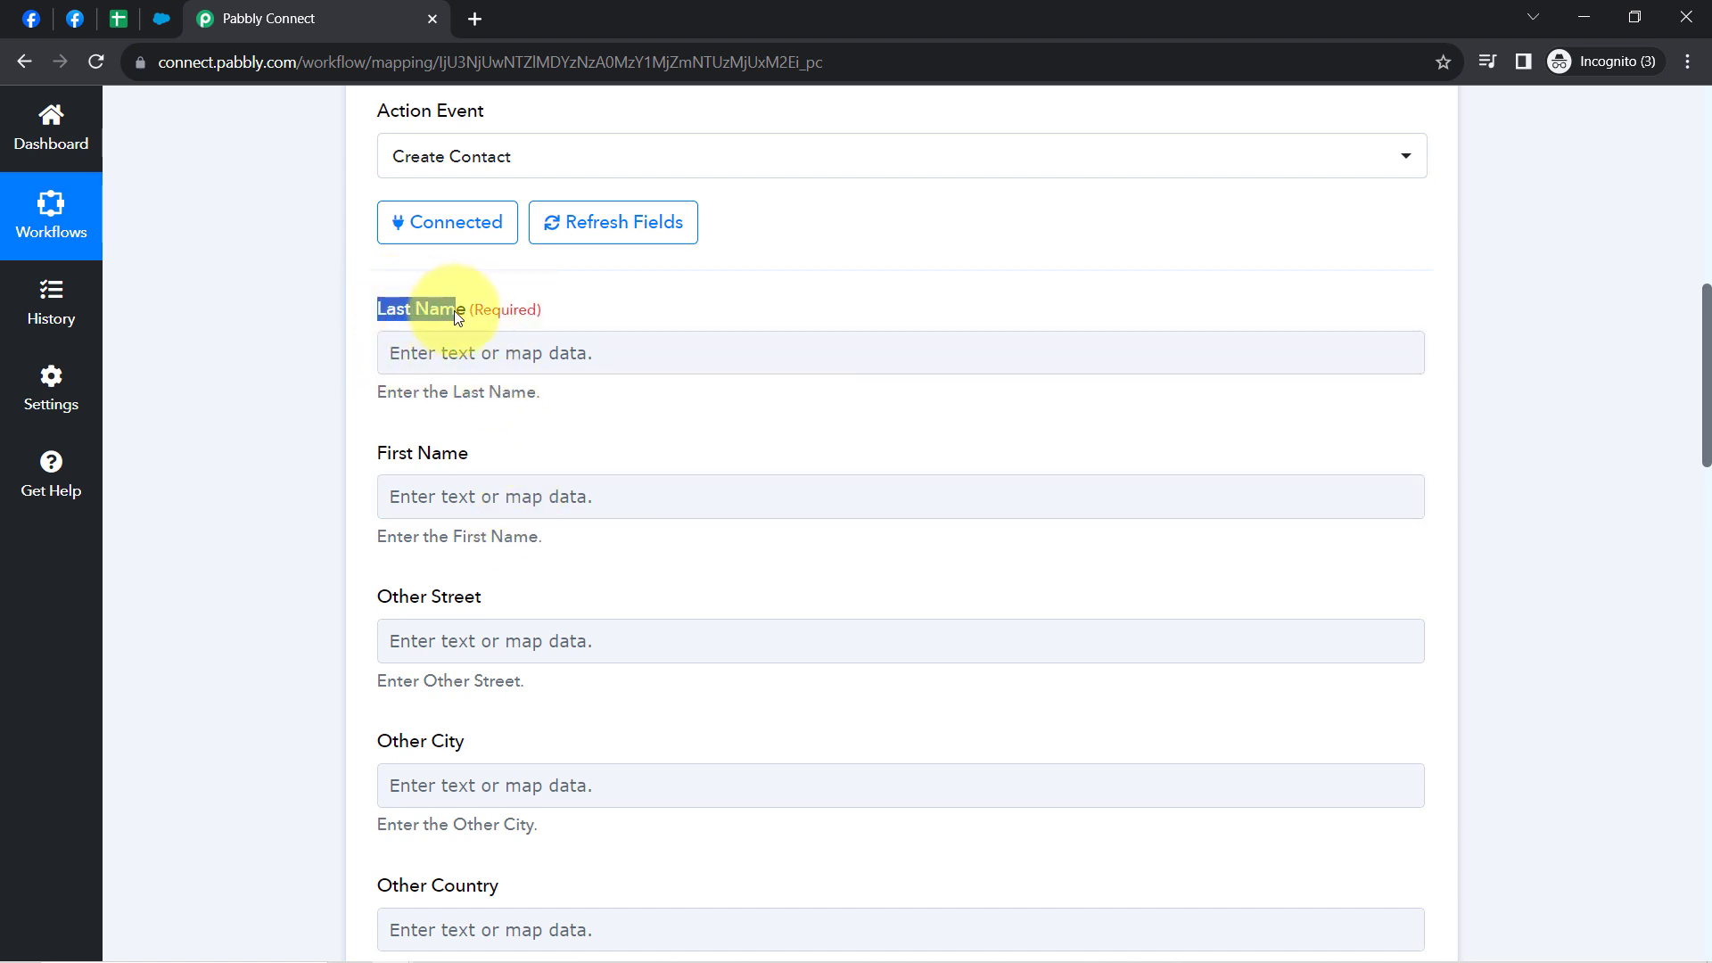
click(424, 361)
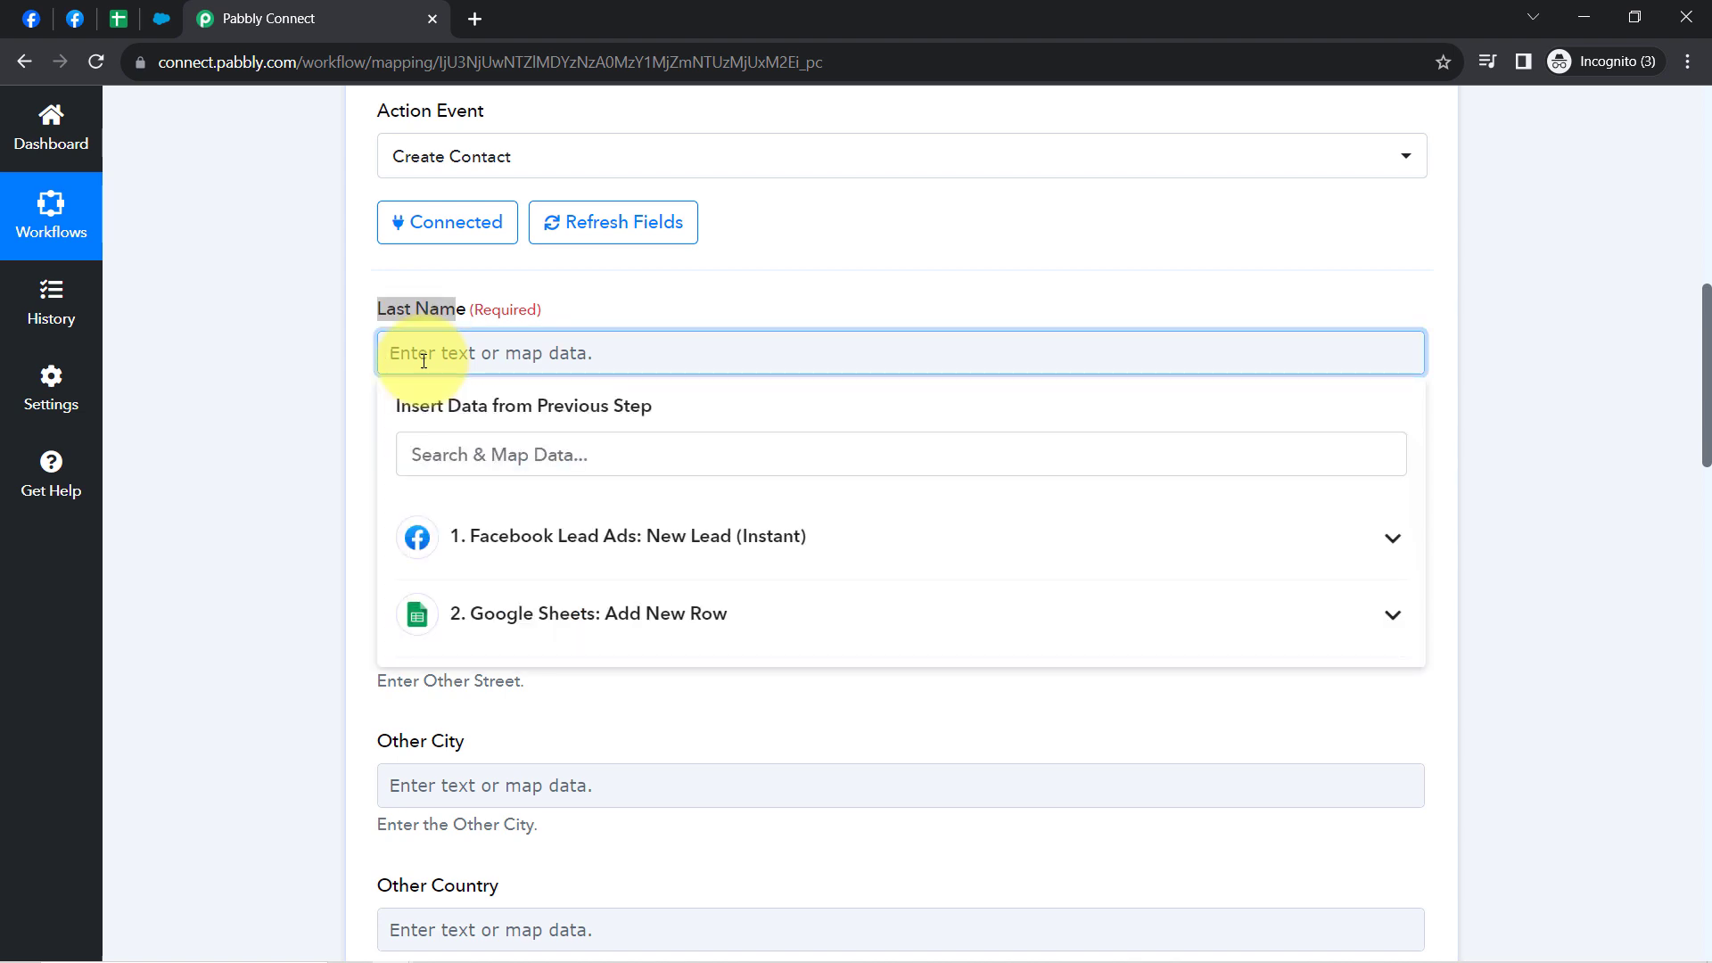
click(533, 533)
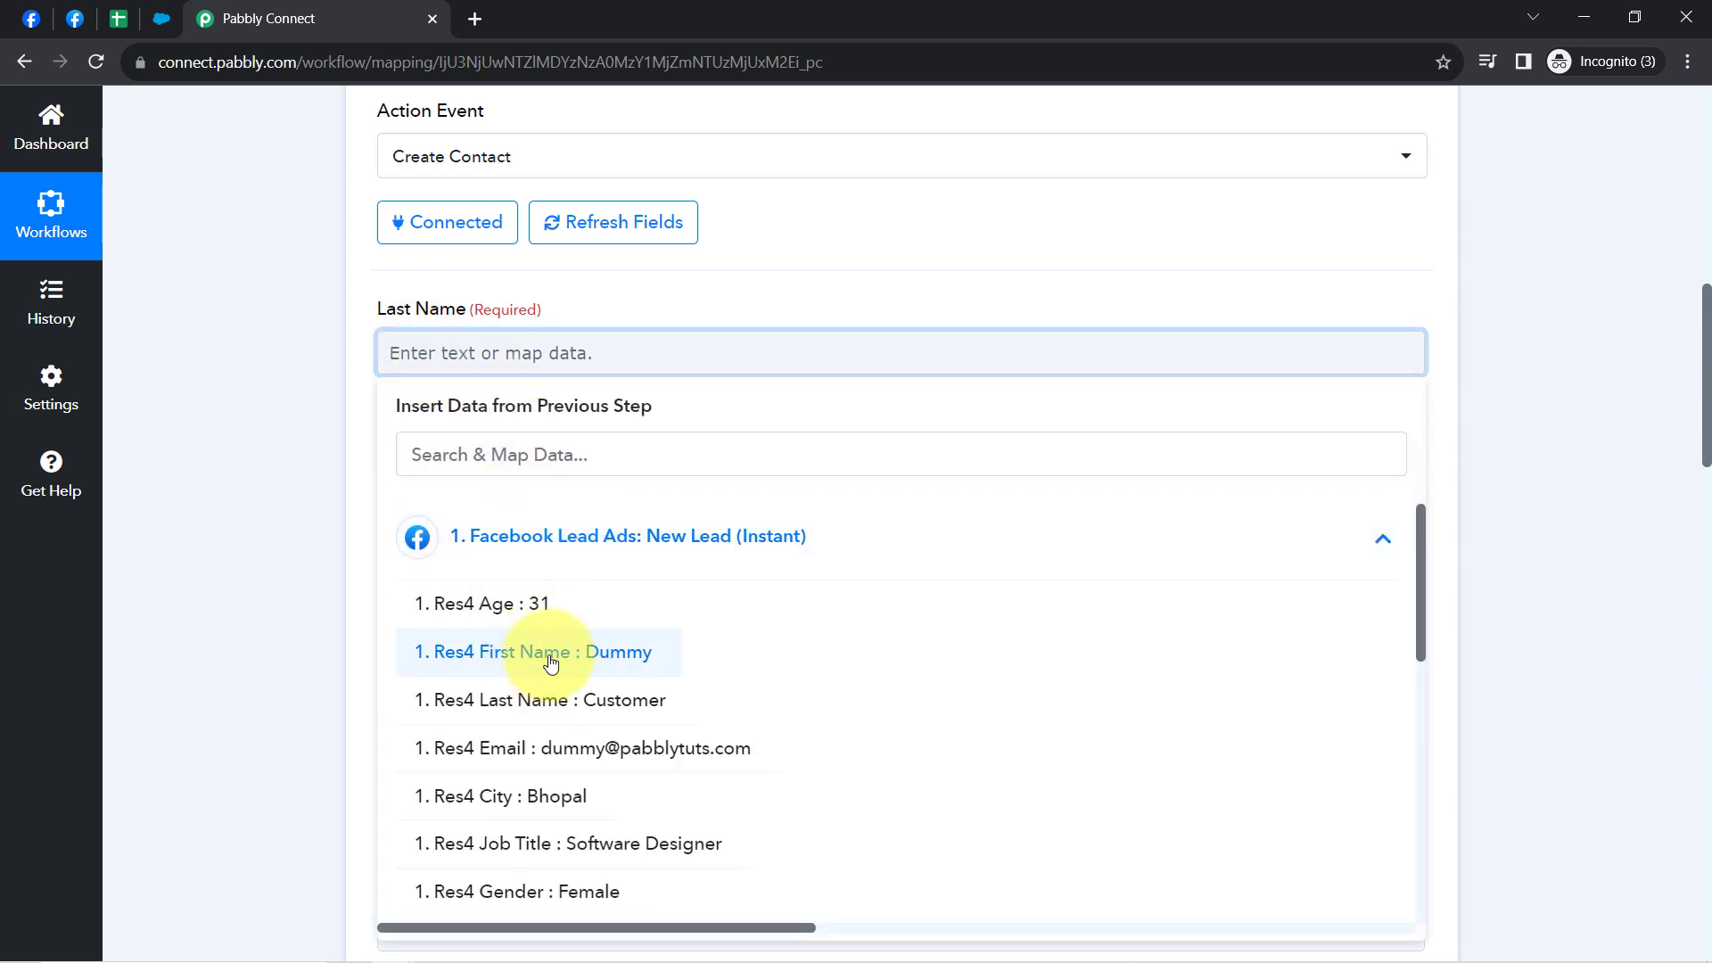
click(579, 703)
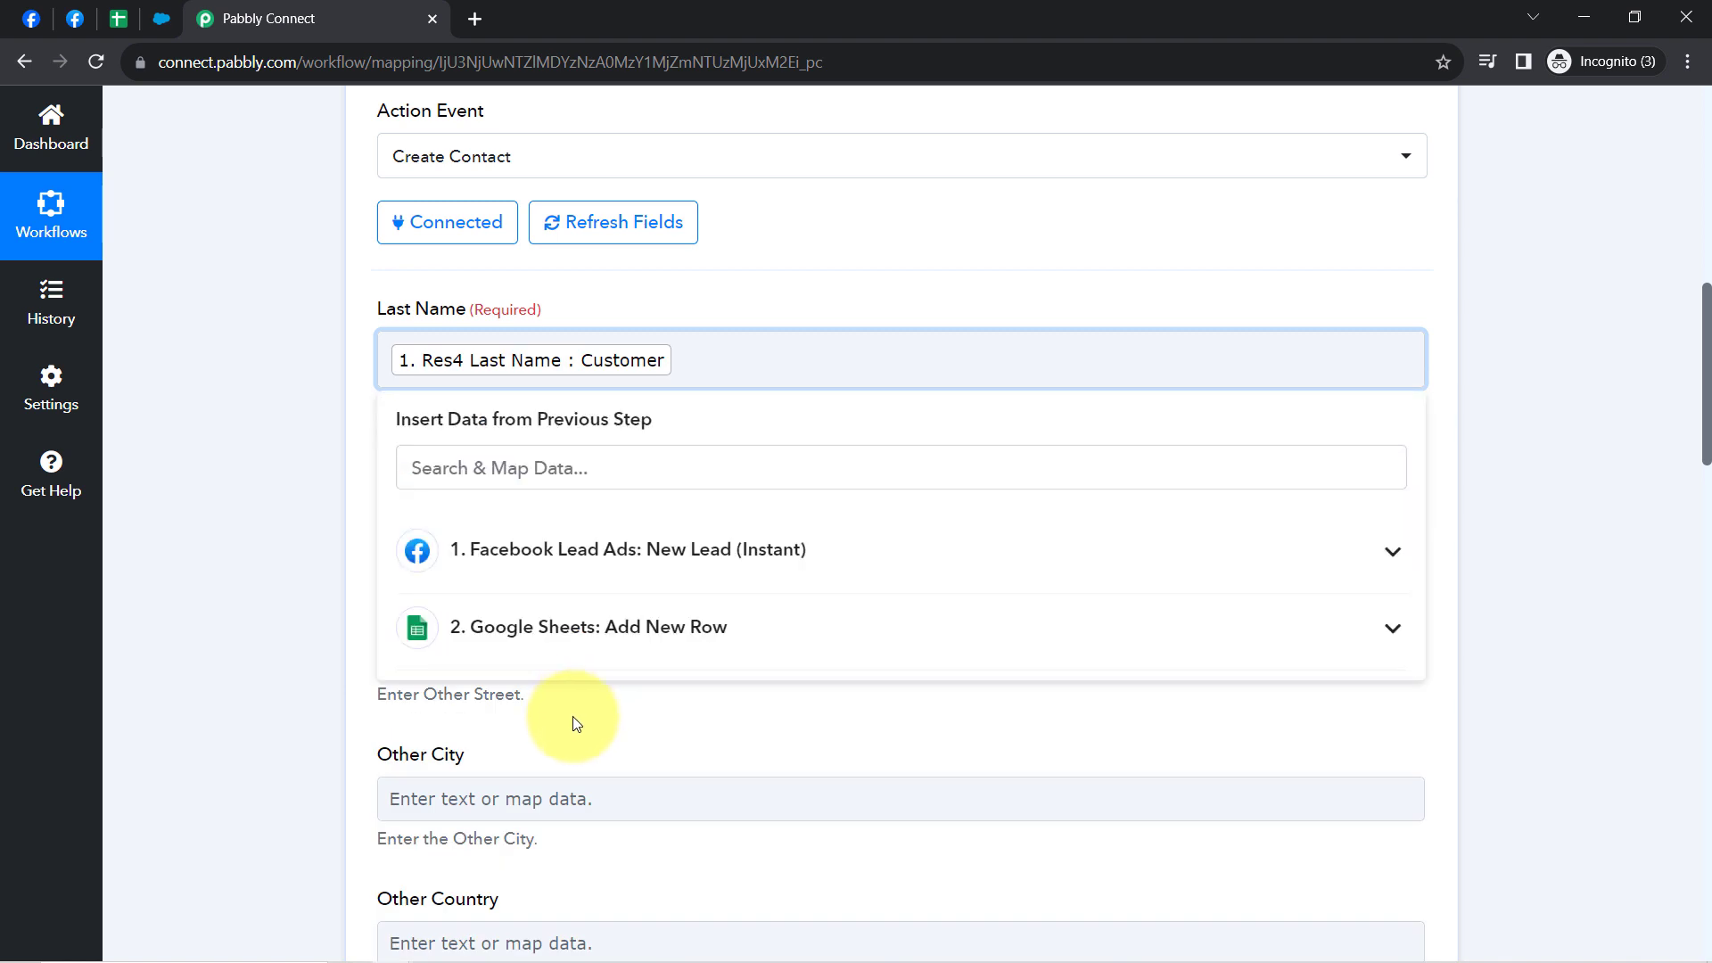
click(290, 461)
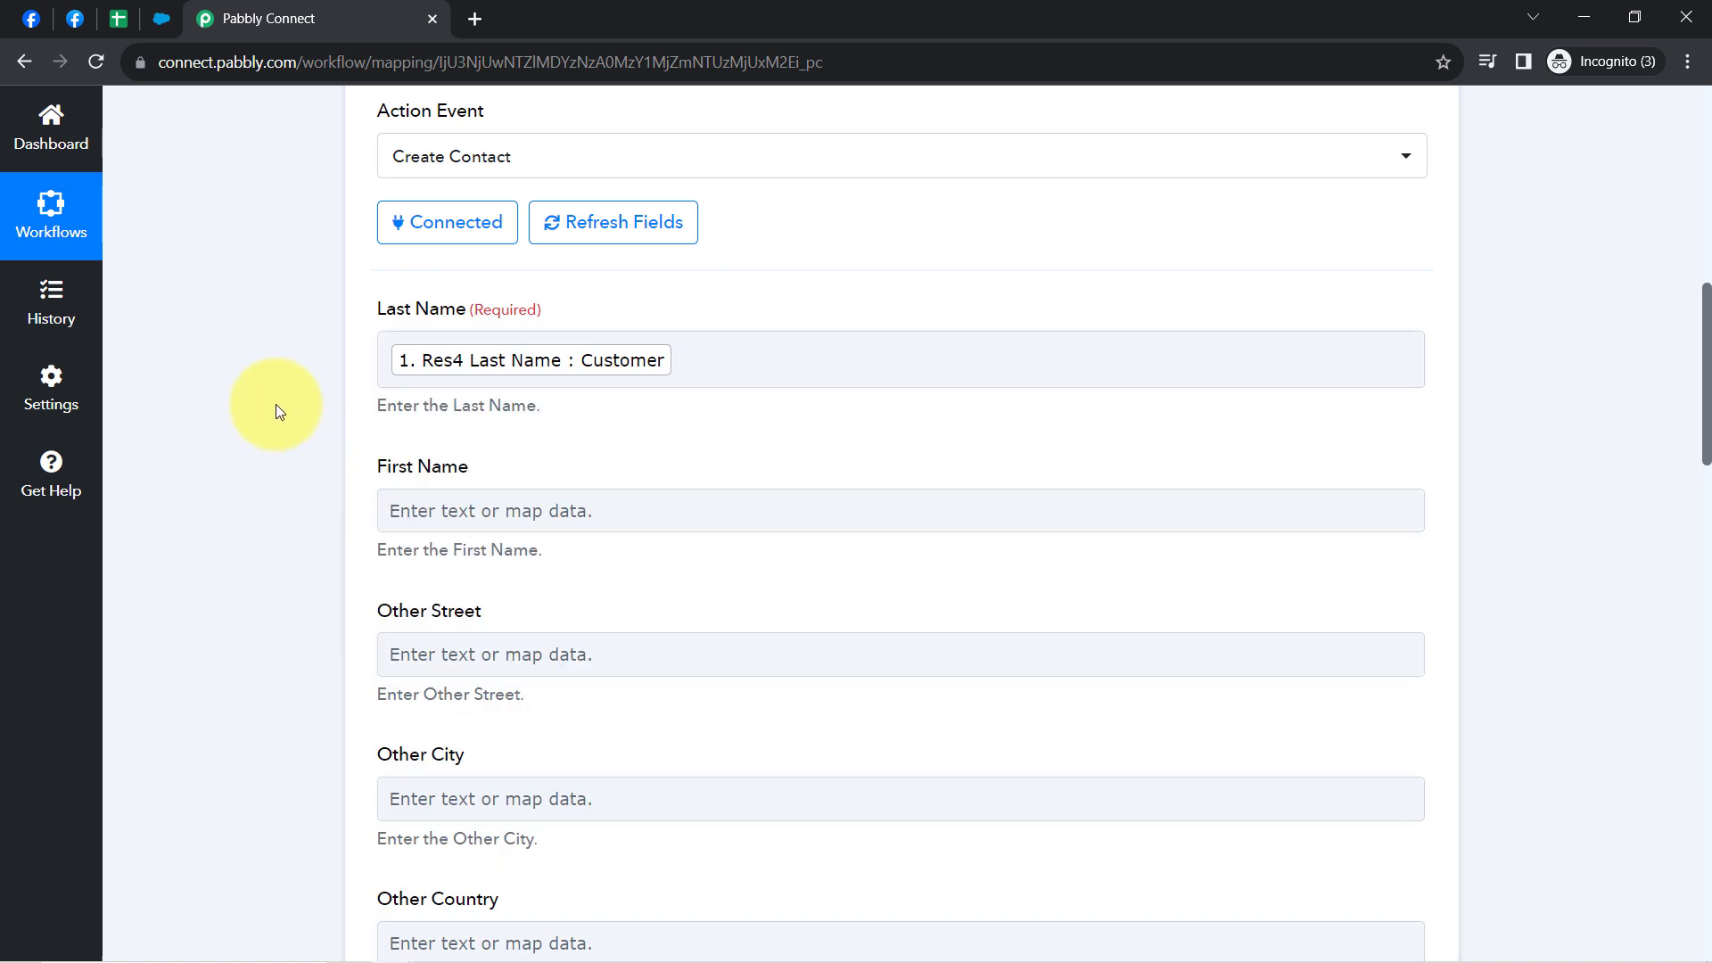
Check the submitted test lead in the Lead Ads Testing Tool, and map First Name to the Res4 First Name value in Pabbly Connect
click(82, 18)
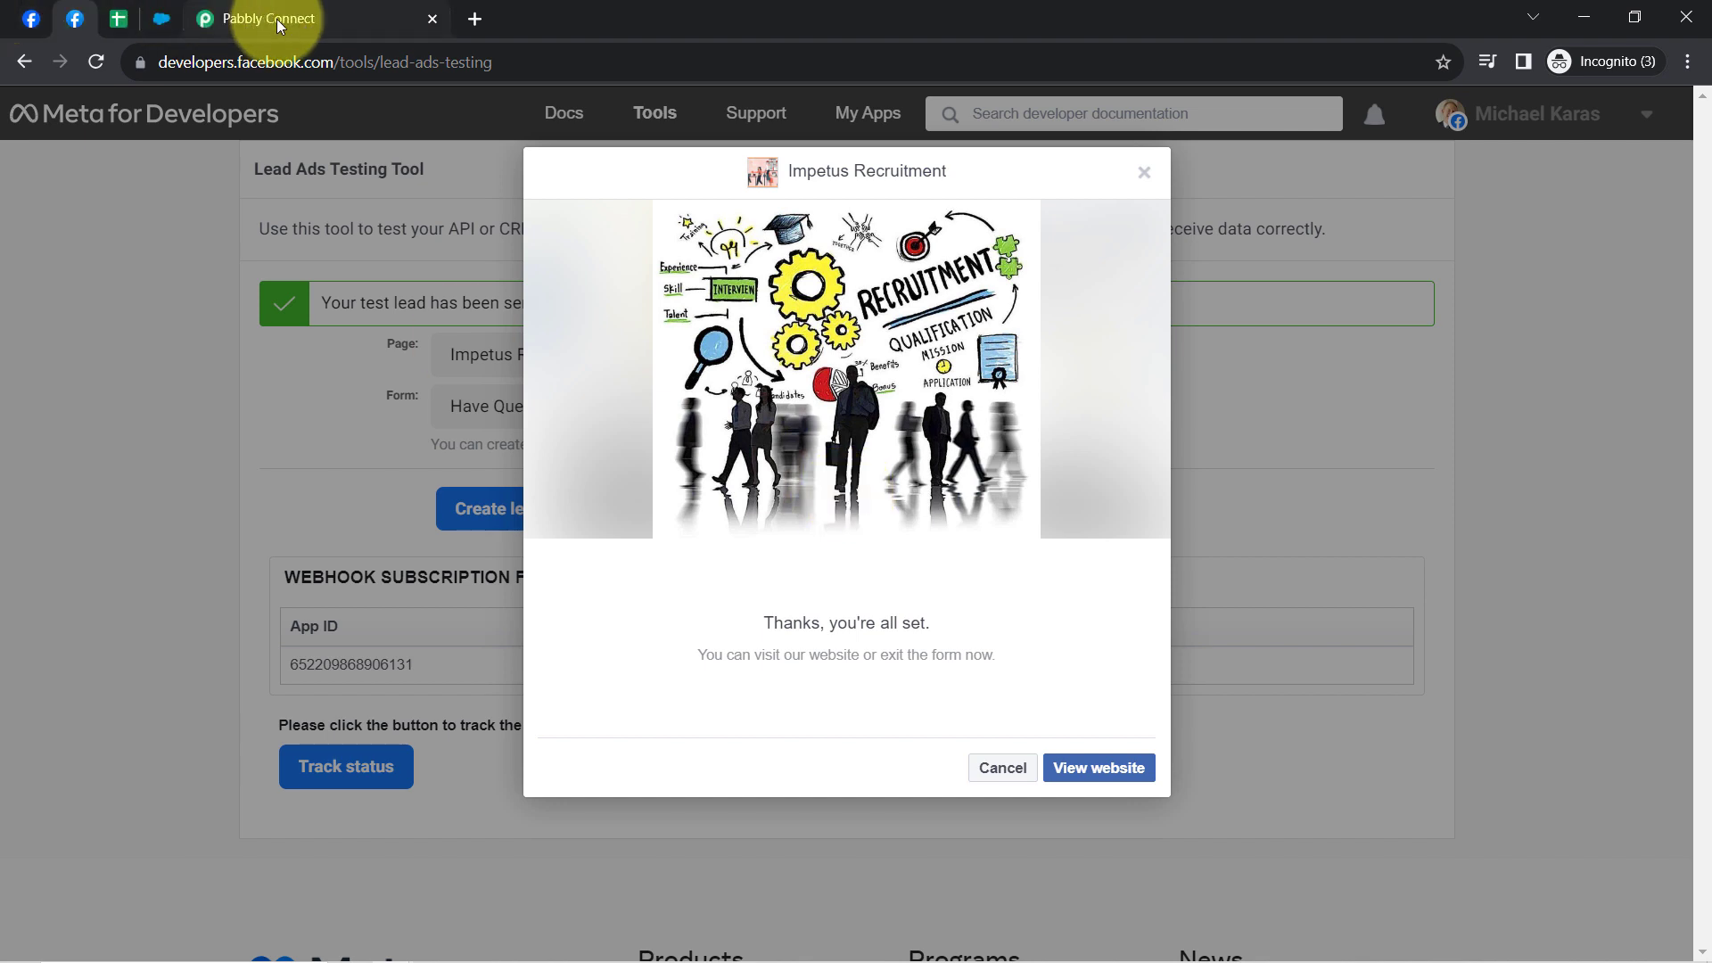
click(304, 18)
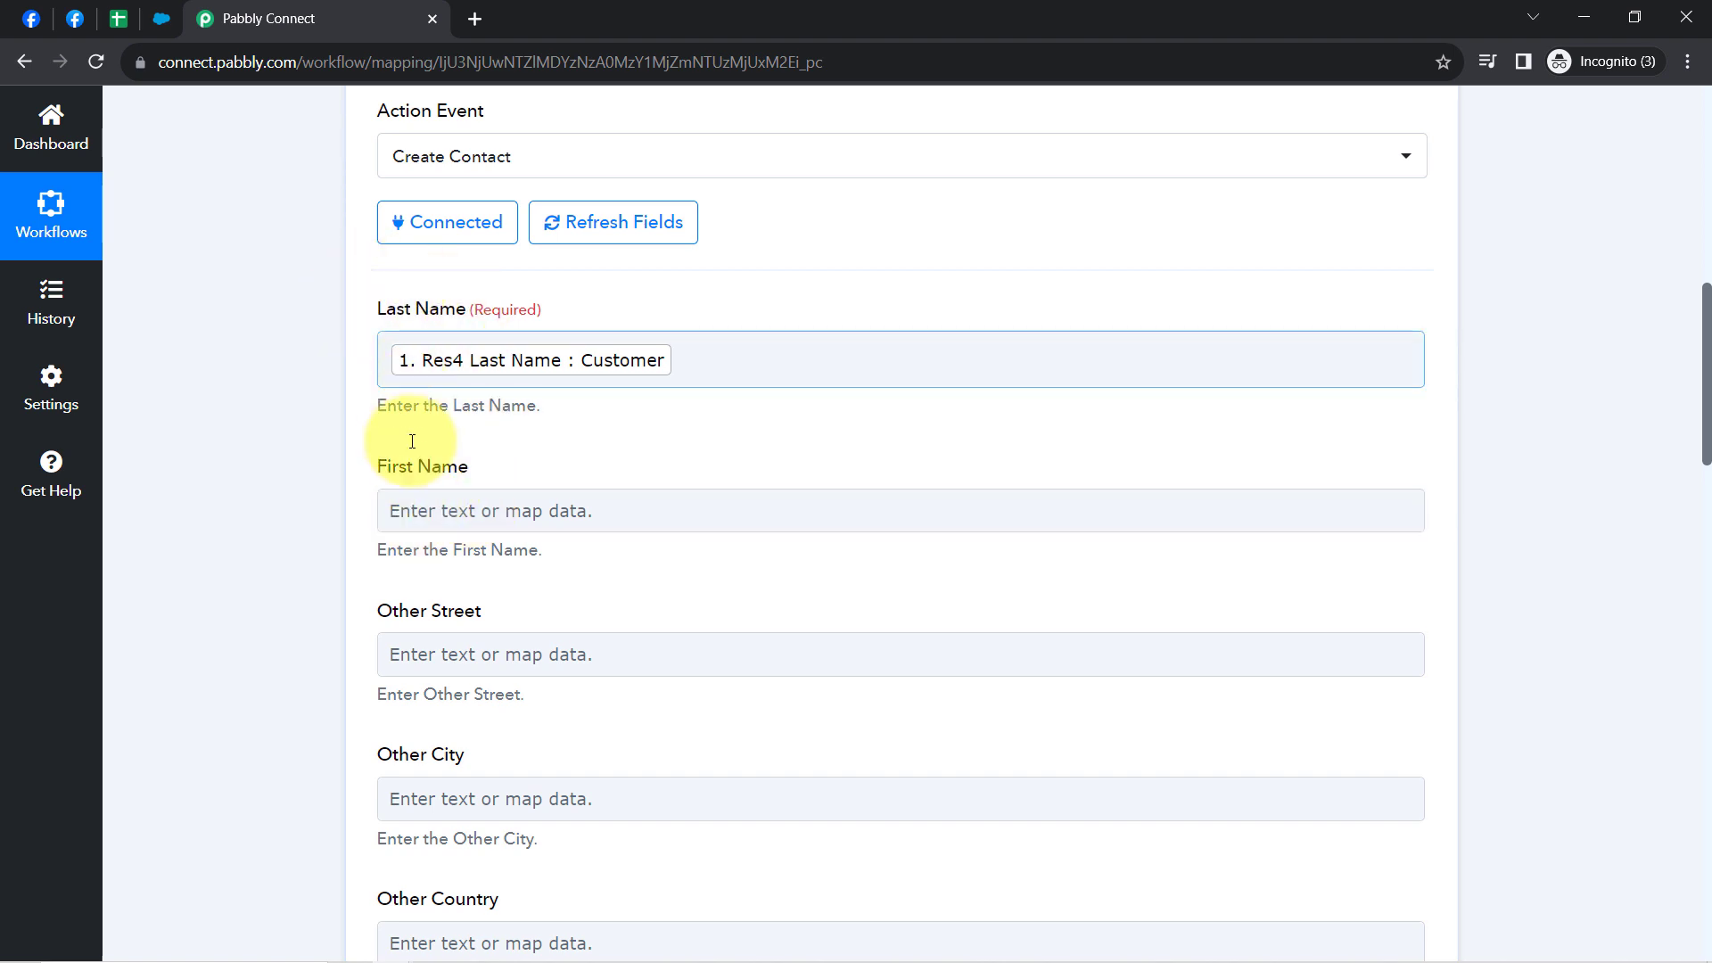
click(410, 496)
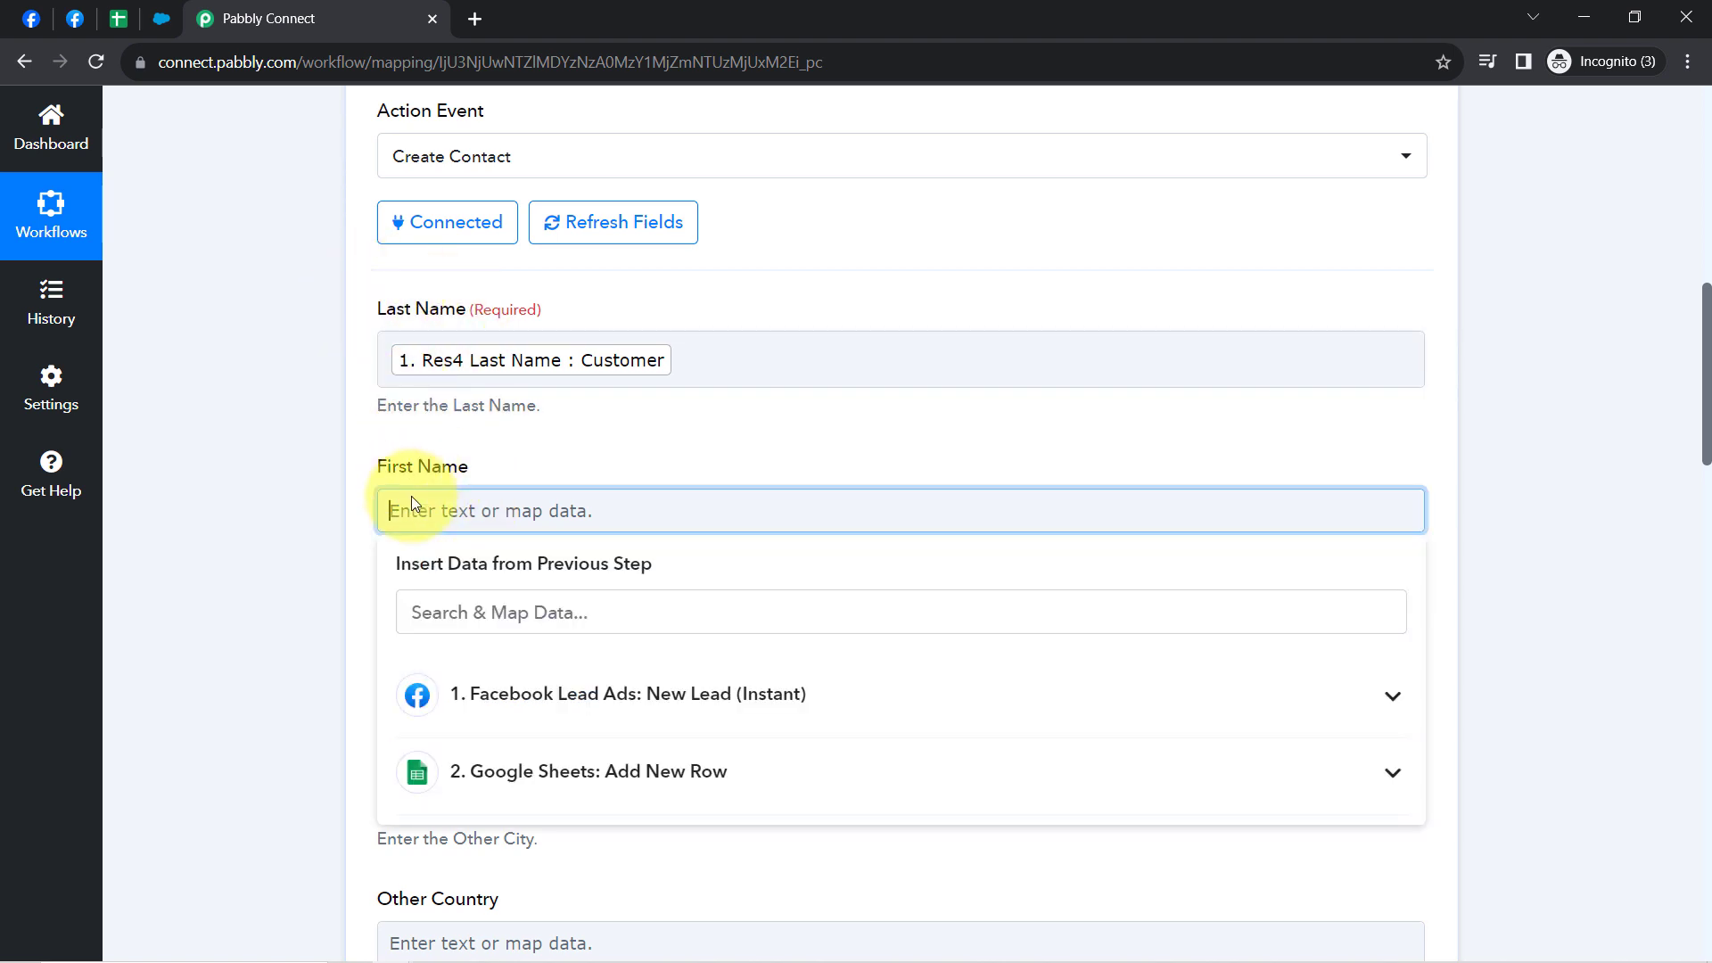
click(530, 694)
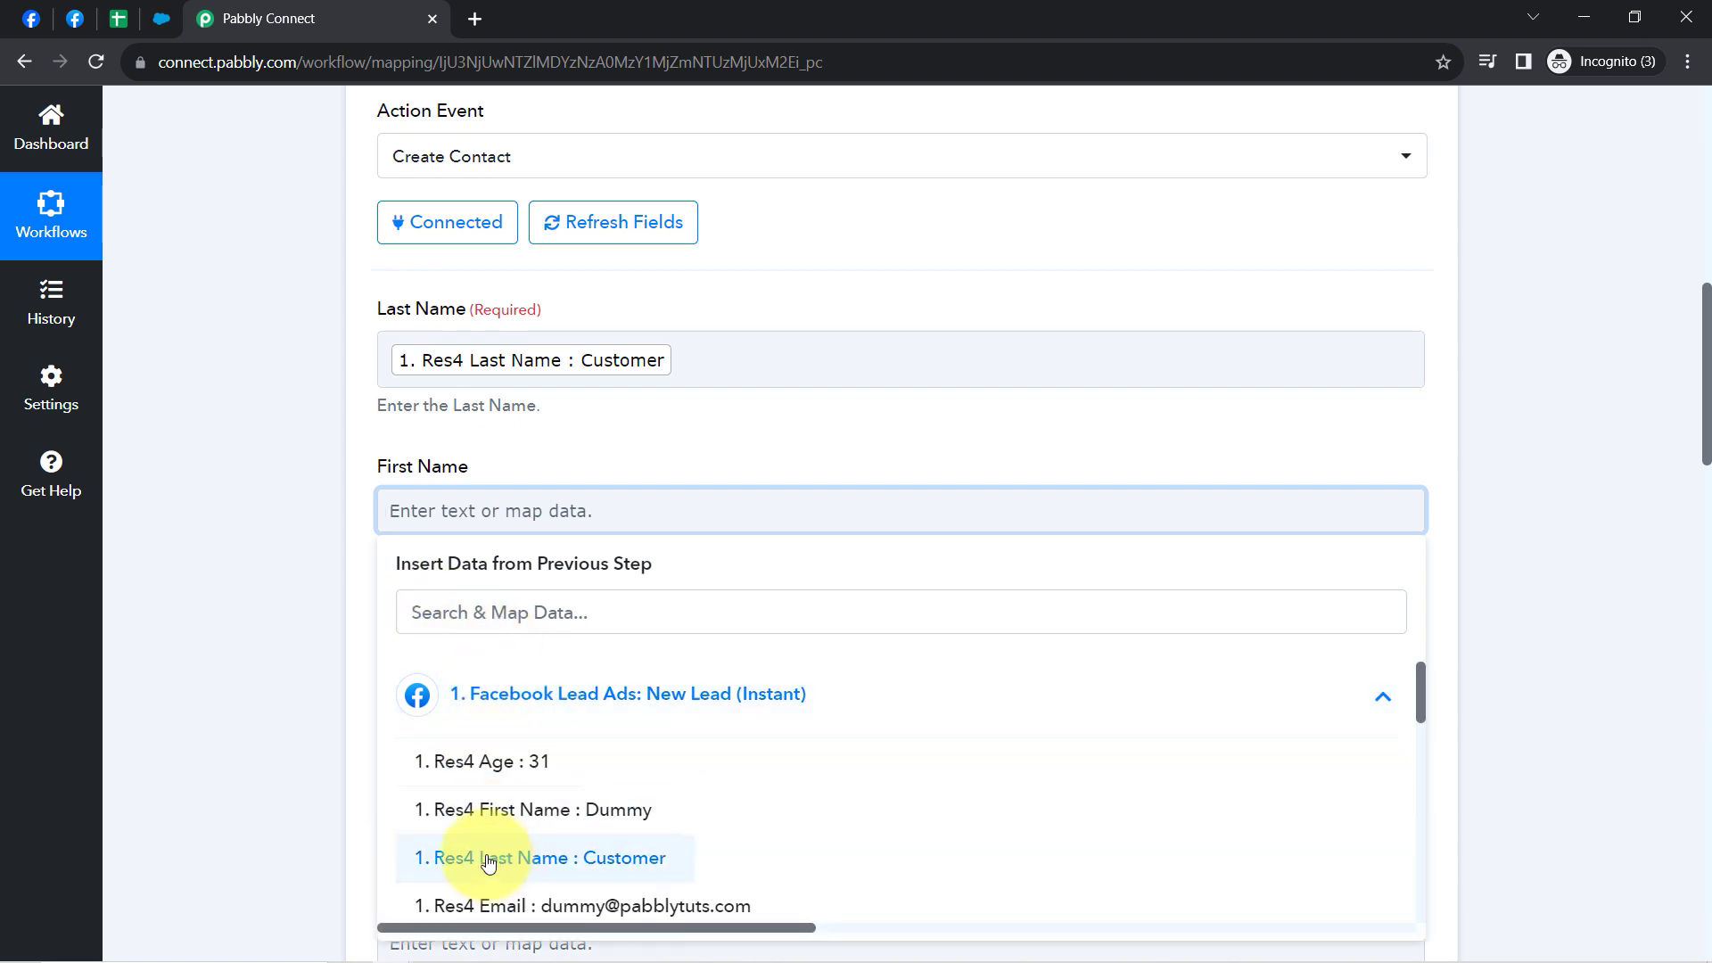
click(473, 811)
click(247, 564)
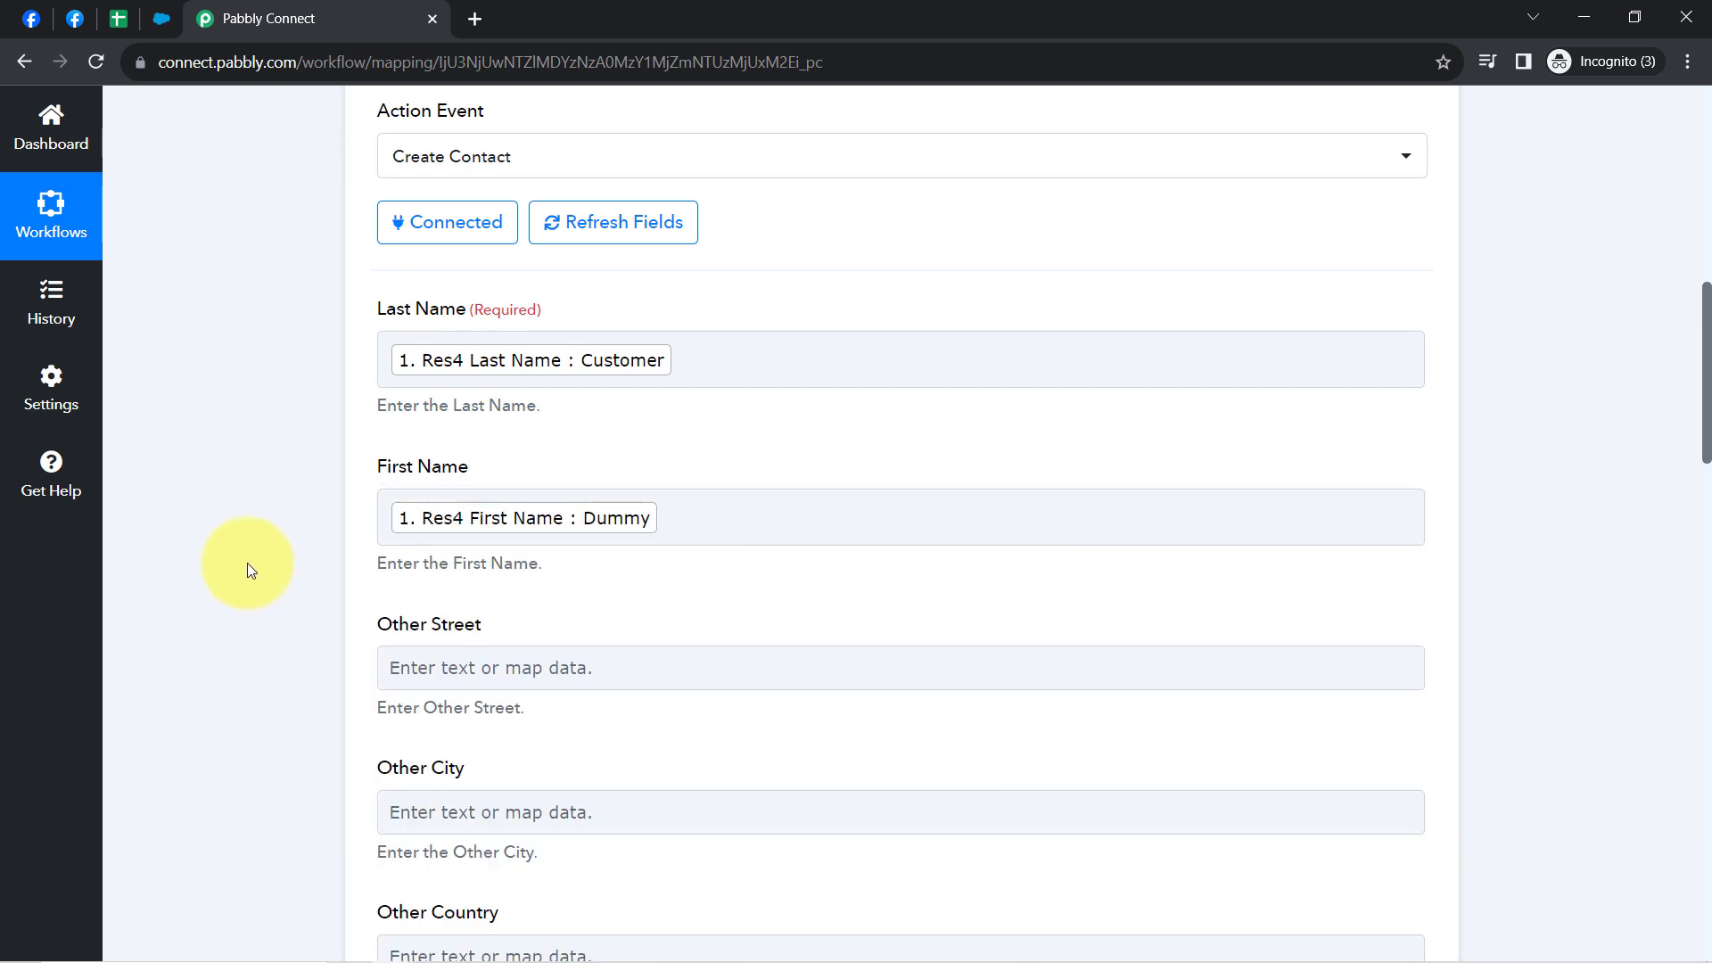
Search the lead data for "bho" and map the Other City field to the Res4 City value
scroll(248, 564, down, 4)
scroll(307, 496, down, 3)
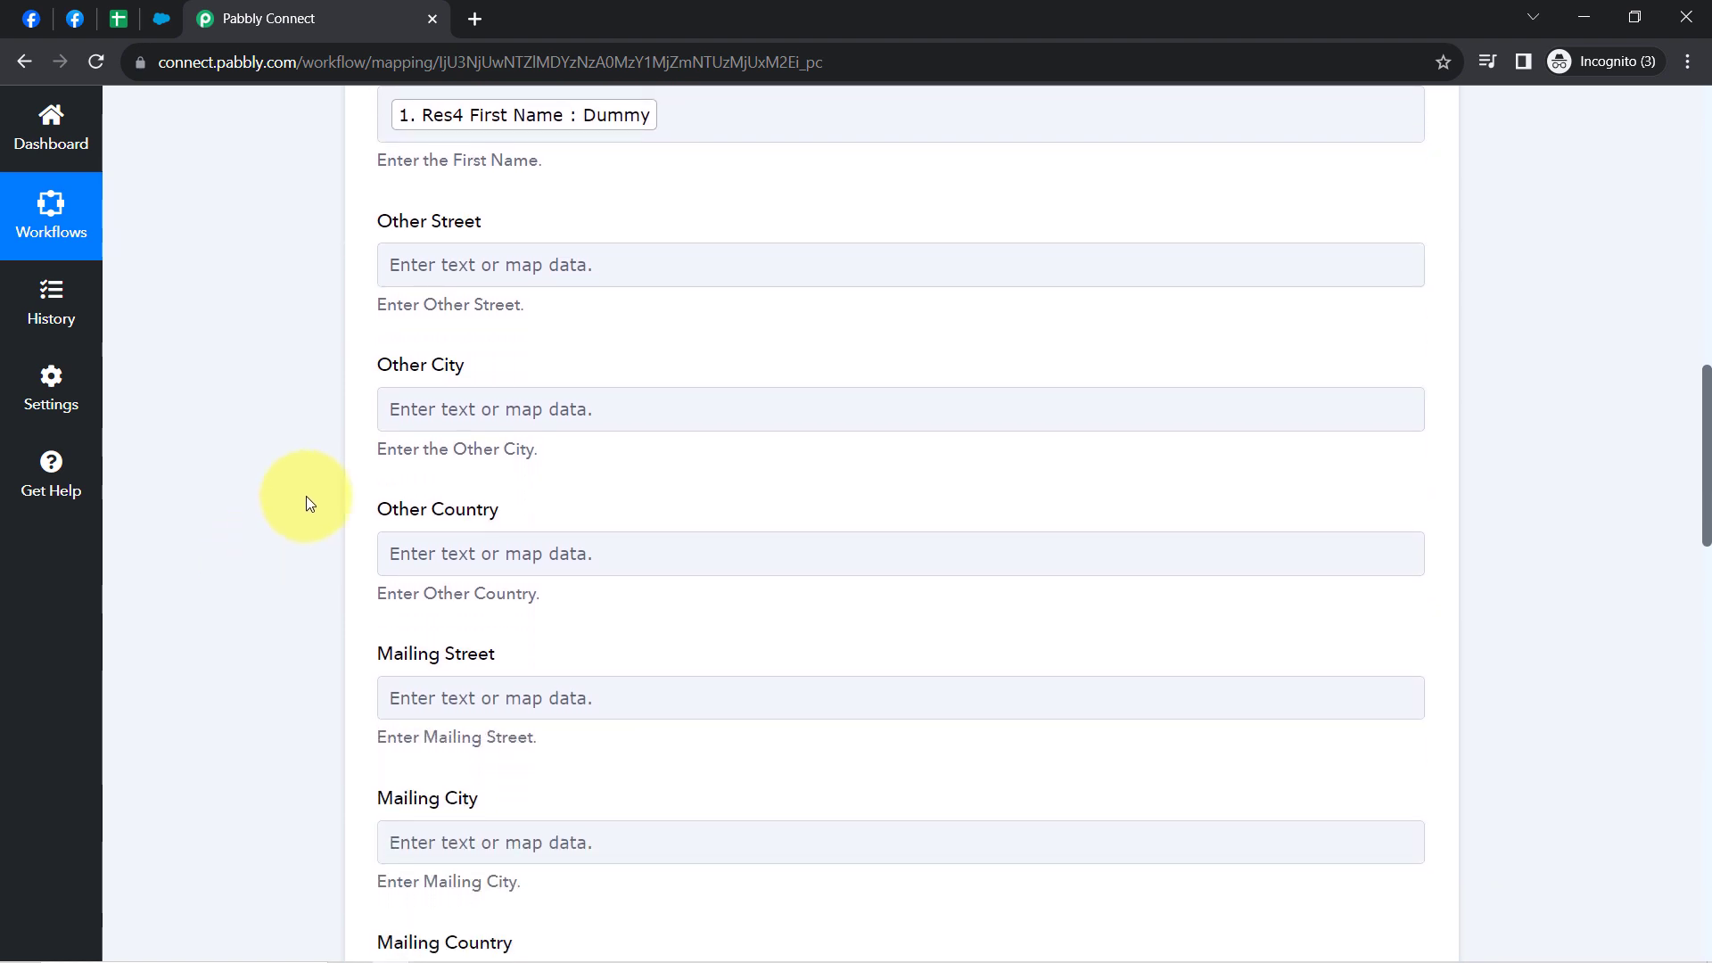
click(432, 230)
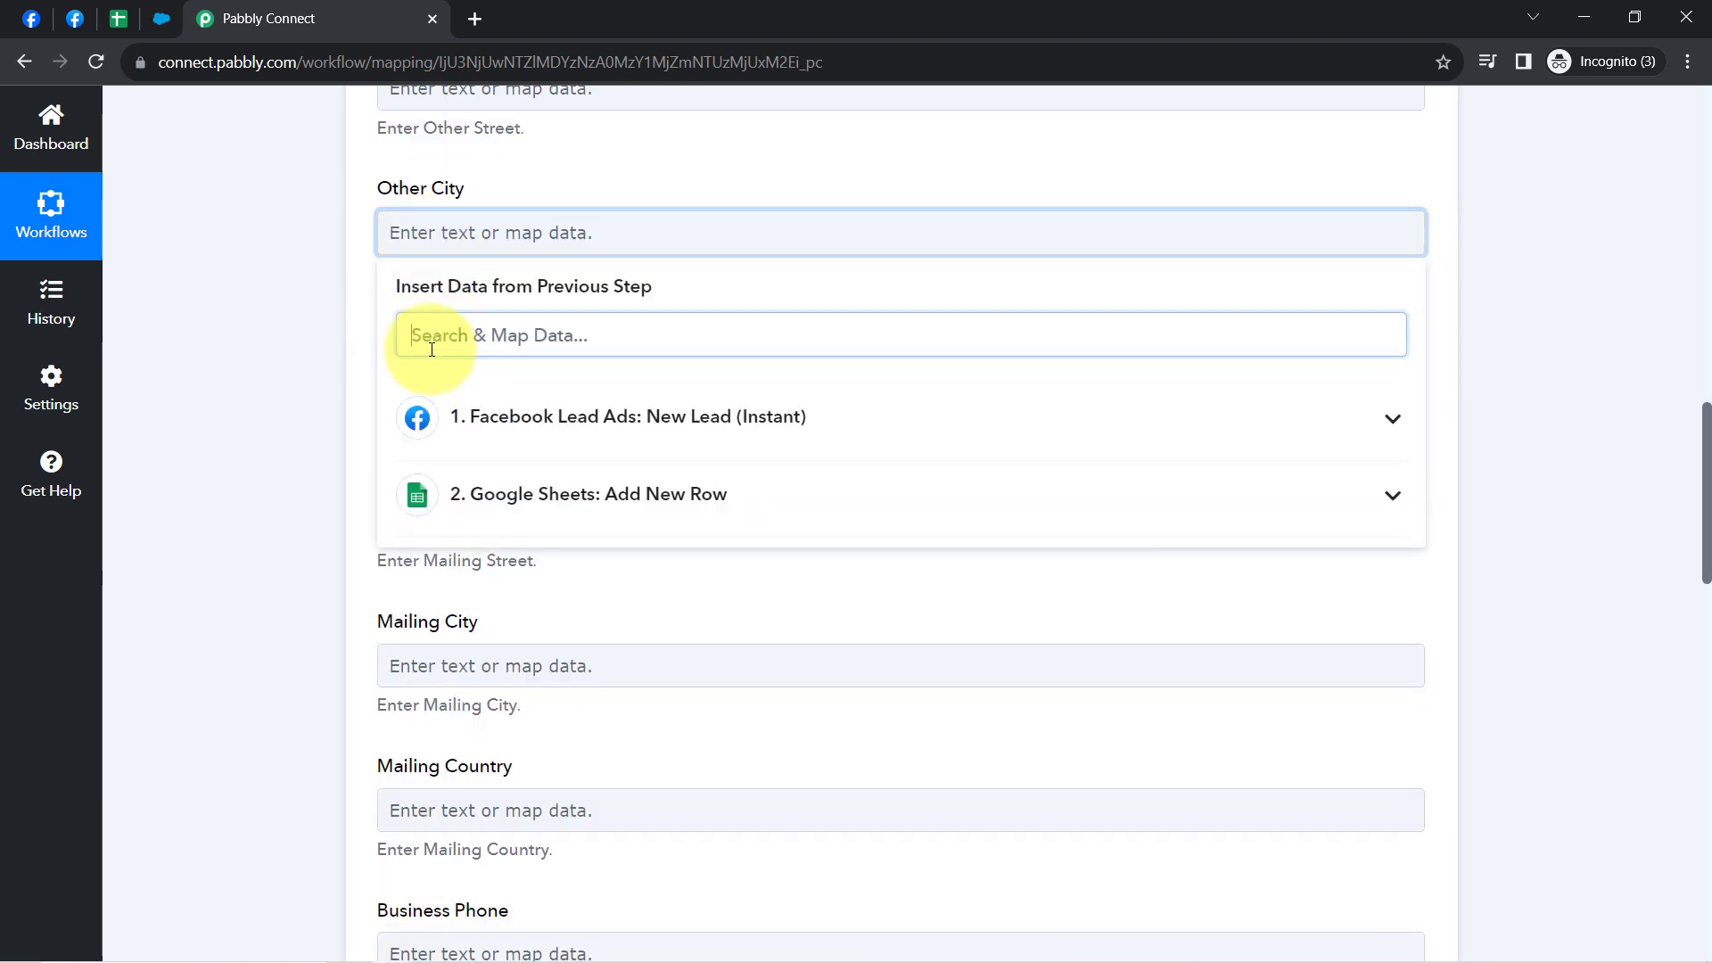
text(bho)
click(489, 484)
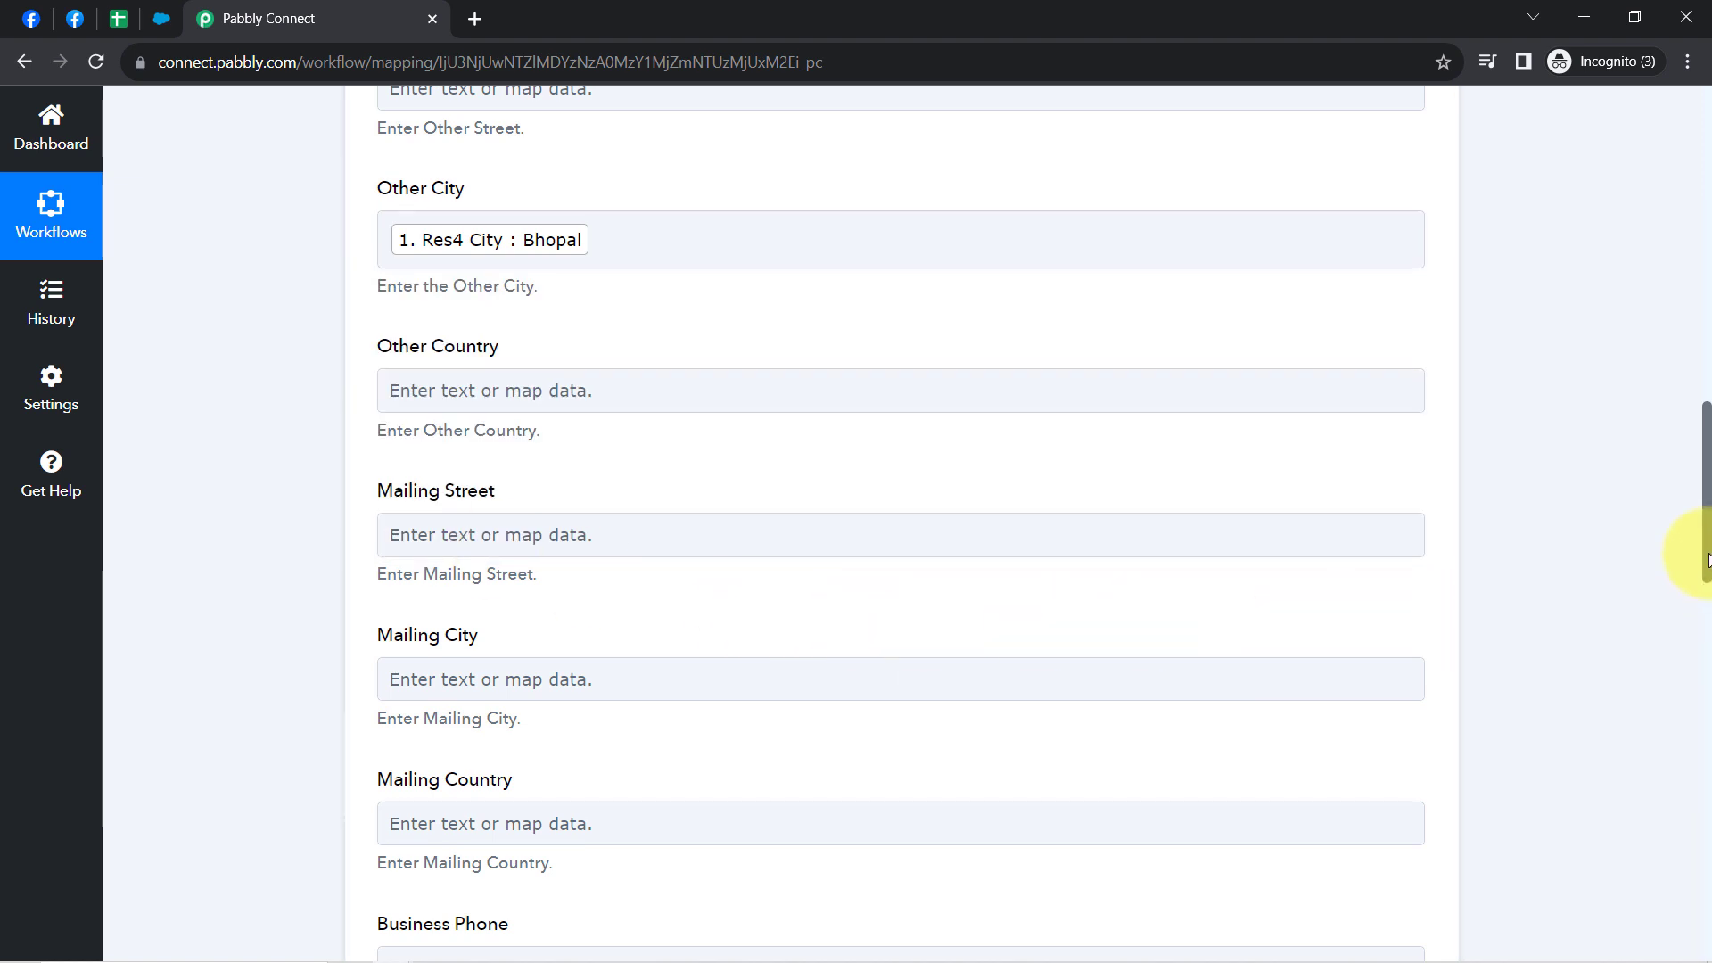
Search the lead data for the phone number and map the Business Phone field to the Res4 Phone Number value
drag(1705, 564, 1704, 711)
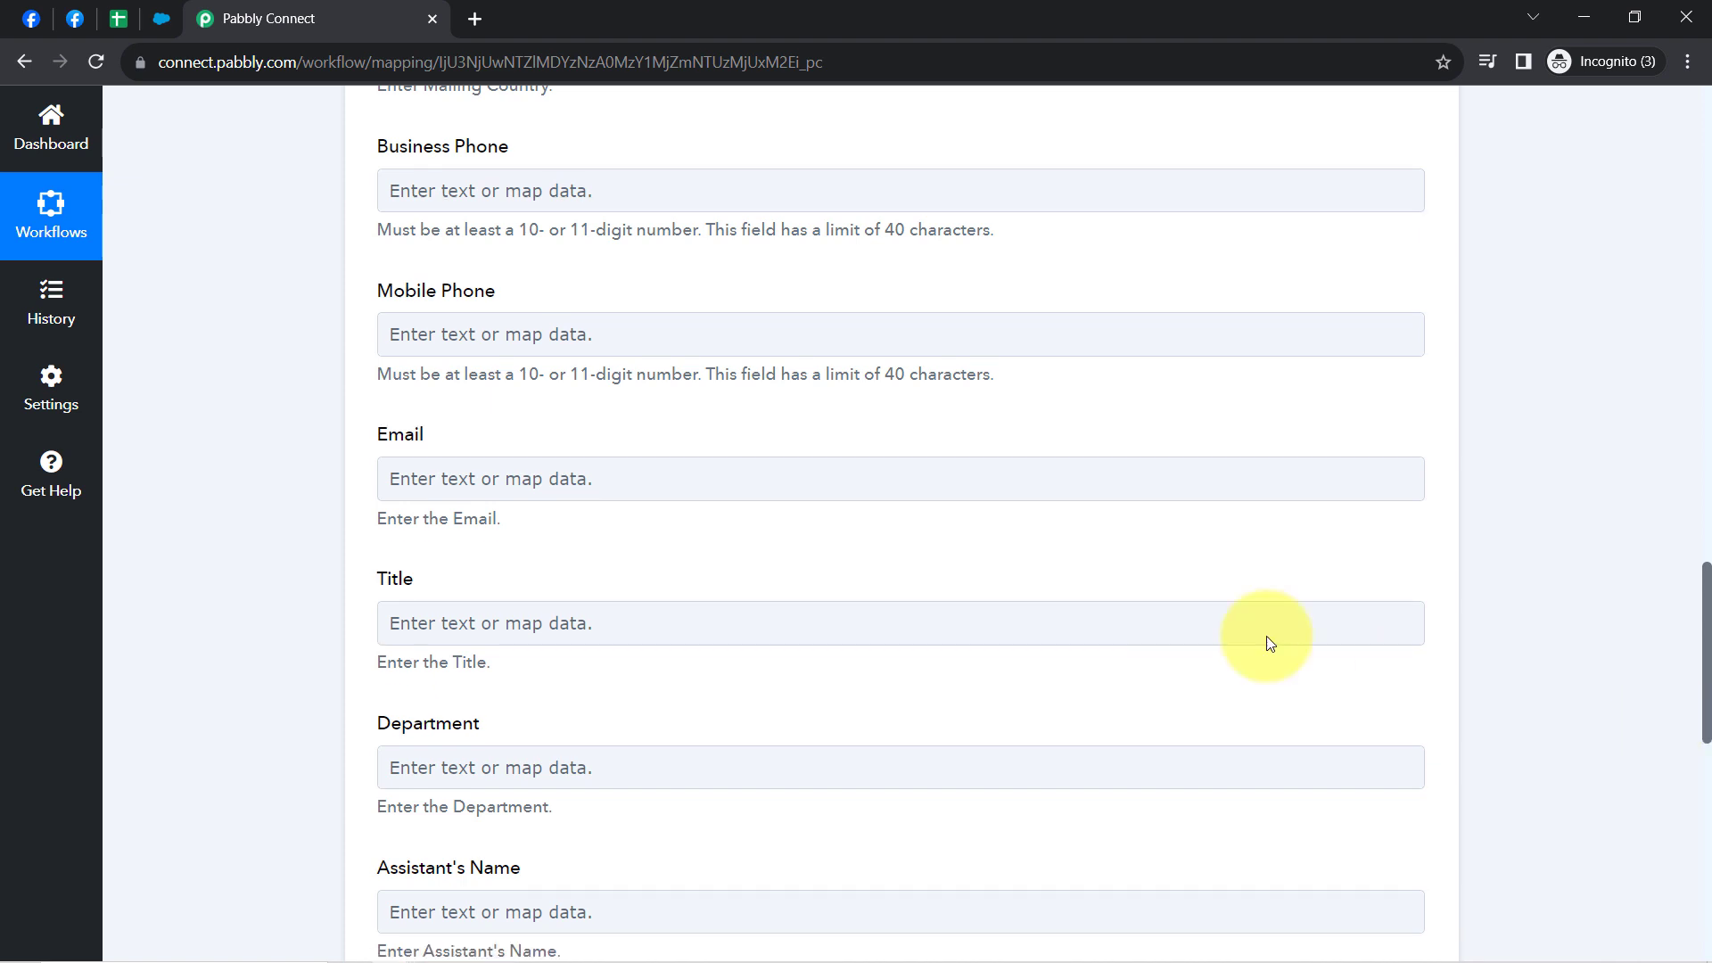
click(456, 284)
click(410, 187)
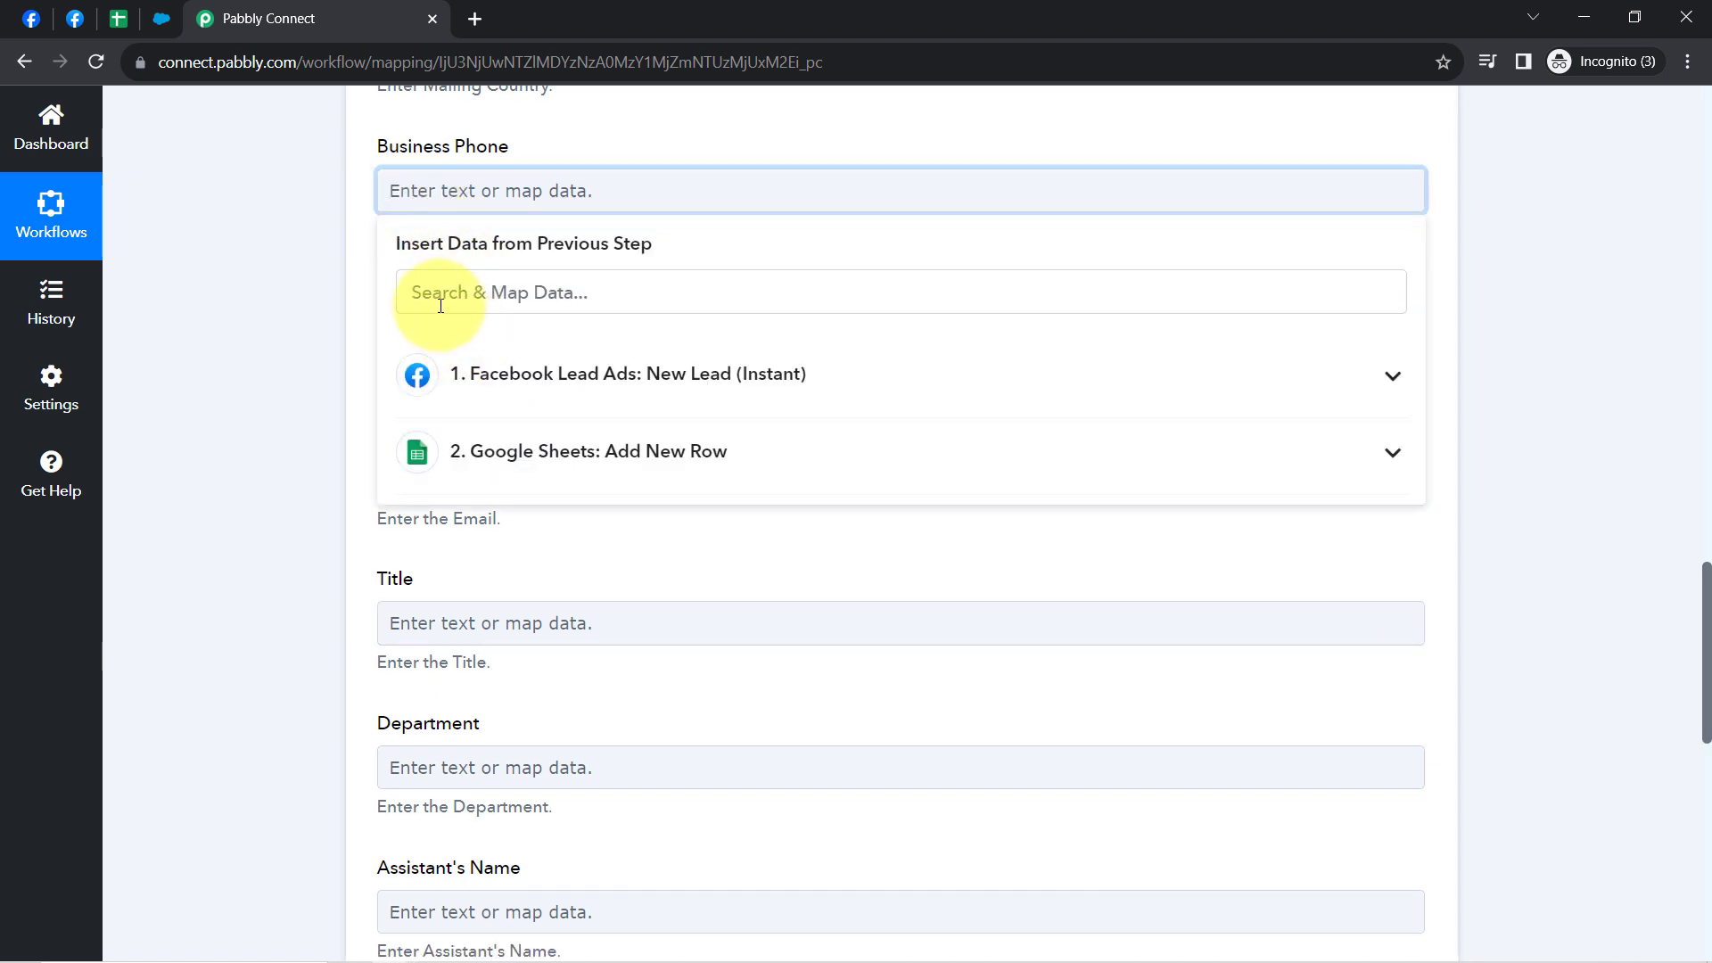
click(438, 303)
text(96)
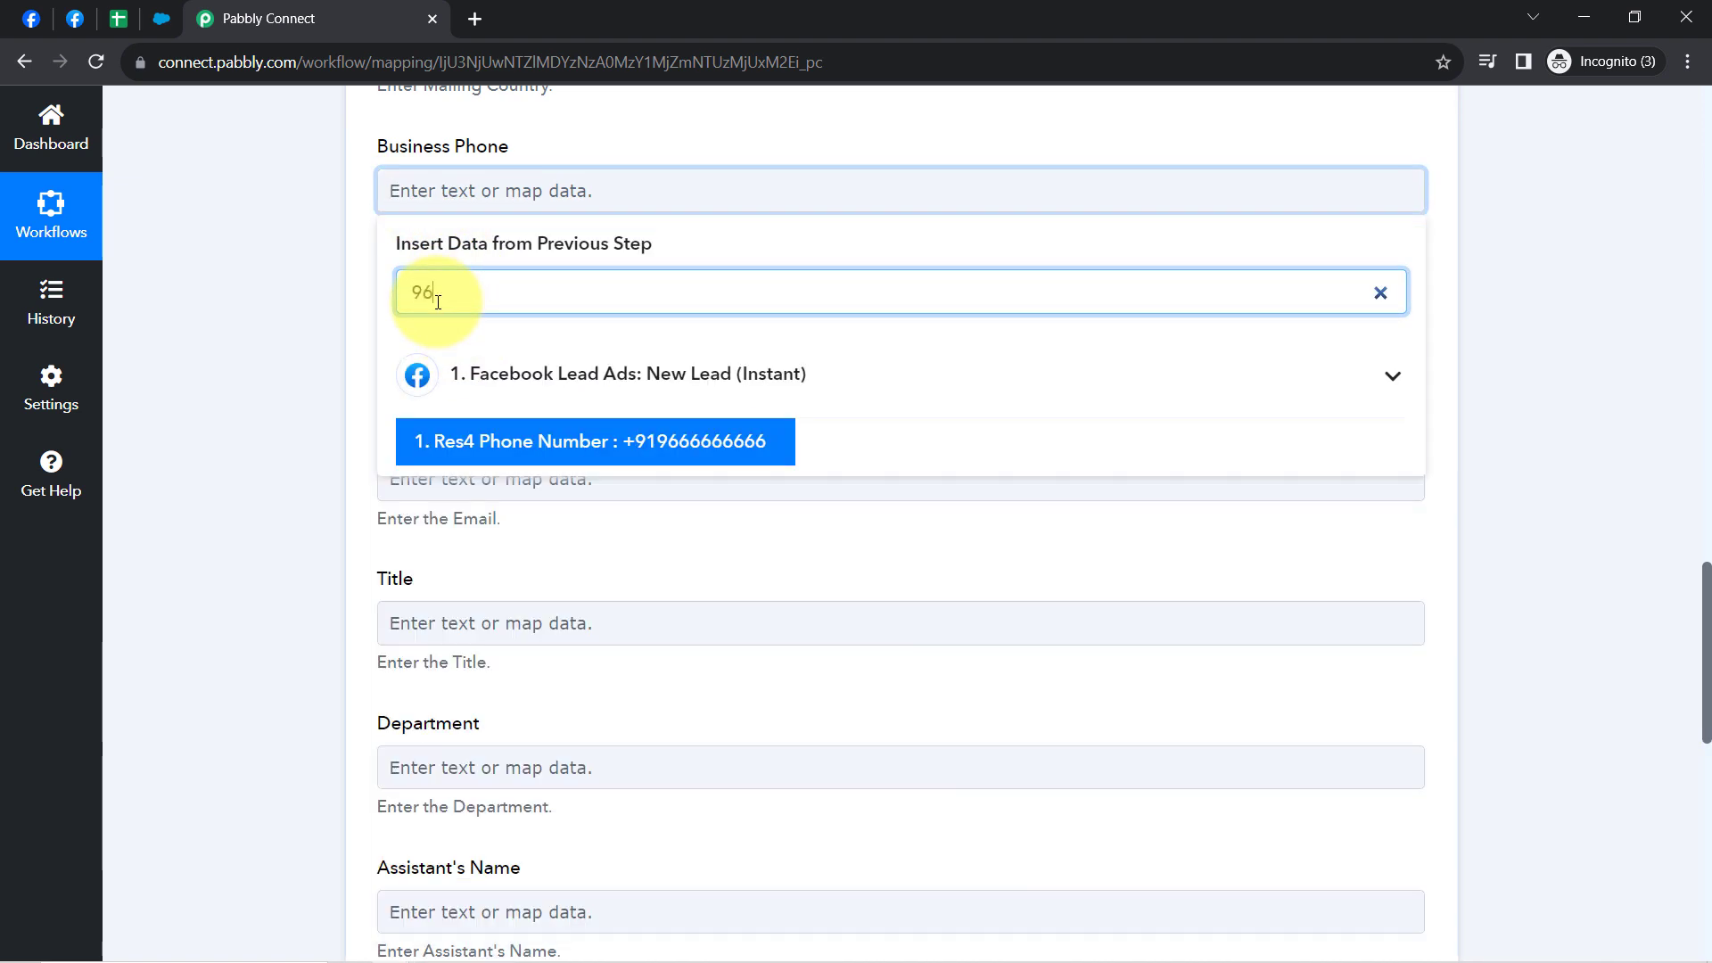
click(439, 440)
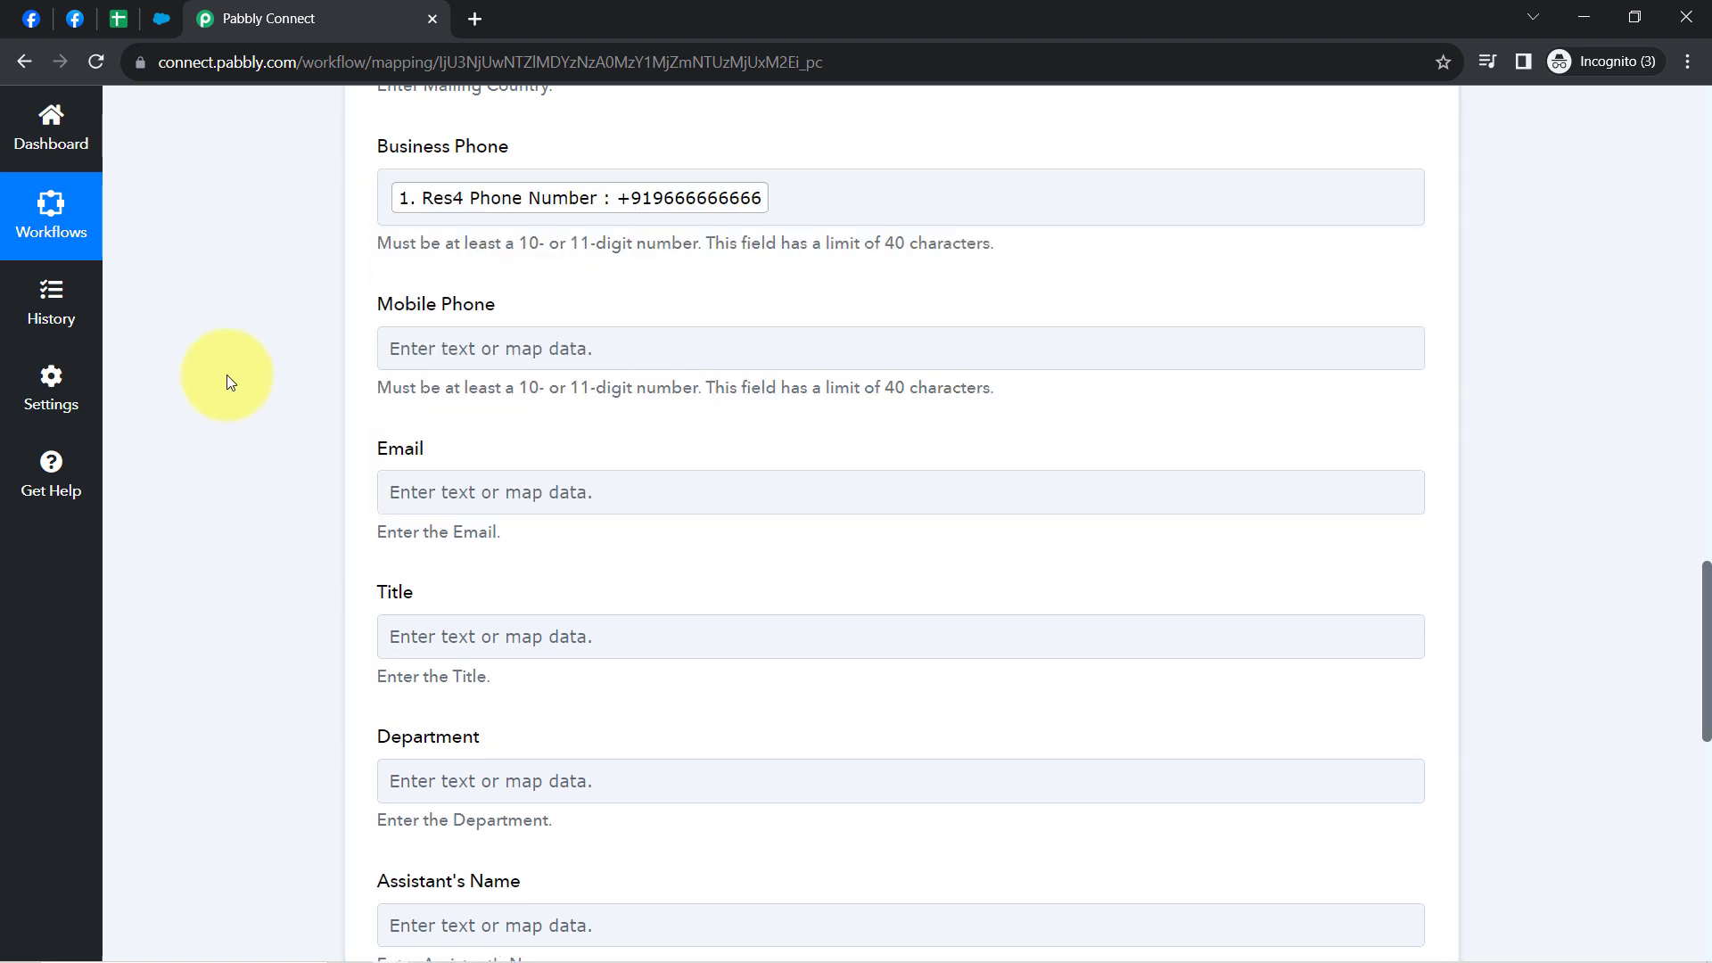
Search the lead data for "@" and map the contact's Email field to the Res4 Email value, leaving Mobile Phone empty
click(451, 343)
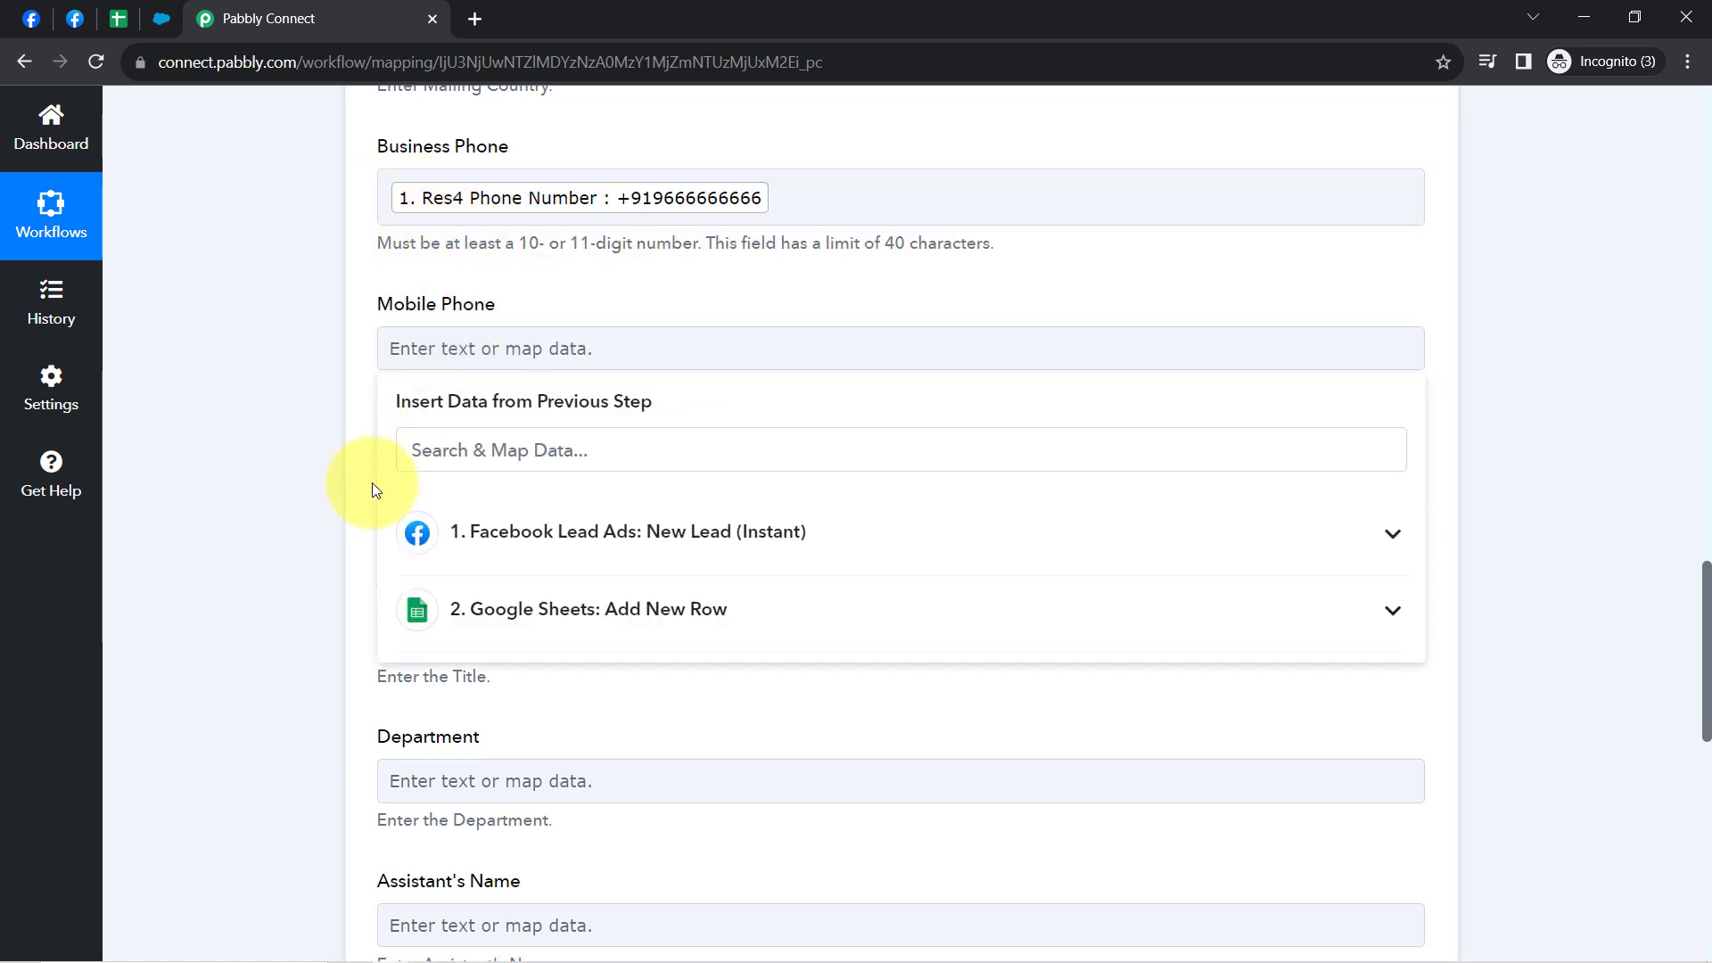
click(435, 487)
click(410, 592)
text(@)
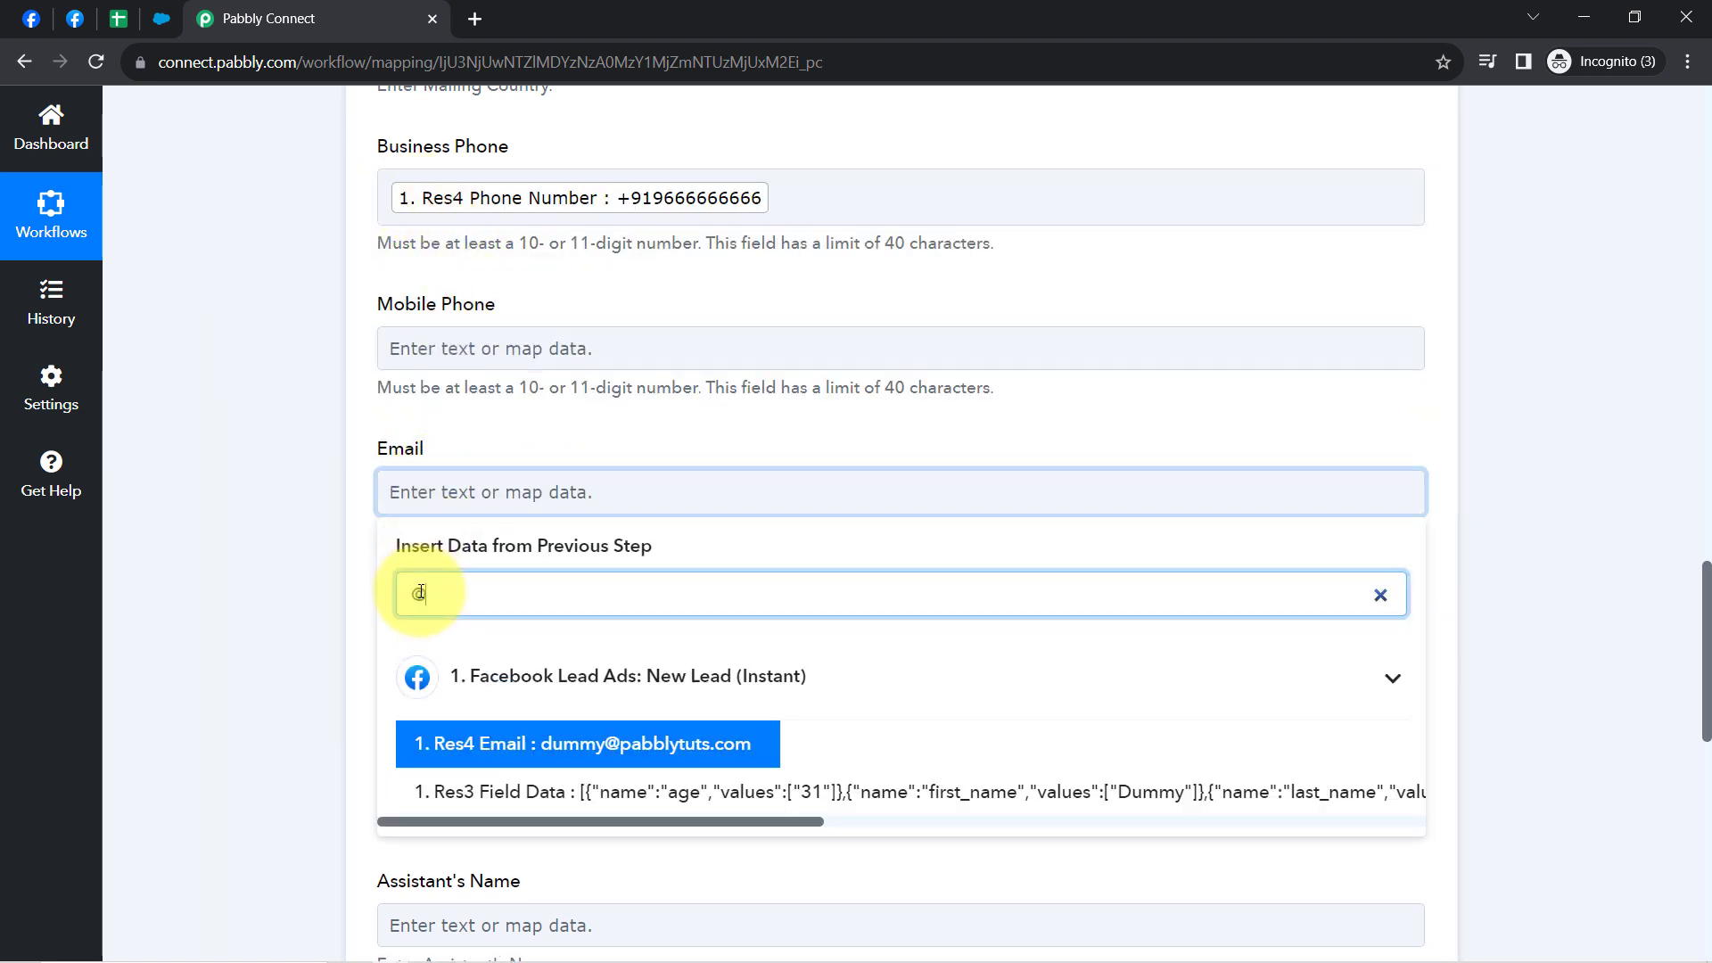
click(475, 732)
click(321, 696)
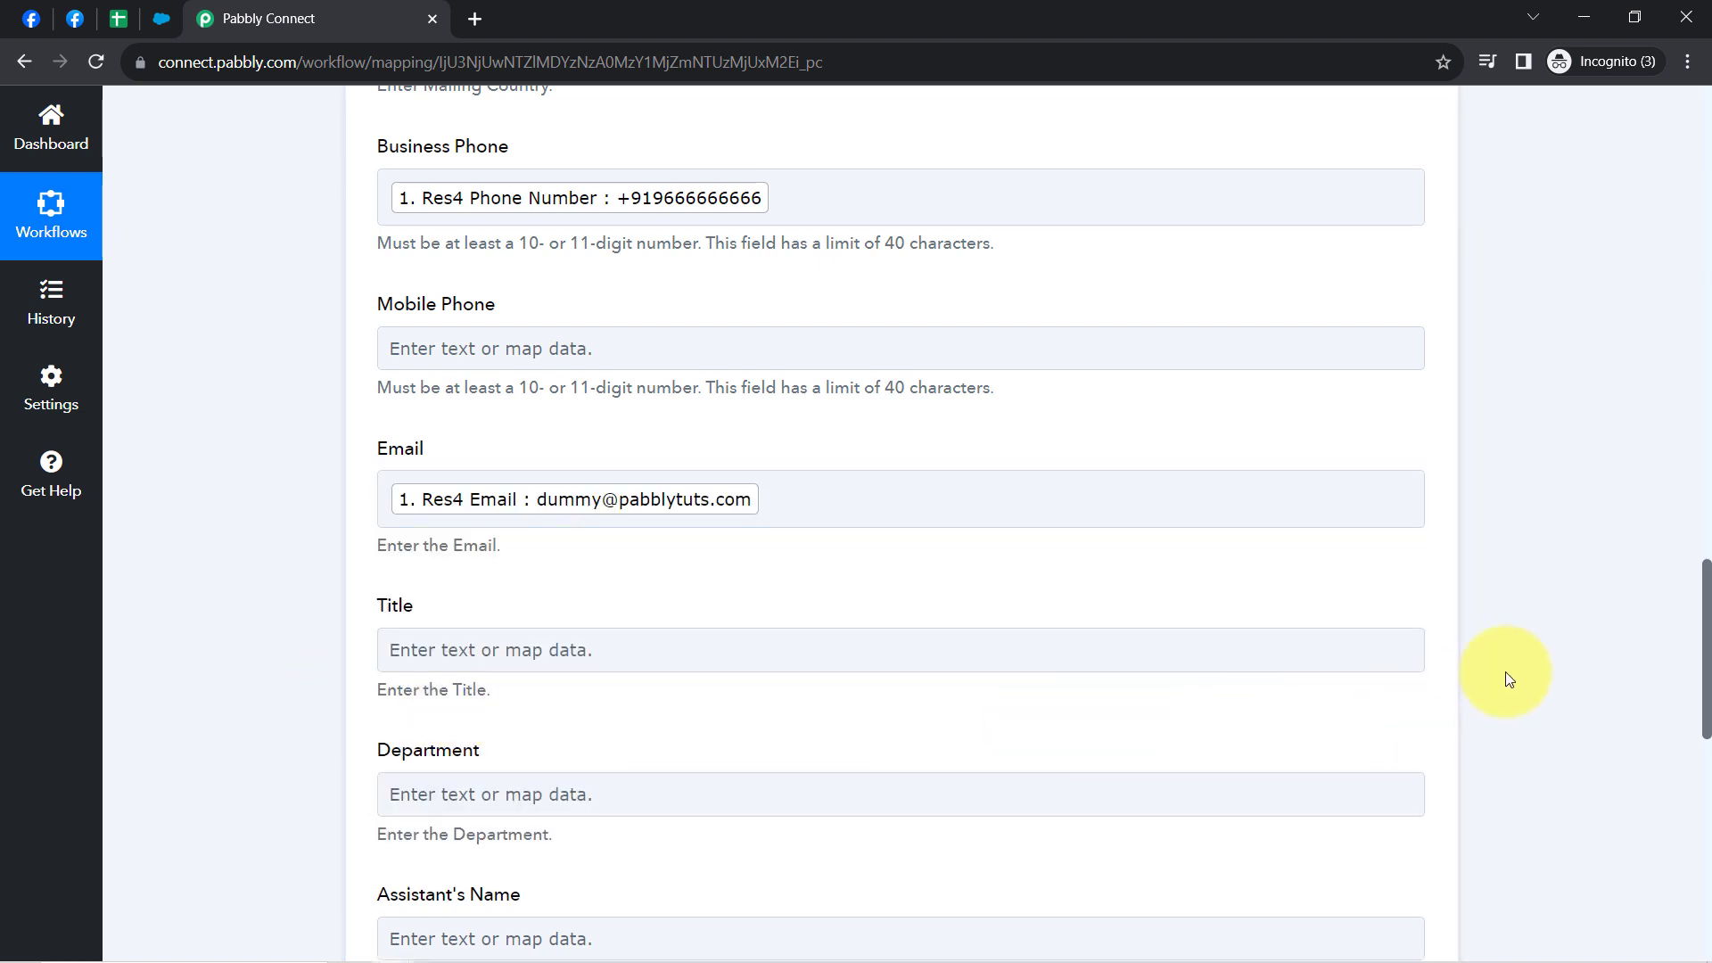
Set the Lead Source of the Salesforce contact to Other
drag(1705, 635, 1706, 801)
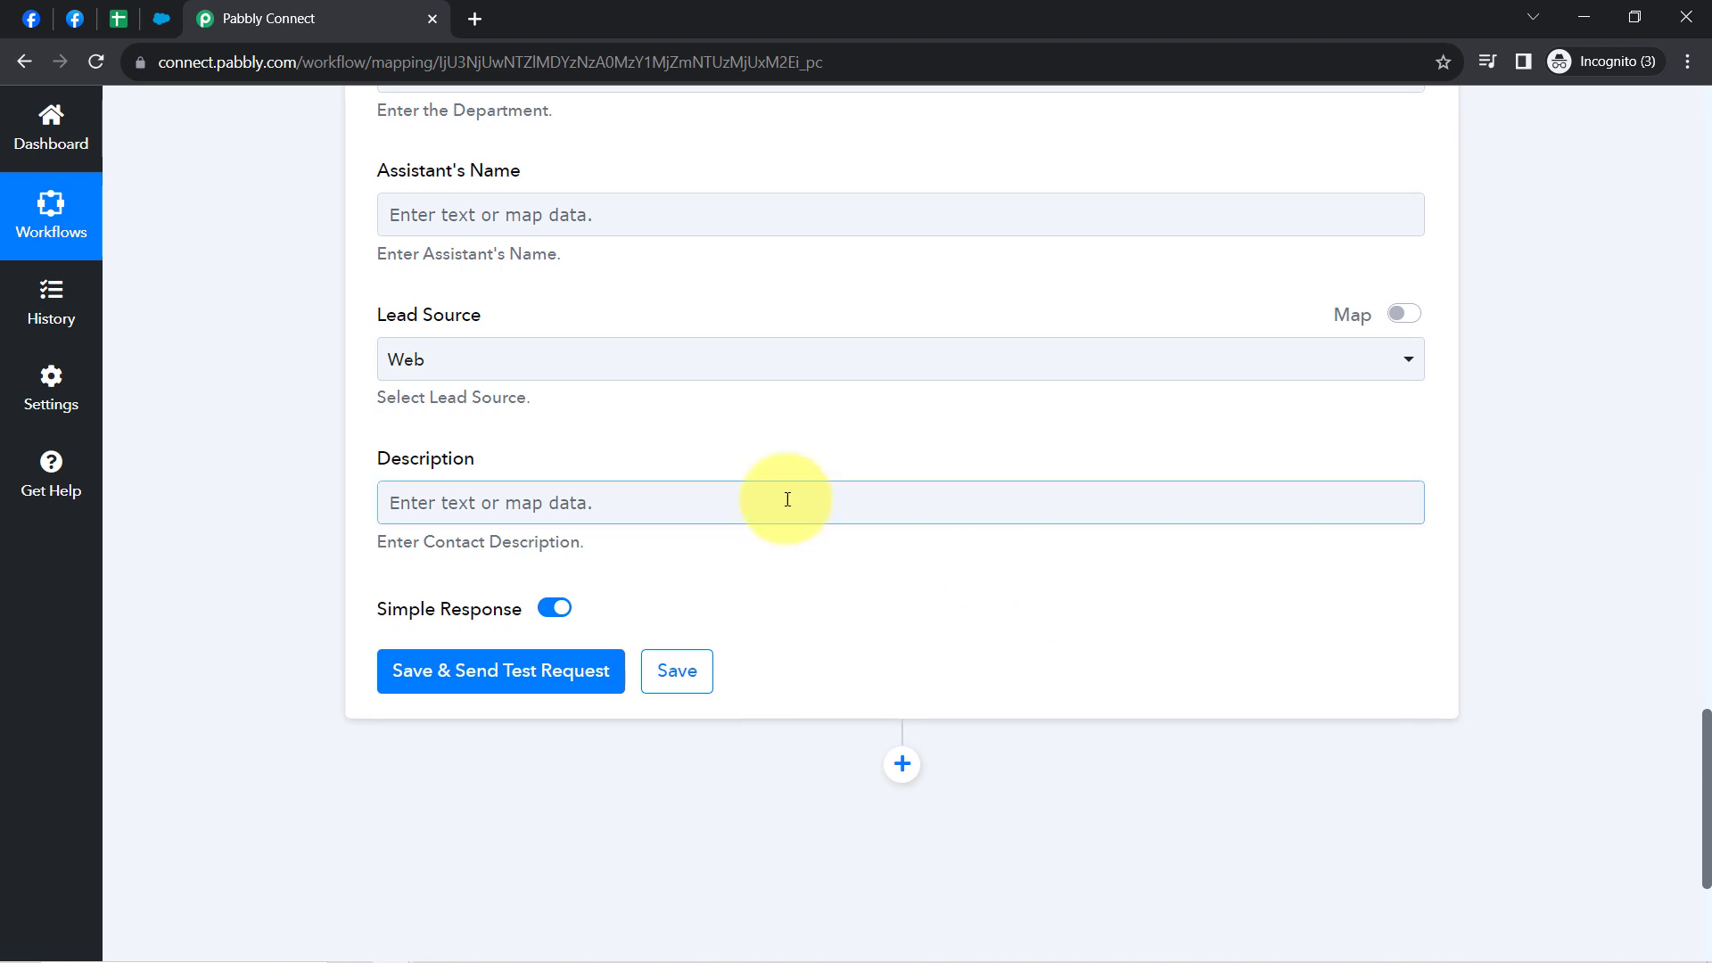
click(440, 369)
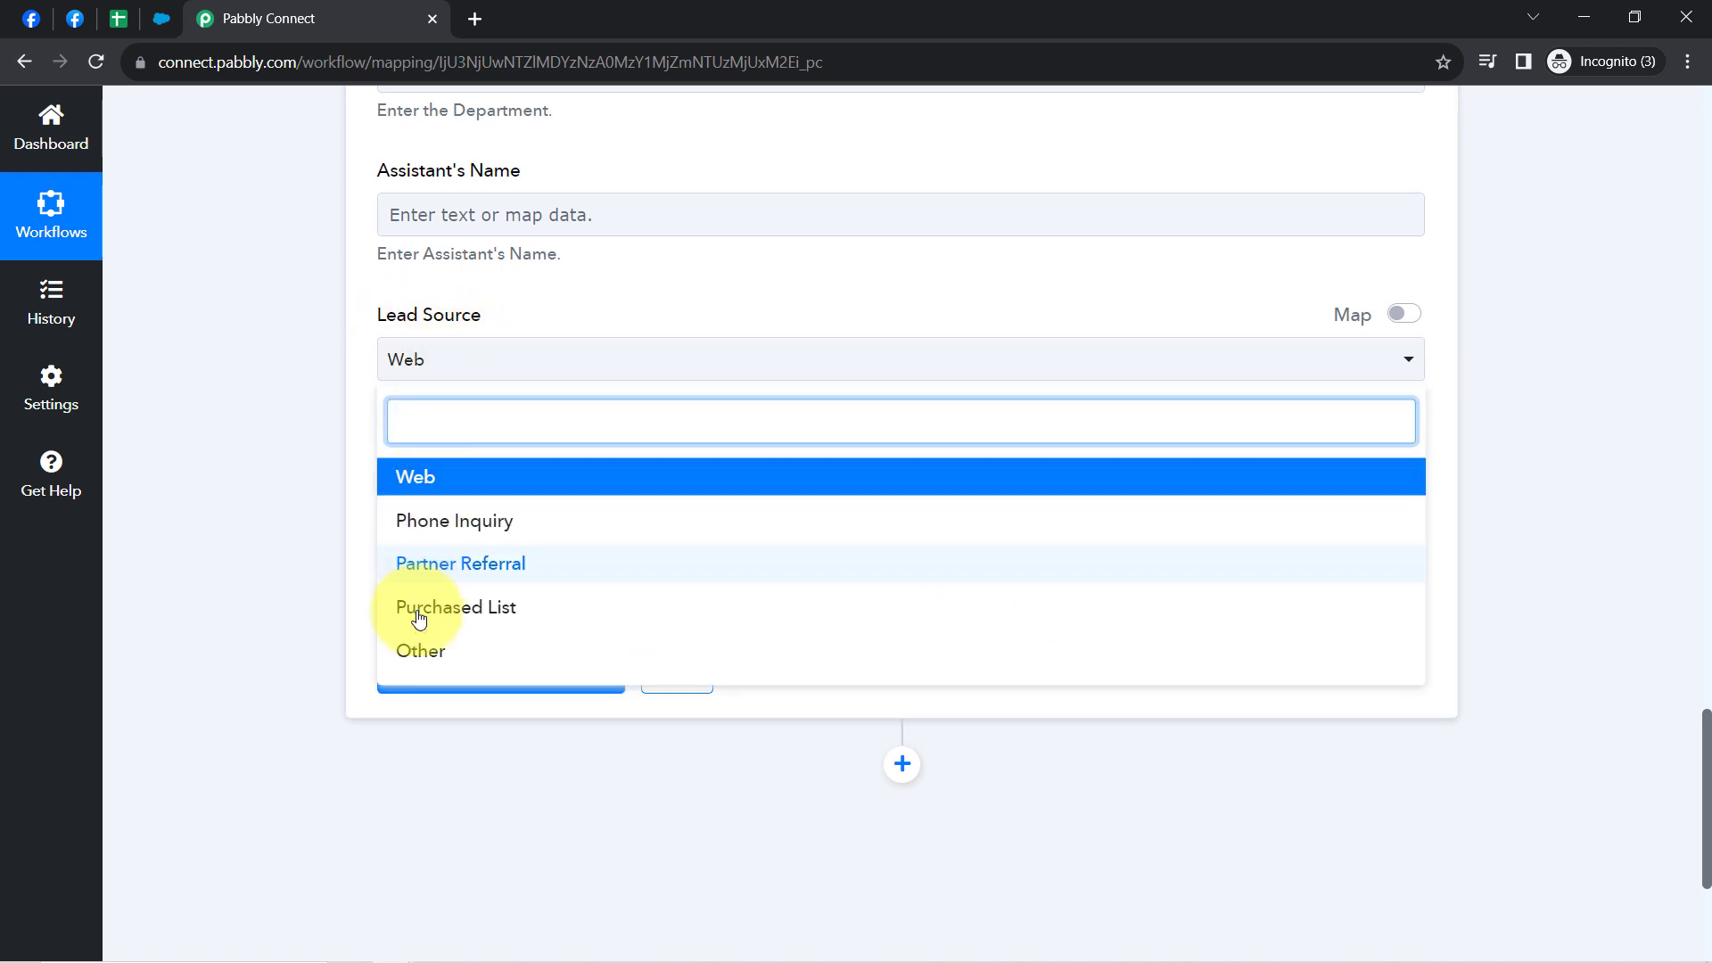
click(416, 649)
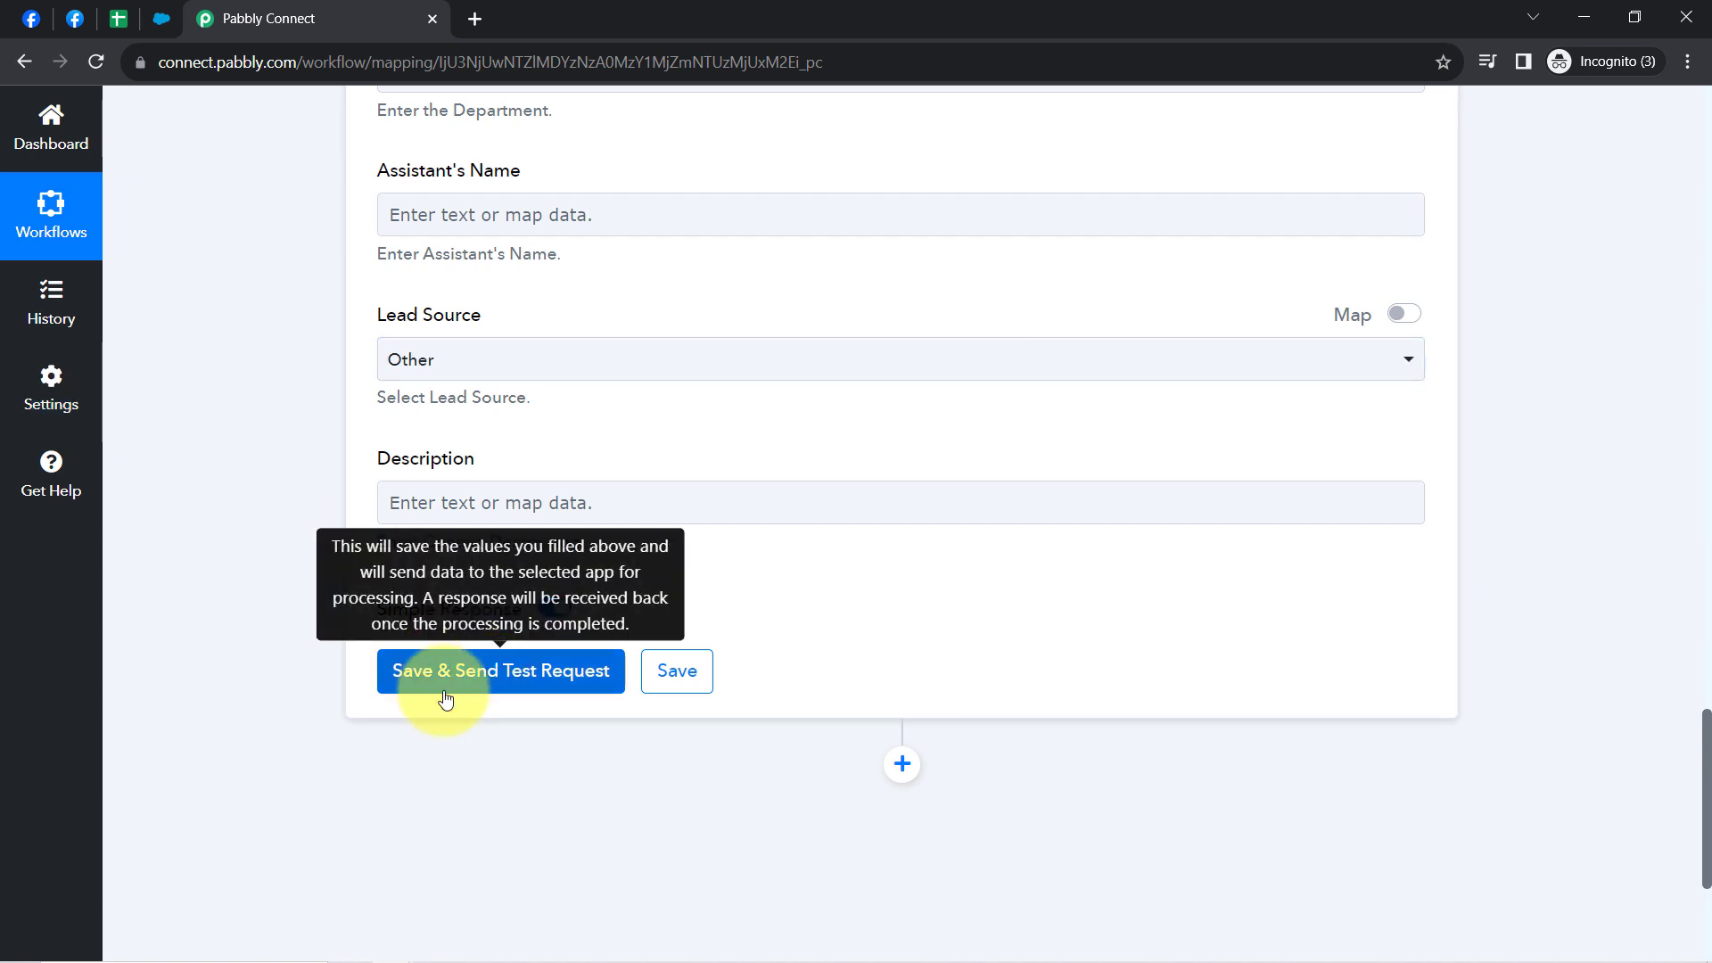
Check the existing contacts in Salesforce, and save the Create Contact action and send its test request in Pabbly Connect
click(158, 20)
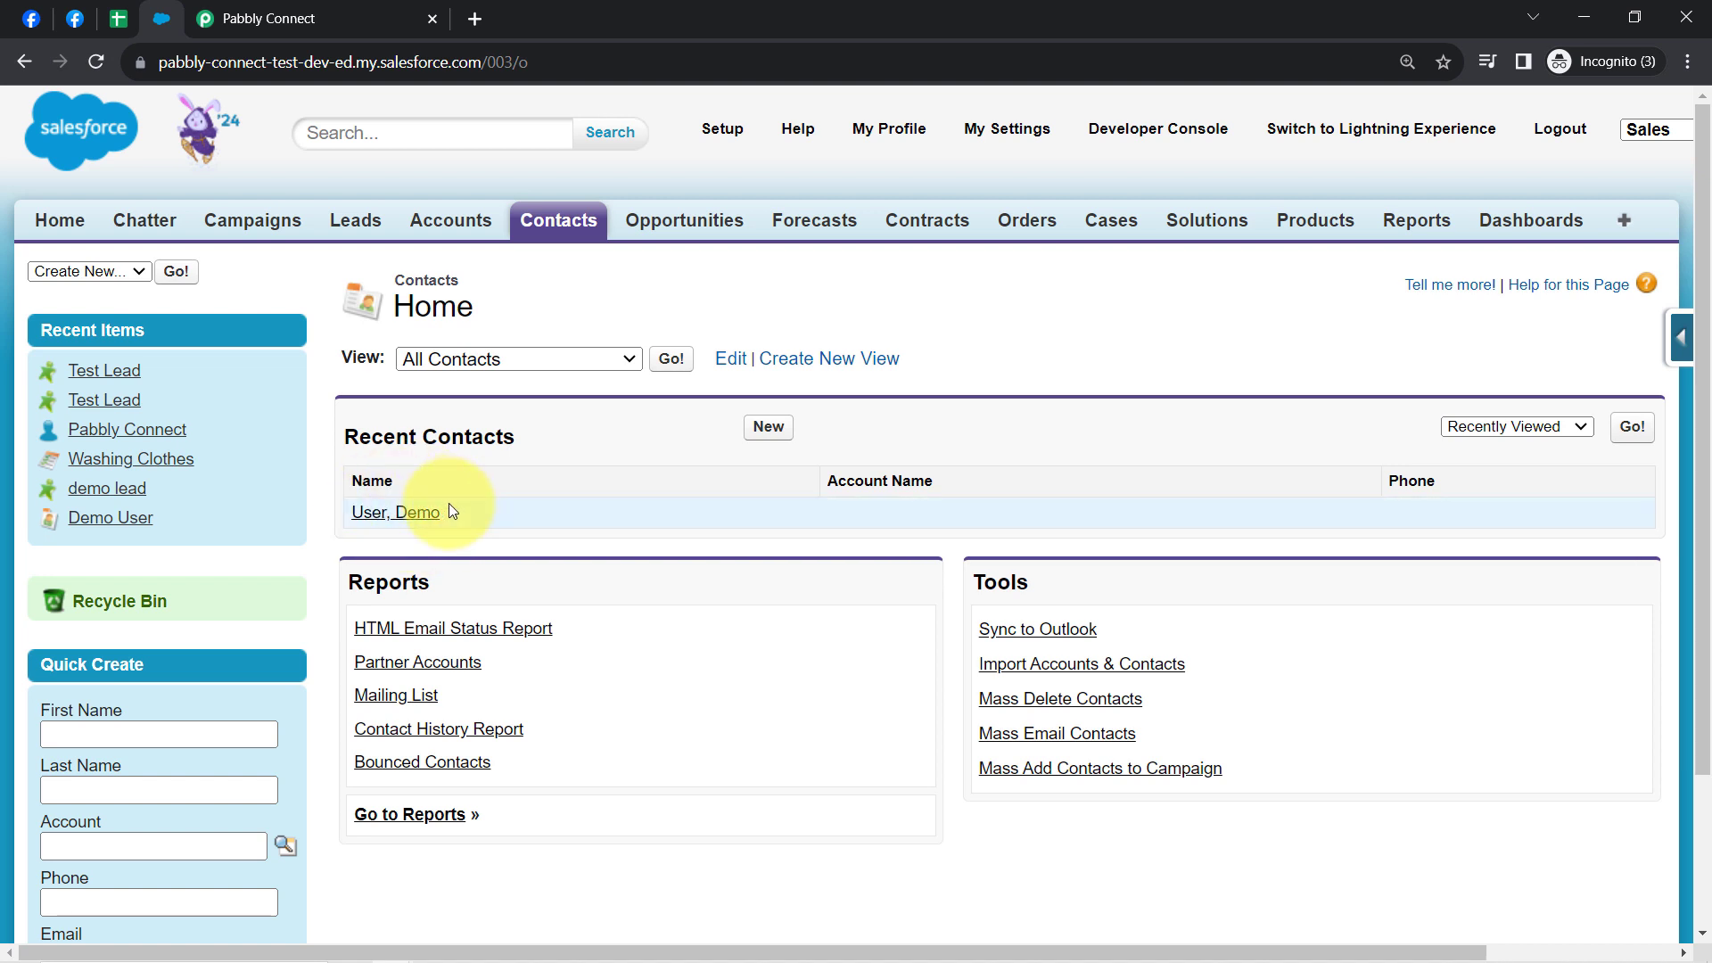
click(320, 7)
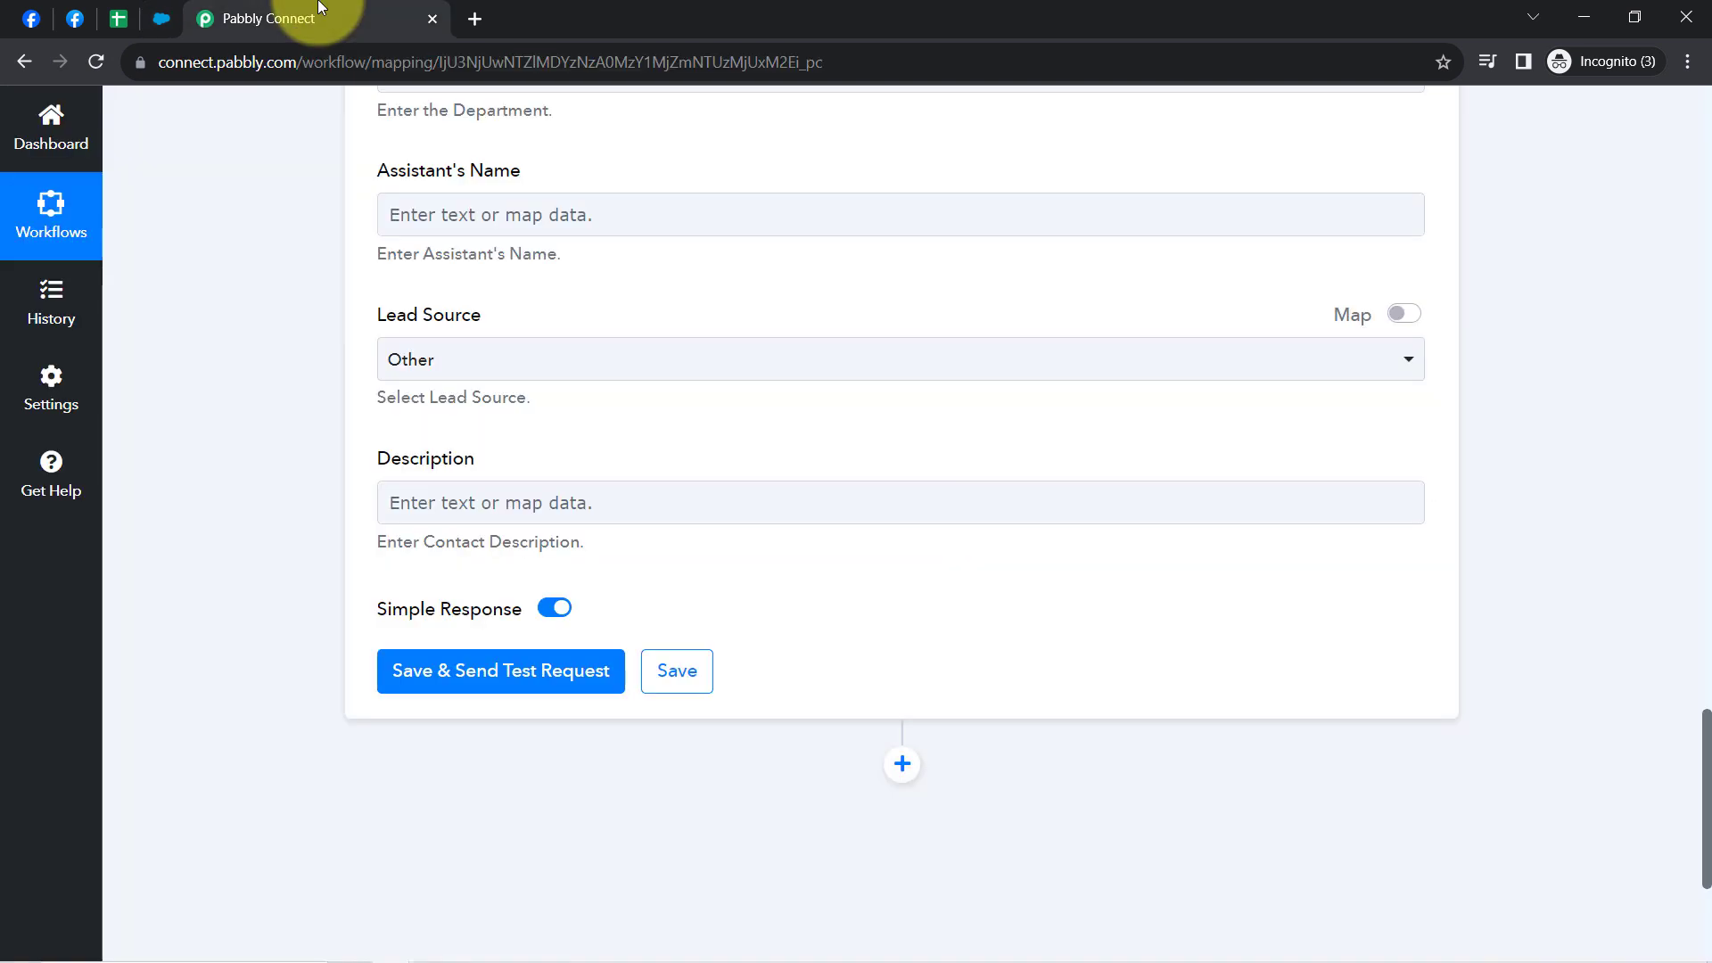
click(448, 685)
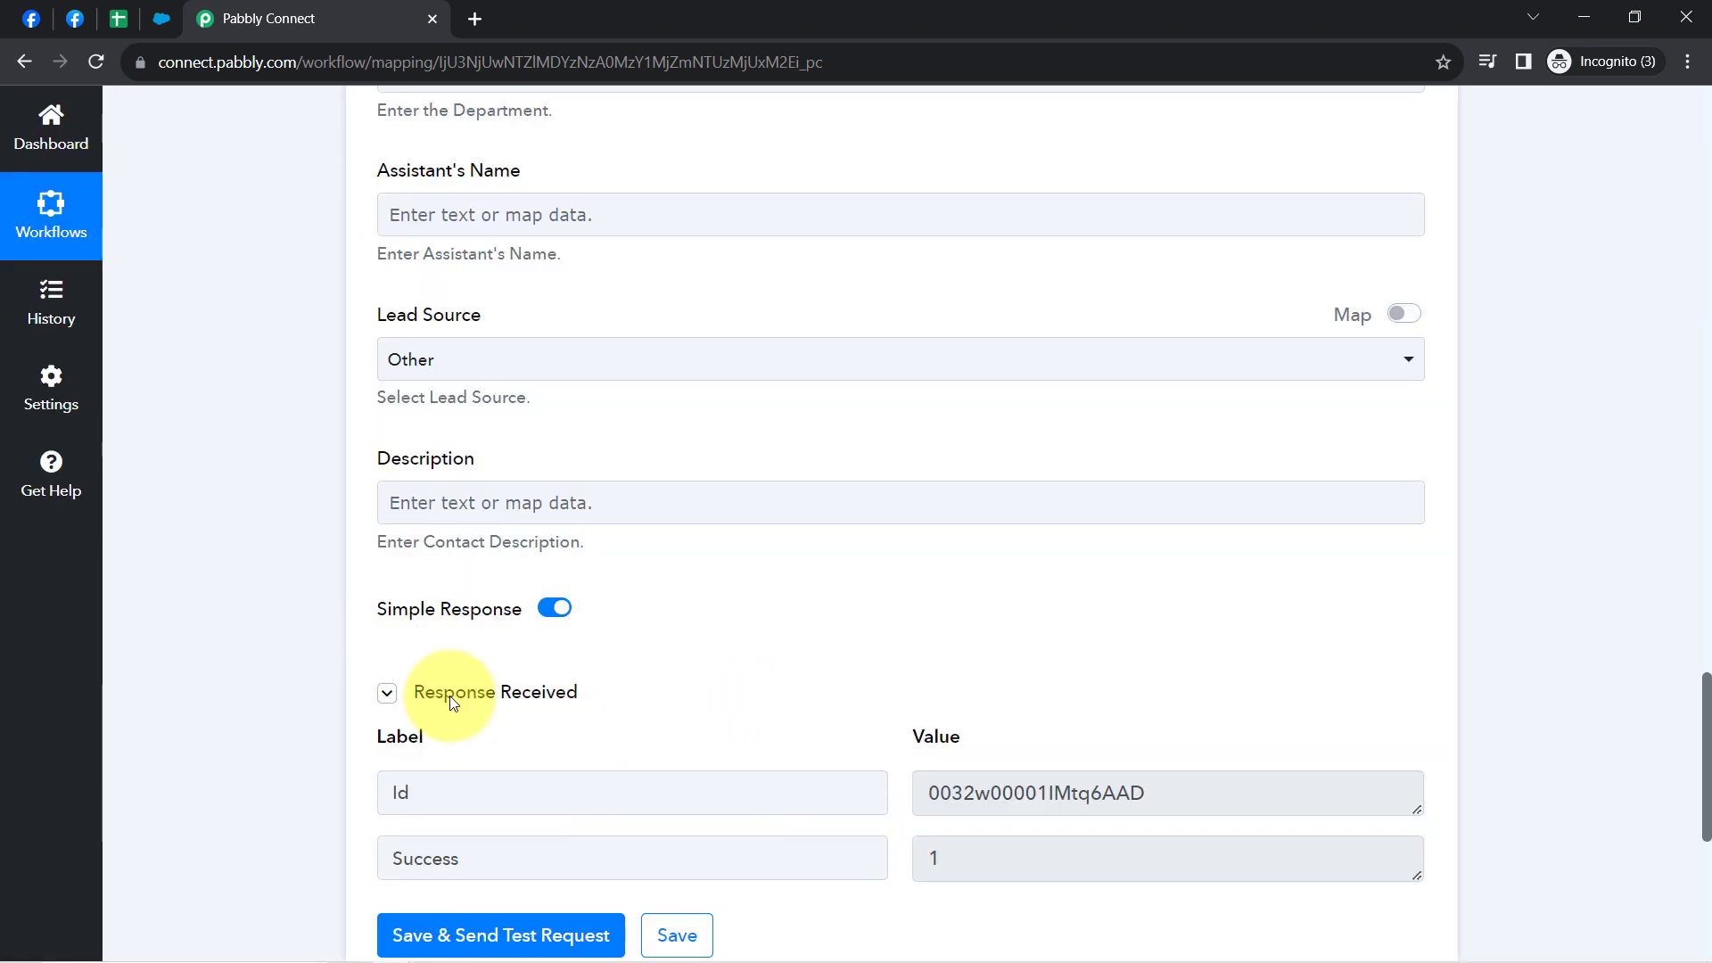
Reload the Salesforce contacts page, open the newly added contact, and examine its name and contact details
click(161, 18)
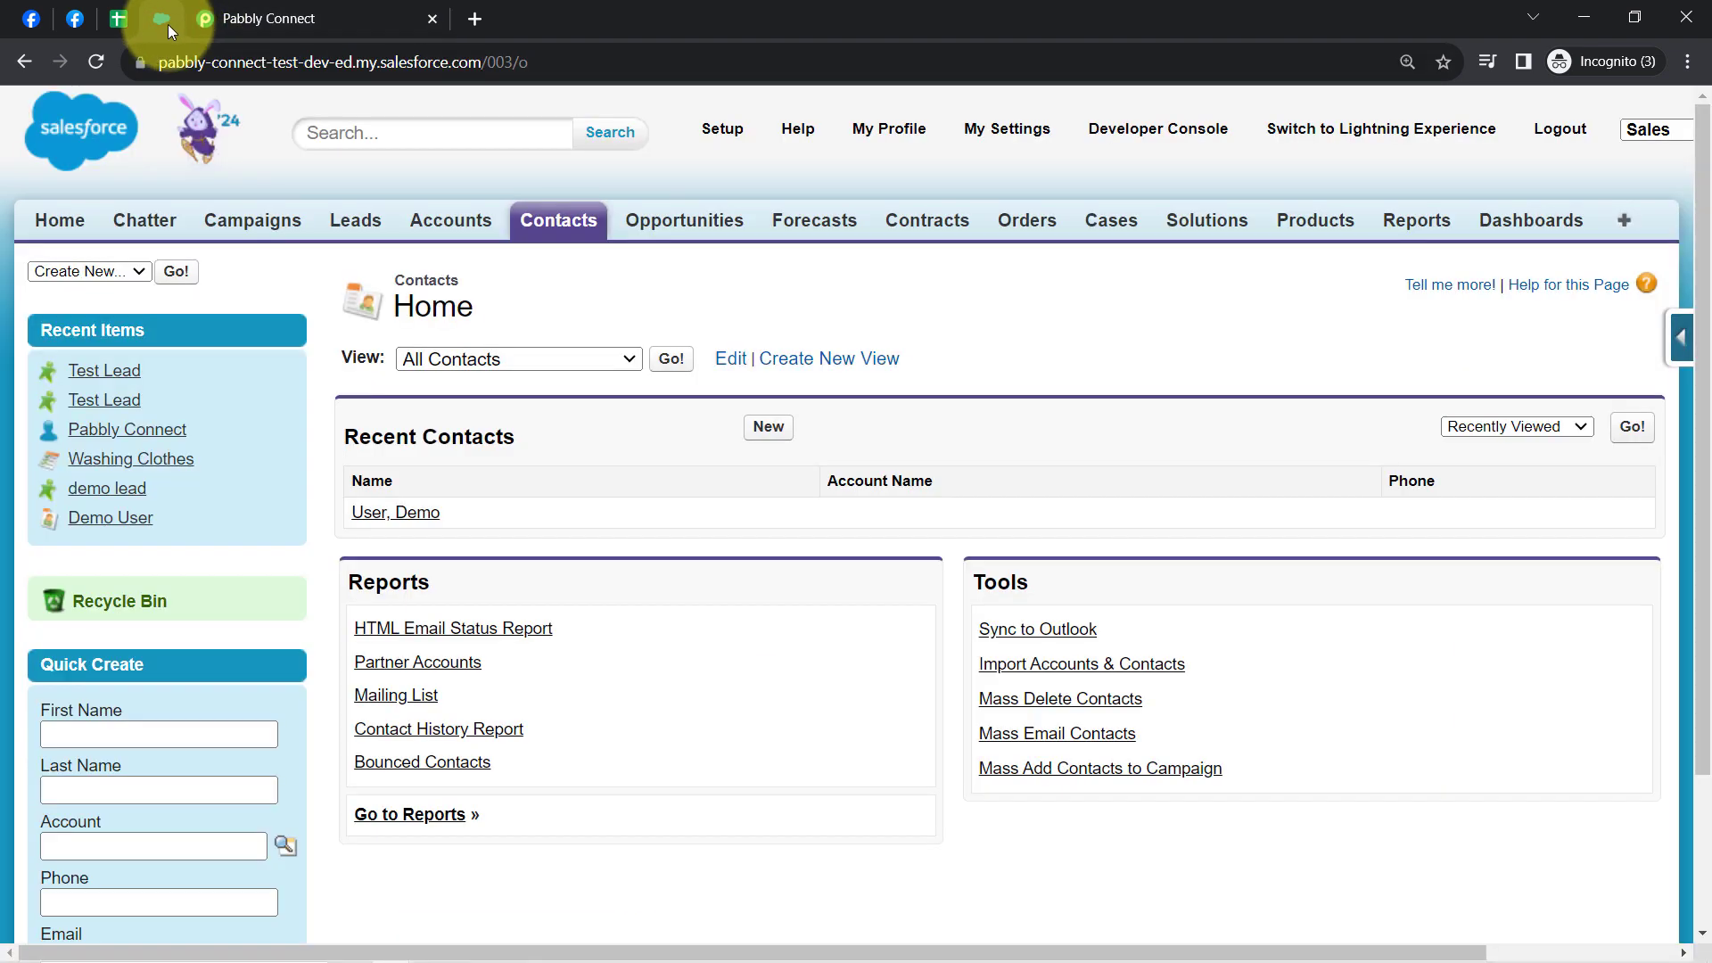
click(98, 67)
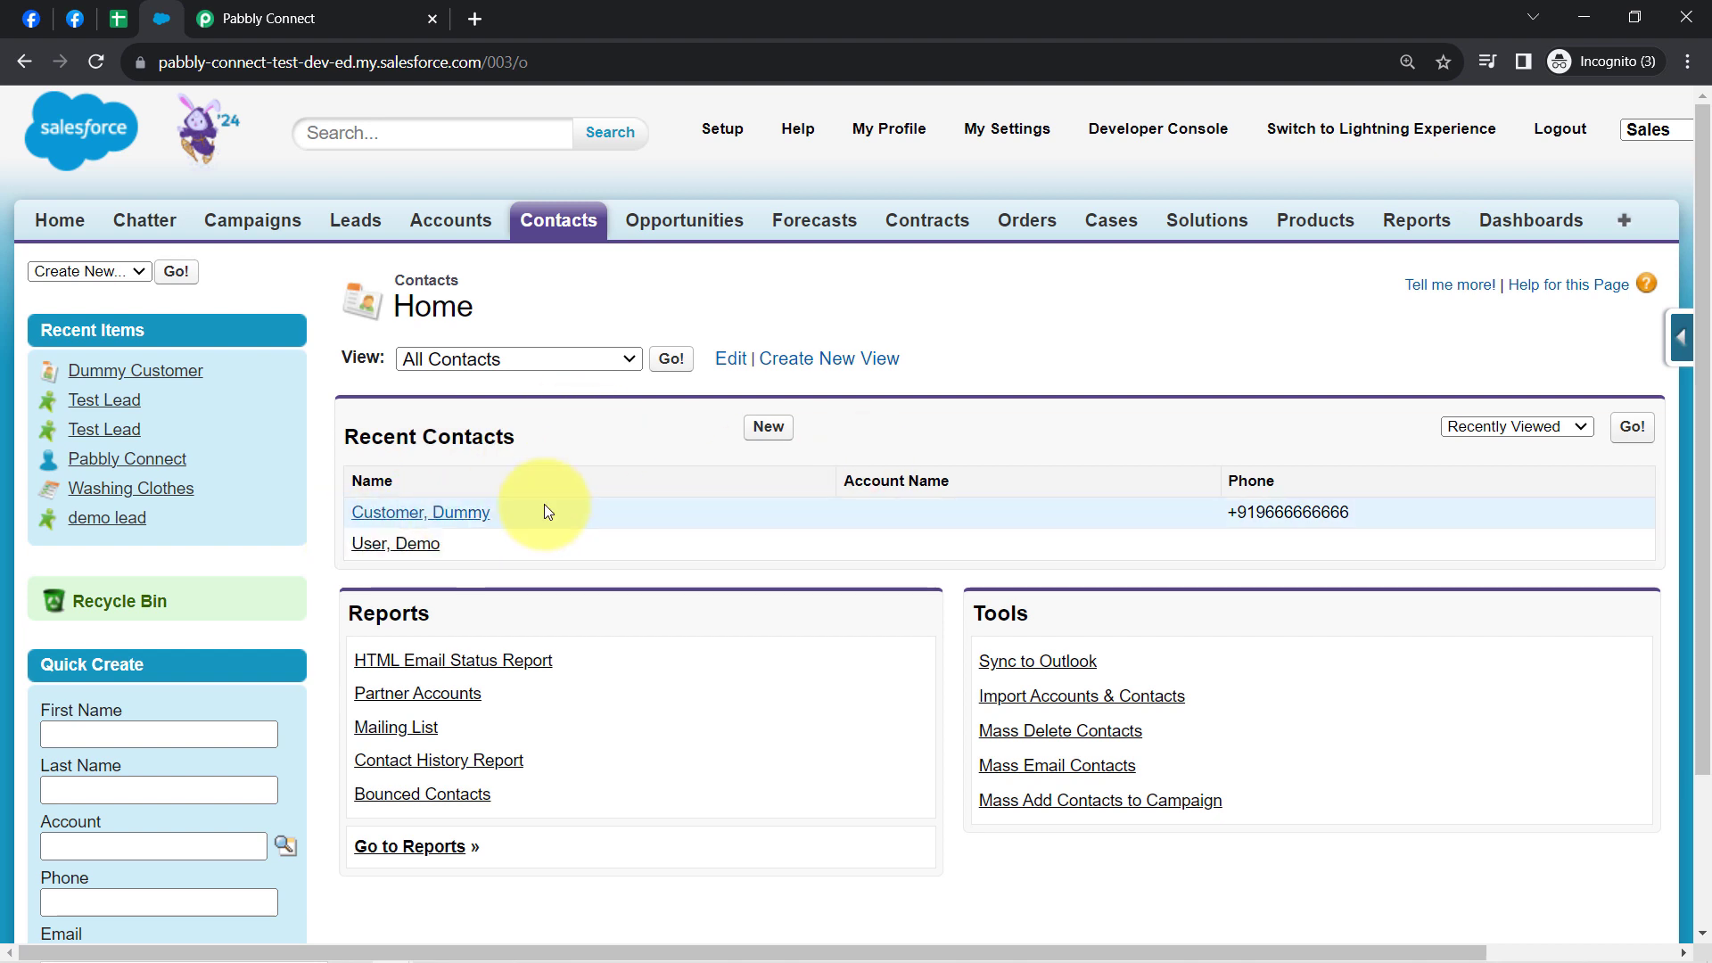
click(423, 515)
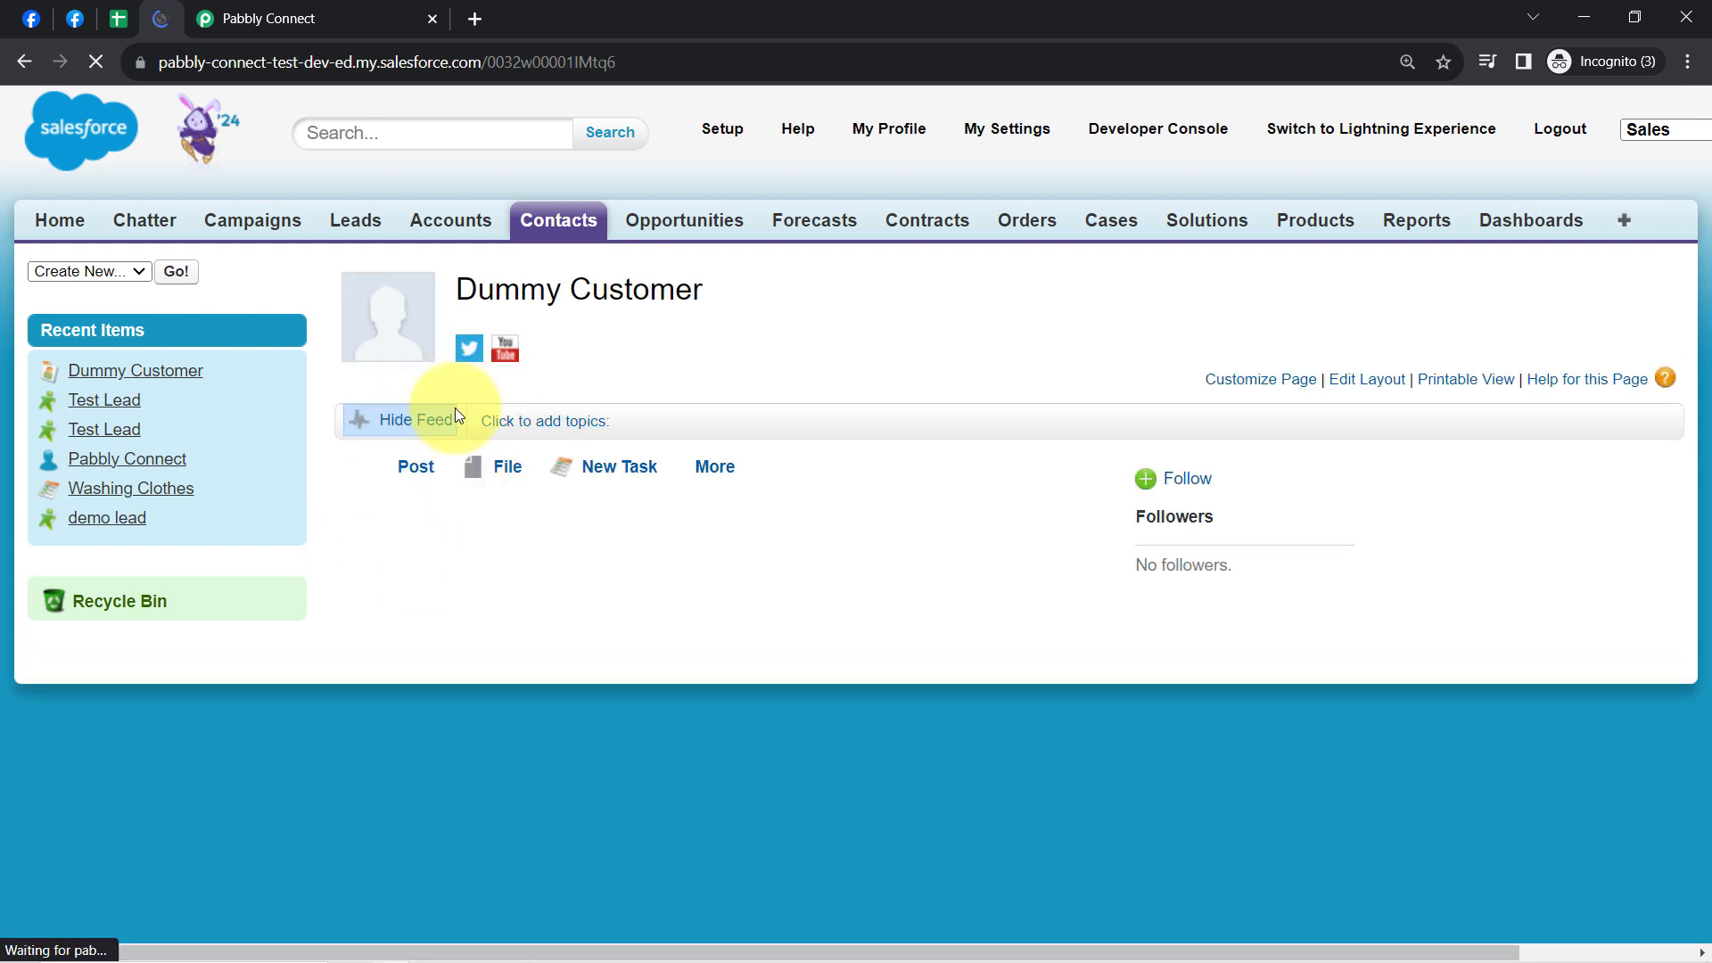
drag(479, 292, 692, 289)
drag(1707, 283, 1706, 462)
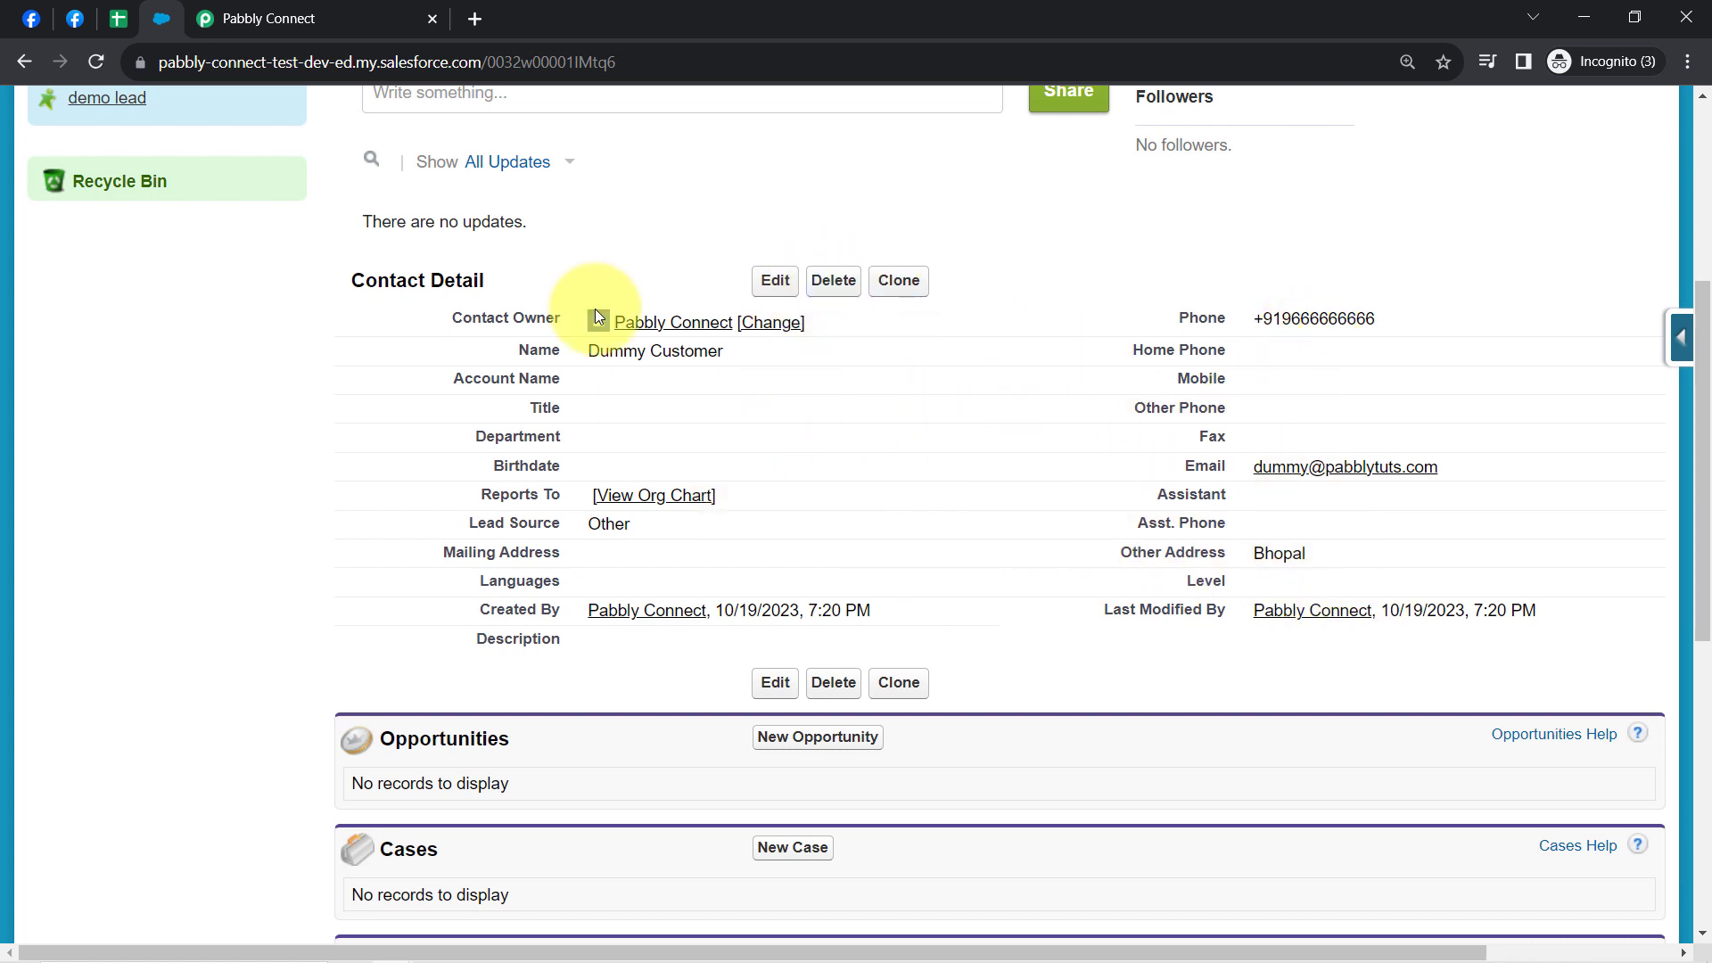
Return to the Pabbly Connect workflow and collapse the Salesforce Create Contact action
click(266, 7)
drag(1705, 691, 1690, 32)
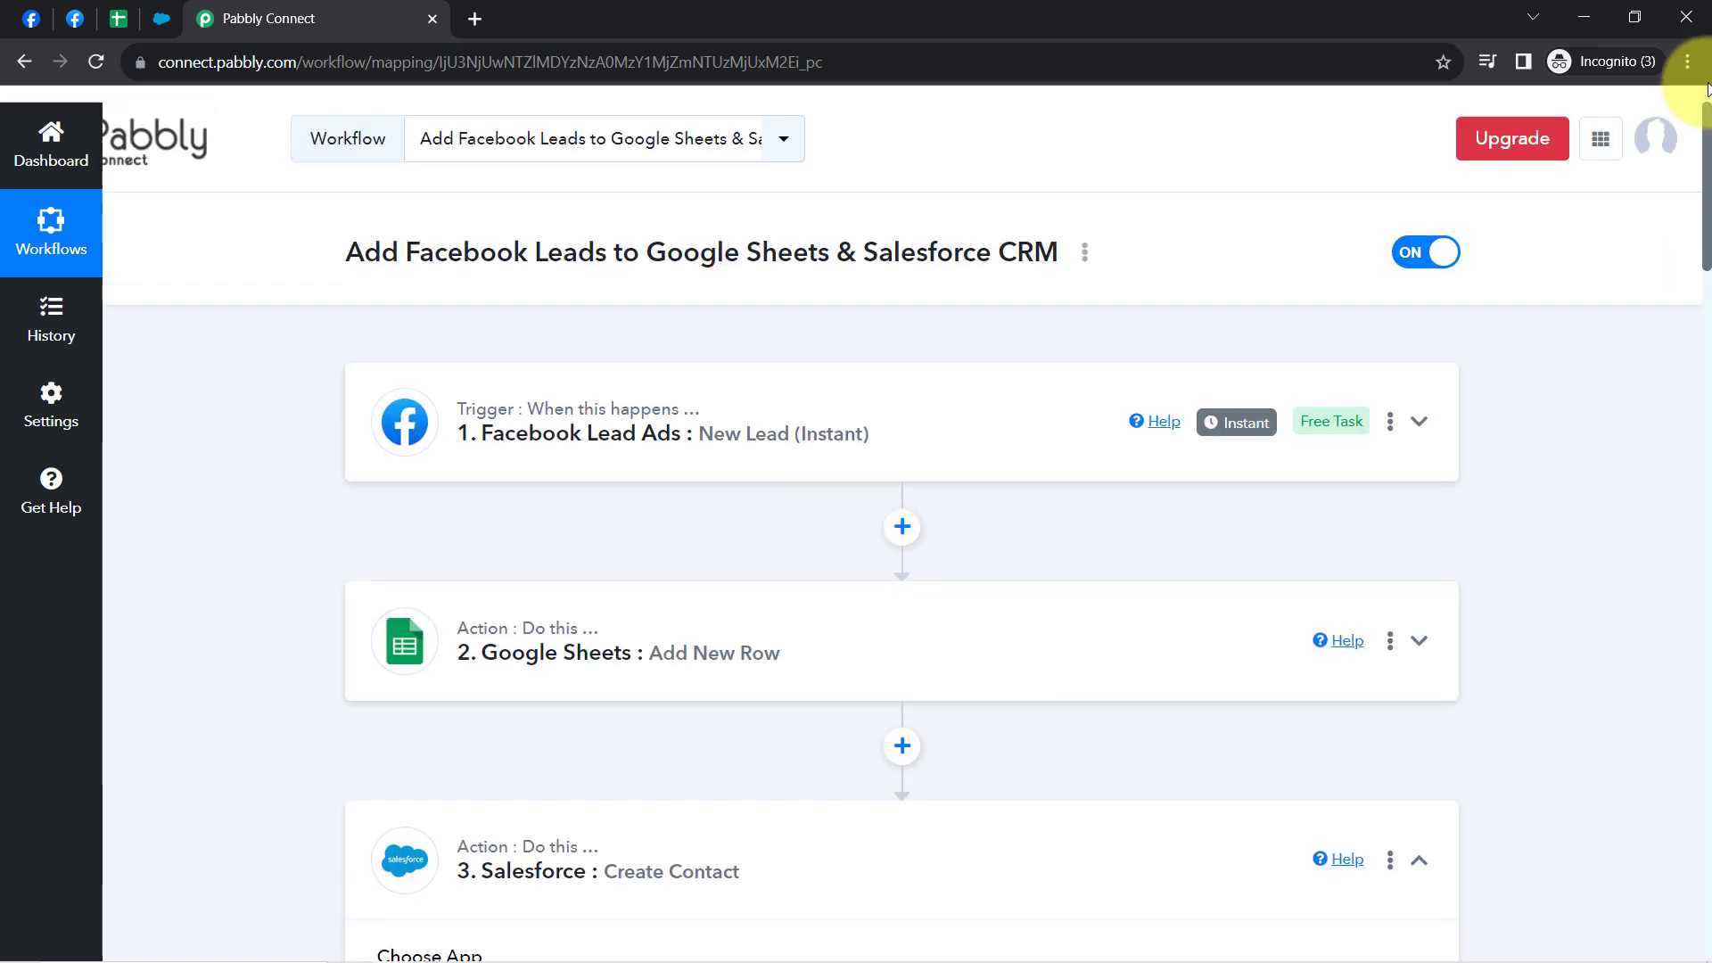
click(463, 871)
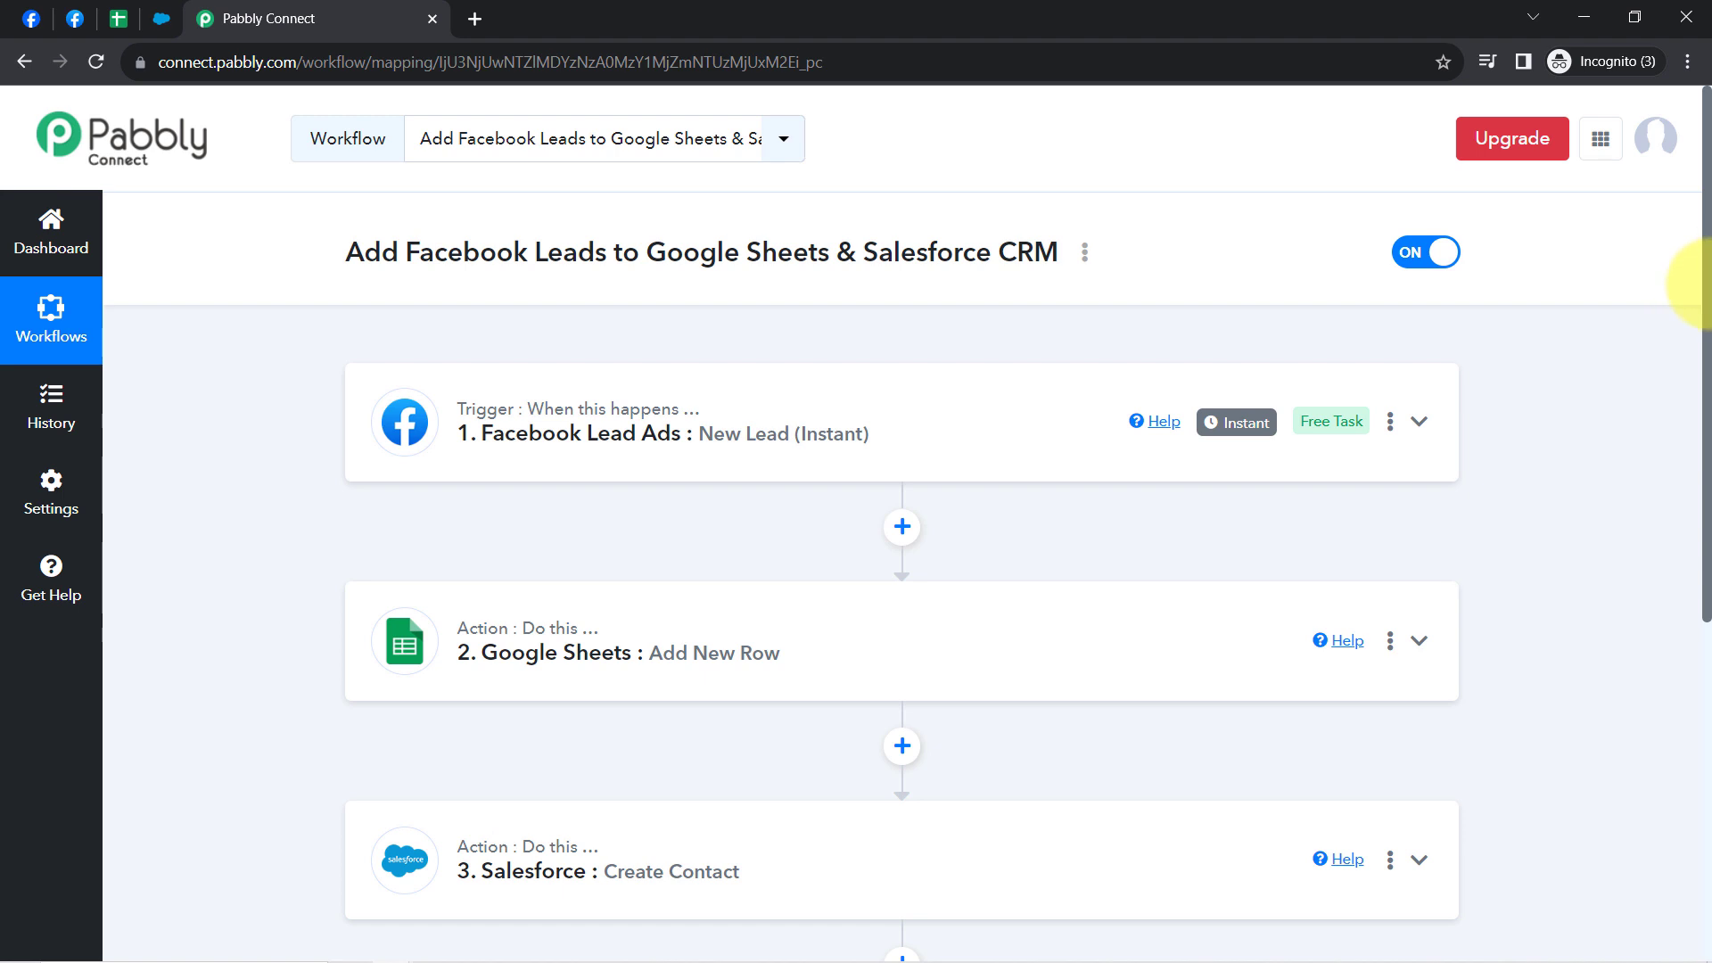
drag(1711, 308, 1703, 245)
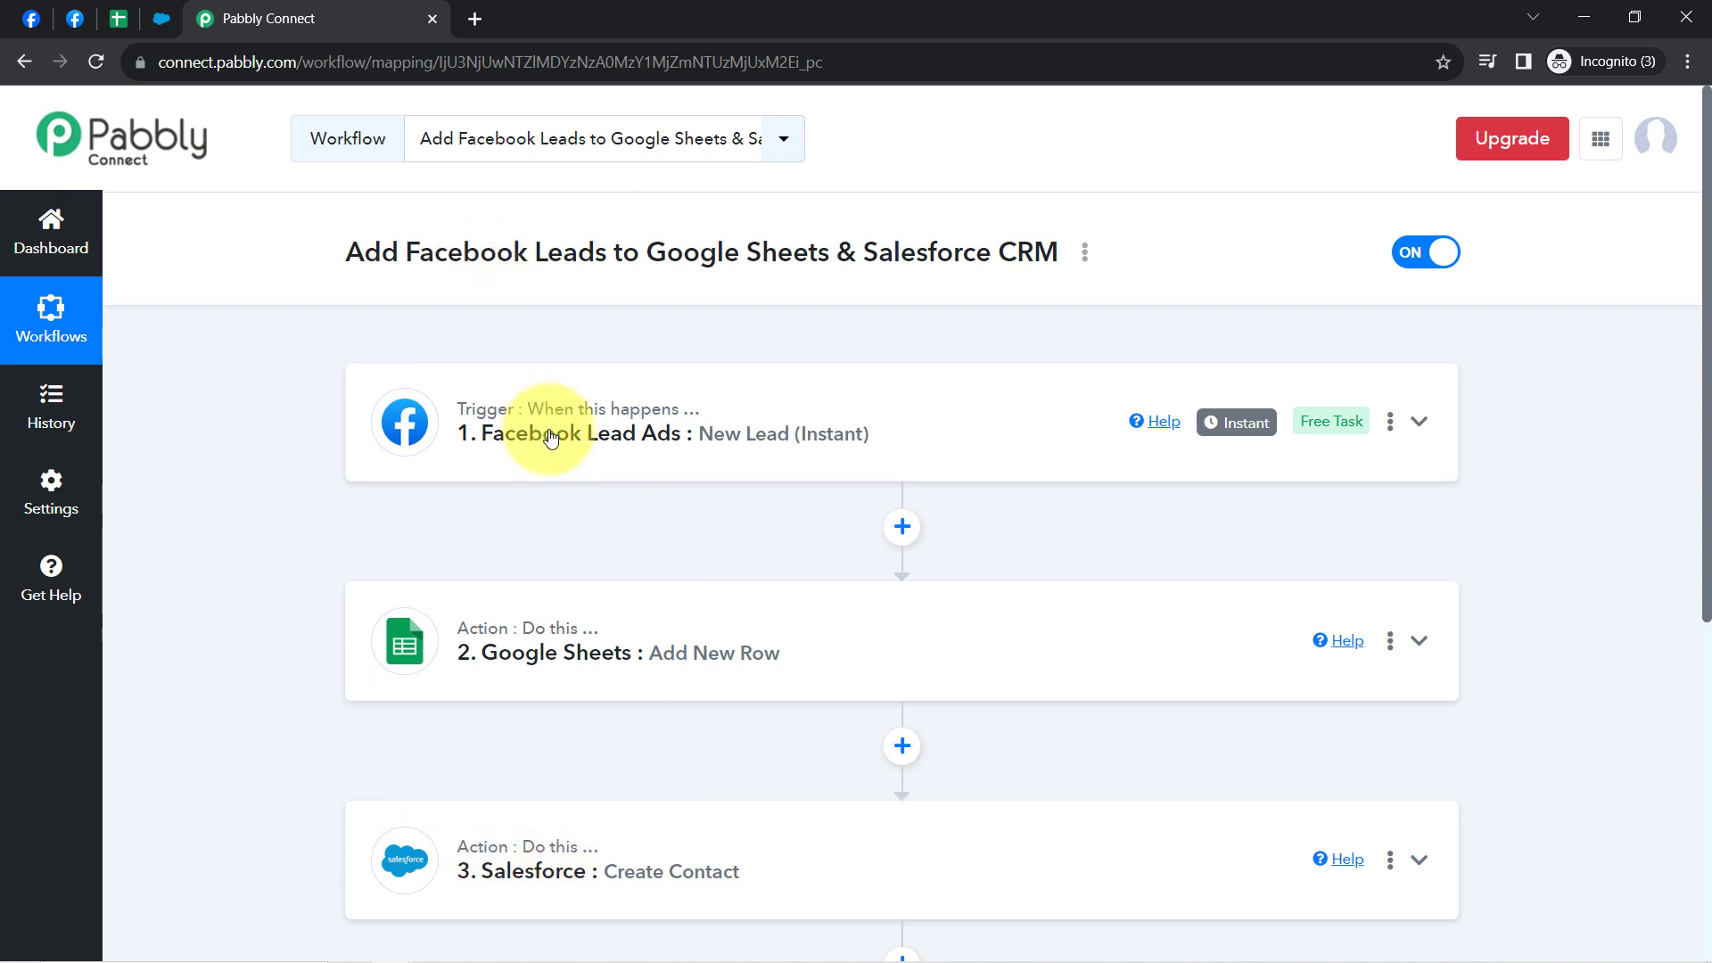
drag(382, 252, 966, 250)
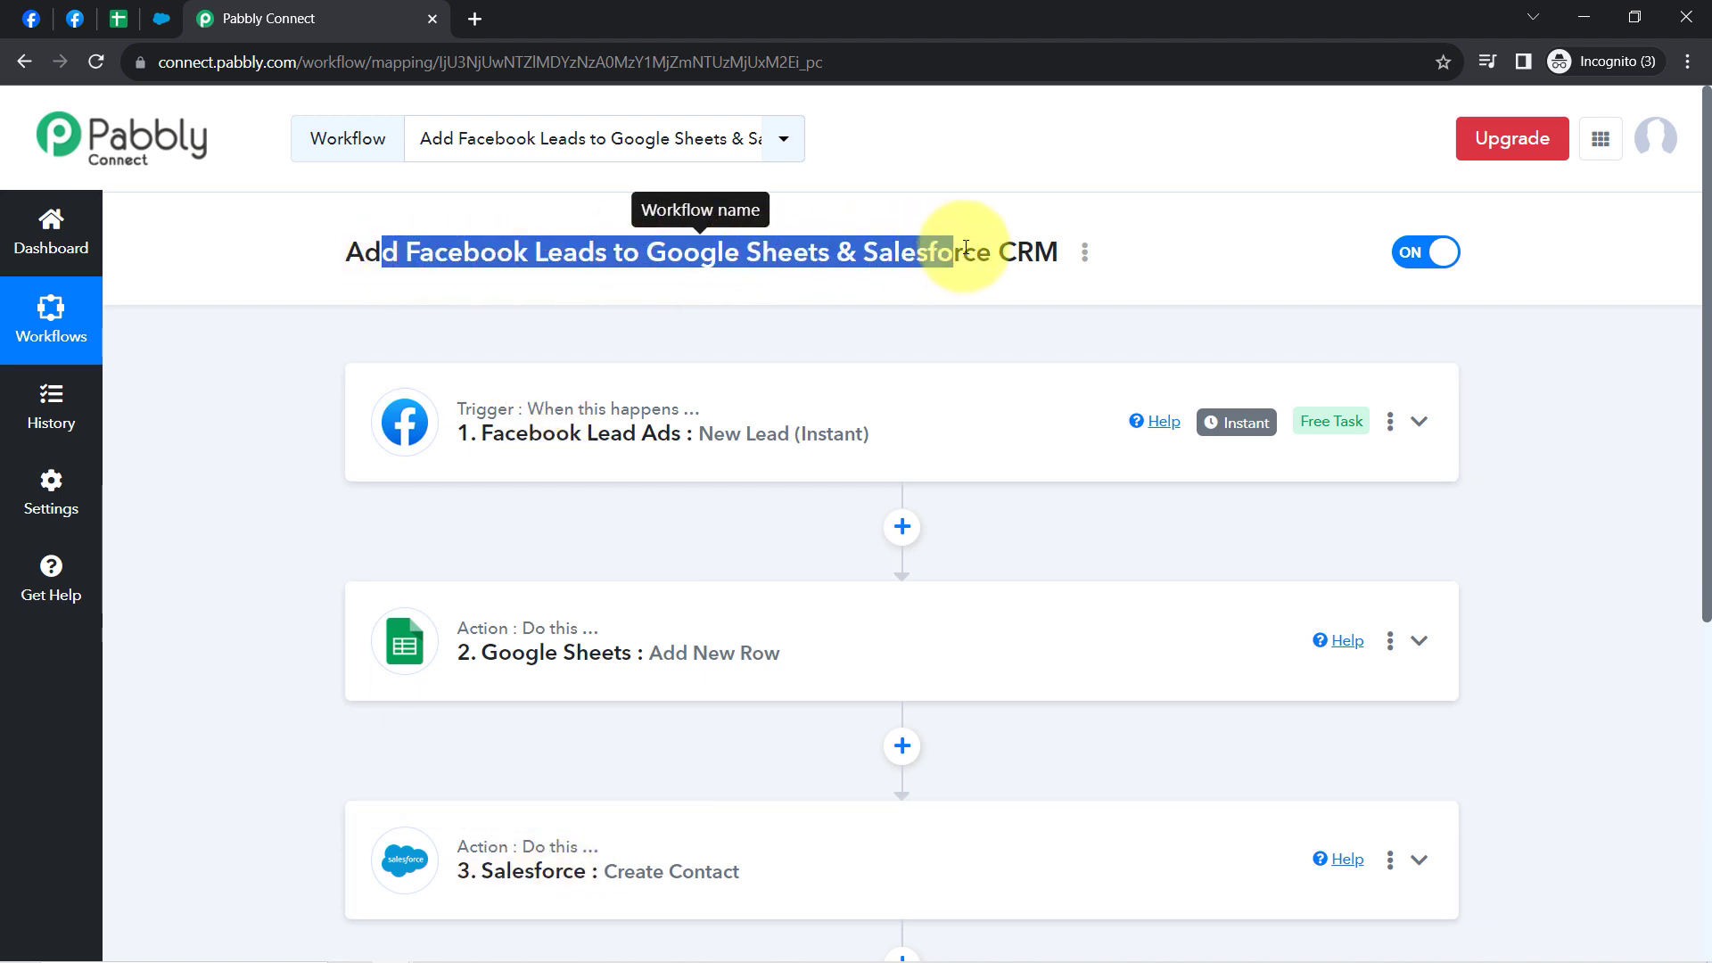
click(966, 250)
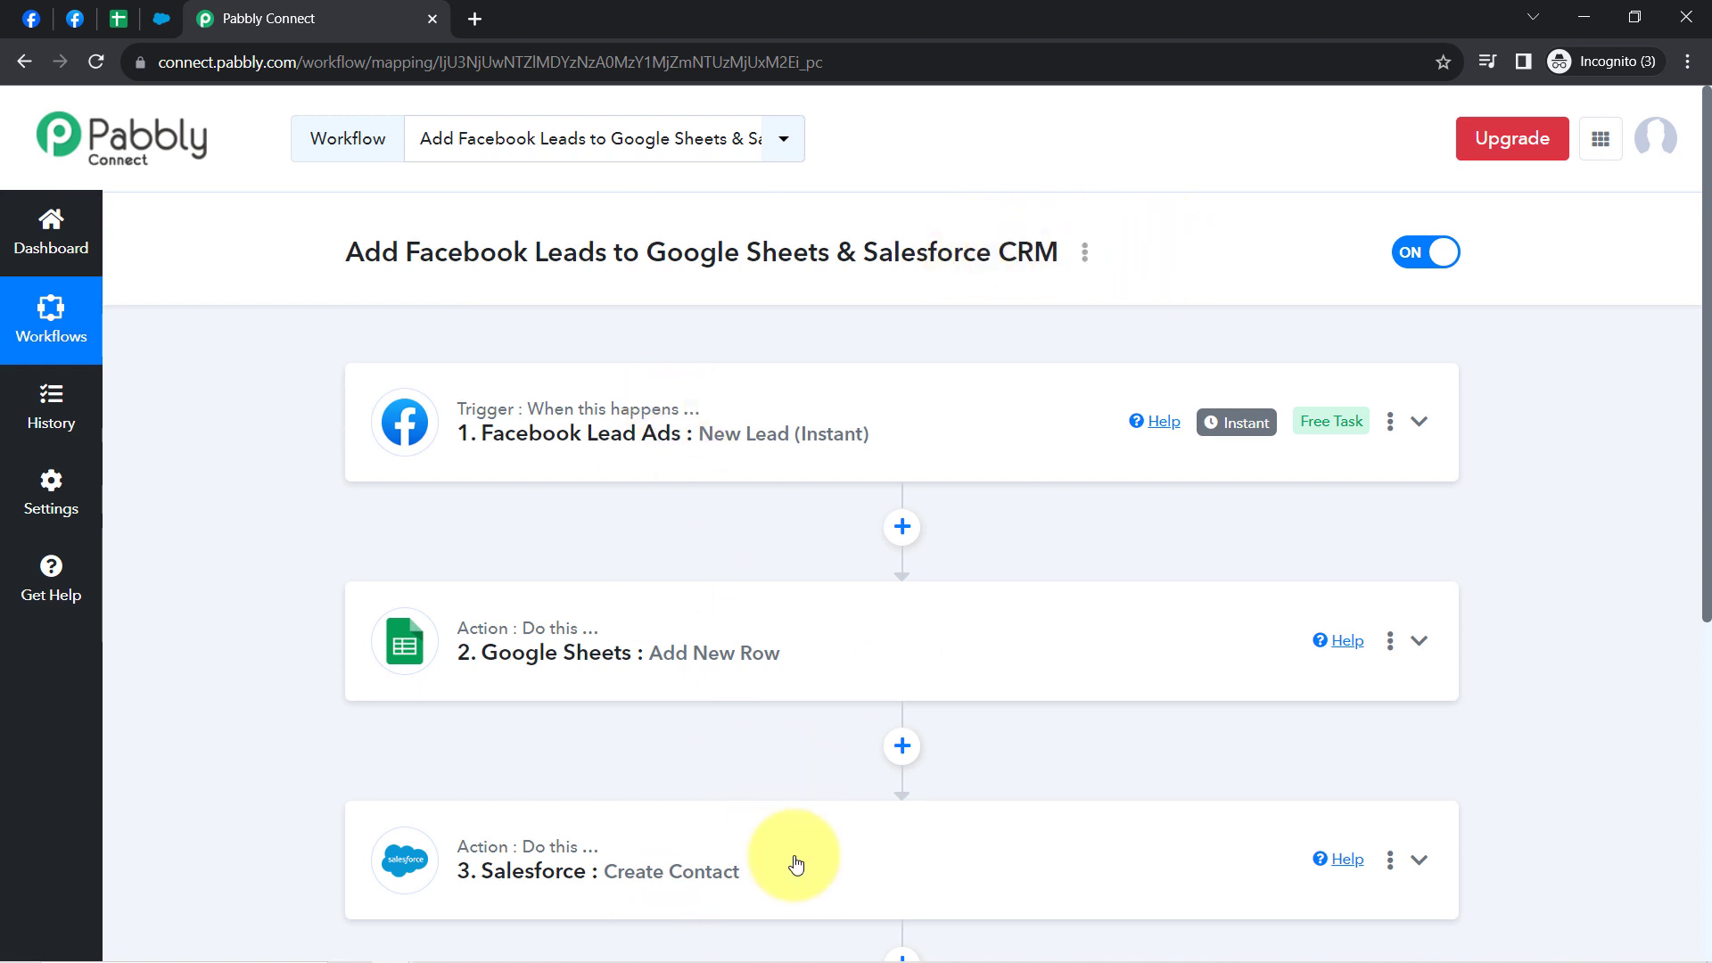
Copy the share link of the "Add Facebook Leads to Google Sheets & Salesforce CRM" workflow and close the sharing dialog
click(1086, 254)
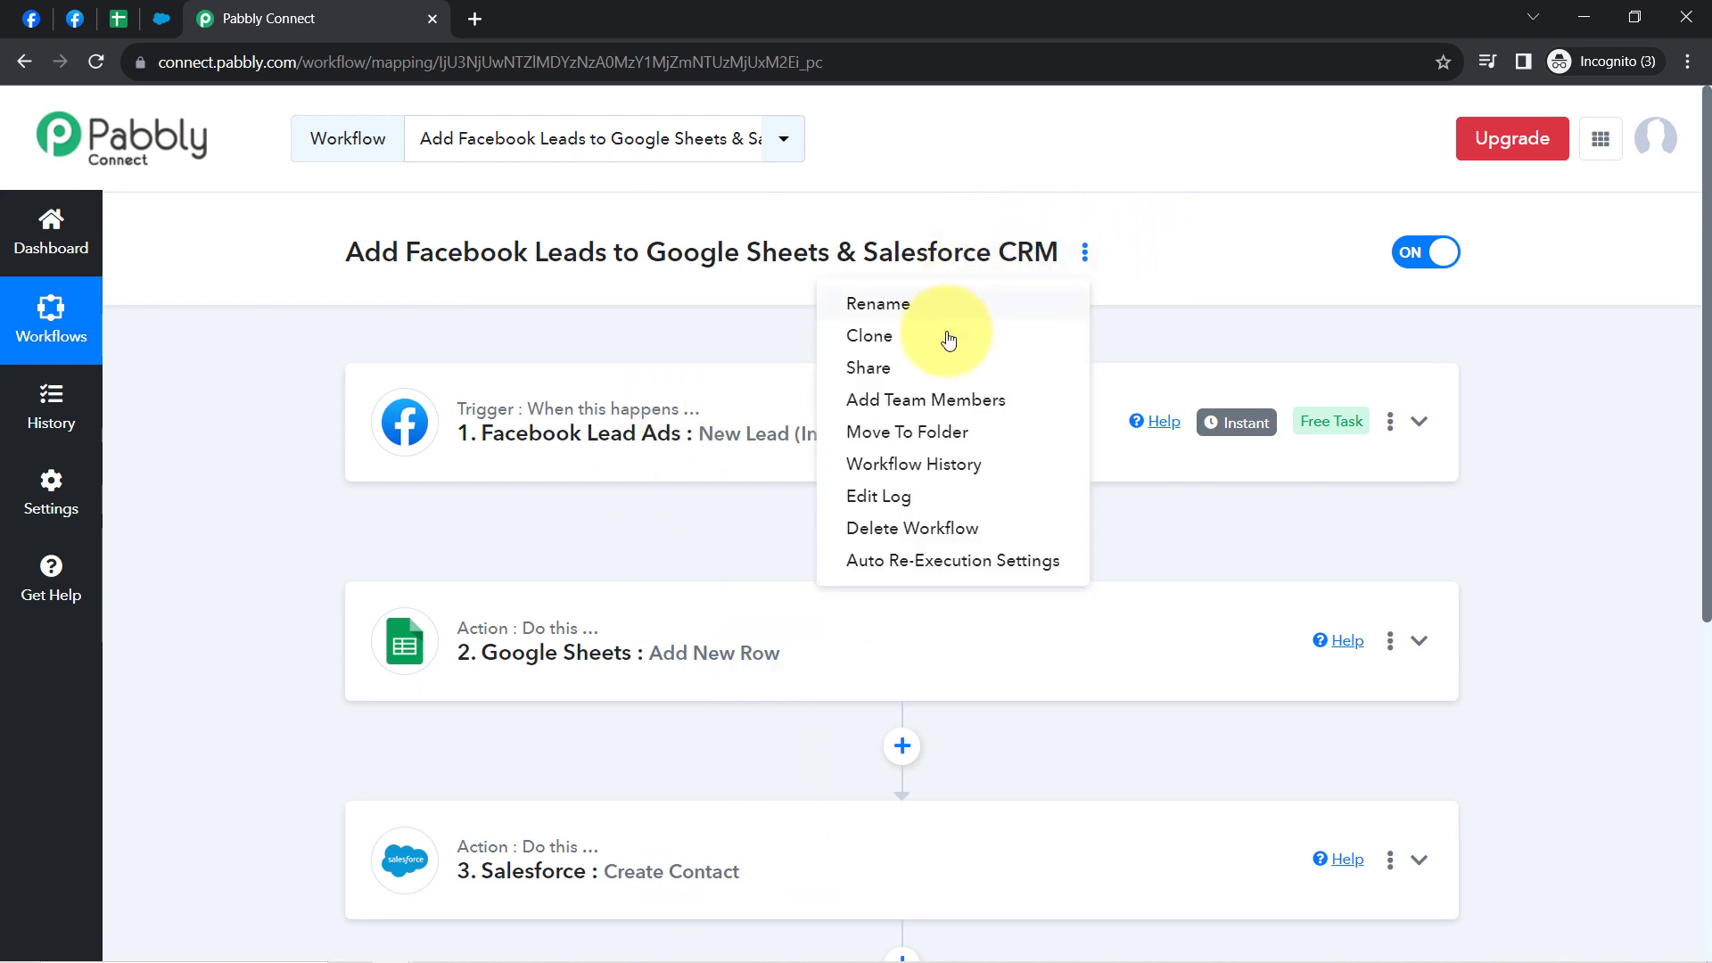
click(910, 366)
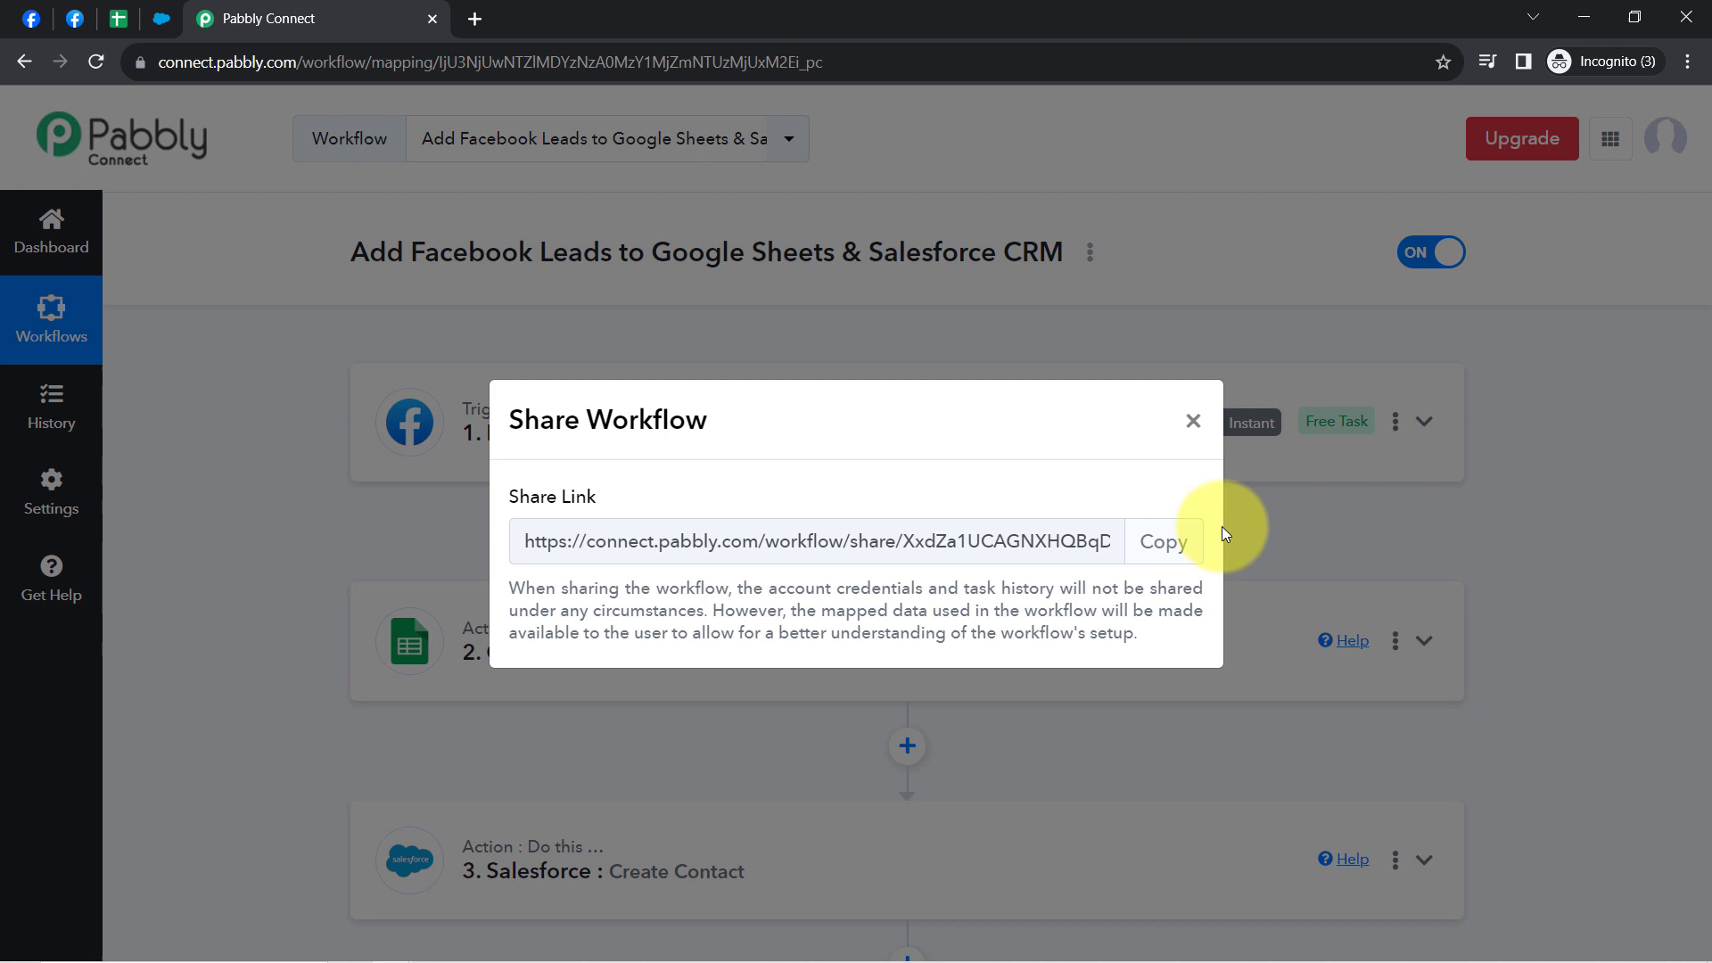
click(1161, 541)
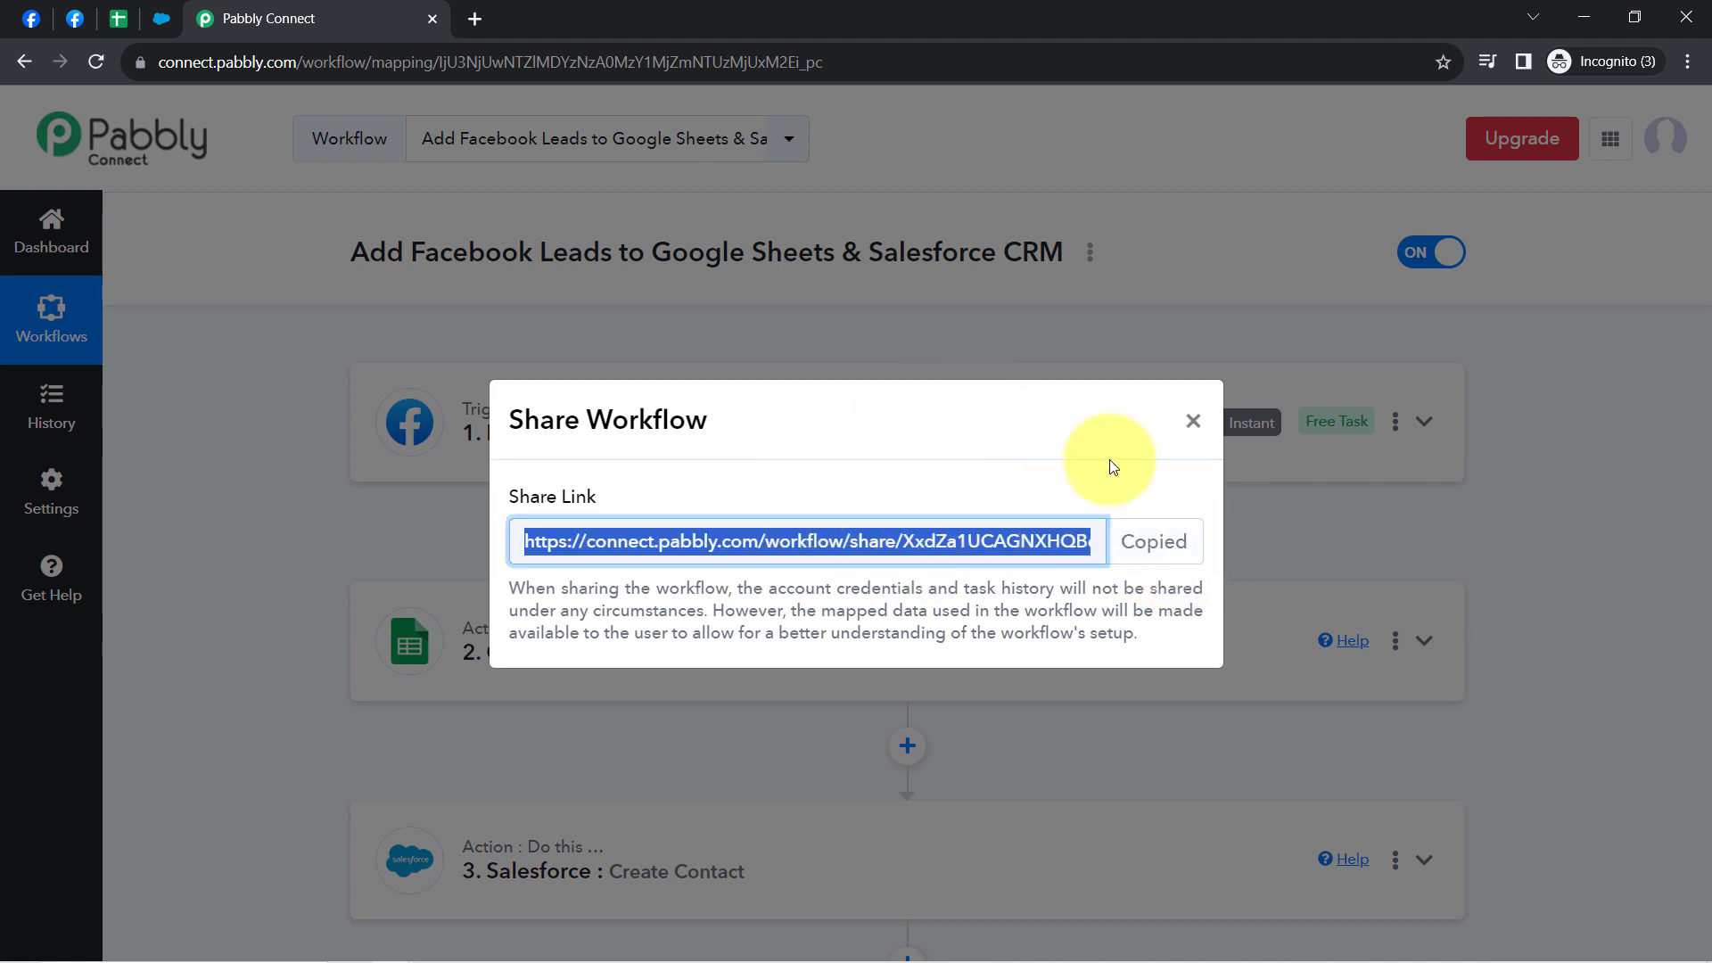
click(1192, 422)
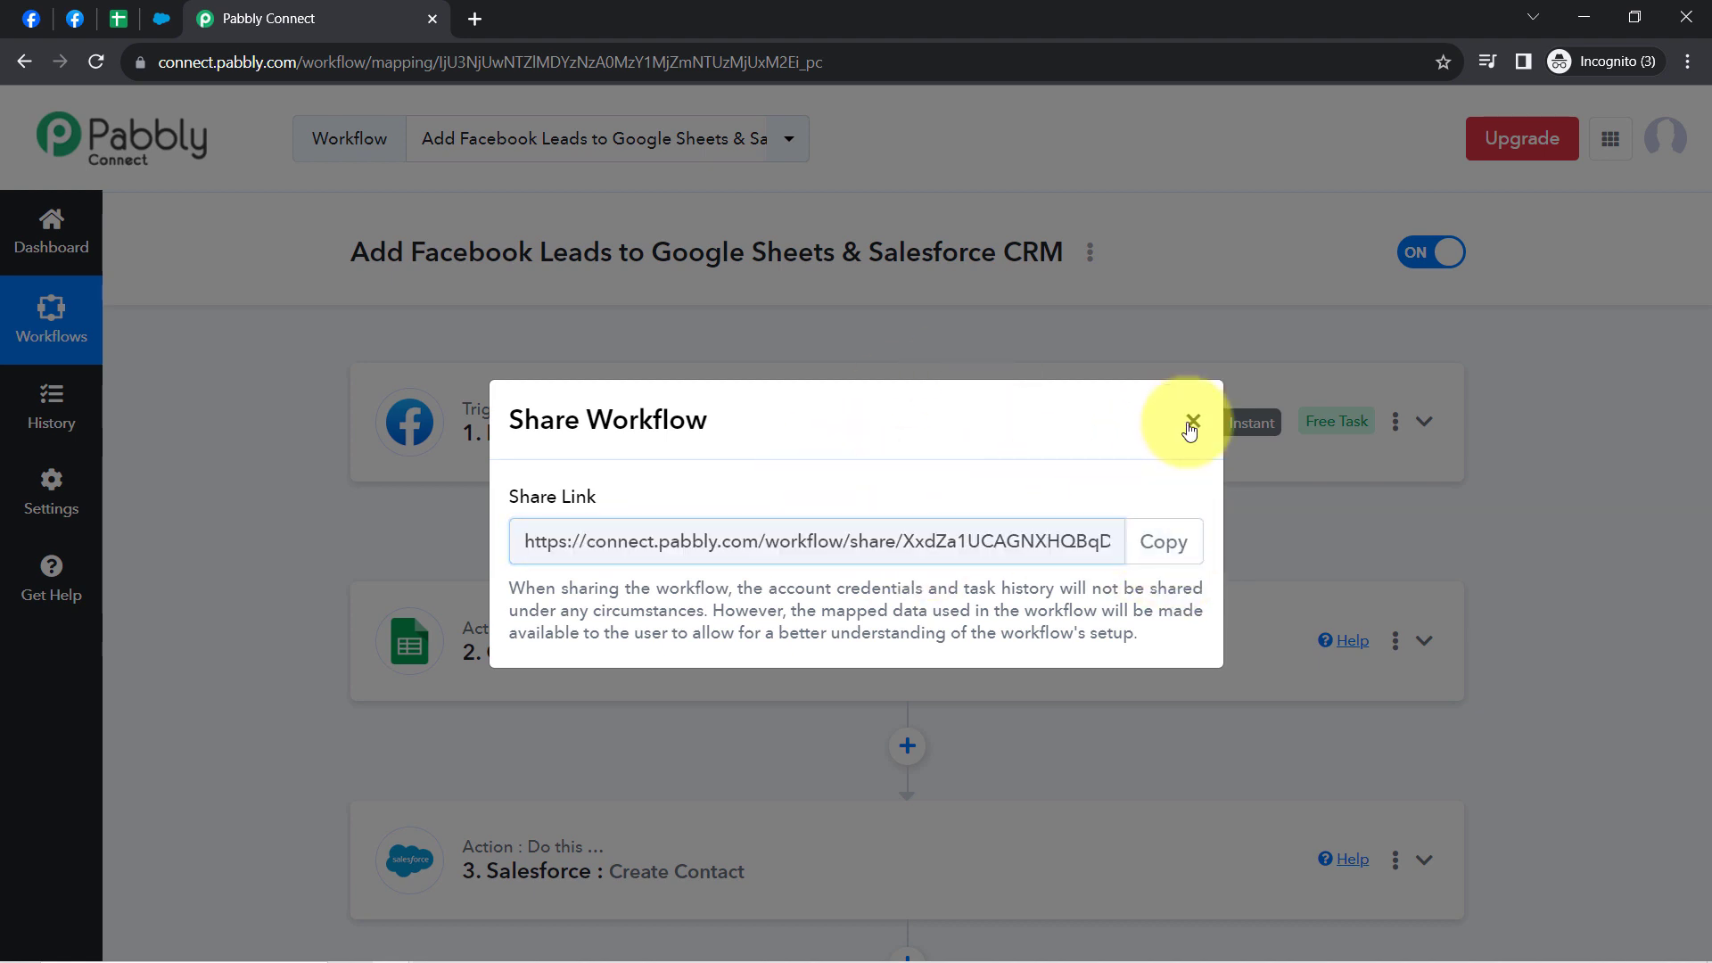